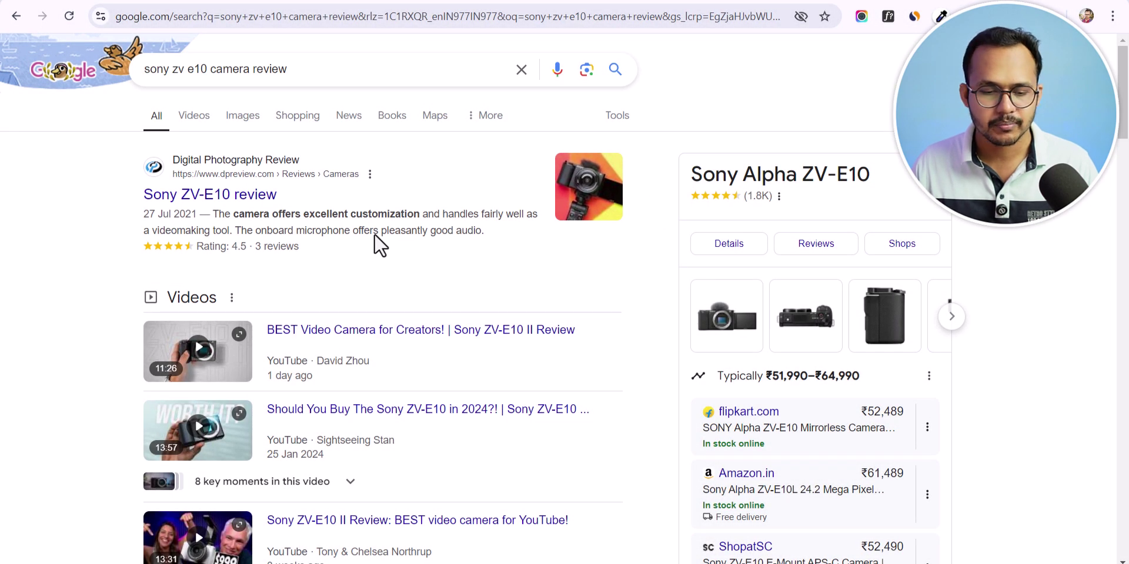
Look through the Google results for "sony zv e10 camera review" for star ratings and pros and cons snippets.
{"action": "scroll", "coordinate": [400, 238], "scroll_direction": "down", "scroll_amount": 12}
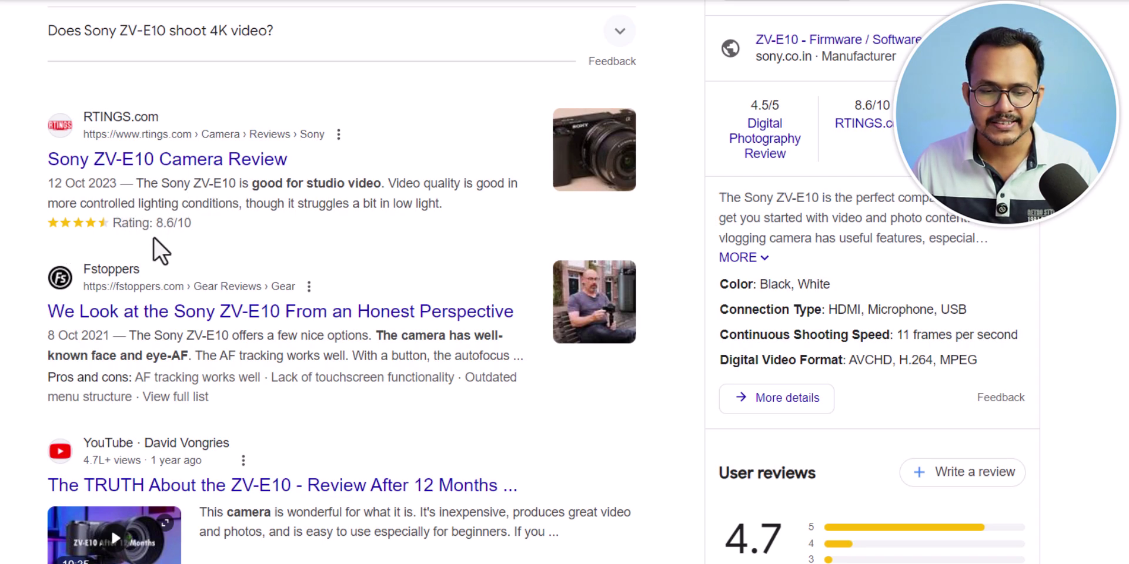
{"action": "scroll", "coordinate": [184, 282], "scroll_direction": "down", "scroll_amount": 10}
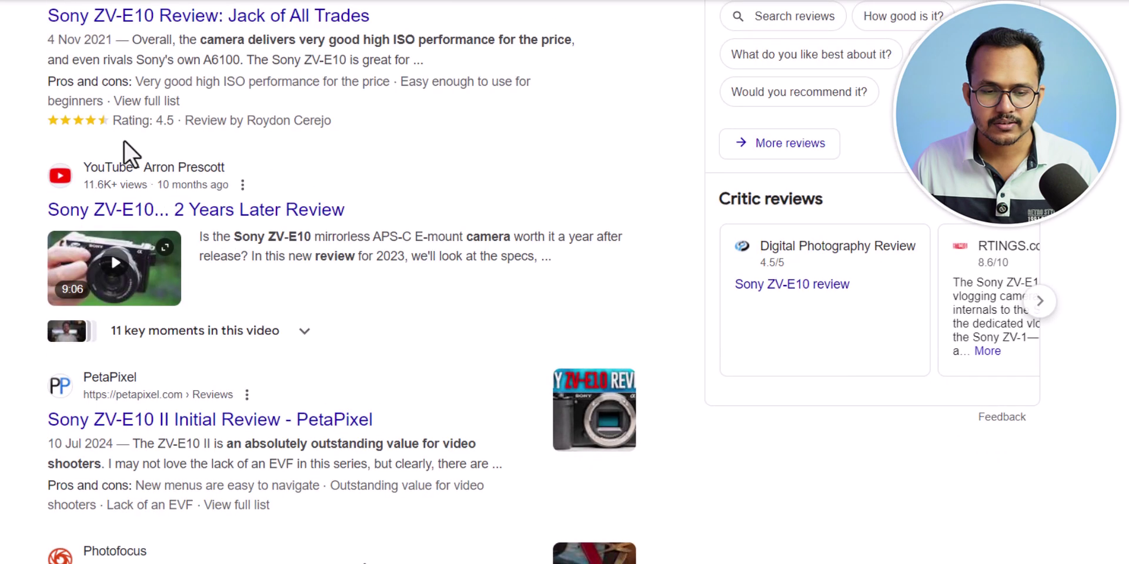
{"action": "scroll", "coordinate": [158, 214], "scroll_direction": "up", "scroll_amount": 2}
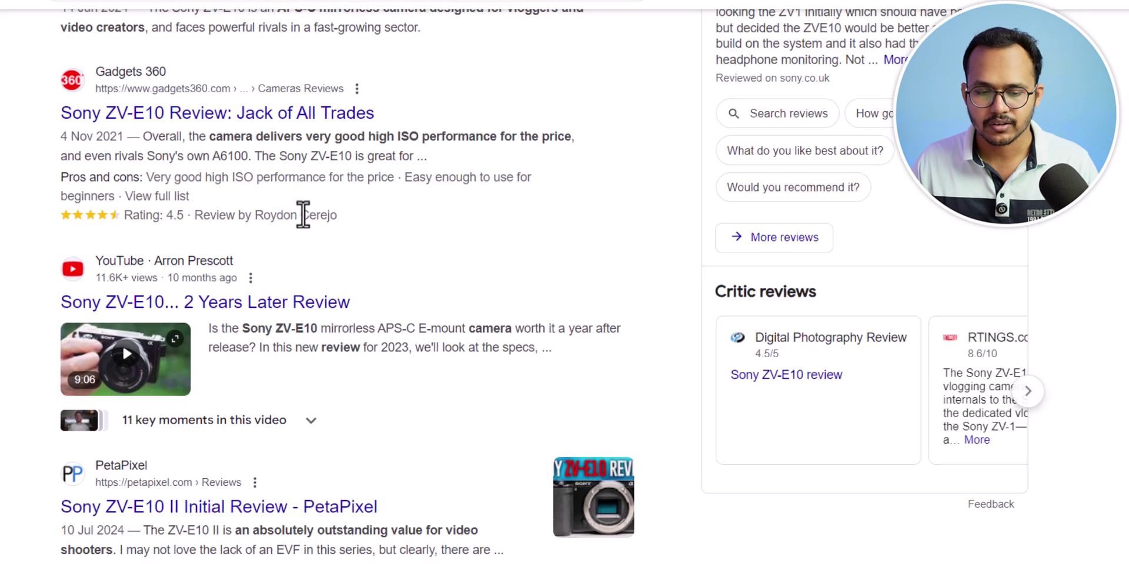
{"action": "scroll", "coordinate": [457, 247], "scroll_direction": "up", "scroll_amount": 4}
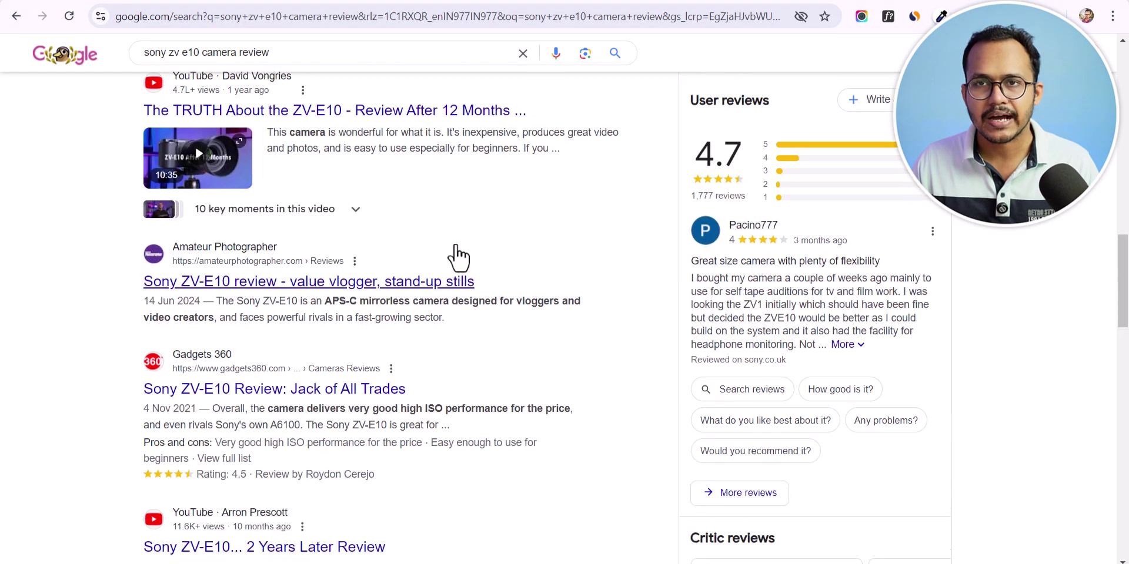
{"action": "scroll", "coordinate": [456, 247], "scroll_direction": "up", "scroll_amount": 15}
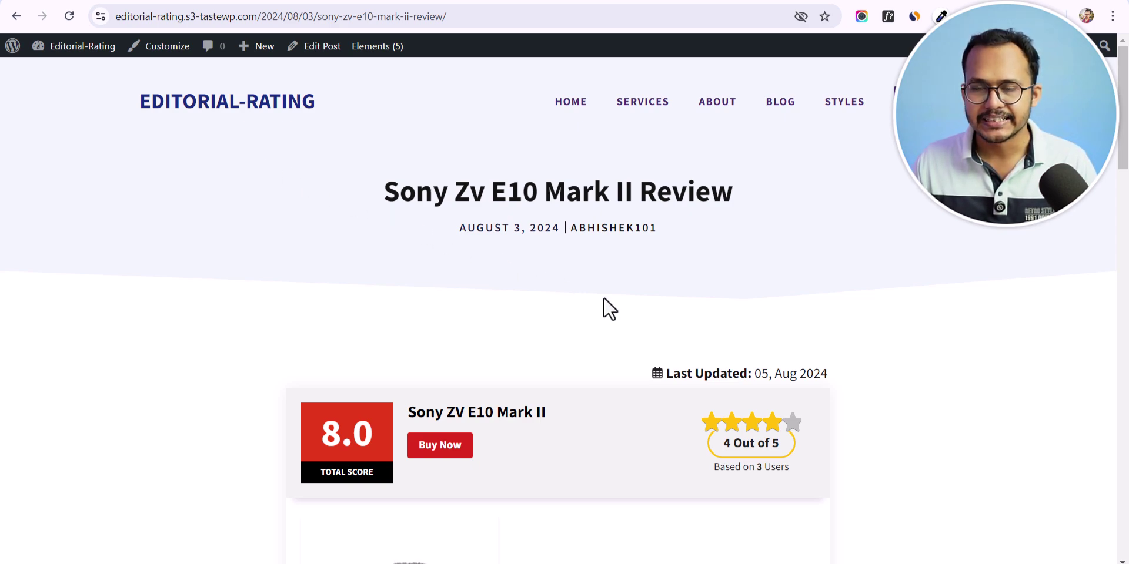
Examine the Sony ZV E10 Mark II post's review box, including total score, user rating, feature bars, pros, cons and bottomline.
{"action": "scroll", "coordinate": [651, 287], "scroll_direction": "down", "scroll_amount": 6}
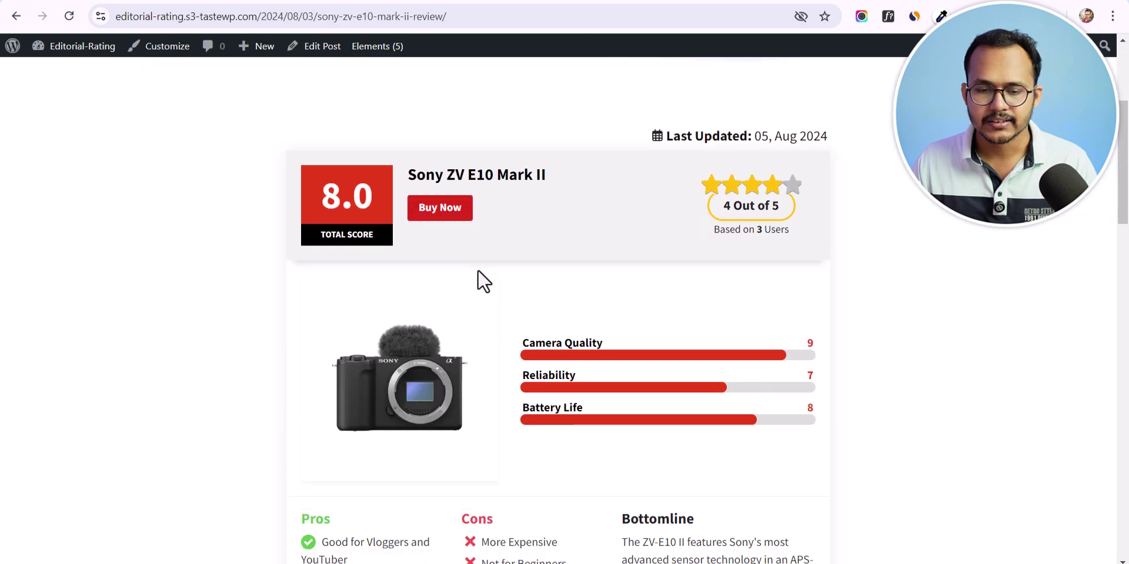
{"action": "scroll", "coordinate": [418, 182], "scroll_direction": "up", "scroll_amount": 1}
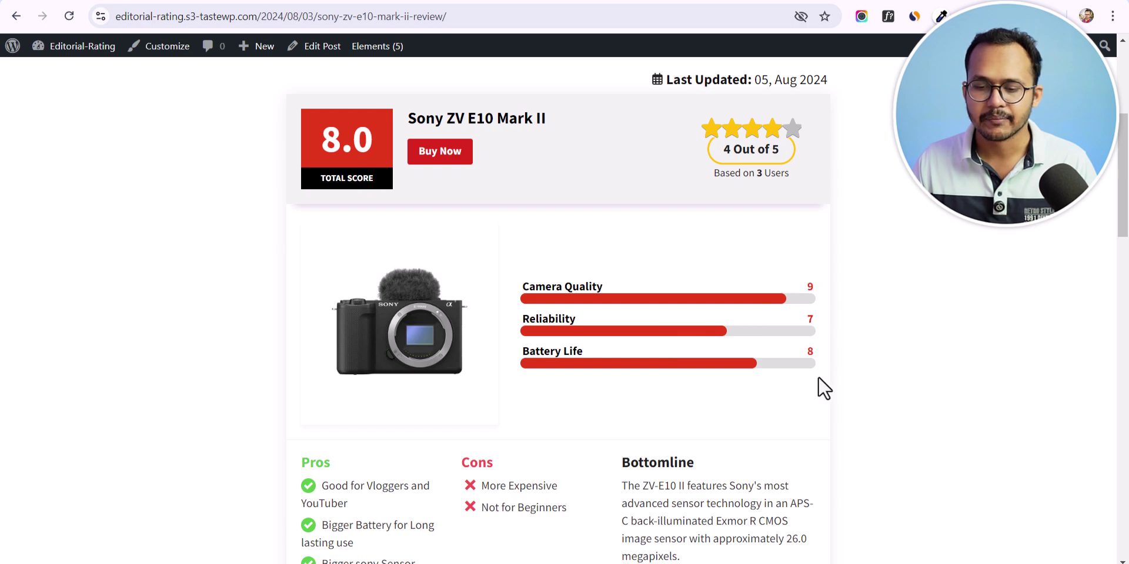
{"action": "scroll", "coordinate": [782, 421], "scroll_direction": "up", "scroll_amount": 2}
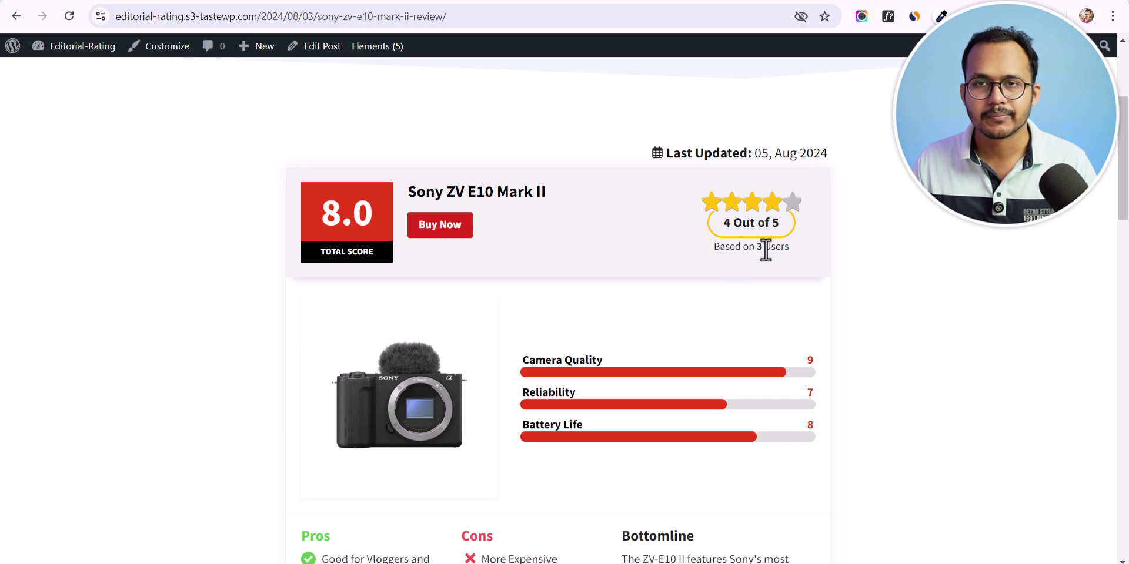
{"action": "scroll", "coordinate": [655, 334], "scroll_direction": "down", "scroll_amount": 6}
{"action": "scroll", "coordinate": [522, 345], "scroll_direction": "up", "scroll_amount": 4}
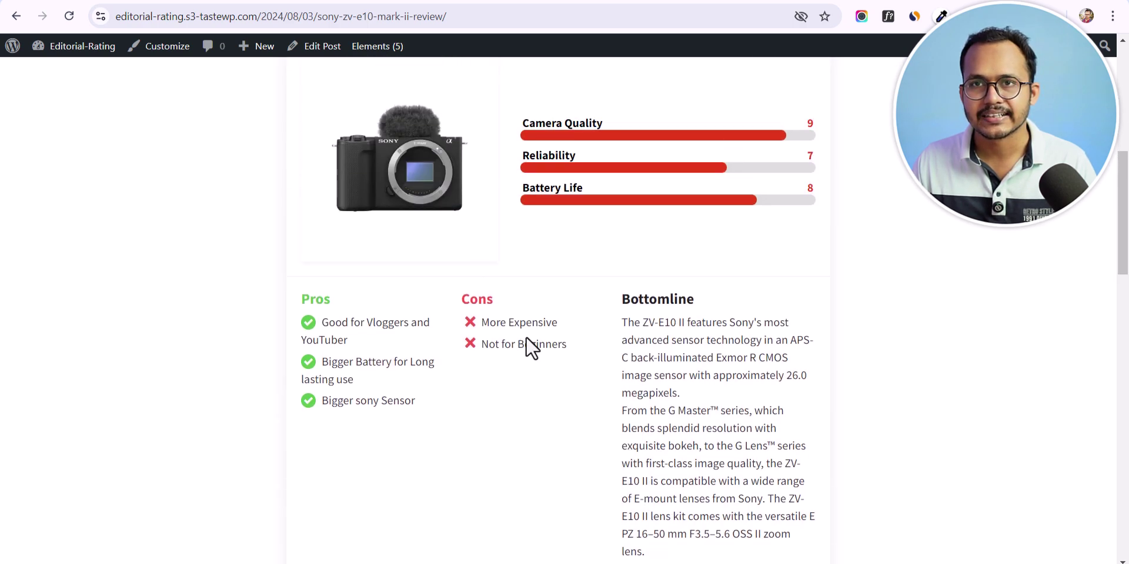
{"action": "scroll", "coordinate": [579, 342], "scroll_direction": "up", "scroll_amount": 2}
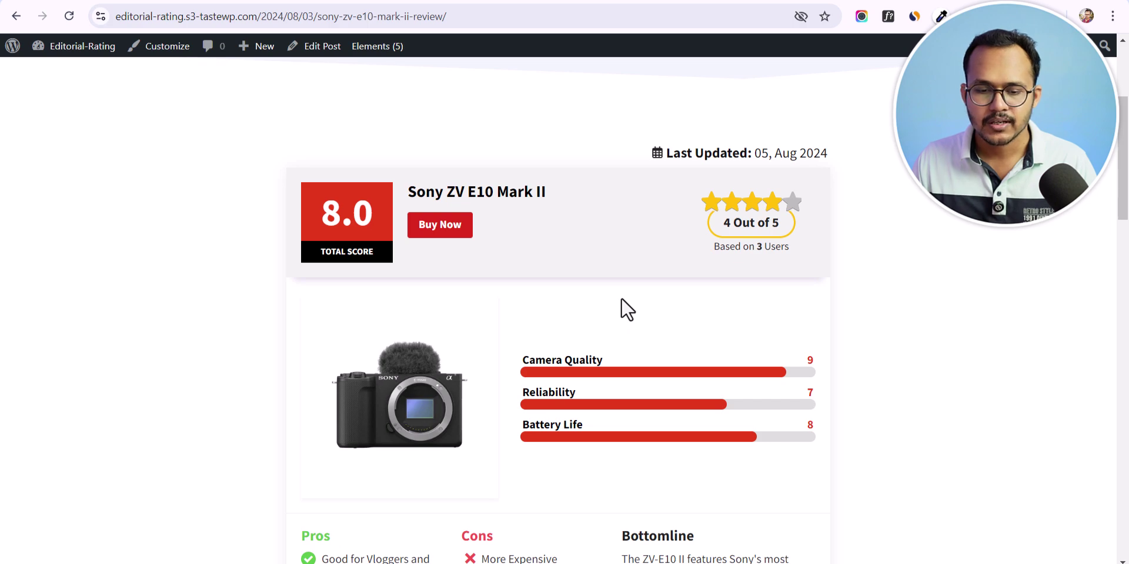
{"action": "scroll", "coordinate": [594, 277], "scroll_direction": "down", "scroll_amount": 2}
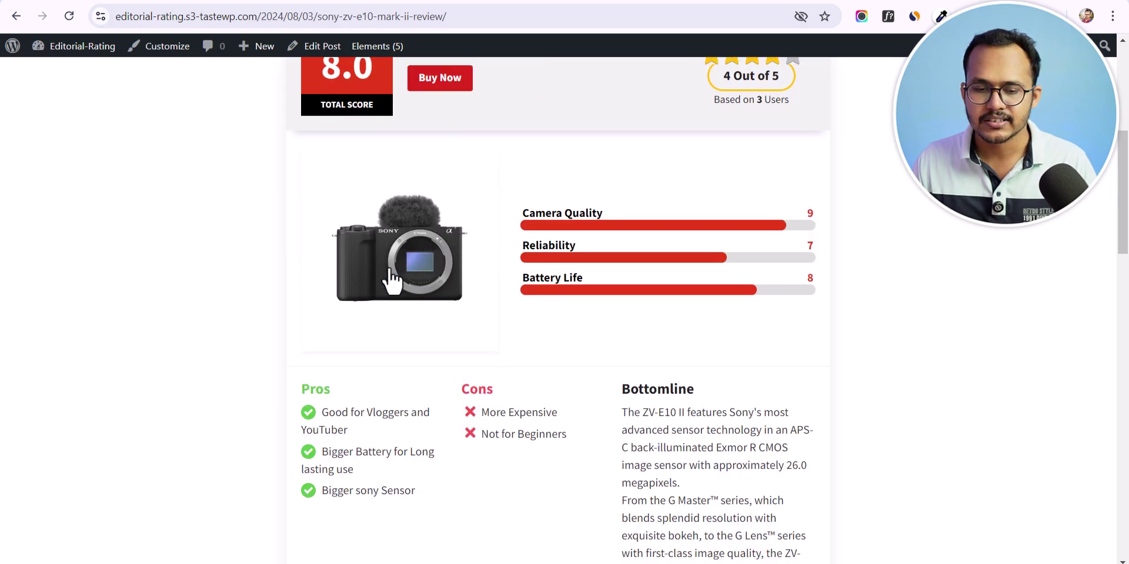
{"action": "scroll", "coordinate": [411, 276], "scroll_direction": "down", "scroll_amount": 2}
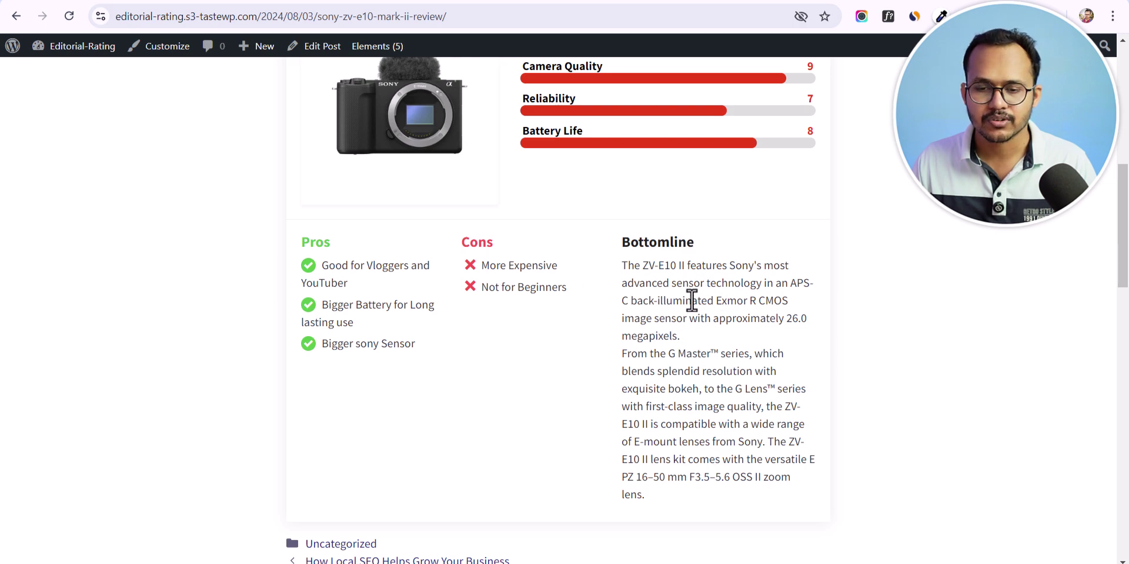
{"action": "scroll", "coordinate": [692, 300], "scroll_direction": "up", "scroll_amount": 4}
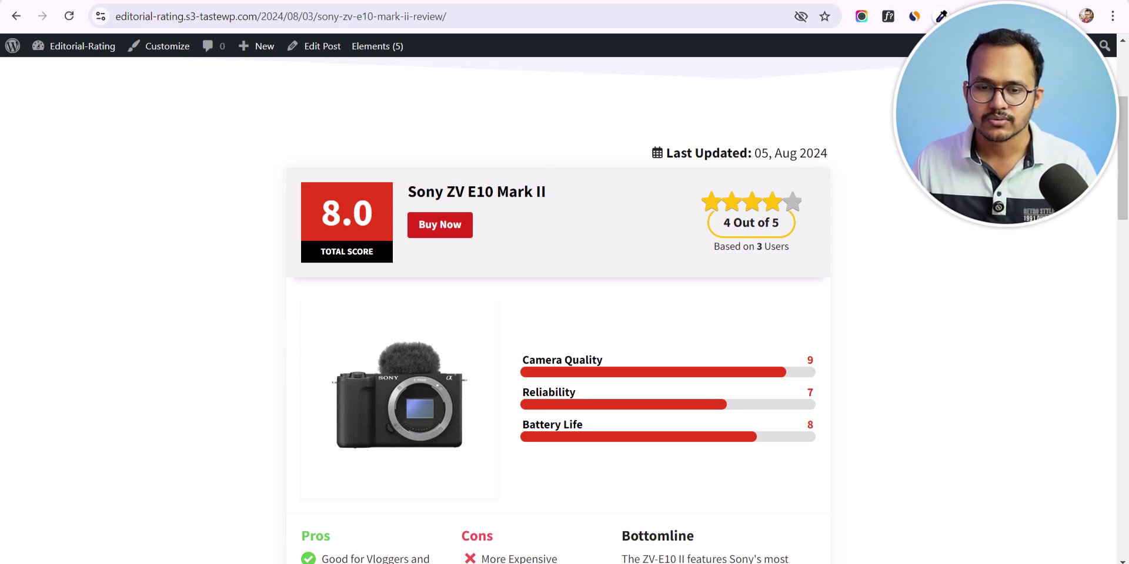
Switch to the Pluginic Editorial Rating demo gallery and open the live demo of Editorial Rating Demo 2.
{"action": "left_click", "coordinate": [496, 1]}
{"action": "scroll", "coordinate": [743, 218], "scroll_direction": "down", "scroll_amount": 10}
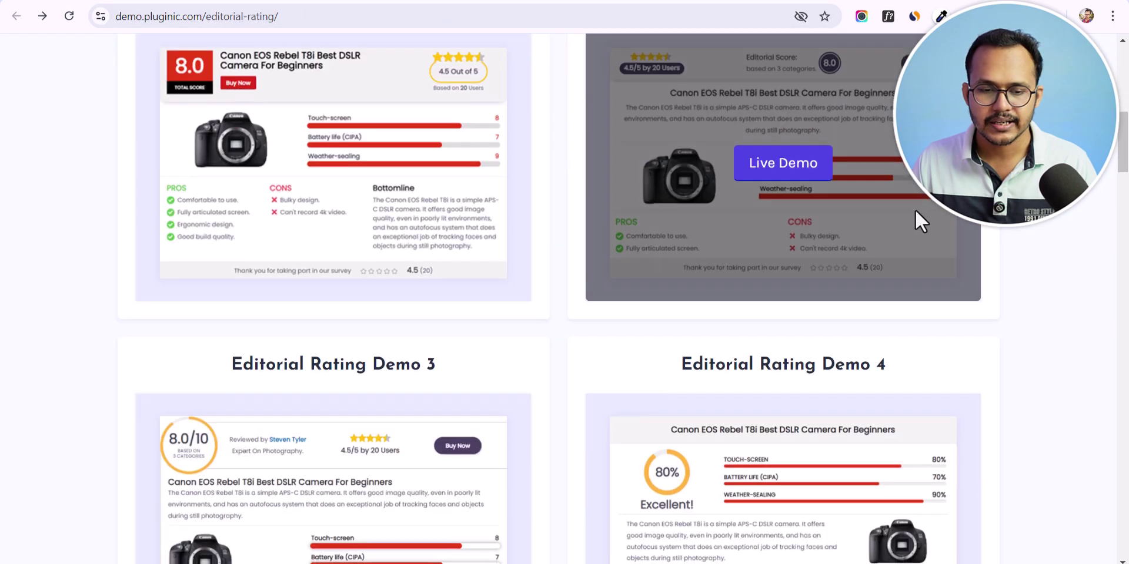
{"action": "scroll", "coordinate": [368, 264], "scroll_direction": "up", "scroll_amount": 2}
{"action": "scroll", "coordinate": [1126, 276], "scroll_direction": "down", "scroll_amount": 1}
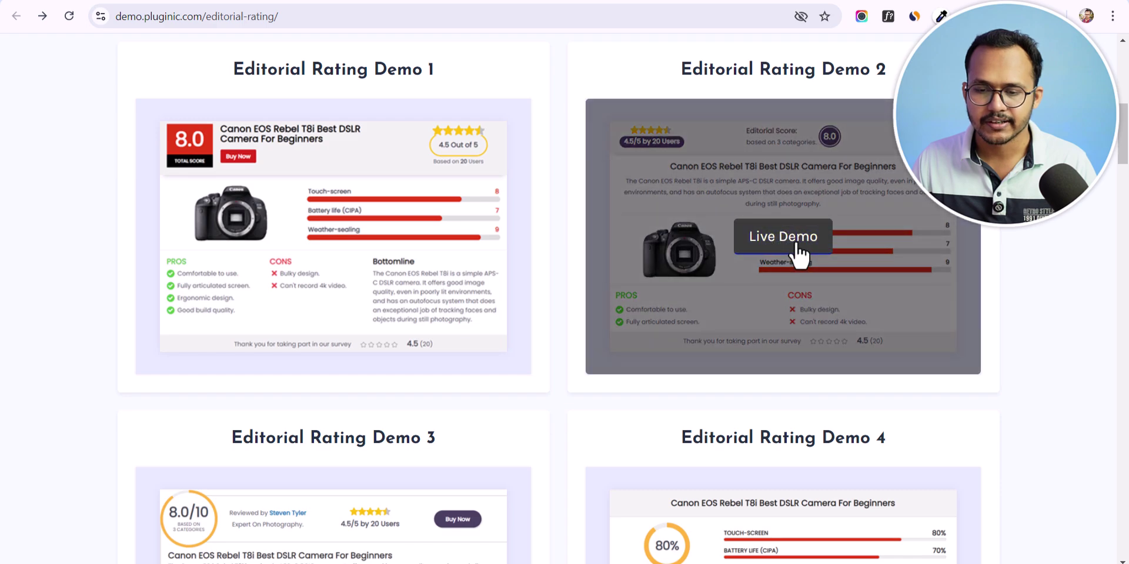
{"action": "left_click", "coordinate": [792, 244]}
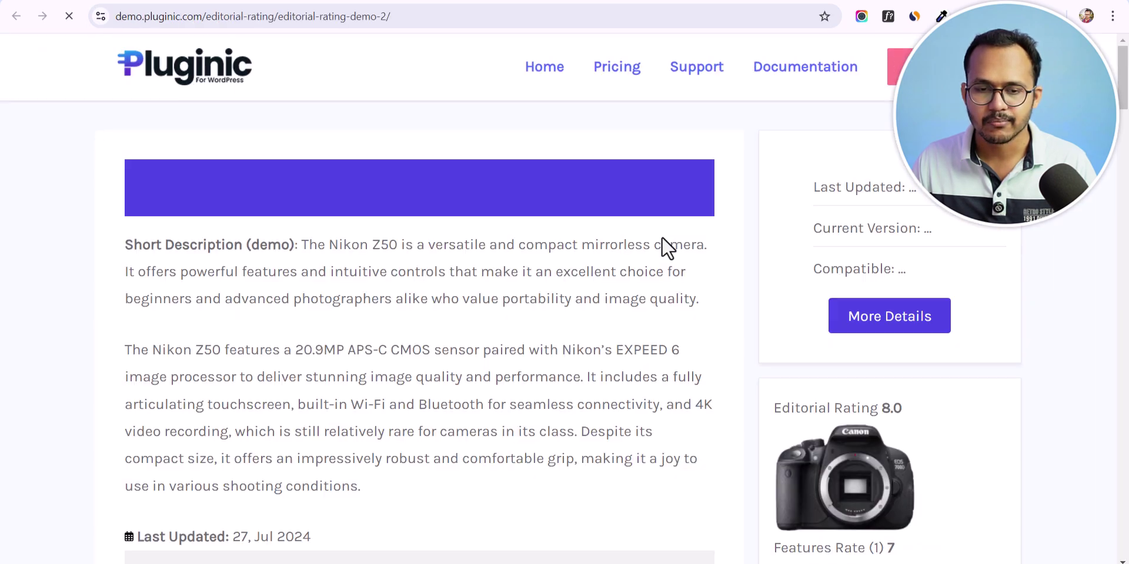
Examine the Nikon Z50 review box in Demo 2, including its editorial score, feature ratings, pros, cons and survey.
{"action": "scroll", "coordinate": [541, 297], "scroll_direction": "down", "scroll_amount": 8}
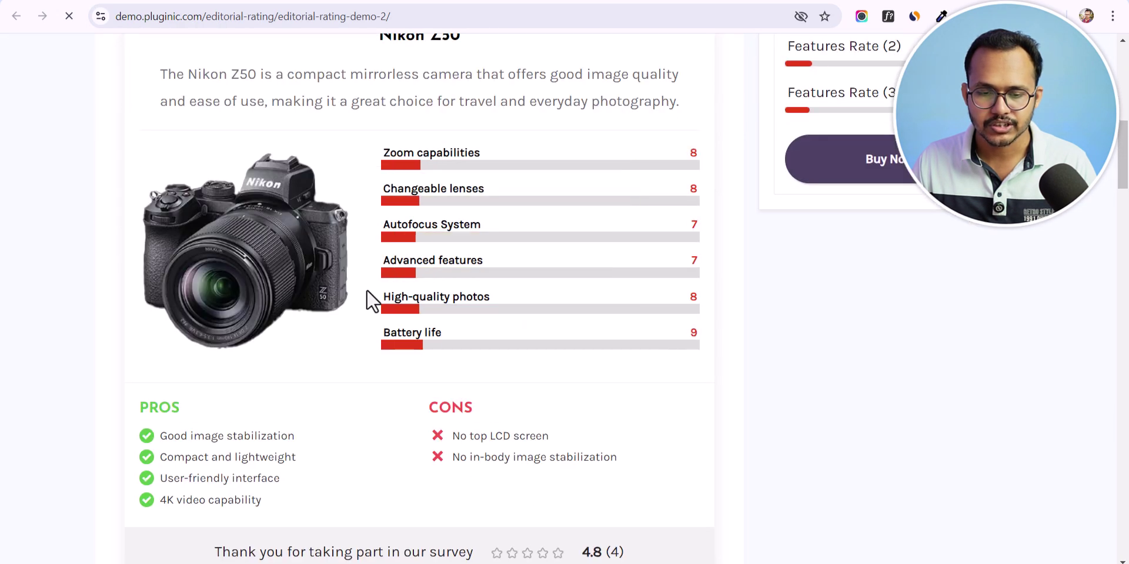
{"action": "scroll", "coordinate": [376, 270], "scroll_direction": "up", "scroll_amount": 2}
{"action": "scroll", "coordinate": [376, 271], "scroll_direction": "up", "scroll_amount": 2}
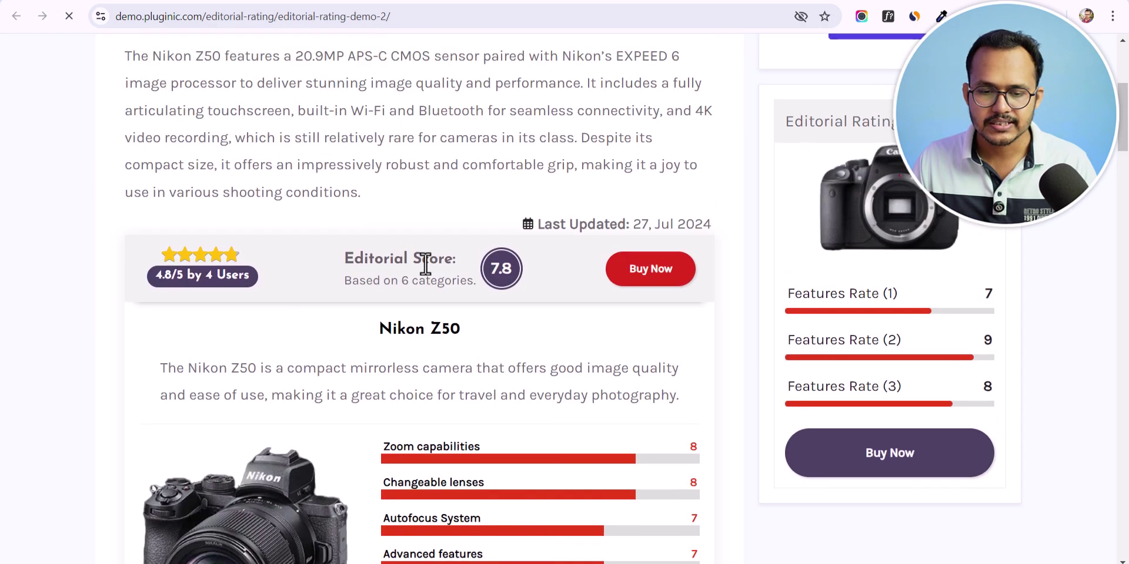
{"action": "scroll", "coordinate": [415, 312], "scroll_direction": "down", "scroll_amount": 1}
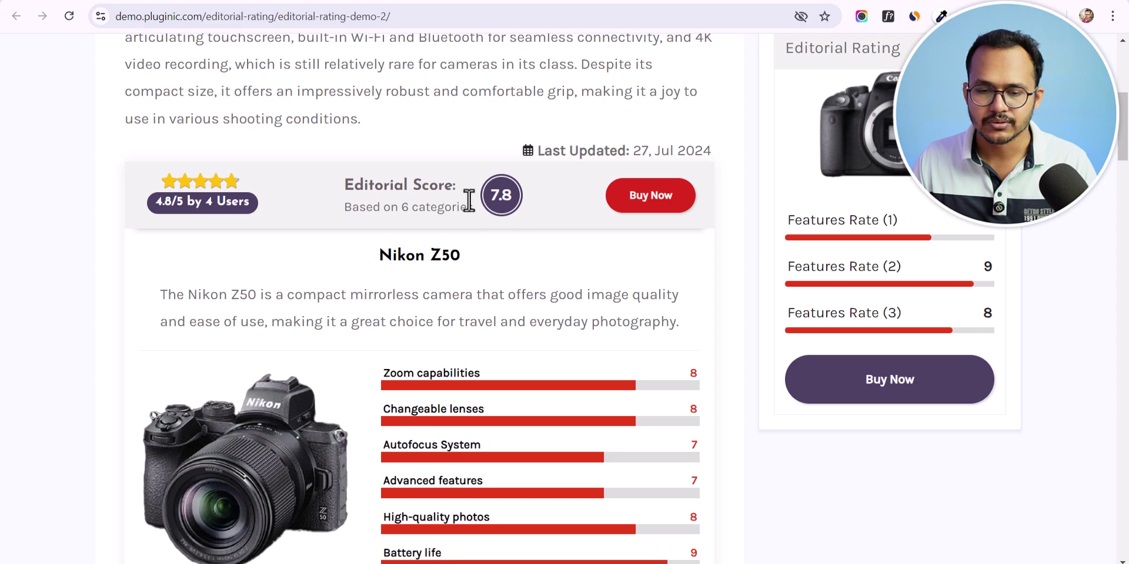
{"action": "scroll", "coordinate": [643, 160], "scroll_direction": "down", "scroll_amount": 1}
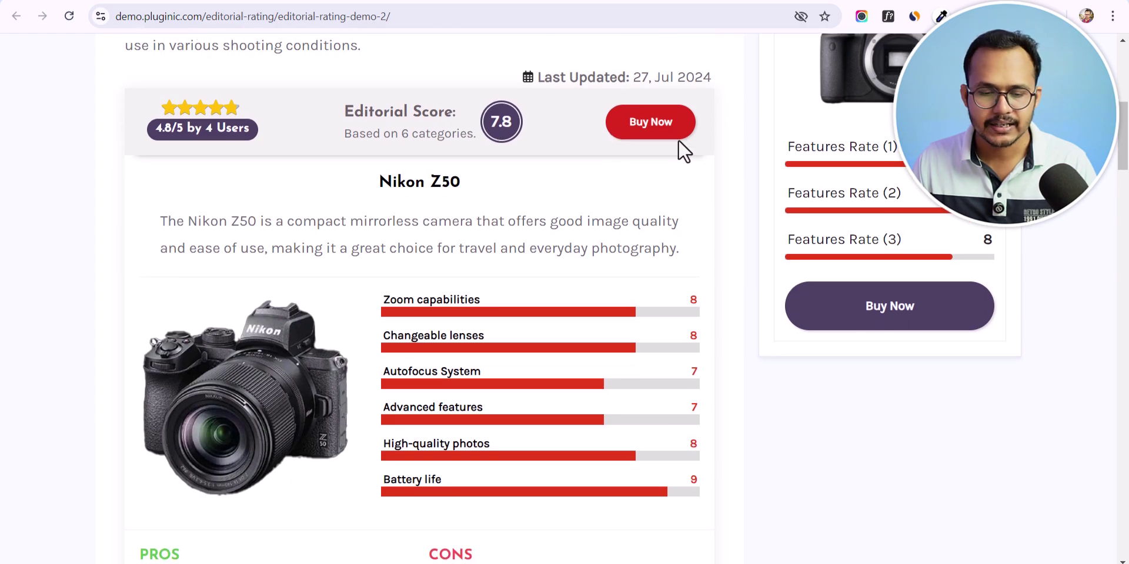
{"action": "scroll", "coordinate": [484, 213], "scroll_direction": "down", "scroll_amount": 2}
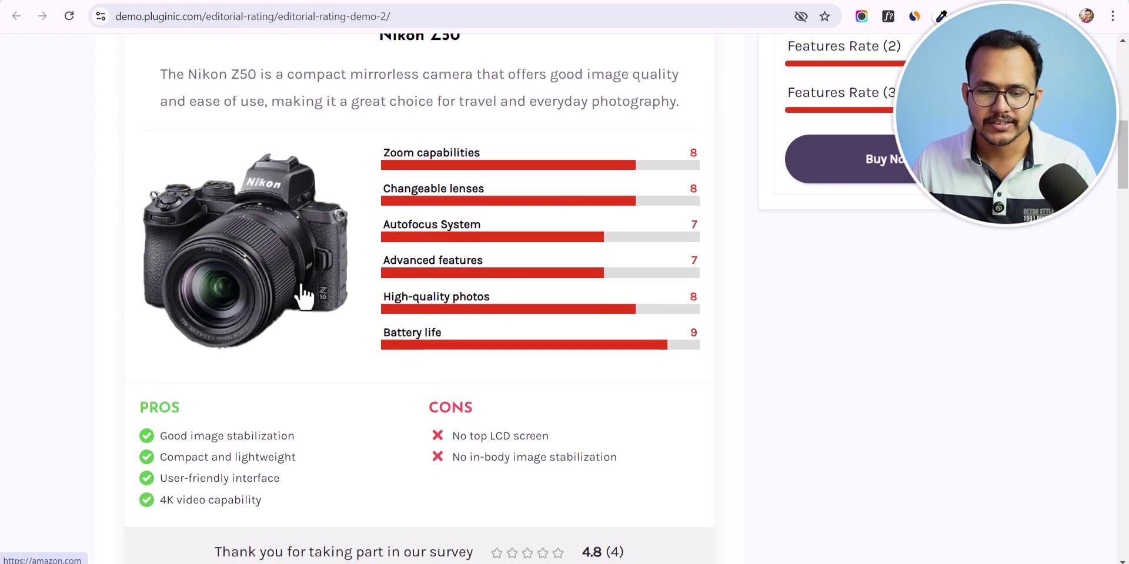
{"action": "scroll", "coordinate": [294, 276], "scroll_direction": "down", "scroll_amount": 1}
{"action": "scroll", "coordinate": [543, 106], "scroll_direction": "up", "scroll_amount": 1}
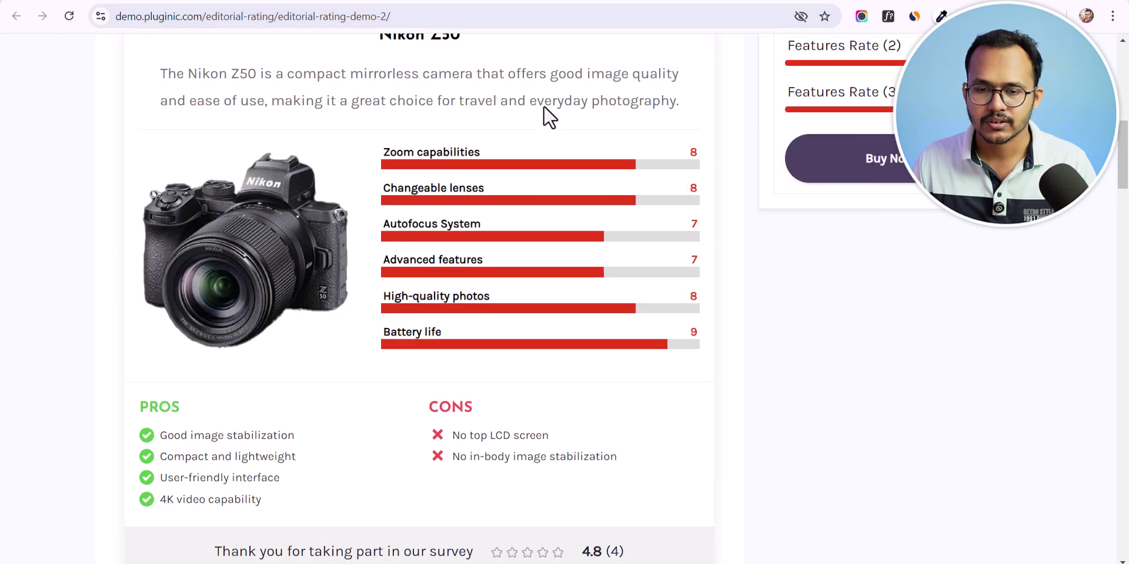
Return to the demo gallery, open the live demo of Editorial Rating Demo 6 and examine its review table.
{"action": "key", "text": "alt+Left"}
{"action": "scroll", "coordinate": [529, 265], "scroll_direction": "down", "scroll_amount": 4}
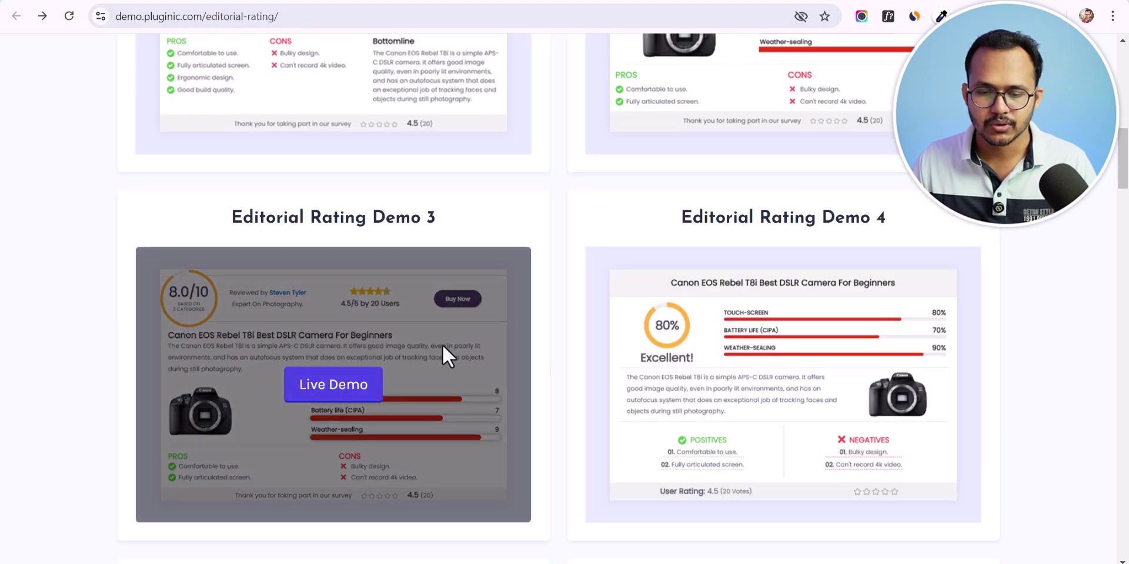
{"action": "scroll", "coordinate": [499, 347], "scroll_direction": "down", "scroll_amount": 6}
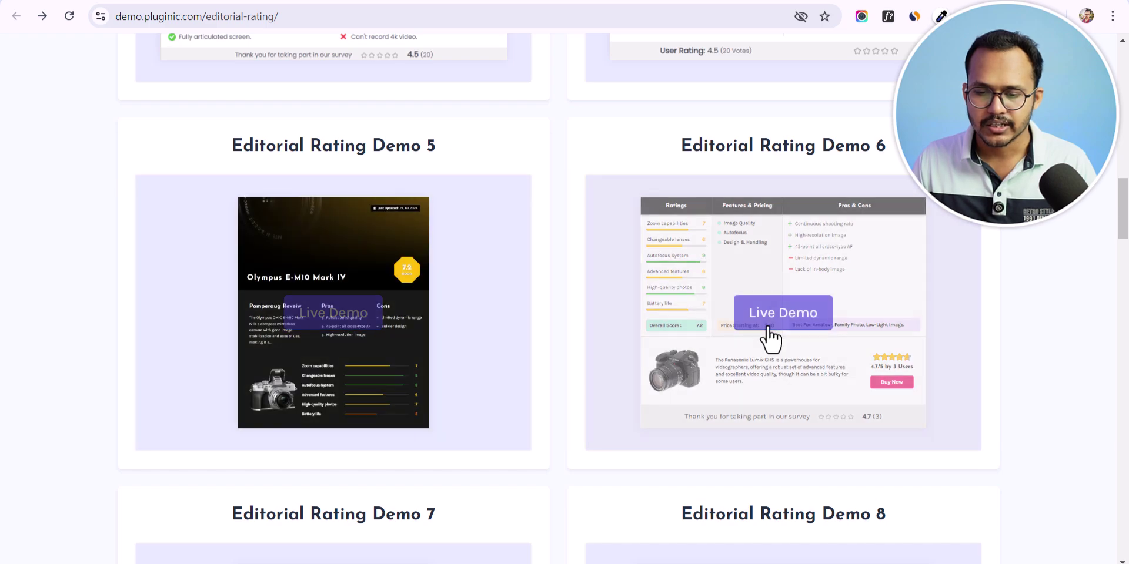
{"action": "left_click", "coordinate": [782, 330]}
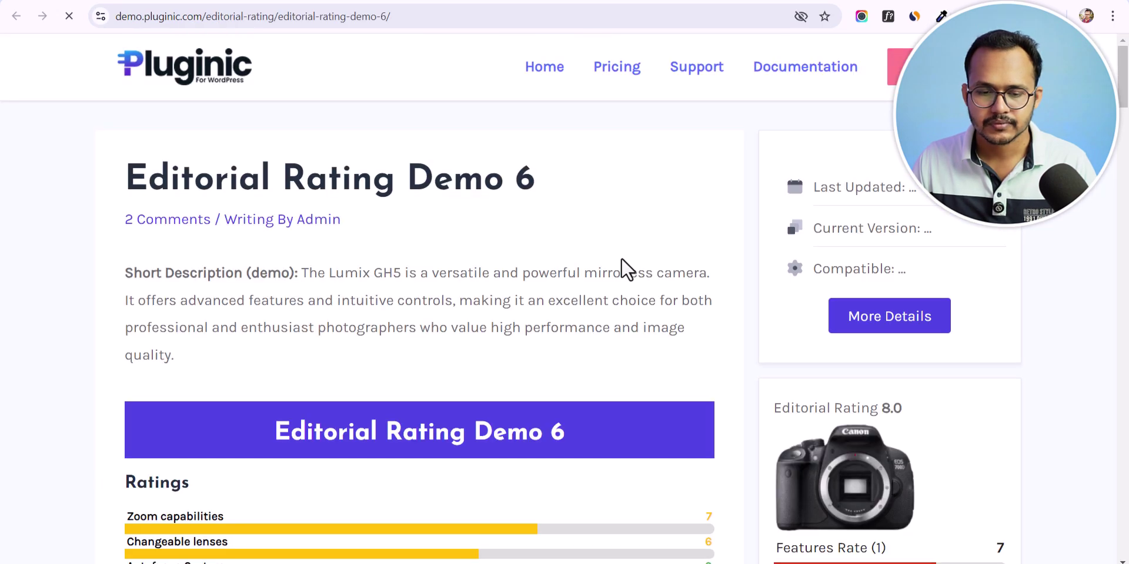
{"action": "scroll", "coordinate": [622, 270], "scroll_direction": "down", "scroll_amount": 5}
{"action": "scroll", "coordinate": [259, 247], "scroll_direction": "down", "scroll_amount": 2}
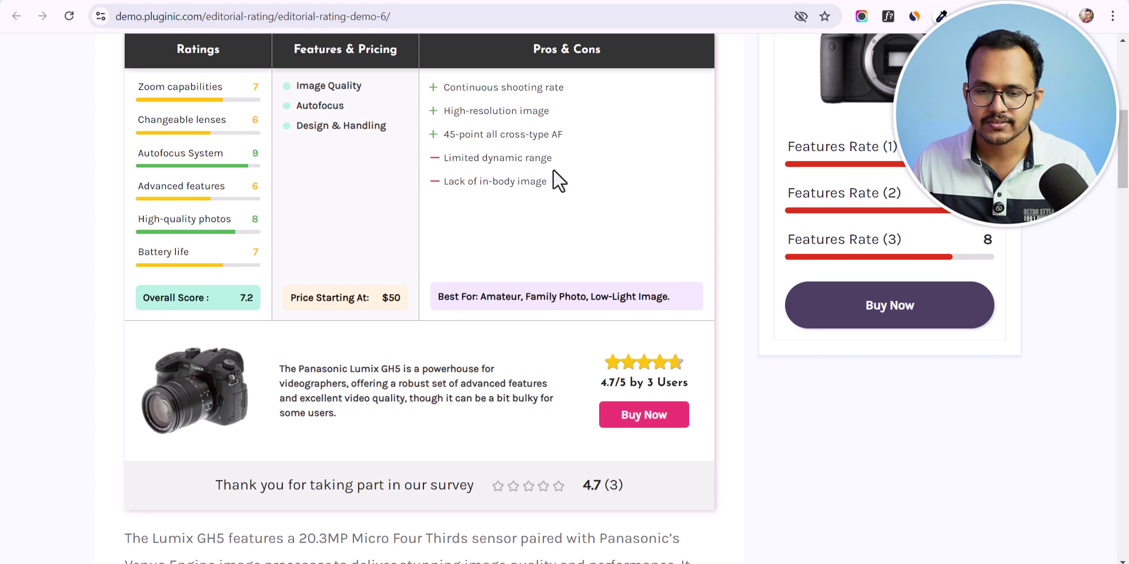
{"action": "scroll", "coordinate": [562, 200], "scroll_direction": "down", "scroll_amount": 2}
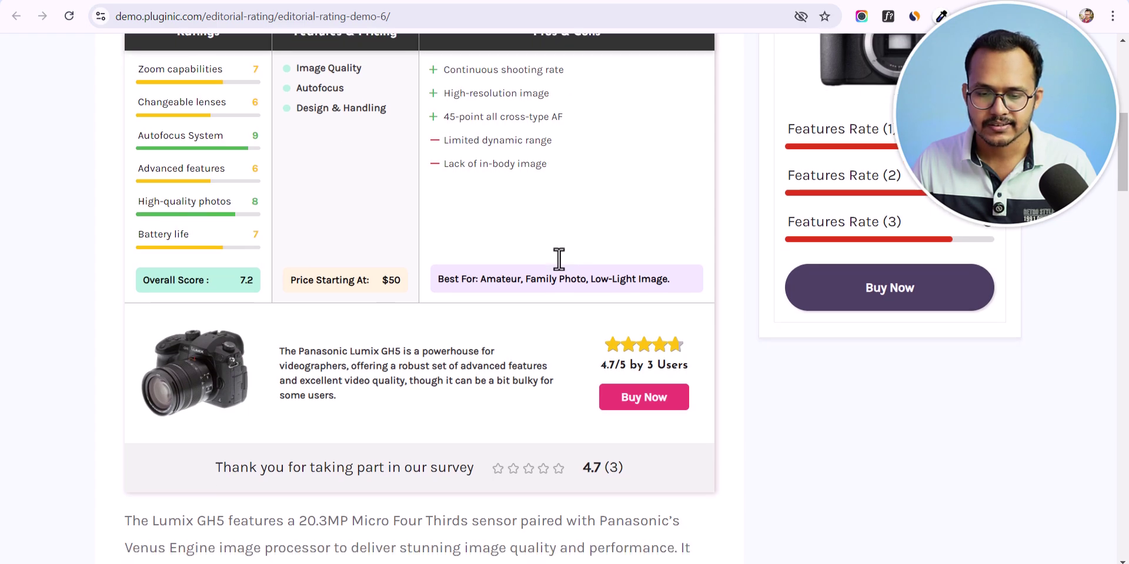
{"action": "scroll", "coordinate": [535, 295], "scroll_direction": "up", "scroll_amount": 1}
Go back to the demo gallery and open the live demo of Editorial Rating Demo 8.
{"action": "key", "text": "alt+Left"}
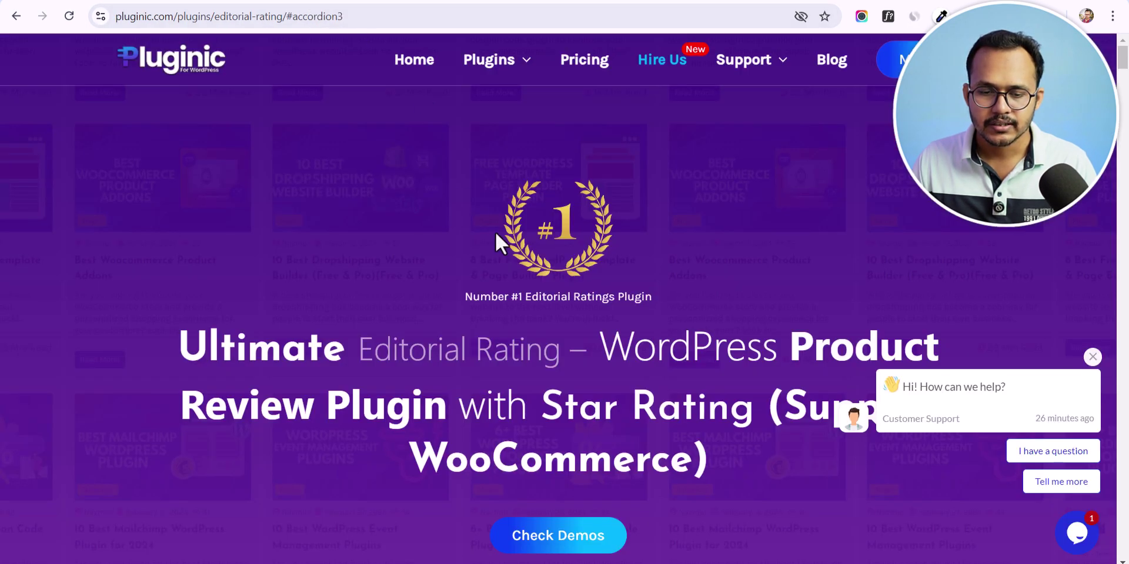
{"action": "scroll", "coordinate": [564, 324], "scroll_direction": "down", "scroll_amount": 6}
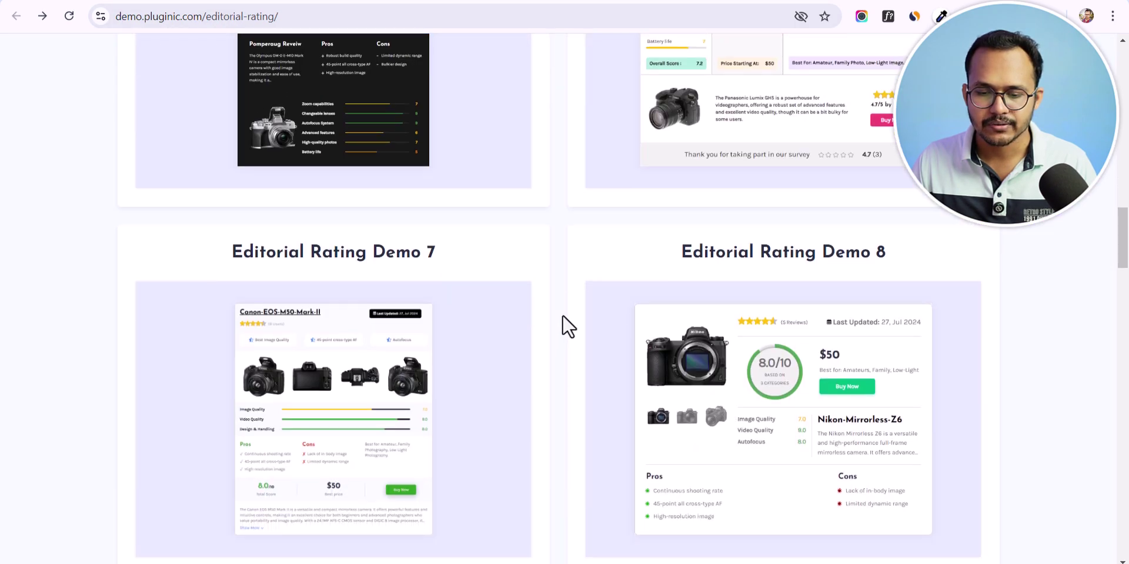
{"action": "left_click", "coordinate": [789, 244]}
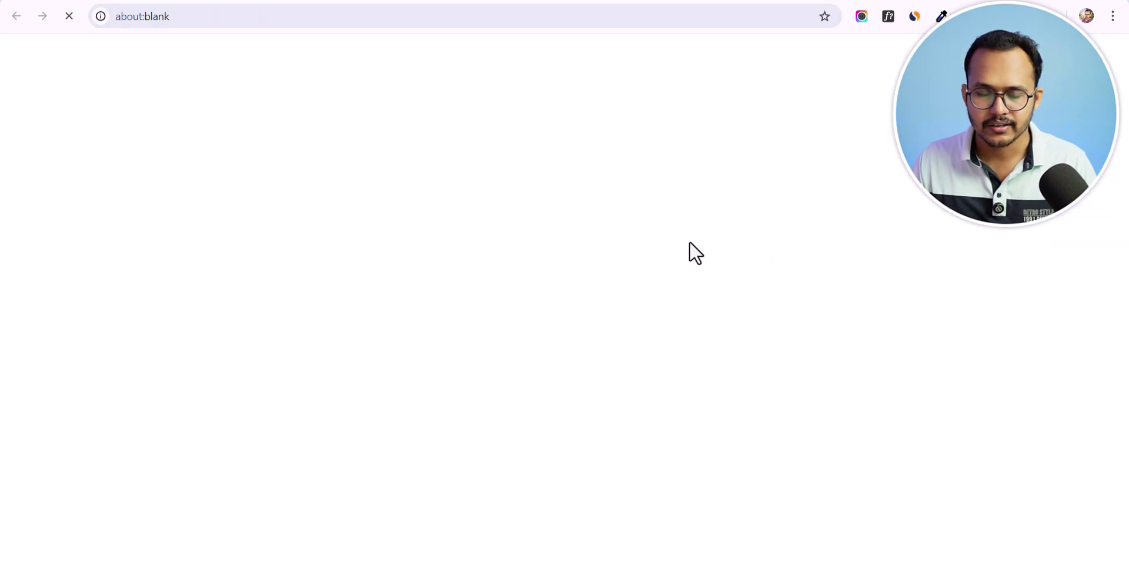
Submit a four-star user rating in the survey below the Nikon-Mirrorless-Z6 review box.
{"action": "scroll", "coordinate": [494, 252], "scroll_direction": "down", "scroll_amount": 8}
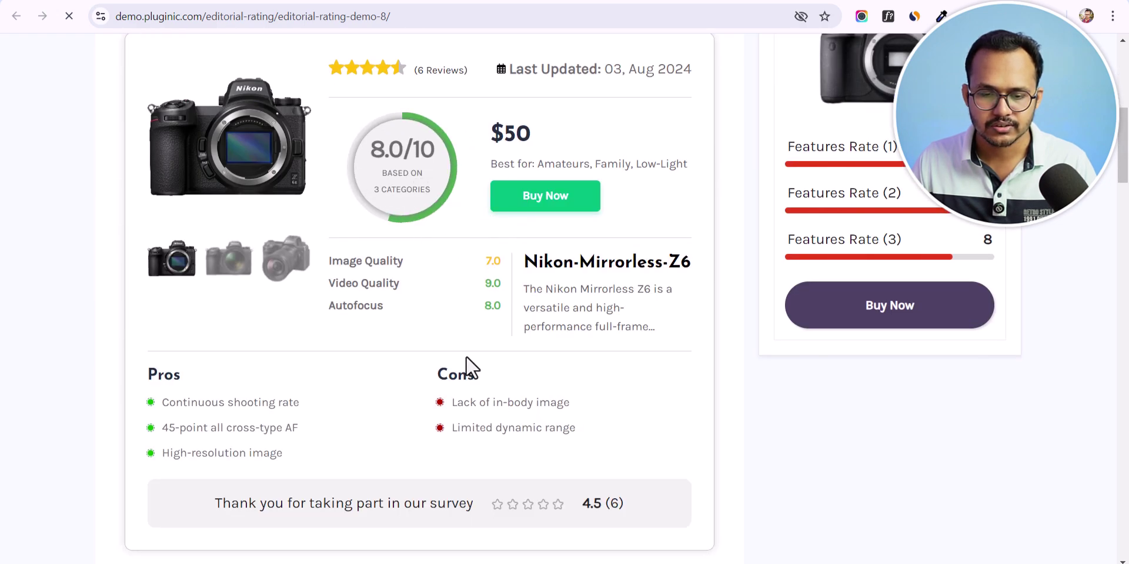
{"action": "scroll", "coordinate": [386, 391], "scroll_direction": "down", "scroll_amount": 3}
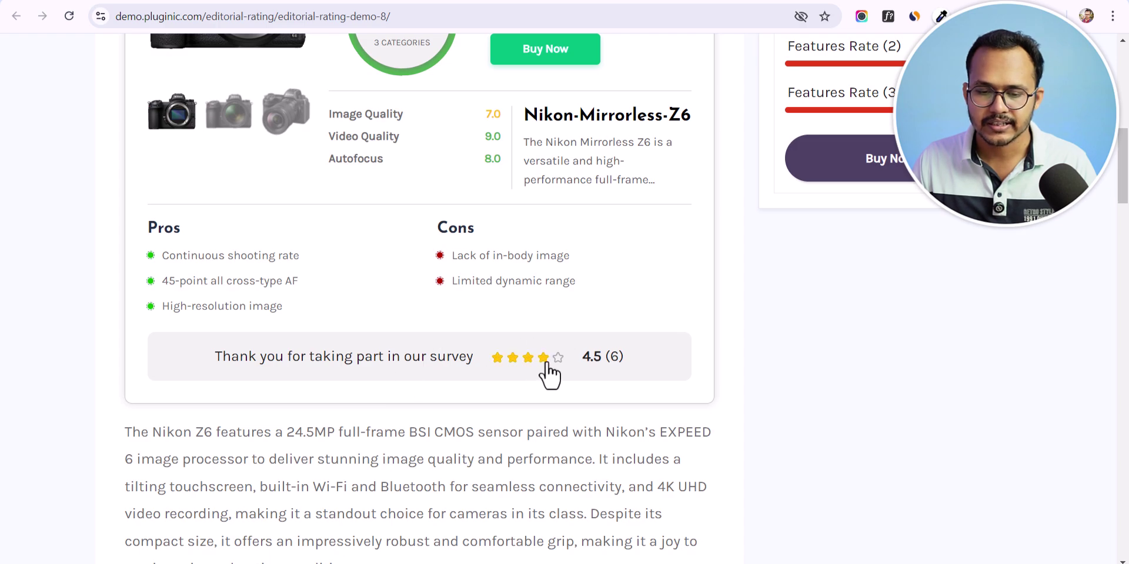
{"action": "left_click", "coordinate": [545, 360]}
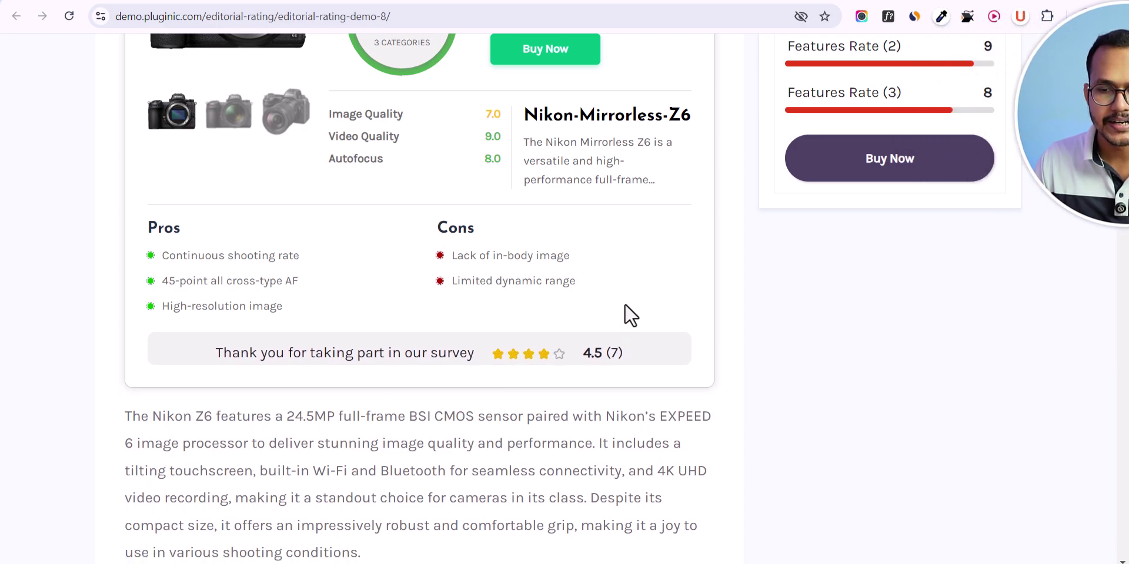
Return to the Sony Zv E10 Mark II Review post and view its title and score header.
{"action": "scroll", "coordinate": [427, 193], "scroll_direction": "up", "scroll_amount": 4}
{"action": "scroll", "coordinate": [427, 193], "scroll_direction": "up", "scroll_amount": 5}
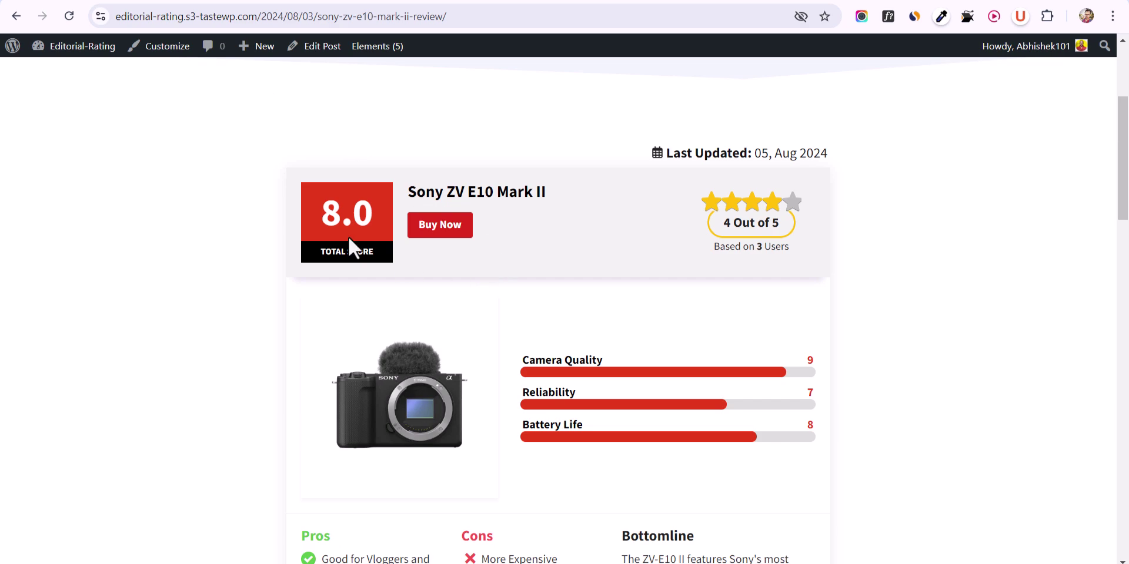
{"action": "scroll", "coordinate": [479, 217], "scroll_direction": "up", "scroll_amount": 3}
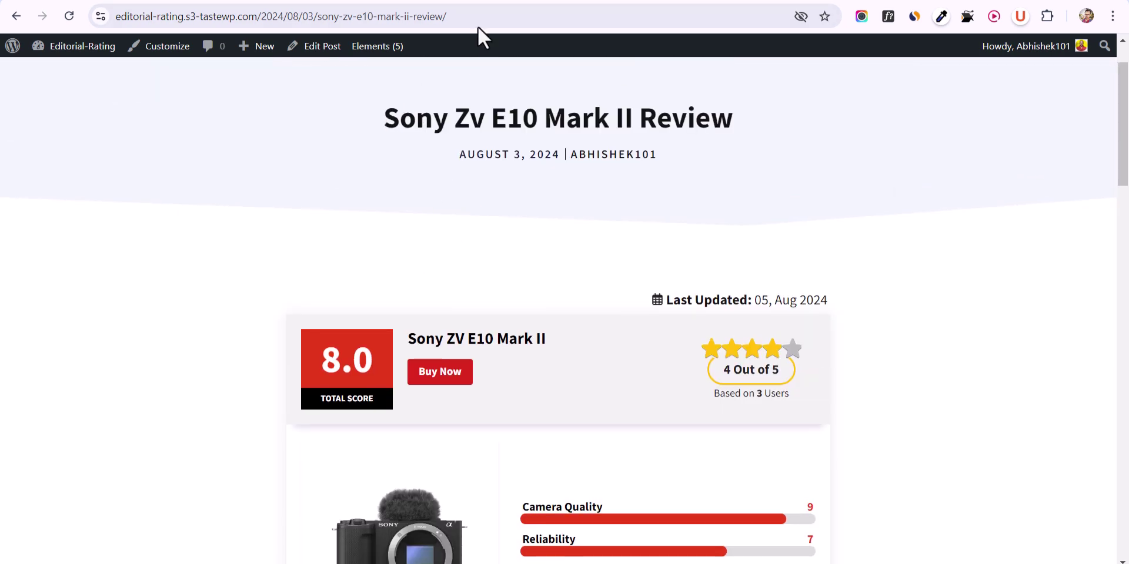
Copy the Sony review post's URL and search Google in a new tab for "rich result test tool".
{"action": "left_click", "coordinate": [471, 14]}
{"action": "key", "text": "ctrl+c"}
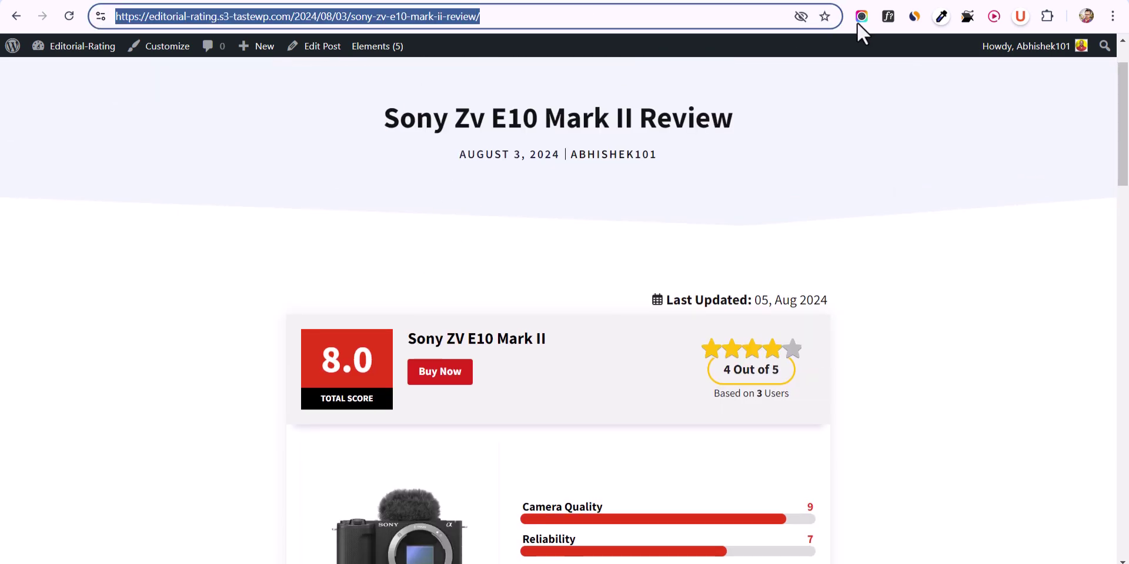
{"action": "key", "text": "ctrl+t"}
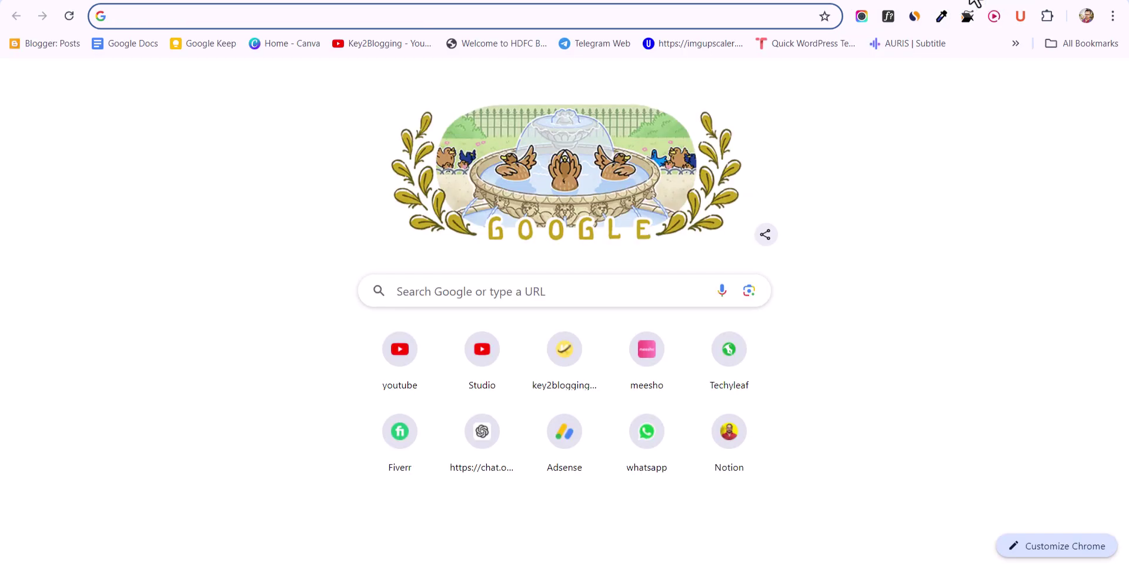
{"action": "type", "text": "rich"}
{"action": "key", "text": "Return"}
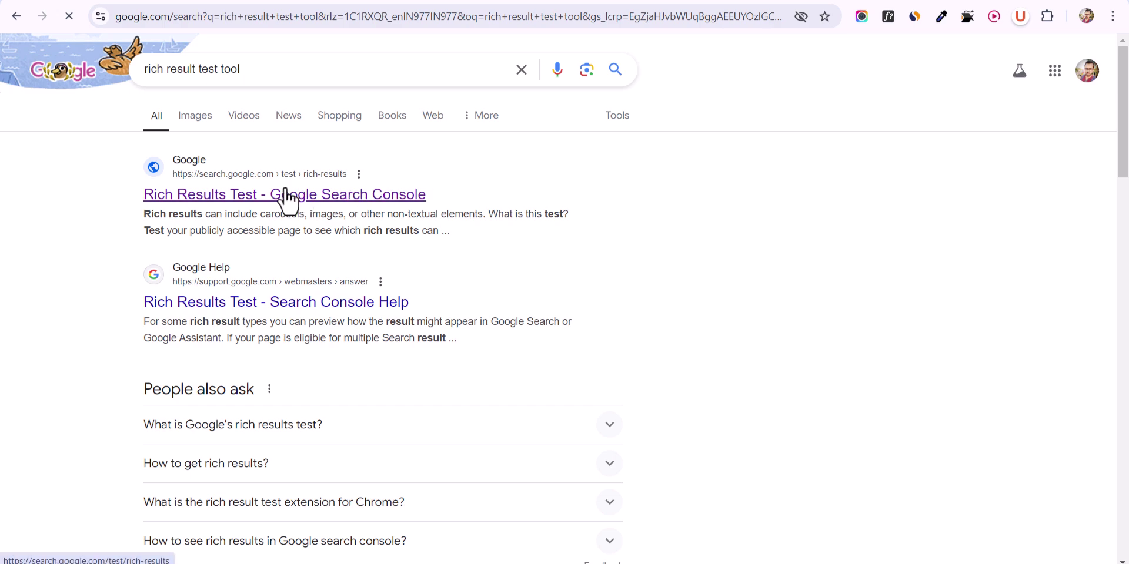
Open Google's Rich Results Test and run it on the copied Sony review URL.
{"action": "left_click", "coordinate": [291, 206]}
{"action": "left_click", "coordinate": [345, 284]}
{"action": "key", "text": "ctrl+v"}
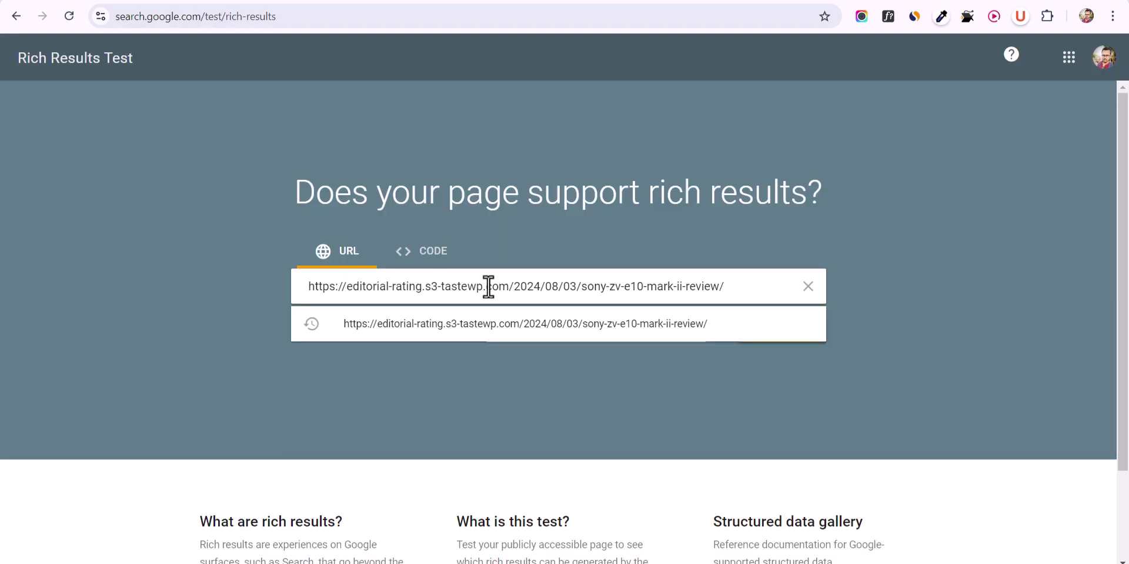
{"action": "key", "text": "Return"}
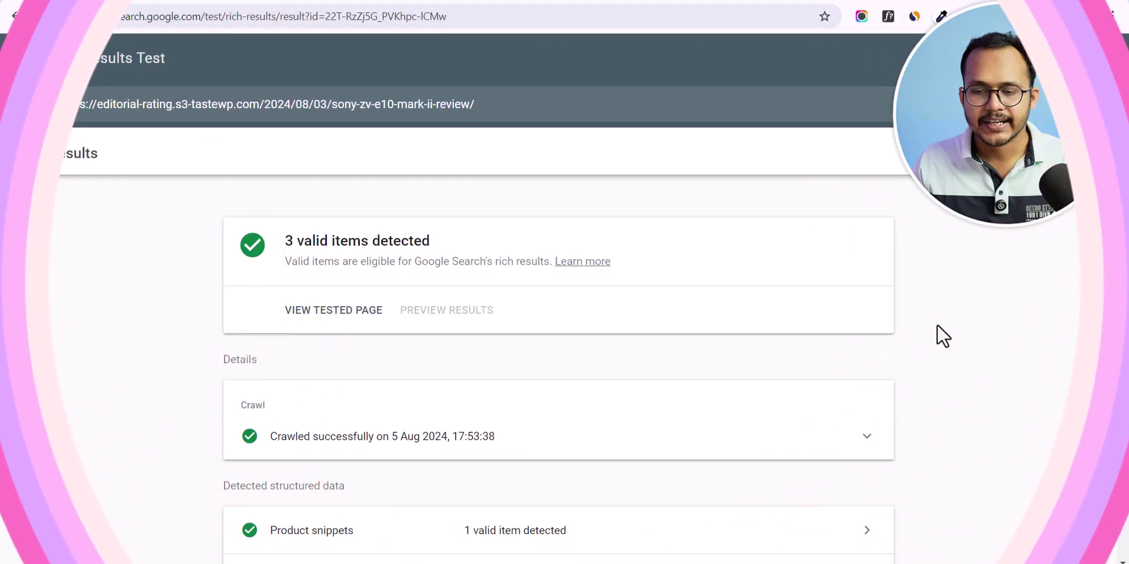
Open the Product snippets result and examine the structured data of its Sony ZV E10 Mark II item.
{"action": "scroll", "coordinate": [937, 324], "scroll_direction": "down", "scroll_amount": 4}
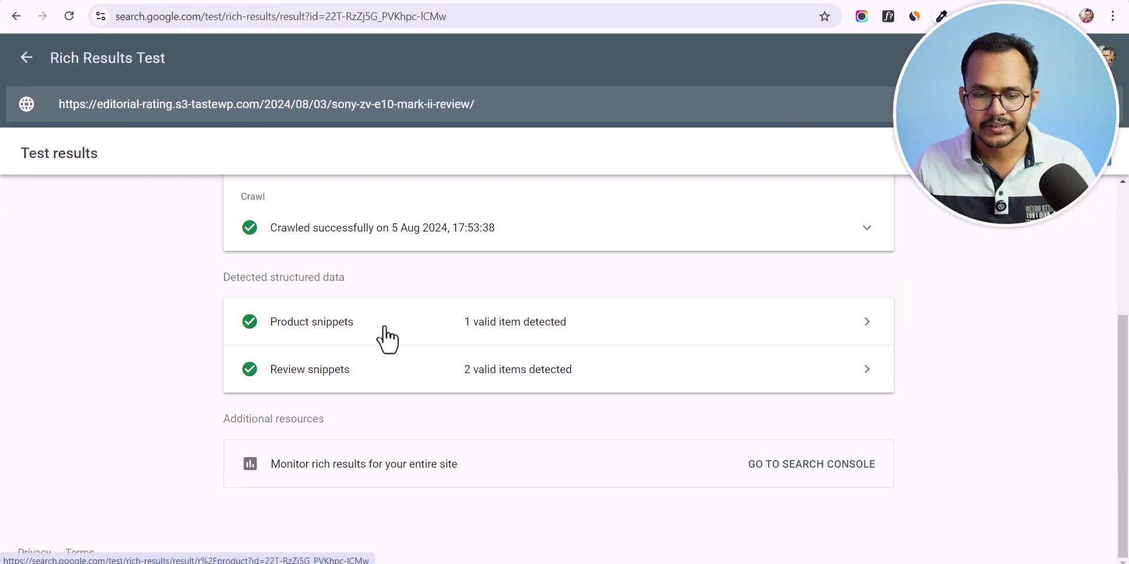
{"action": "left_click", "coordinate": [432, 340]}
{"action": "scroll", "coordinate": [412, 370], "scroll_direction": "down", "scroll_amount": 1}
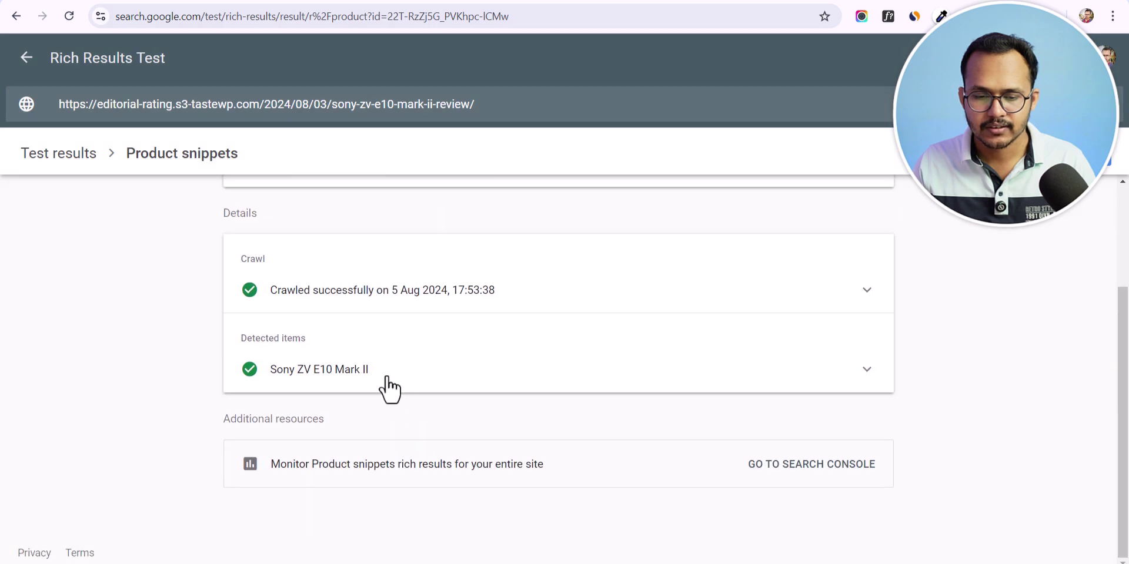
{"action": "left_click", "coordinate": [386, 376]}
{"action": "scroll", "coordinate": [499, 352], "scroll_direction": "down", "scroll_amount": 3}
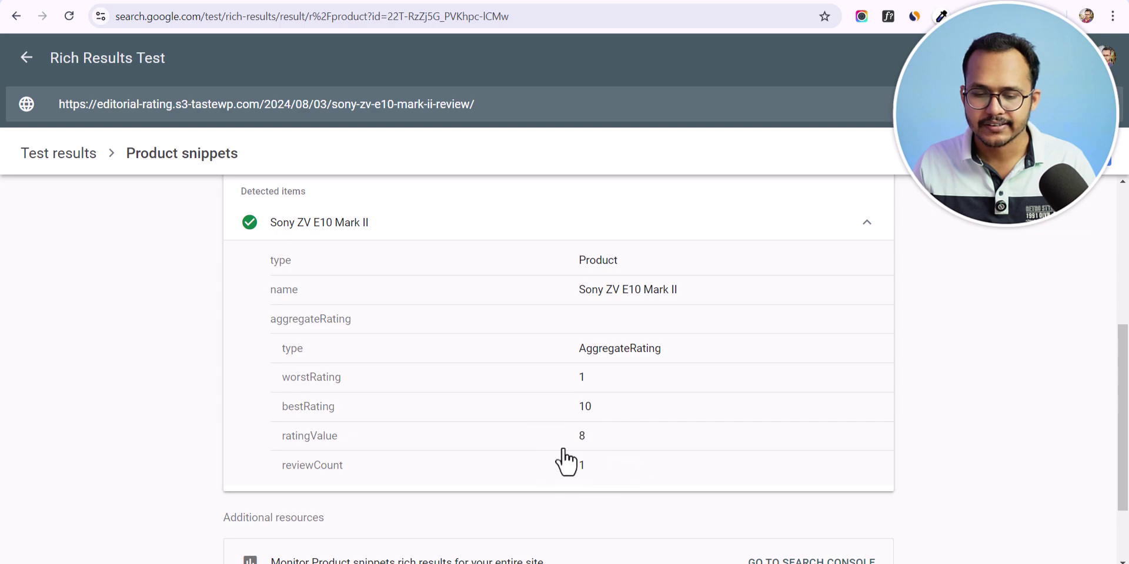
{"action": "scroll", "coordinate": [503, 440], "scroll_direction": "up", "scroll_amount": 5}
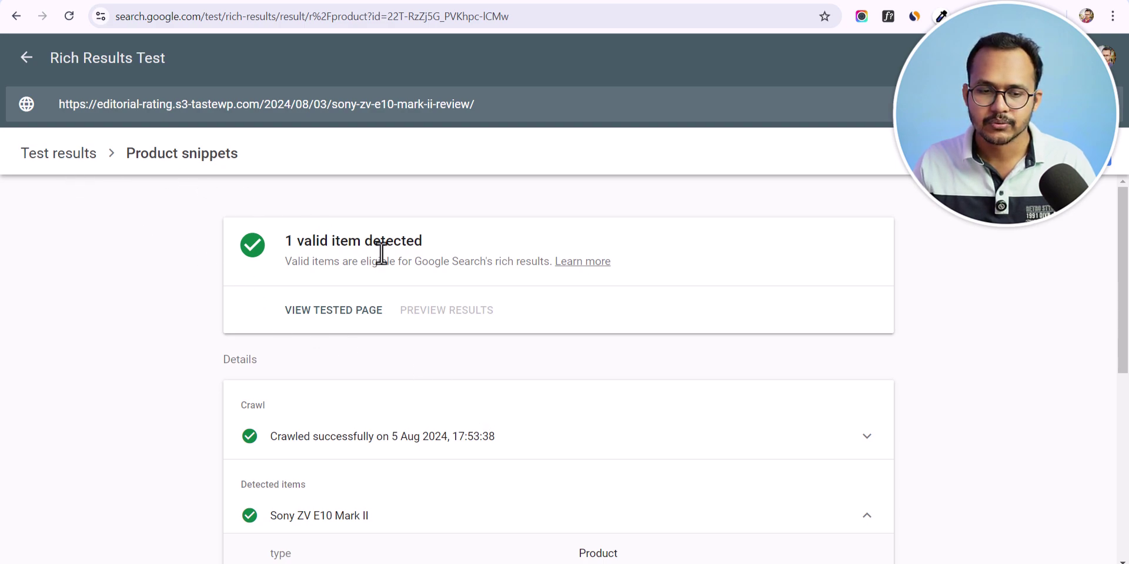
{"action": "scroll", "coordinate": [470, 411], "scroll_direction": "down", "scroll_amount": 5}
{"action": "scroll", "coordinate": [433, 398], "scroll_direction": "up", "scroll_amount": 4}
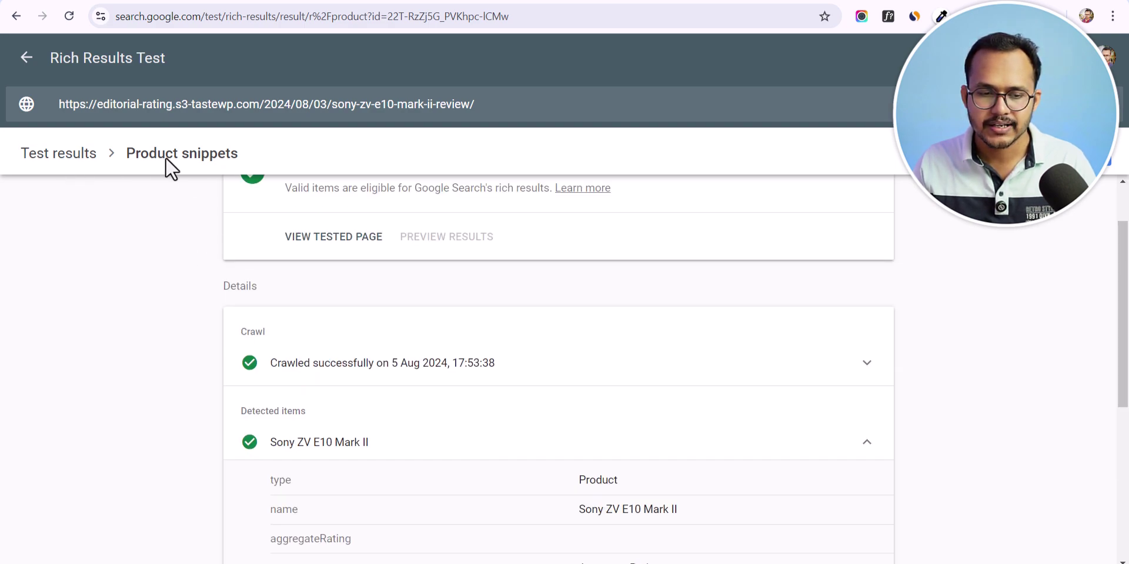
Return to the test results, open Review snippets and examine the first Sony ZV E10 Mark II item's review, author and rating fields.
{"action": "left_click", "coordinate": [65, 156]}
{"action": "scroll", "coordinate": [464, 261], "scroll_direction": "down", "scroll_amount": 3}
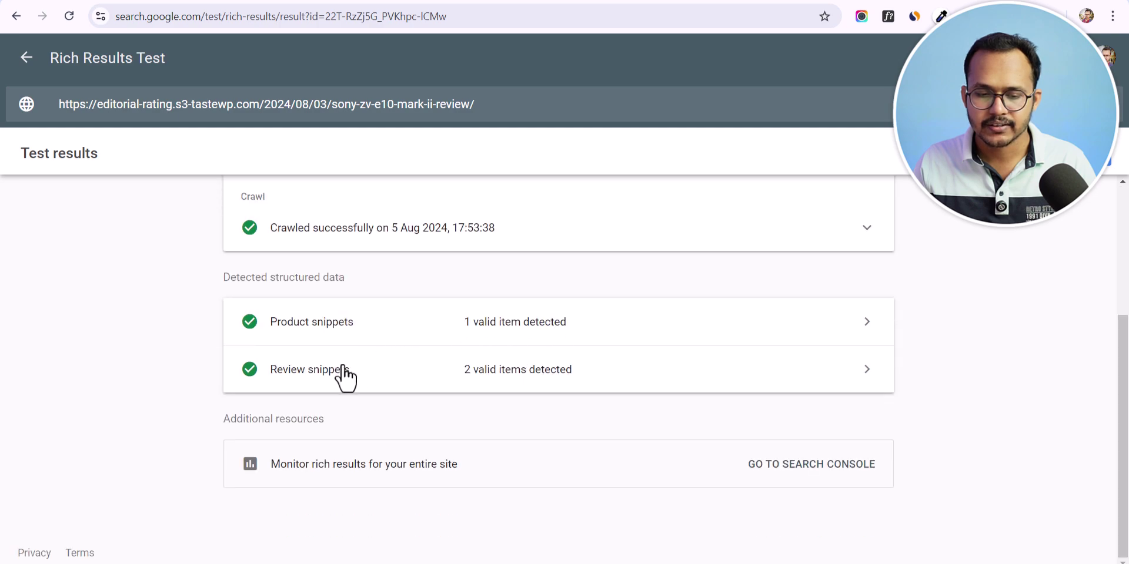
{"action": "left_click", "coordinate": [400, 379]}
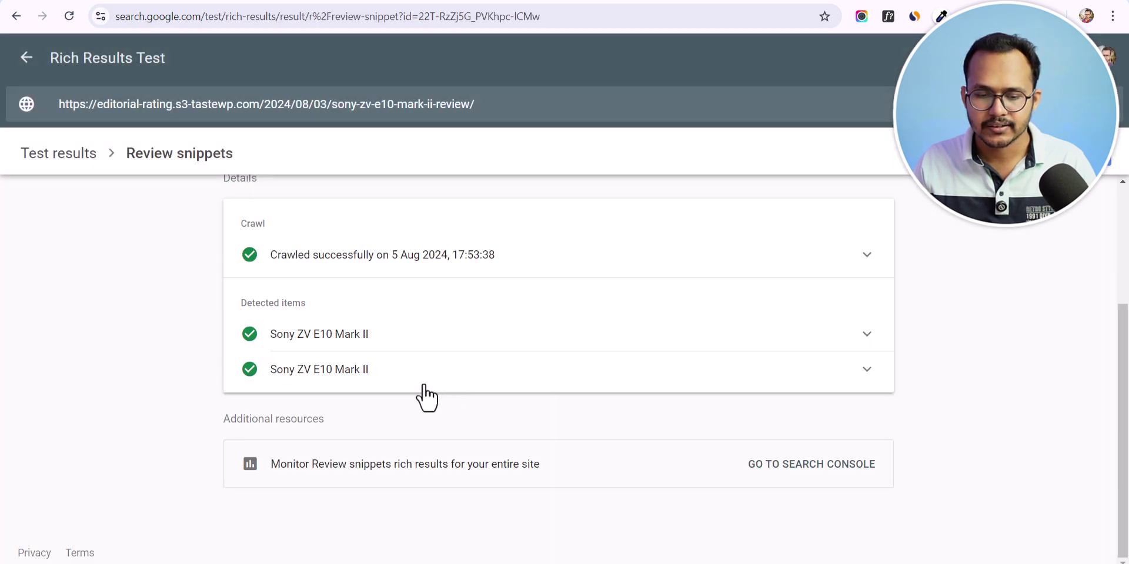
{"action": "left_click", "coordinate": [363, 335]}
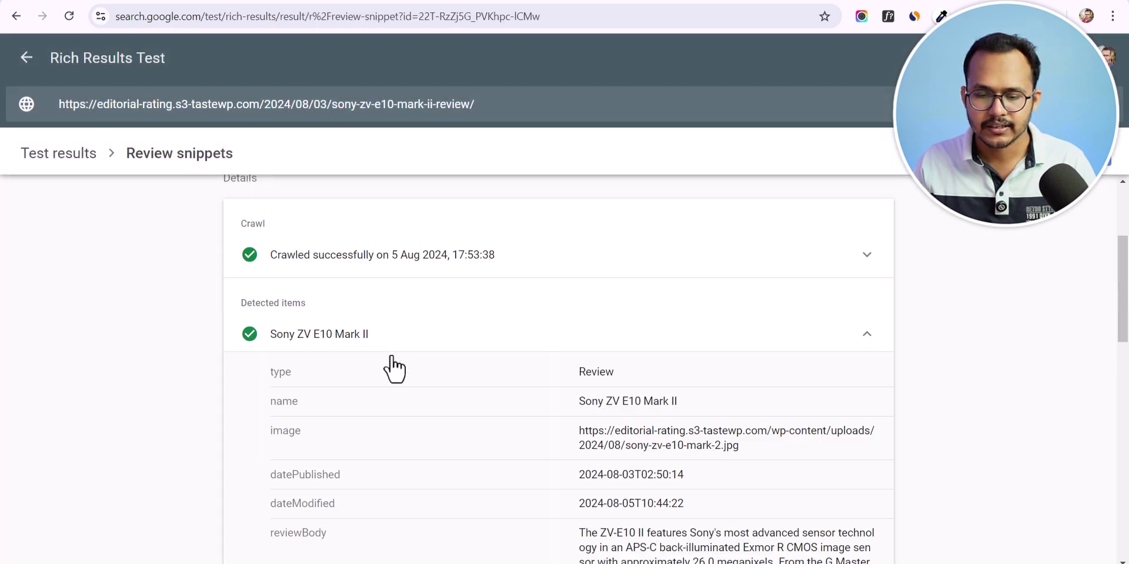
{"action": "scroll", "coordinate": [447, 364], "scroll_direction": "down", "scroll_amount": 4}
{"action": "scroll", "coordinate": [512, 359], "scroll_direction": "up", "scroll_amount": 1}
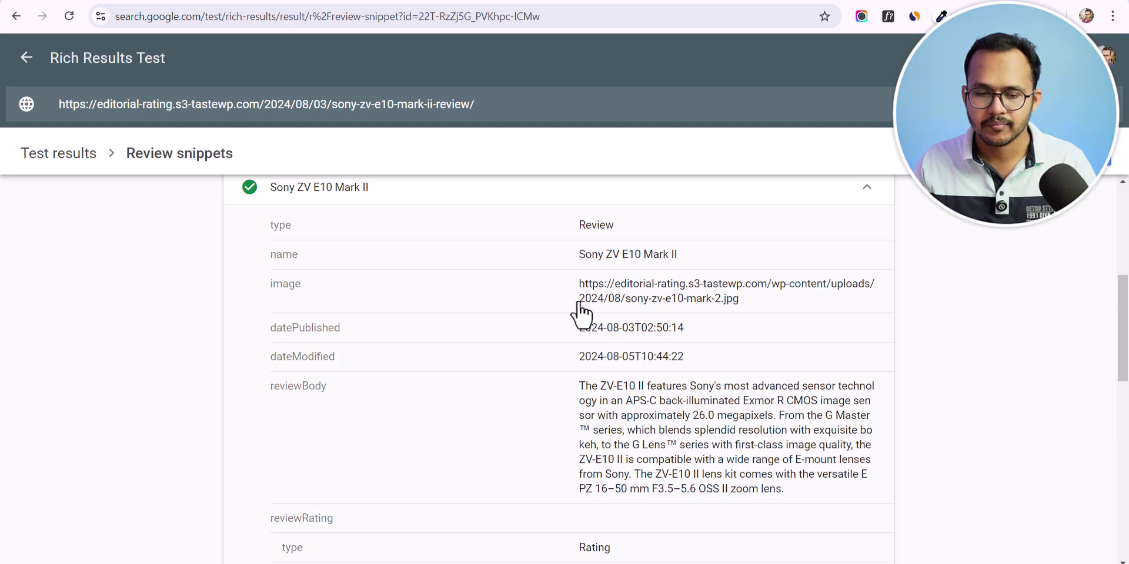
{"action": "scroll", "coordinate": [618, 346], "scroll_direction": "down", "scroll_amount": 1}
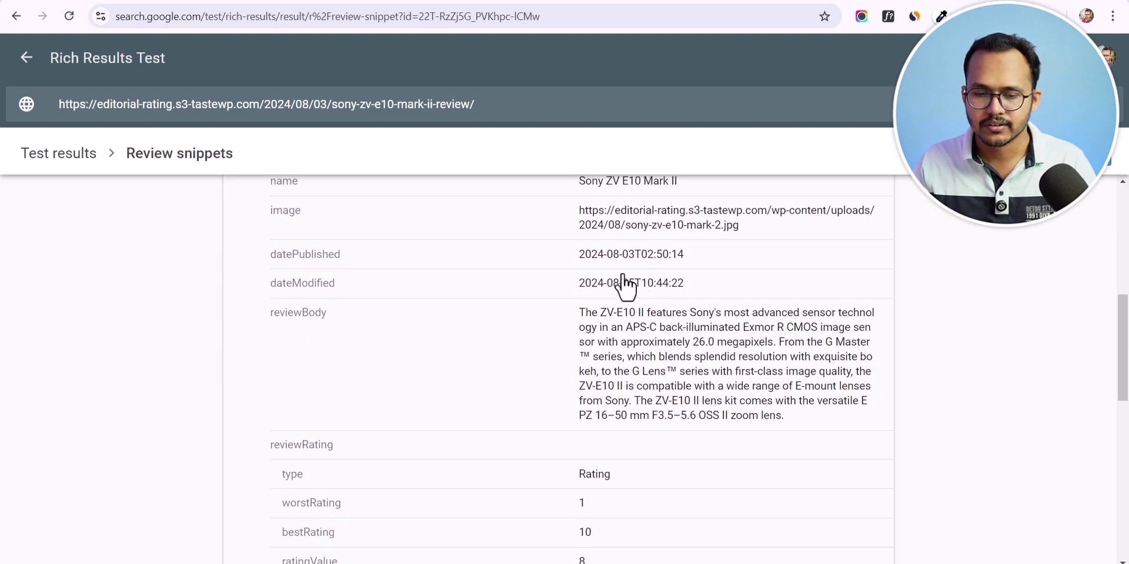
{"action": "scroll", "coordinate": [650, 318], "scroll_direction": "down", "scroll_amount": 2}
{"action": "scroll", "coordinate": [630, 336], "scroll_direction": "up", "scroll_amount": 1}
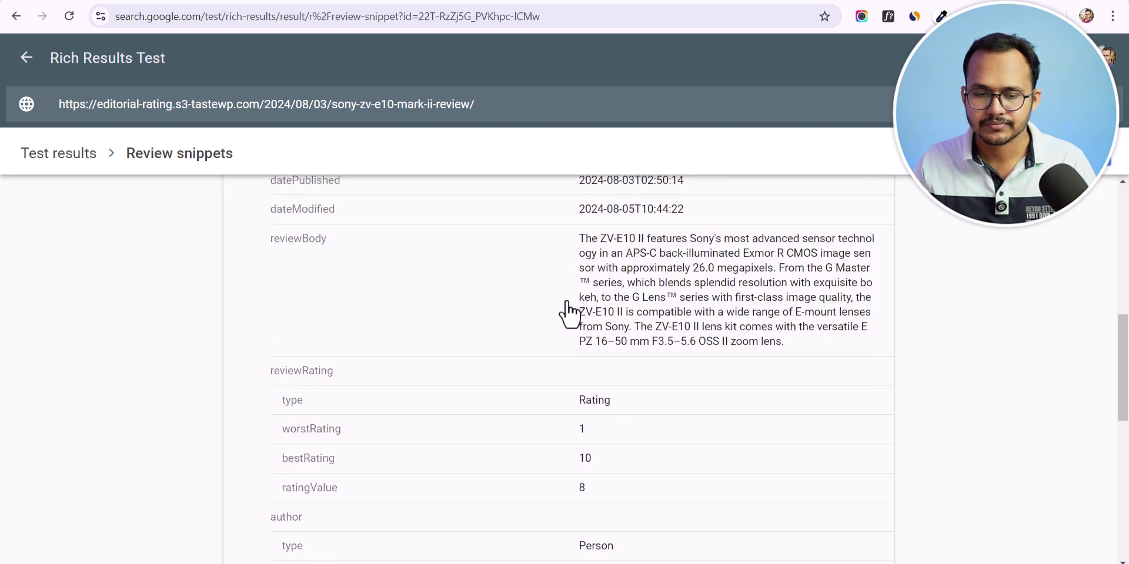
{"action": "scroll", "coordinate": [649, 335], "scroll_direction": "down", "scroll_amount": 4}
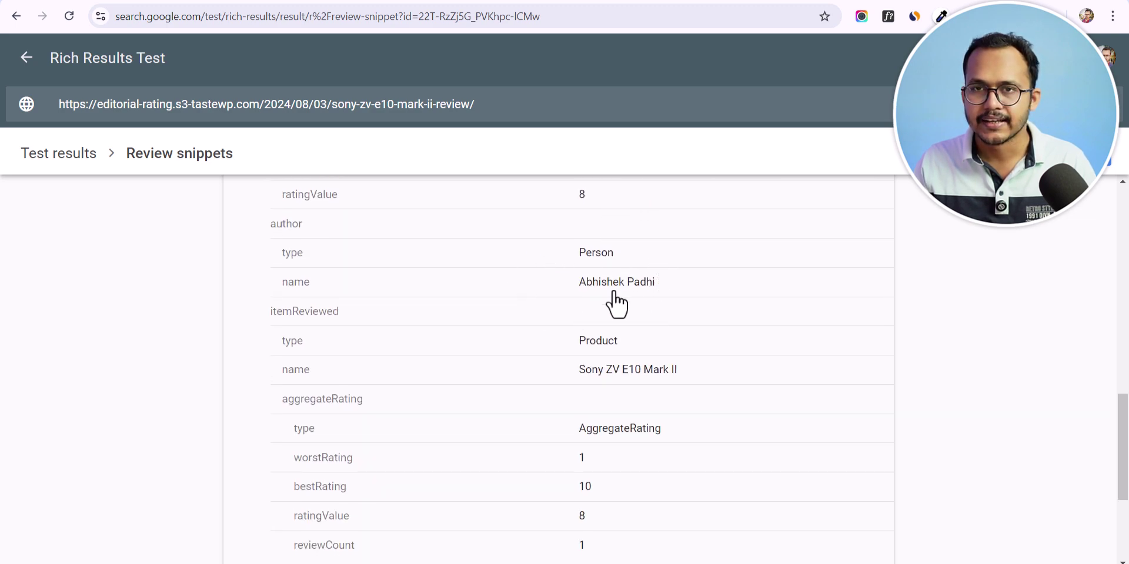
{"action": "scroll", "coordinate": [638, 329], "scroll_direction": "down", "scroll_amount": 3}
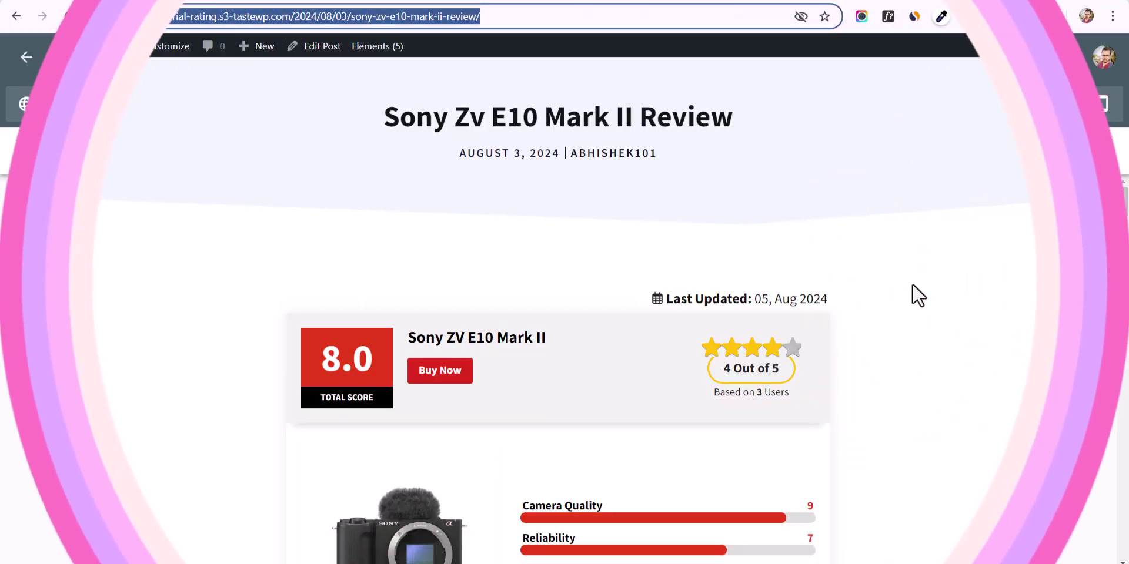
Look over the Sony review post and the Editorial Rating plugin's page in the WordPress plugin directory.
{"action": "scroll", "coordinate": [915, 295], "scroll_direction": "down", "scroll_amount": 3}
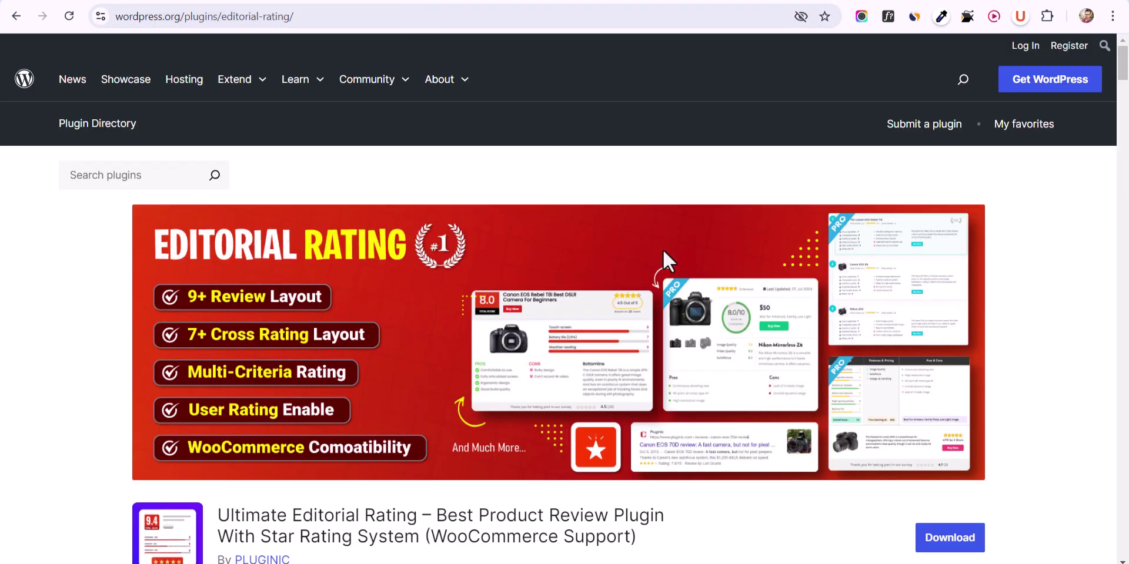
{"action": "scroll", "coordinate": [667, 252], "scroll_direction": "down", "scroll_amount": 3}
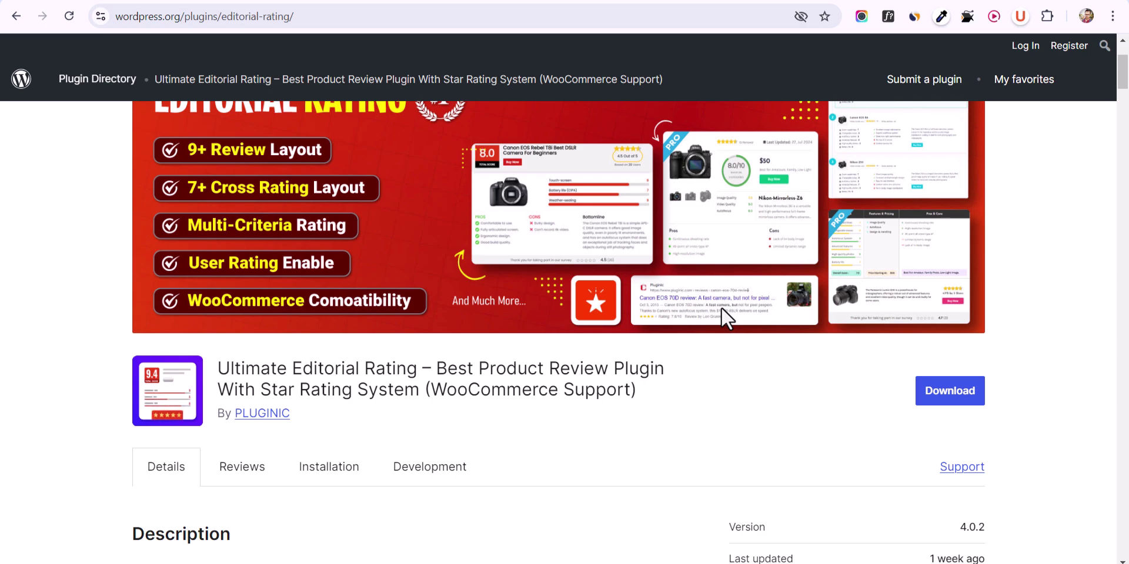
Switch to the ProductivityProTips site, enter its WordPress dashboard and open the page for adding a new plugin.
{"action": "left_click", "coordinate": [207, 0]}
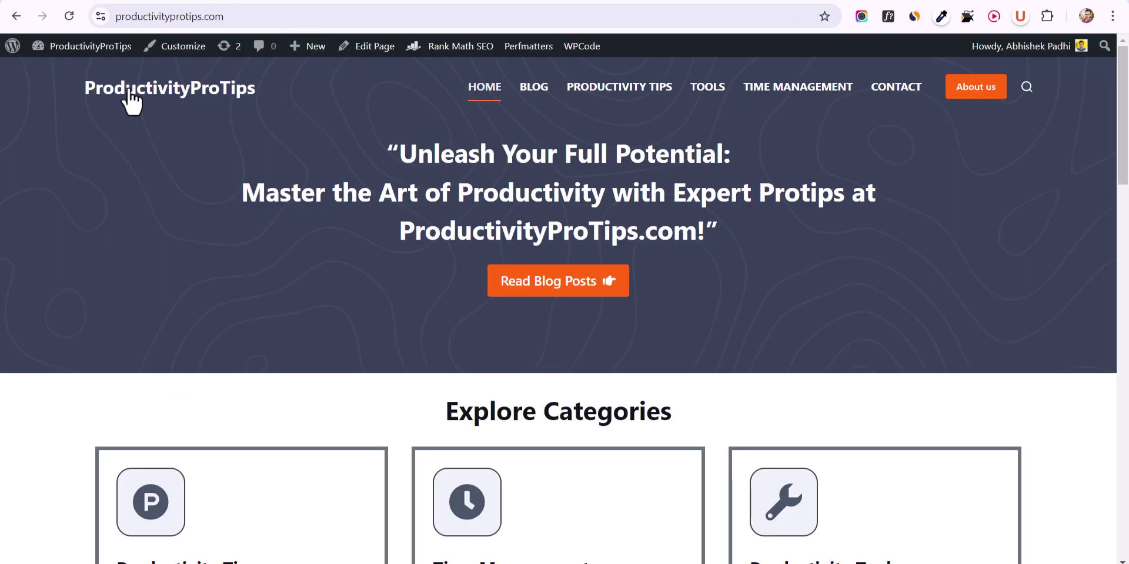
{"action": "left_click", "coordinate": [64, 47]}
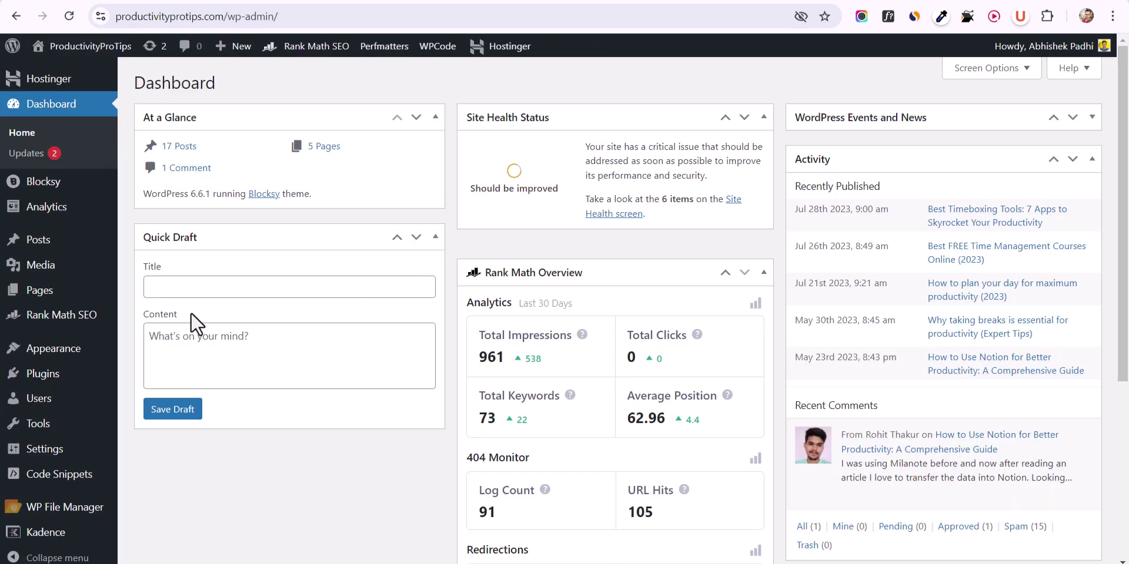
{"action": "mouse_move", "coordinate": [51, 379]}
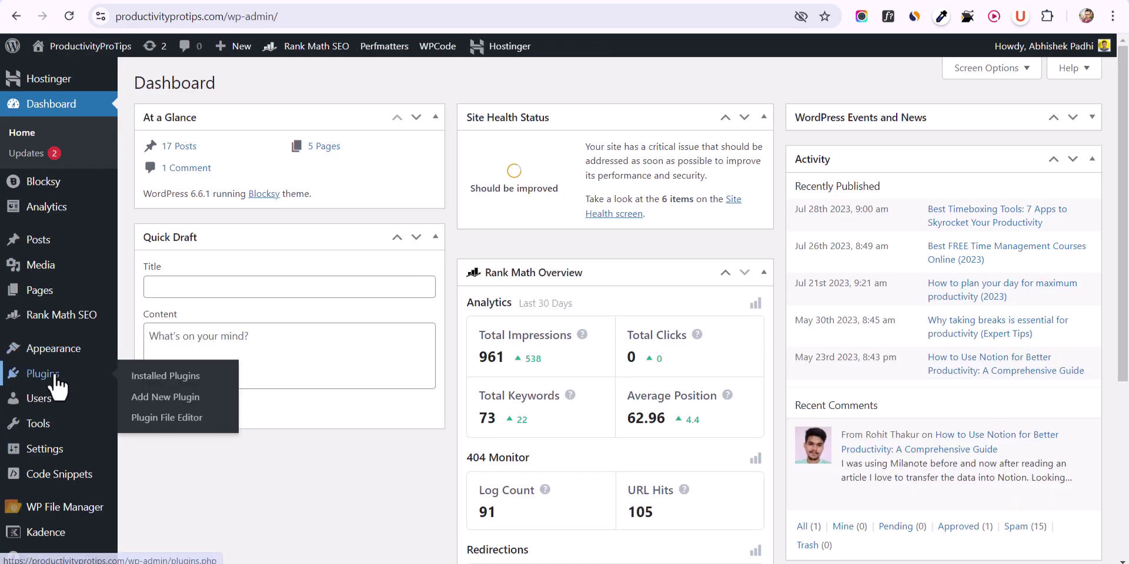
{"action": "left_click", "coordinate": [154, 397]}
Search the plugins for "ultimate editorial rating", then install and activate Ultimate Editorial Rating by PLUGINIC.
{"action": "left_click", "coordinate": [853, 125]}
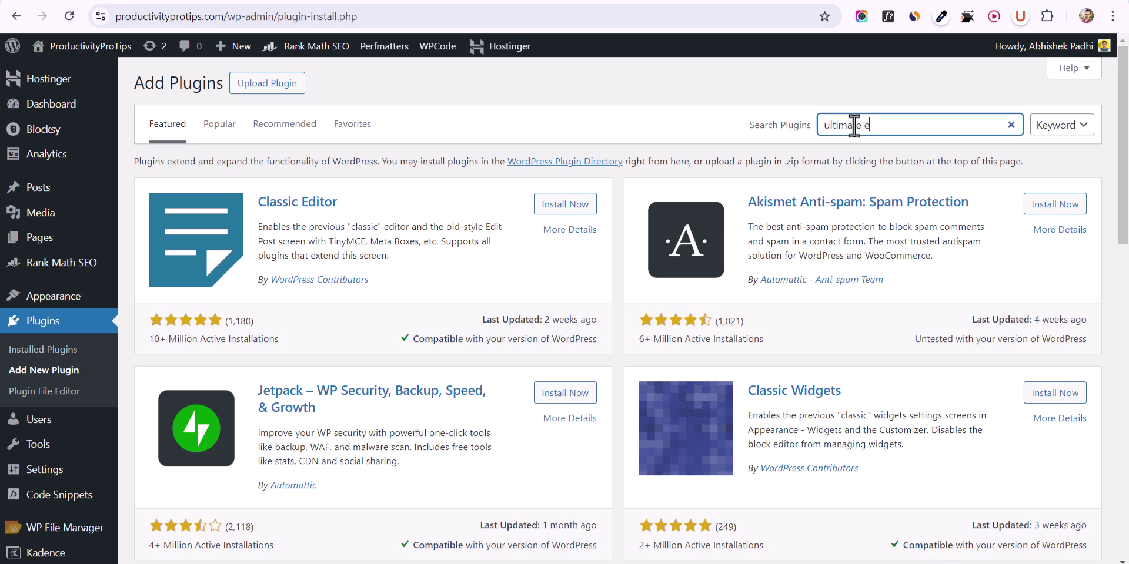
{"action": "type", "text": "ultimate editorial rating"}
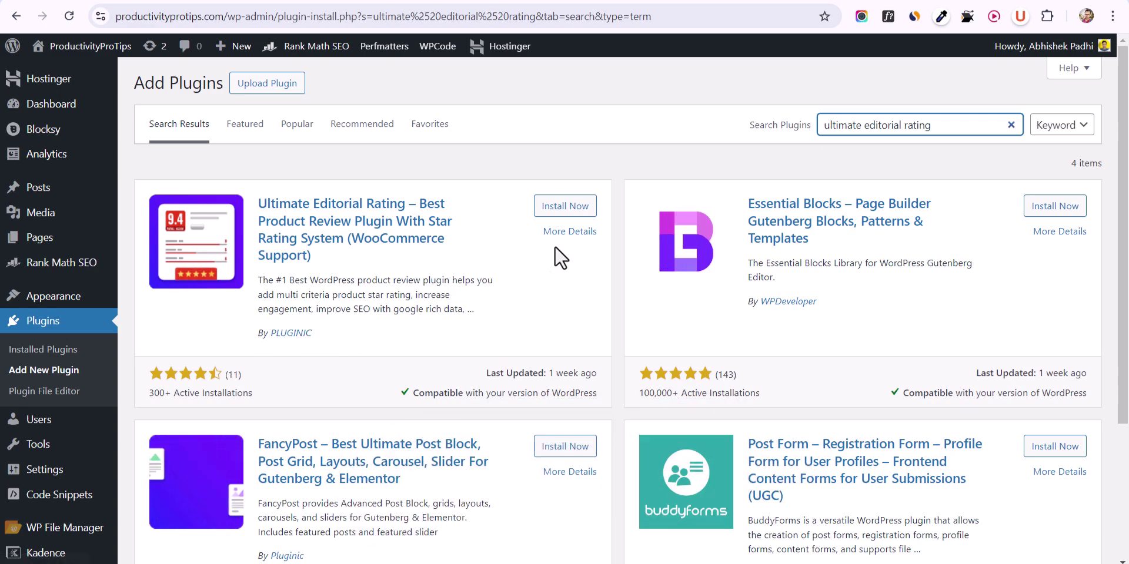
{"action": "left_click", "coordinate": [566, 207]}
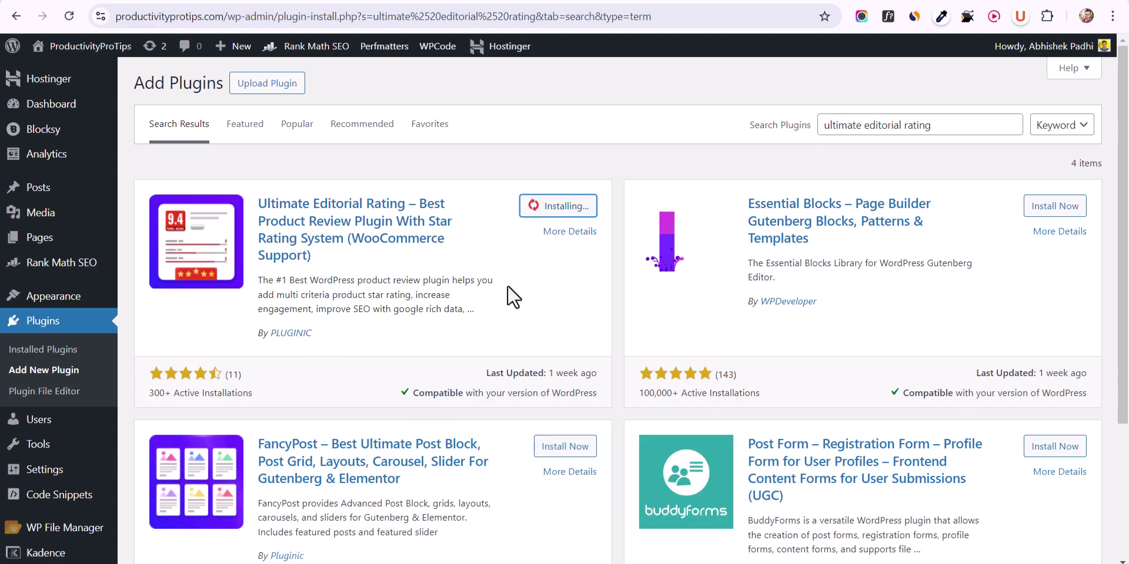
{"action": "left_click", "coordinate": [581, 211]}
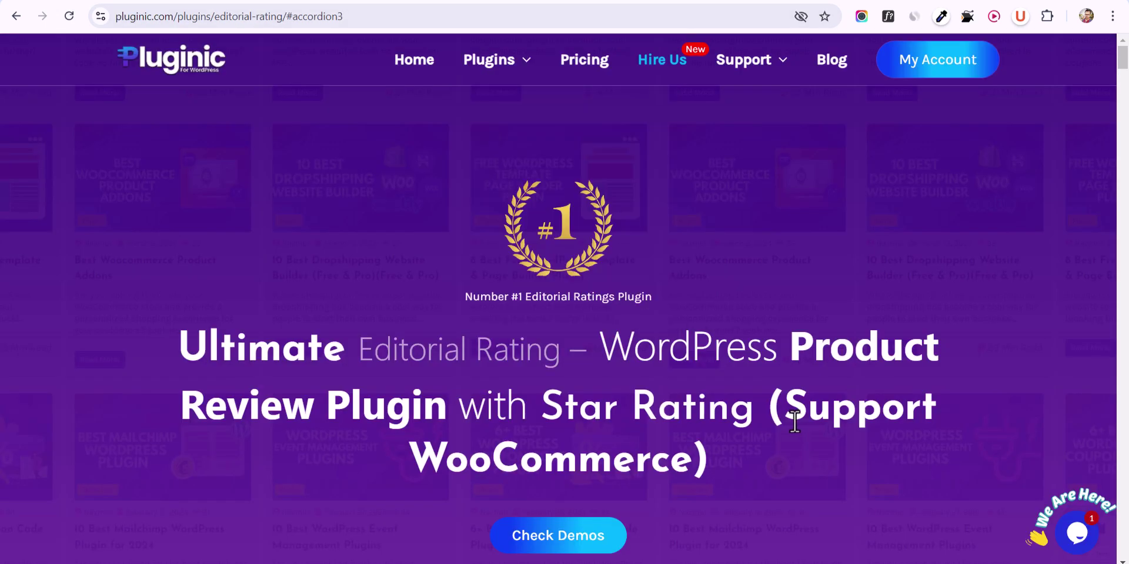
Look over the Ultimate Editorial Rating product page on pluginic.com.
{"action": "scroll", "coordinate": [790, 421], "scroll_direction": "down", "scroll_amount": 3}
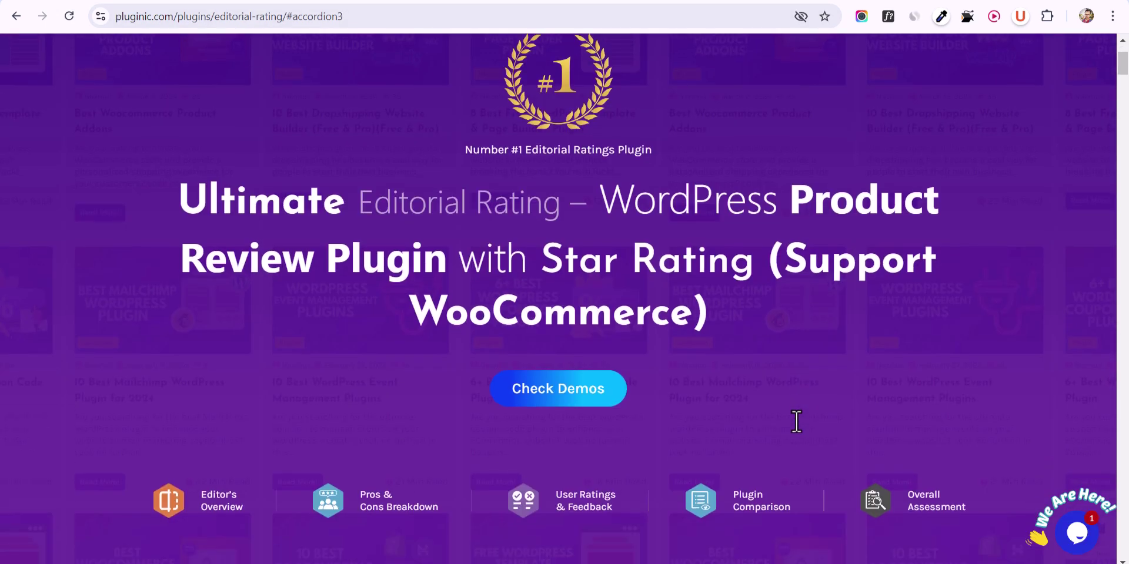
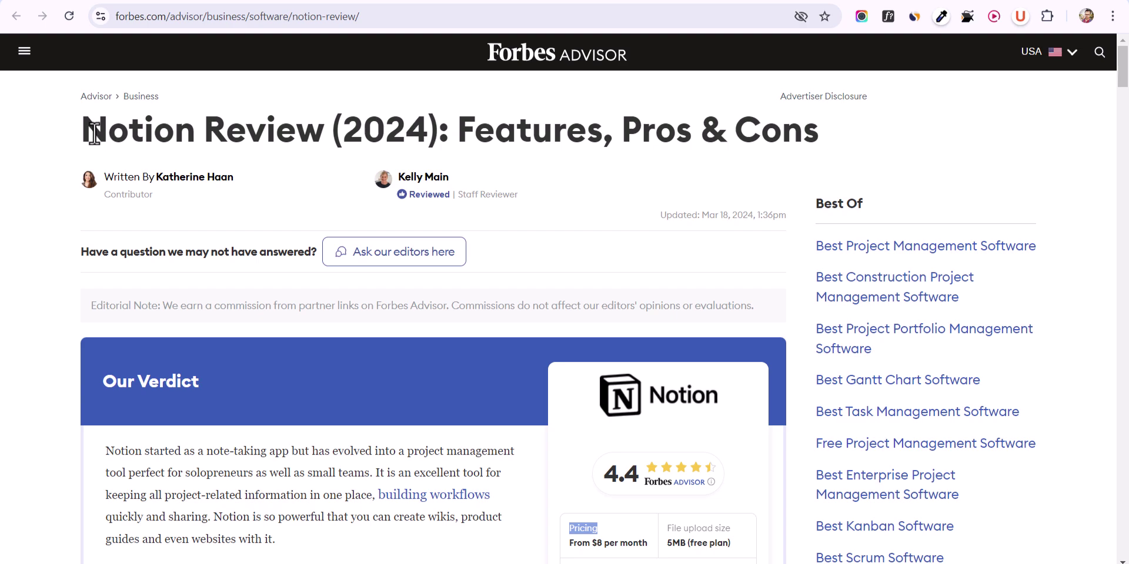
Copy "Notion Review" from the Forbes Advisor article's heading and paste it as the new editorial review's section title.
{"action": "left_click_drag", "start_coordinate": [82, 128], "coordinate": [317, 140]}
{"action": "key", "text": "ctrl+c"}
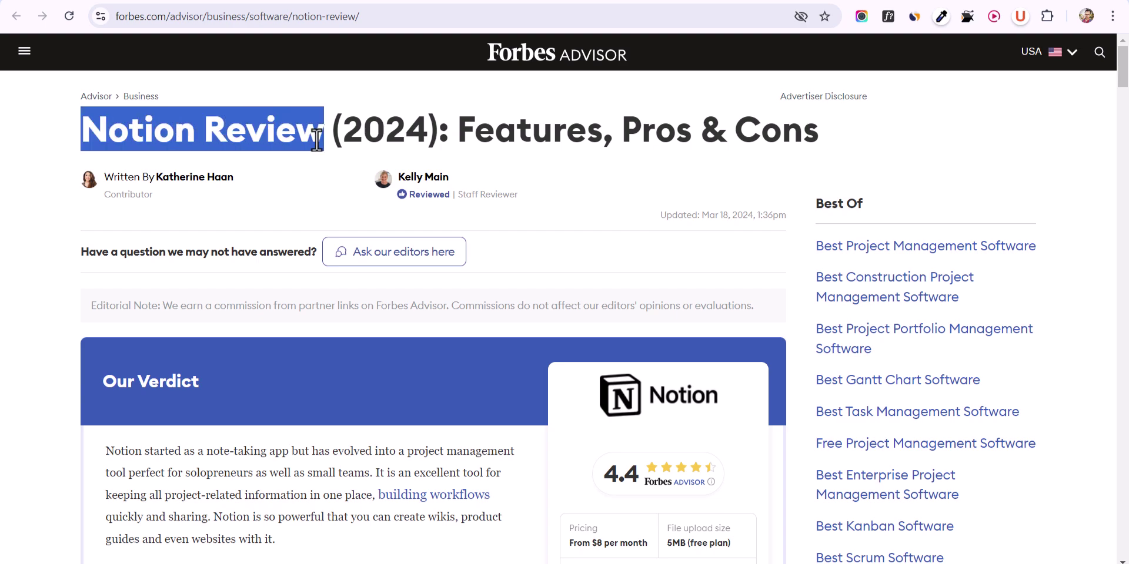
{"action": "key", "text": "ctrl+Tab"}
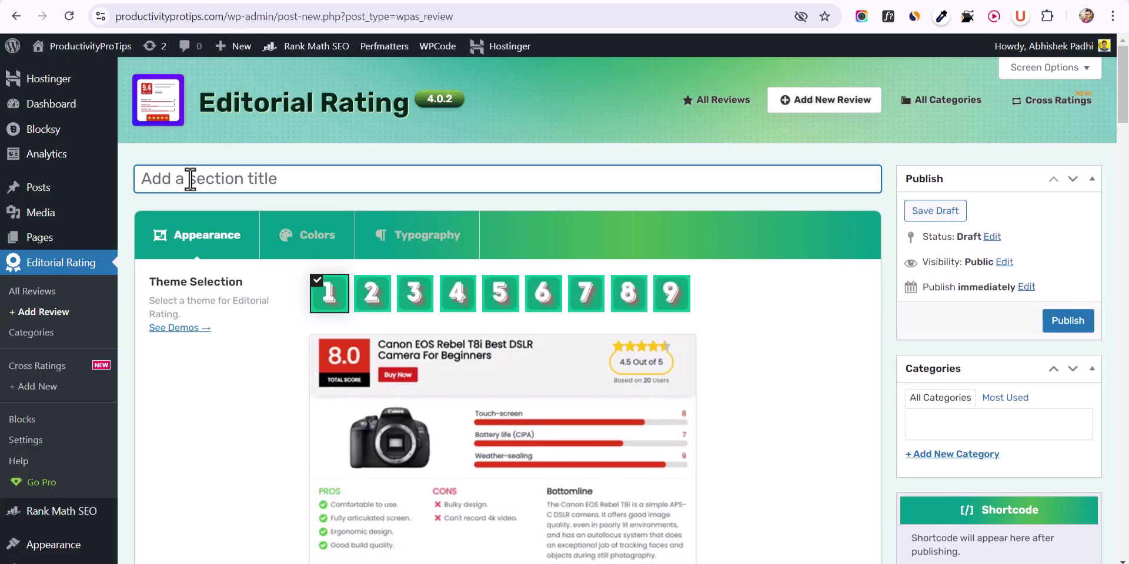
{"action": "key", "text": "ctrl+v"}
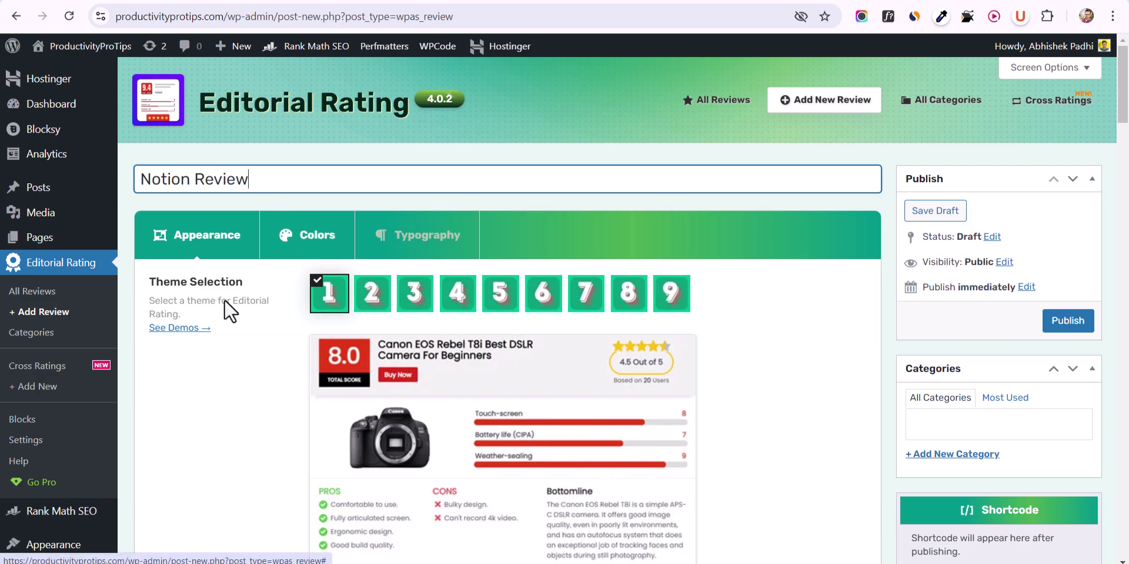
Preview review box themes 2 through 7, return to theme 1 and check the Maximum Width setting.
{"action": "scroll", "coordinate": [234, 341], "scroll_direction": "down", "scroll_amount": 3}
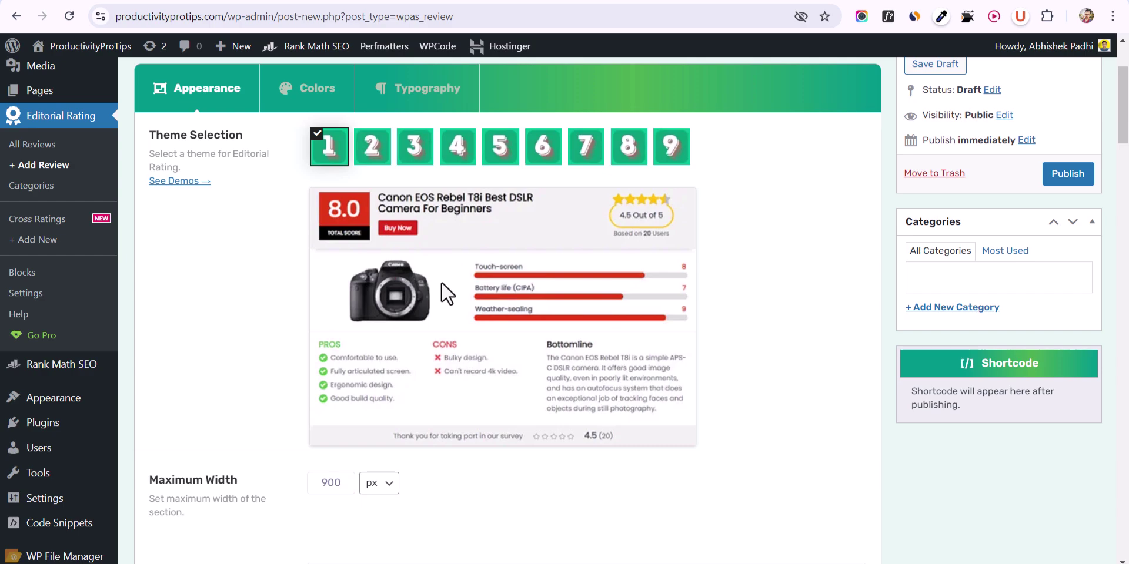
{"action": "left_click", "coordinate": [372, 154]}
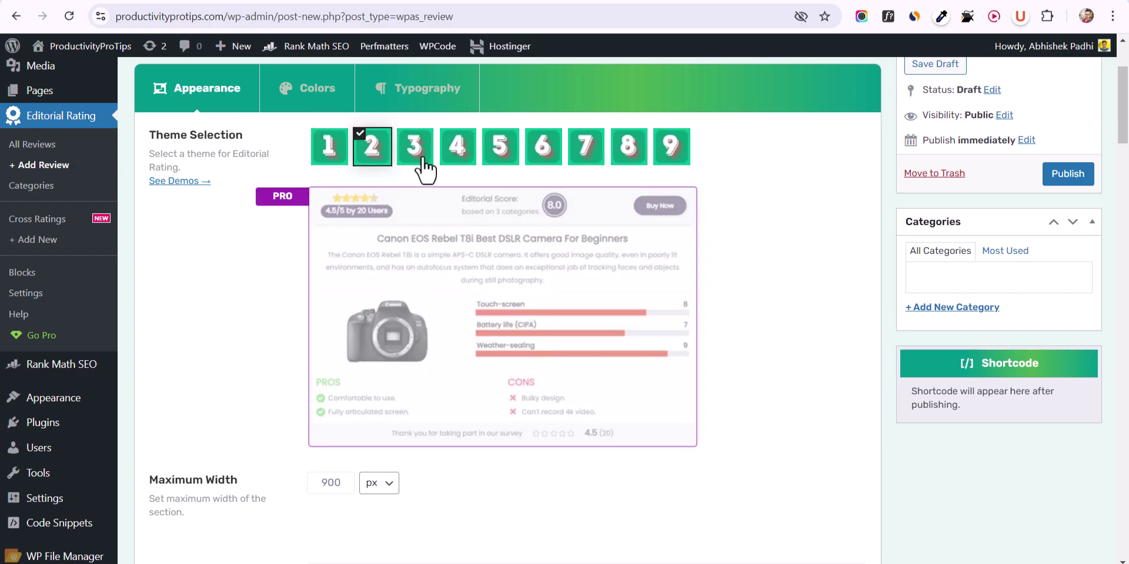
{"action": "left_click", "coordinate": [416, 165]}
{"action": "left_click", "coordinate": [461, 166]}
{"action": "left_click", "coordinate": [505, 159]}
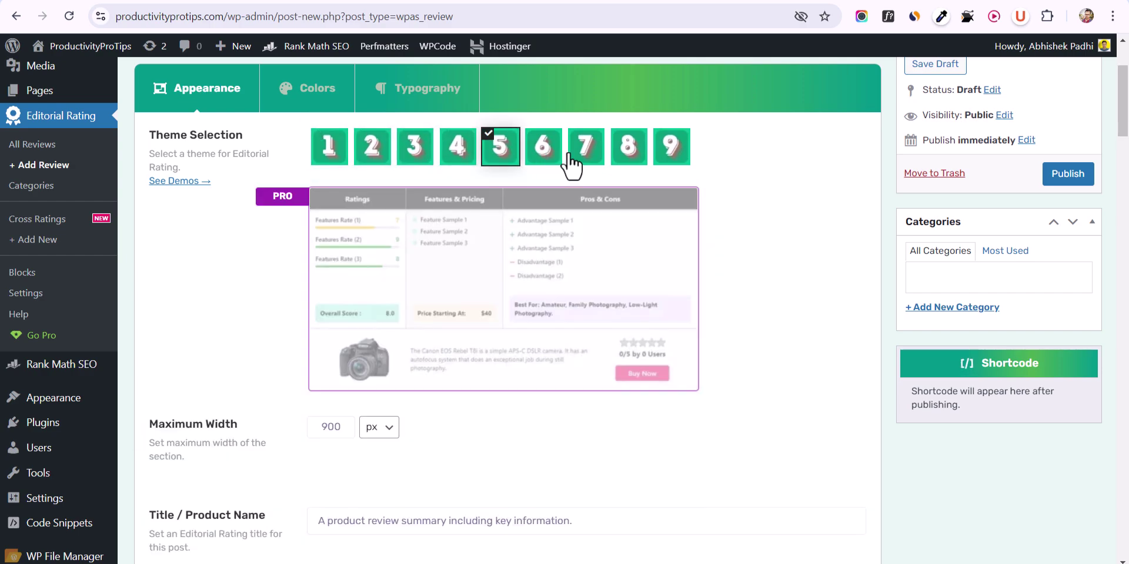
{"action": "left_click", "coordinate": [543, 154]}
{"action": "left_click", "coordinate": [586, 154]}
{"action": "left_click", "coordinate": [330, 152]}
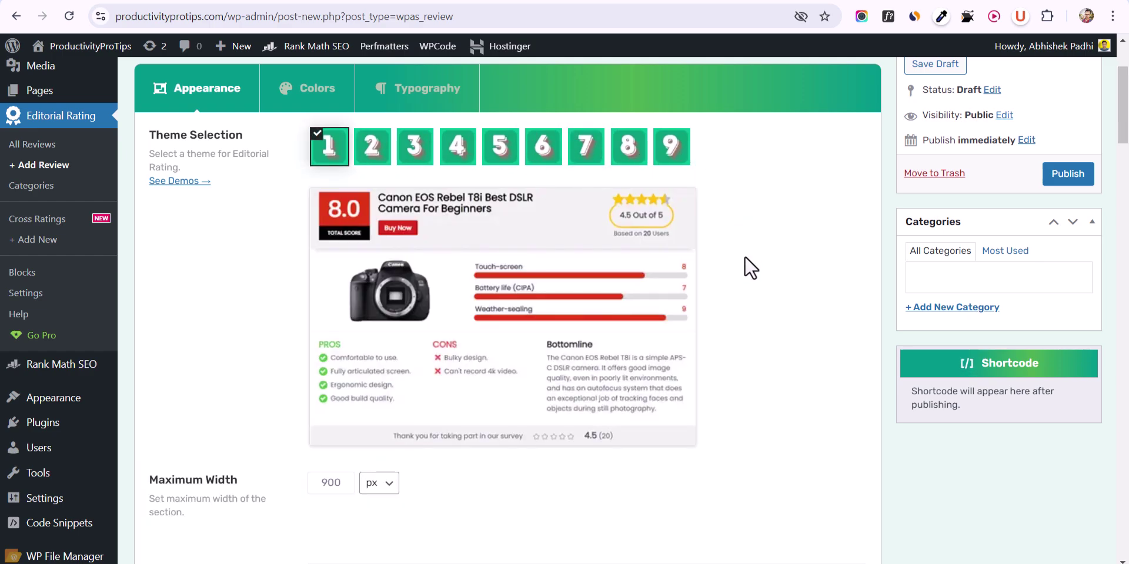
{"action": "scroll", "coordinate": [744, 256], "scroll_direction": "down", "scroll_amount": 4}
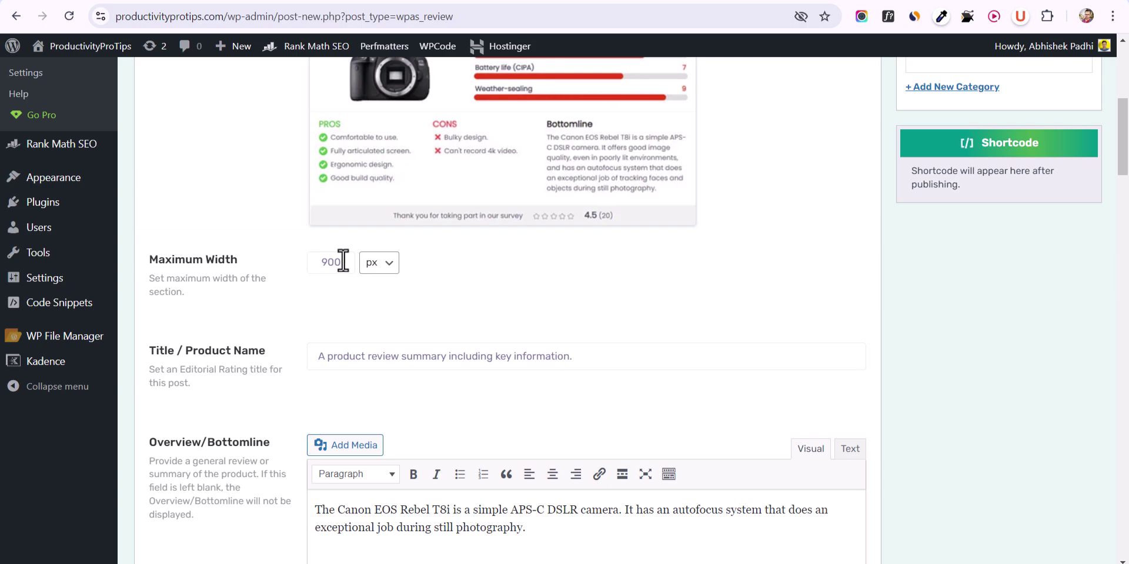
{"action": "scroll", "coordinate": [503, 257], "scroll_direction": "up", "scroll_amount": 3}
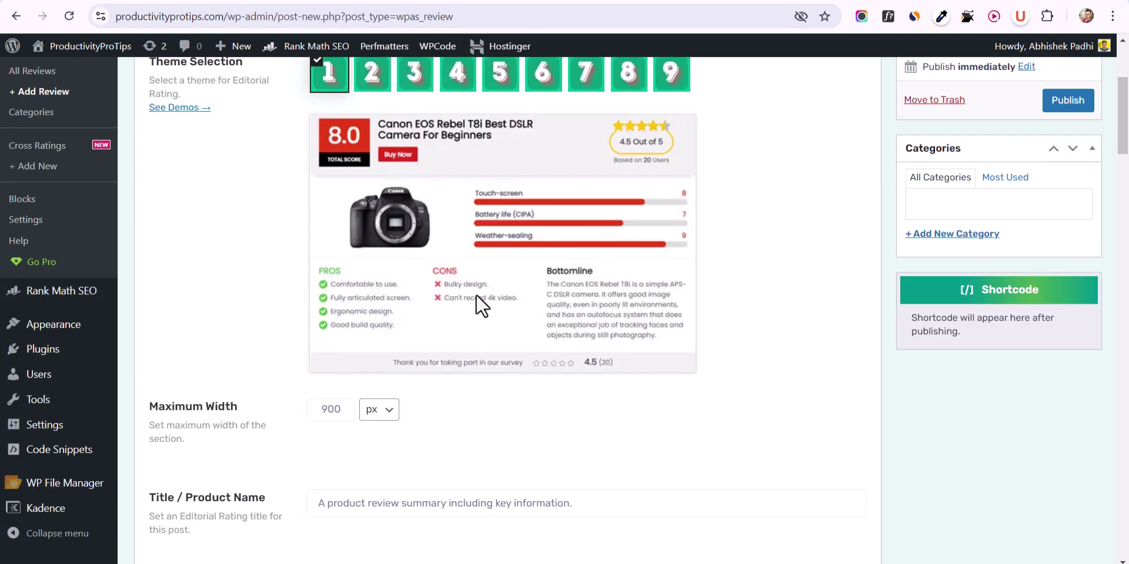
{"action": "left_click", "coordinate": [350, 412]}
Replace the sample Title / Product Name with "Notion Review" after checking the Forbes Advisor article.
{"action": "scroll", "coordinate": [584, 350], "scroll_direction": "down", "scroll_amount": 5}
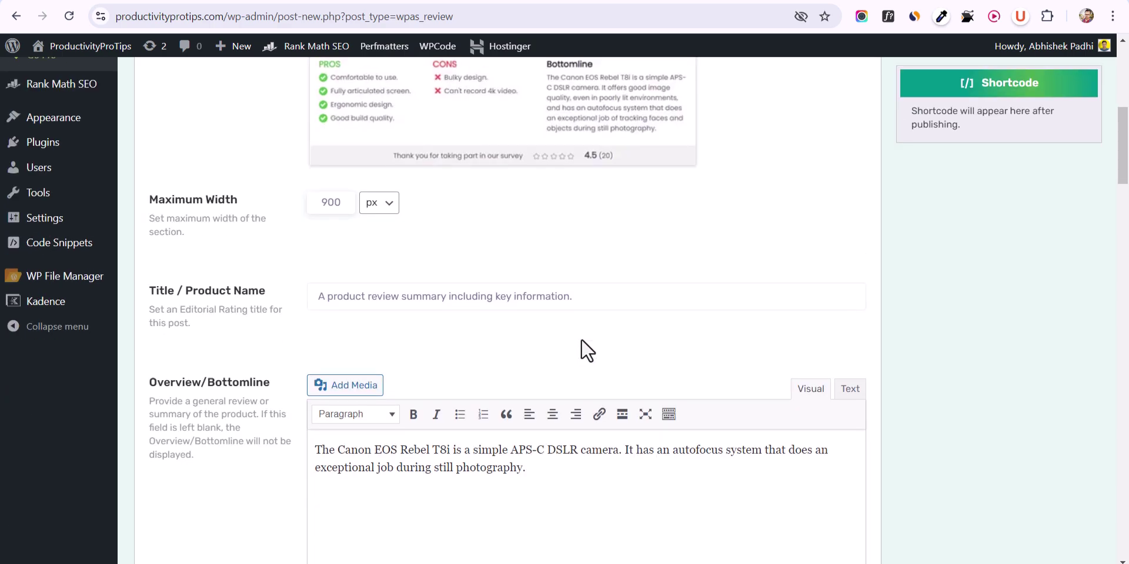
{"action": "left_click", "coordinate": [378, 243]}
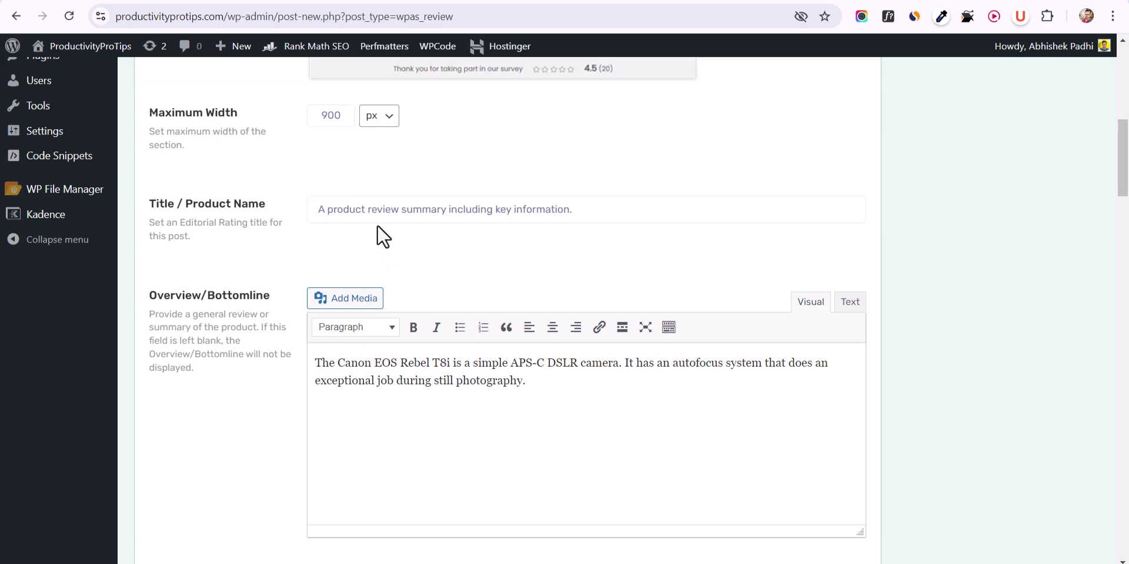
{"action": "left_click", "coordinate": [748, 2]}
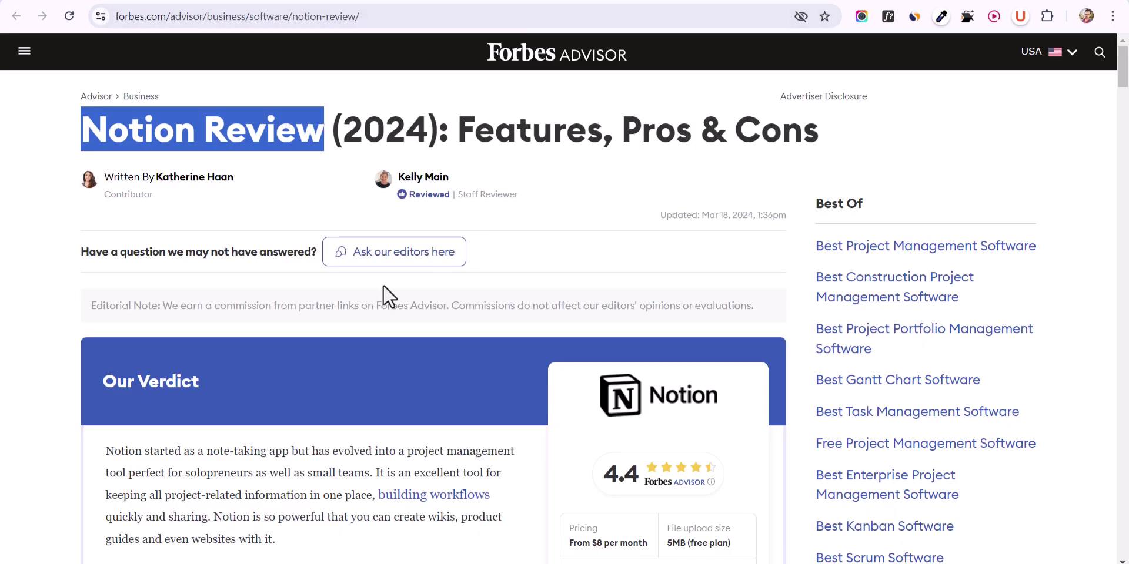
{"action": "scroll", "coordinate": [352, 294], "scroll_direction": "down", "scroll_amount": 5}
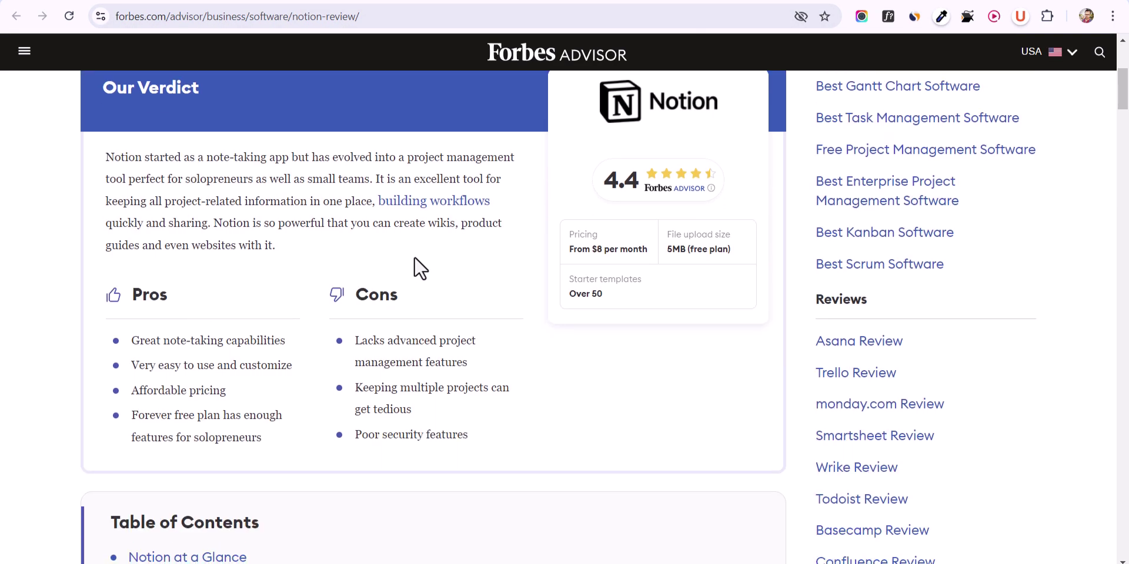
{"action": "scroll", "coordinate": [414, 259], "scroll_direction": "up", "scroll_amount": 5}
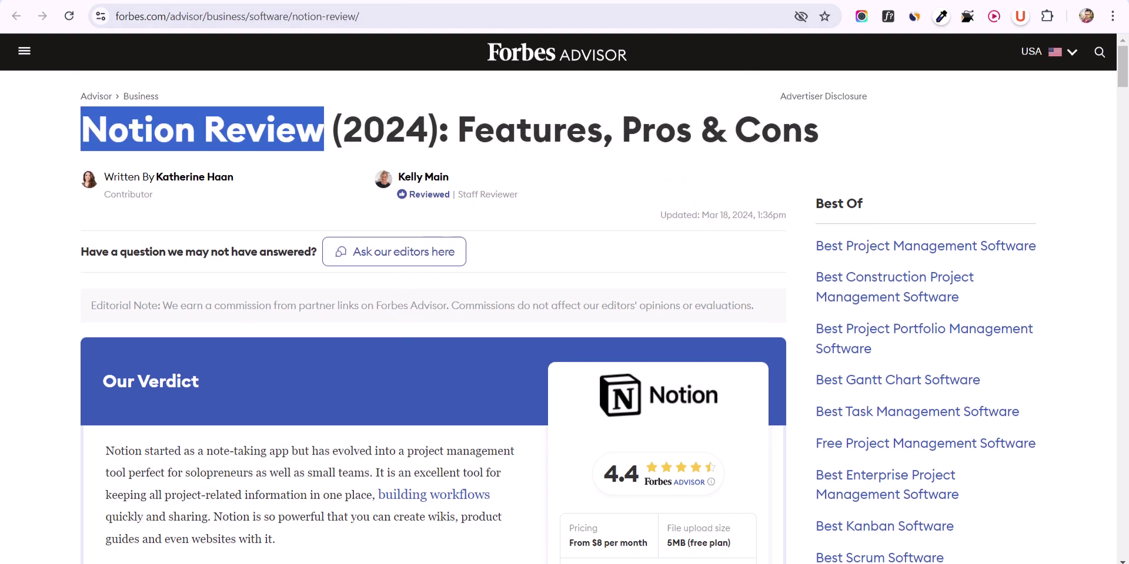
{"action": "key", "text": "ctrl+Tab"}
{"action": "scroll", "coordinate": [386, 199], "scroll_direction": "up", "scroll_amount": 1}
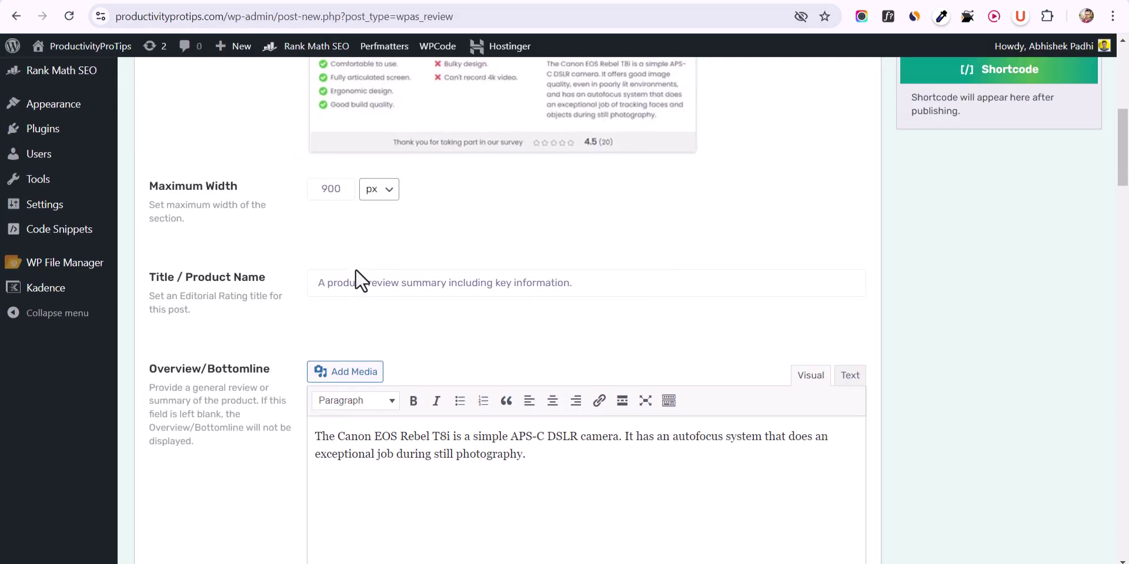
{"action": "triple_click", "coordinate": [472, 282]}
{"action": "key", "text": "ctrl+v"}
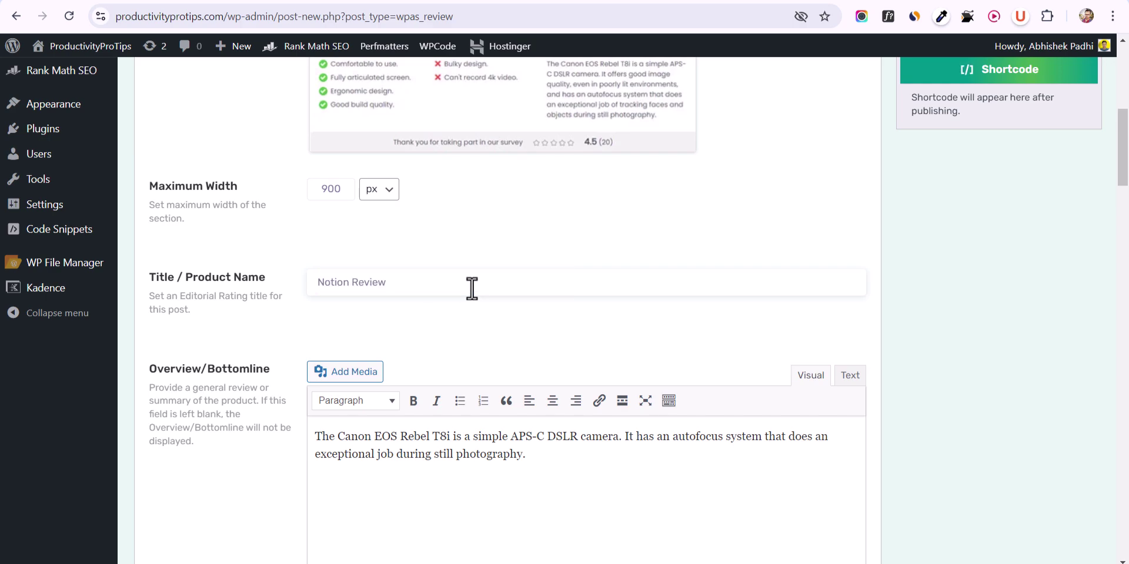
Copy the Our Verdict paragraph from the Forbes Advisor article and paste it over the sample text in Overview/Bottomline.
{"action": "scroll", "coordinate": [447, 336], "scroll_direction": "down", "scroll_amount": 2}
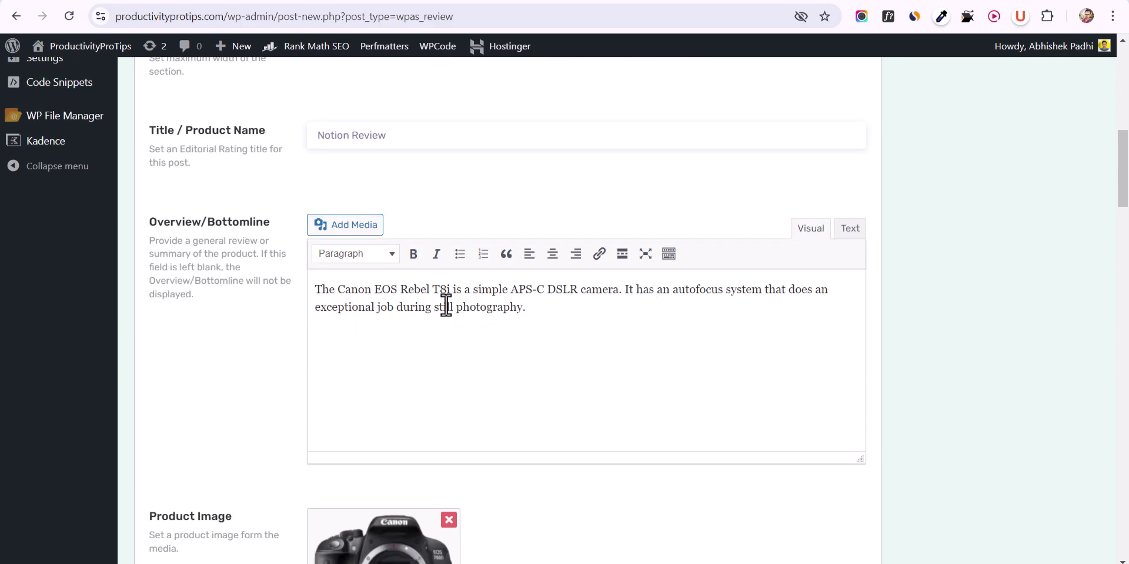
{"action": "left_click", "coordinate": [760, 2]}
{"action": "scroll", "coordinate": [400, 316], "scroll_direction": "down", "scroll_amount": 4}
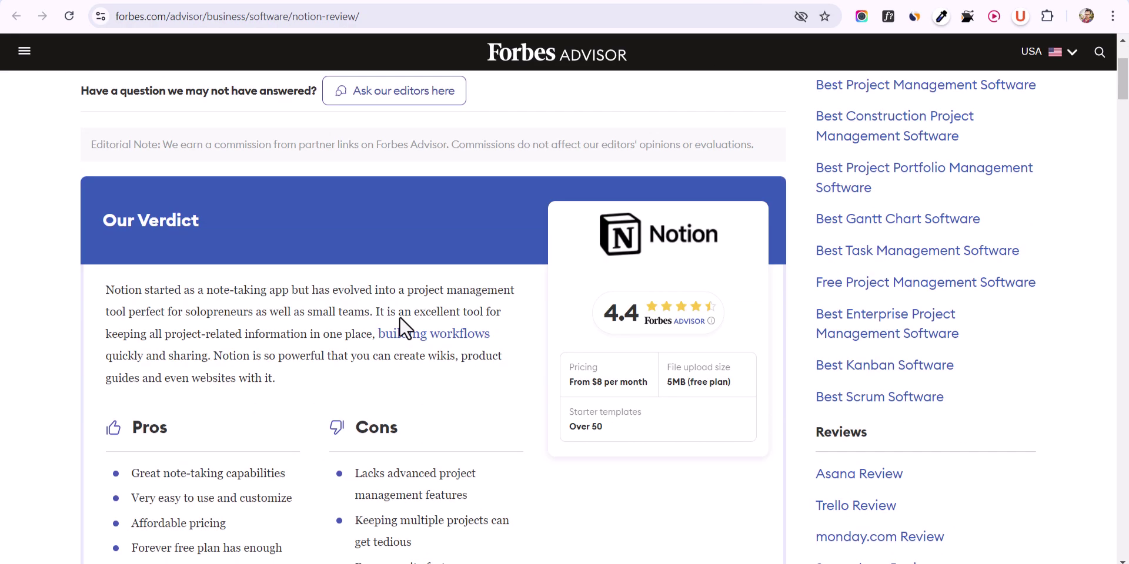
{"action": "triple_click", "coordinate": [136, 241]}
{"action": "key", "text": "ctrl+c"}
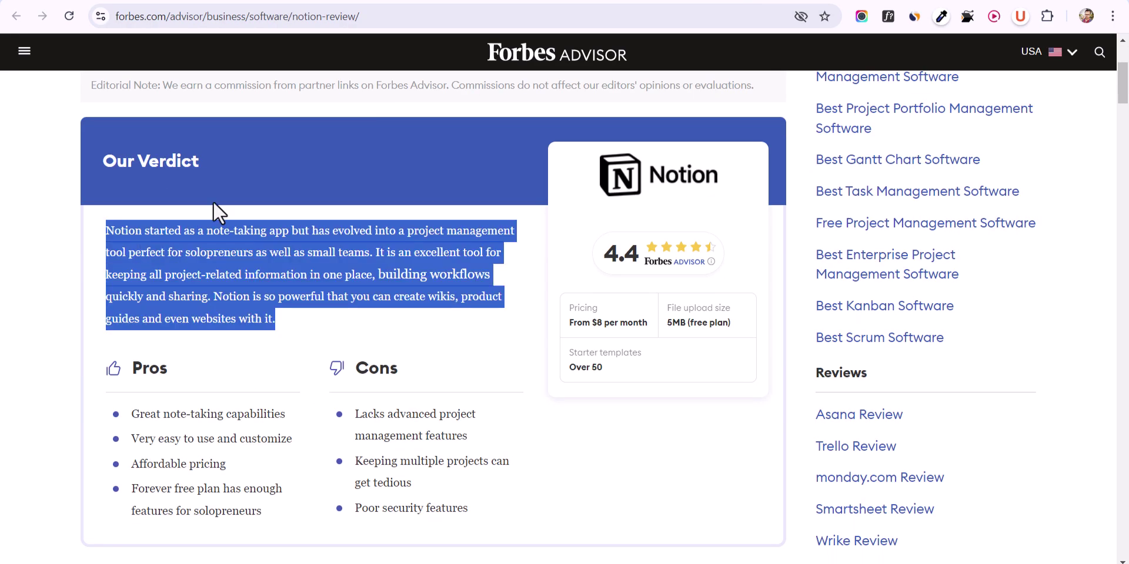
{"action": "key", "text": "ctrl+Tab"}
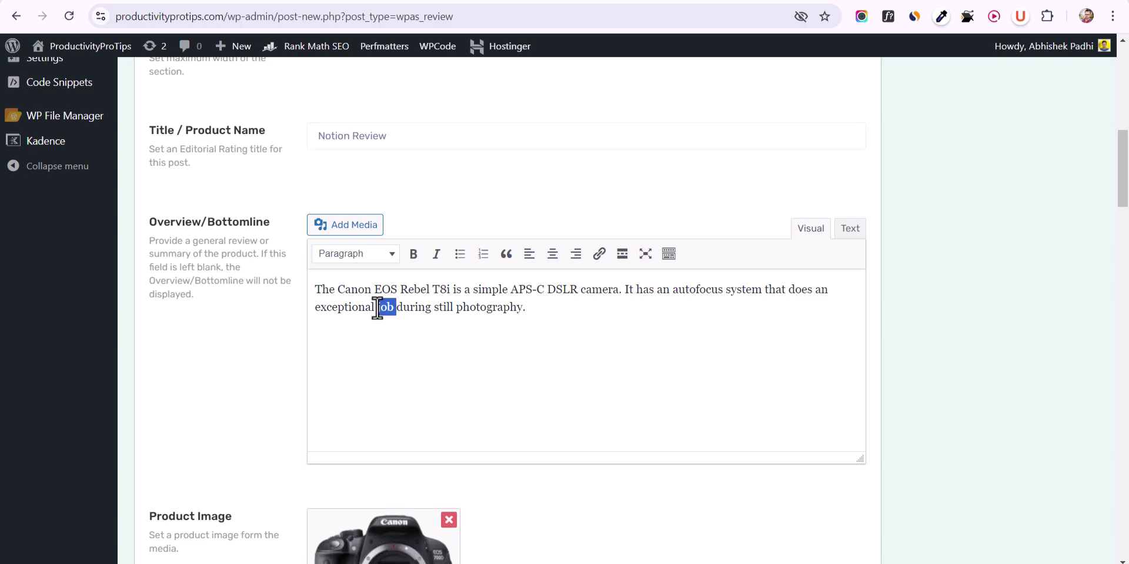
{"action": "triple_click", "coordinate": [377, 307]}
{"action": "key", "text": "ctrl+v"}
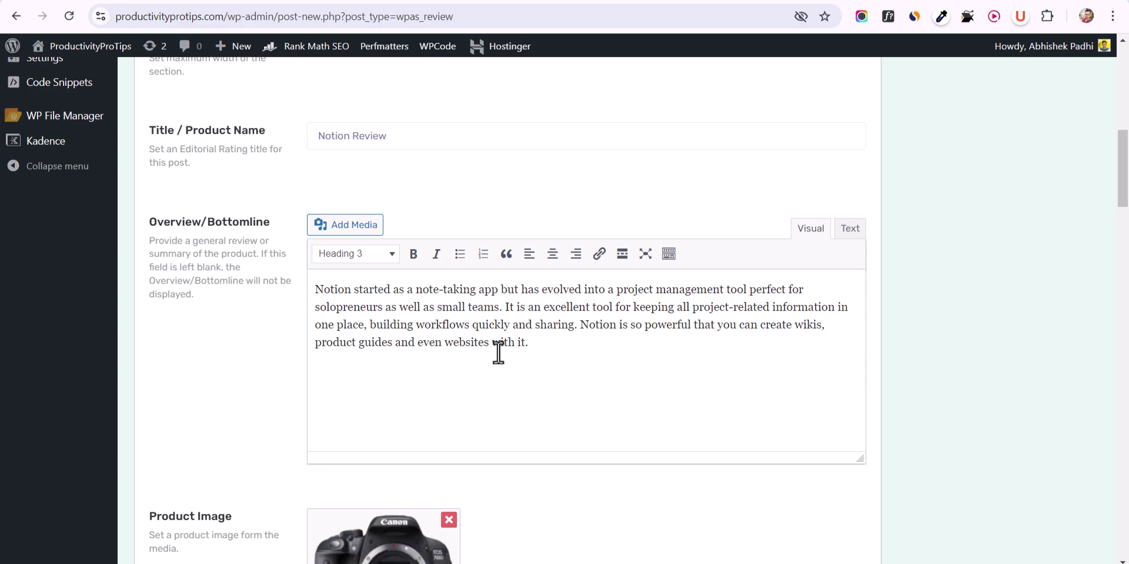
Search Google Images for "notion" in a new tab and save the Notion logo with its wordmark as images.png in Downloads.
{"action": "scroll", "coordinate": [564, 327], "scroll_direction": "down", "scroll_amount": 4}
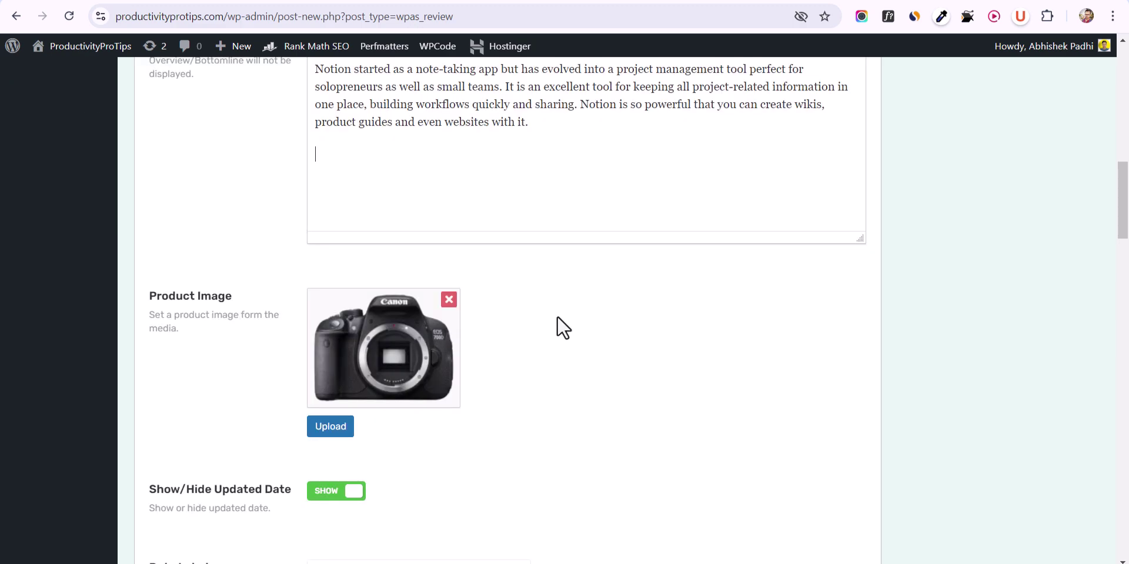
{"action": "left_click", "coordinate": [985, 0]}
{"action": "type", "text": "notion"}
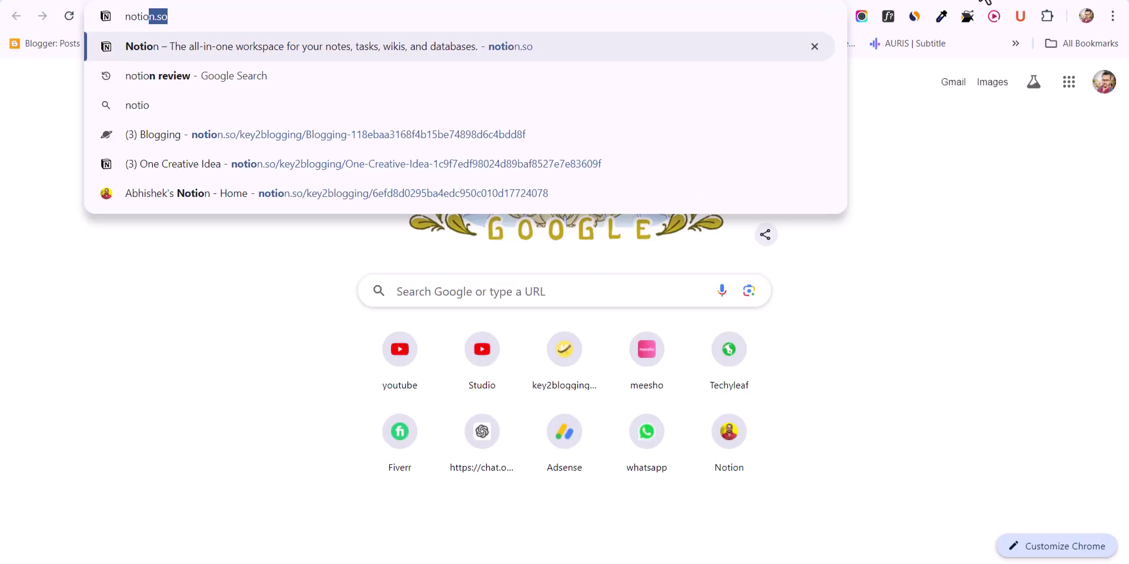
{"action": "key", "text": "Delete"}
{"action": "key", "text": "Return"}
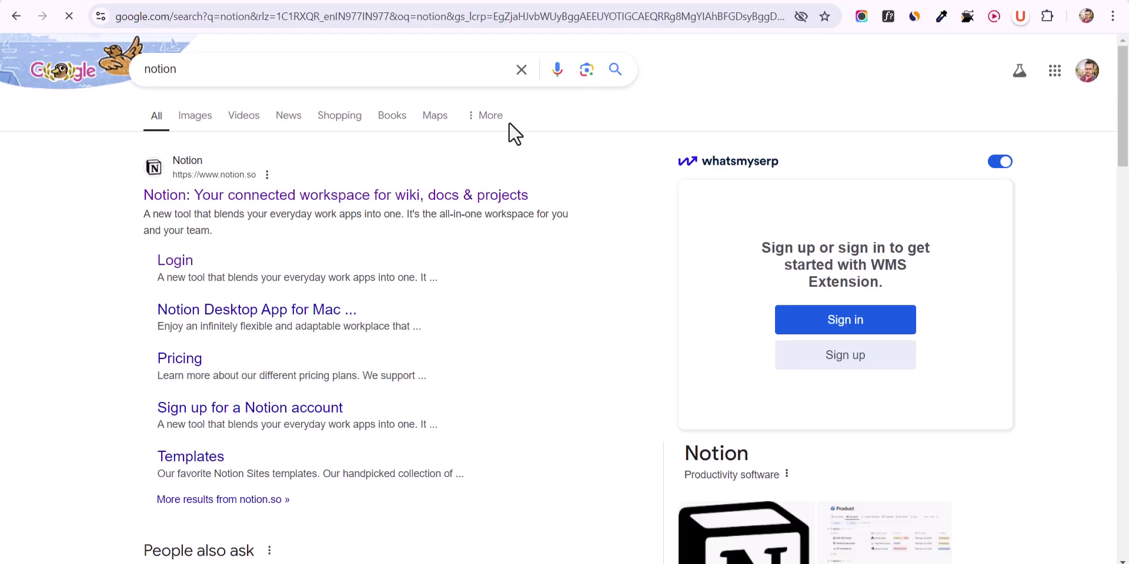
{"action": "left_click", "coordinate": [194, 118]}
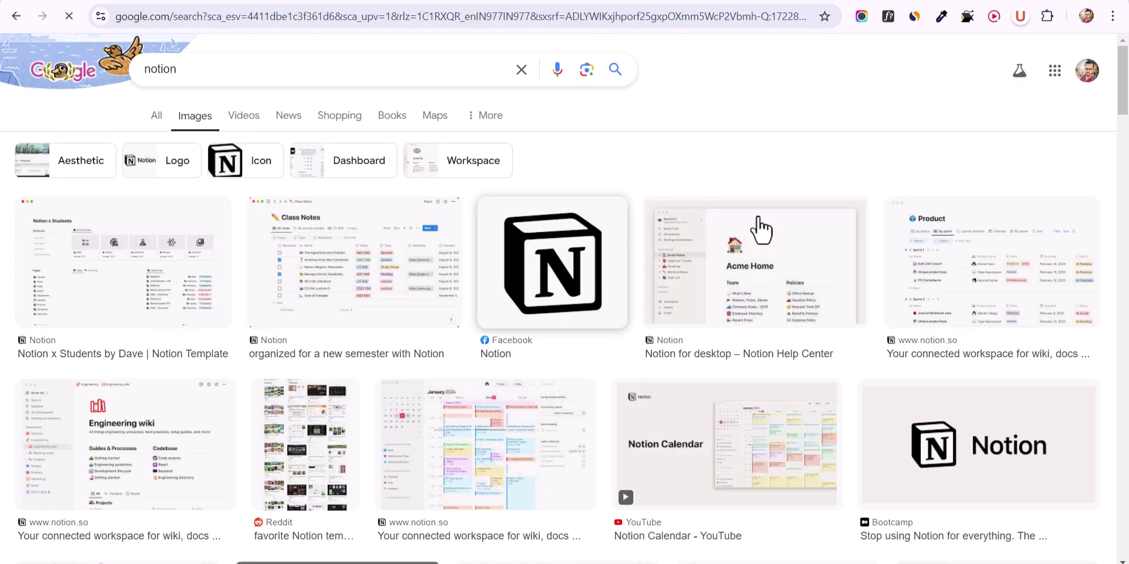
{"action": "left_click", "coordinate": [971, 438]}
{"action": "right_click", "coordinate": [862, 222]}
{"action": "left_click", "coordinate": [925, 440]}
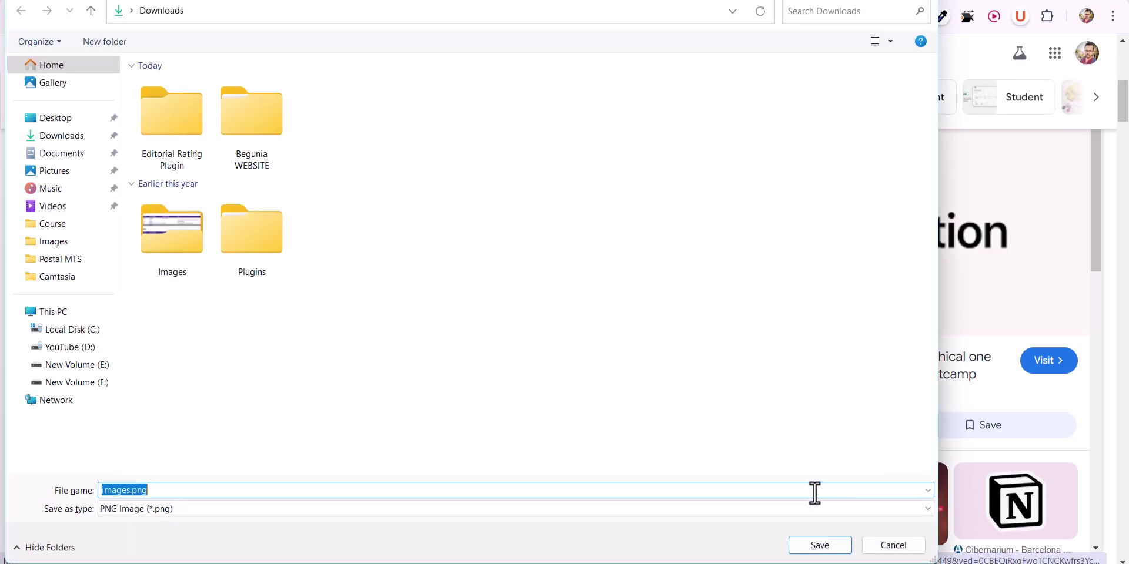
{"action": "left_click", "coordinate": [806, 547]}
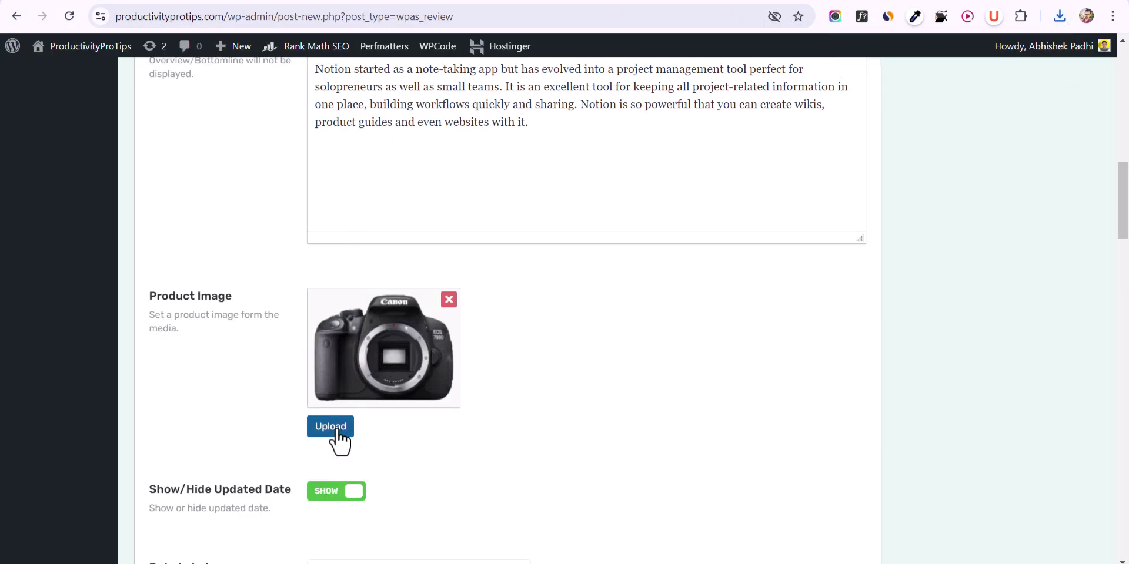
Upload images.png from Downloads to the media library and set it as the review's product image.
{"action": "left_click", "coordinate": [336, 428]}
{"action": "left_click", "coordinate": [88, 108]}
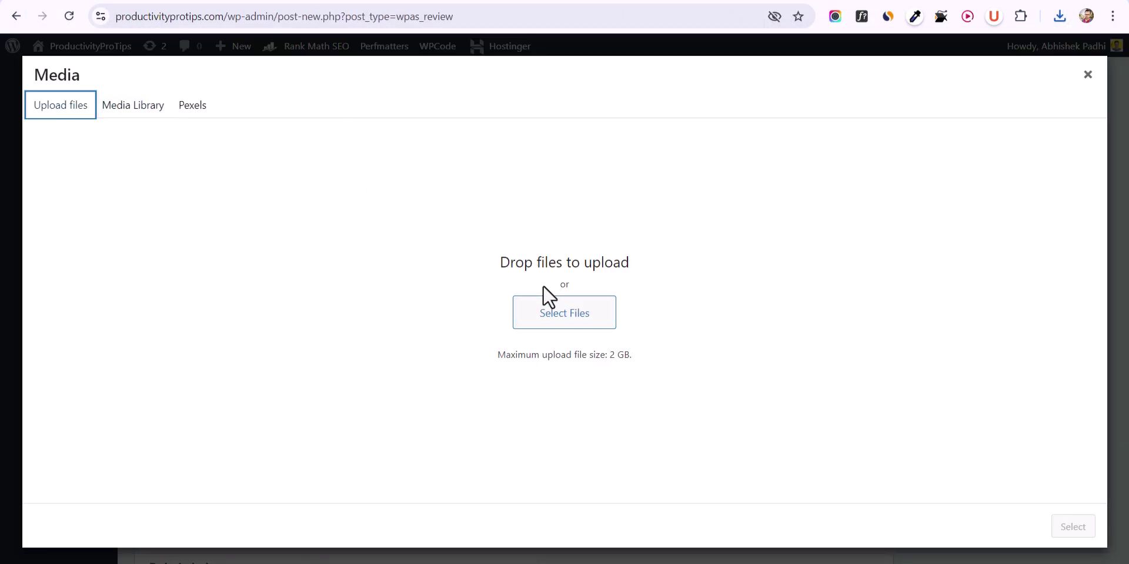
{"action": "left_click", "coordinate": [556, 317]}
{"action": "left_click", "coordinate": [168, 139]}
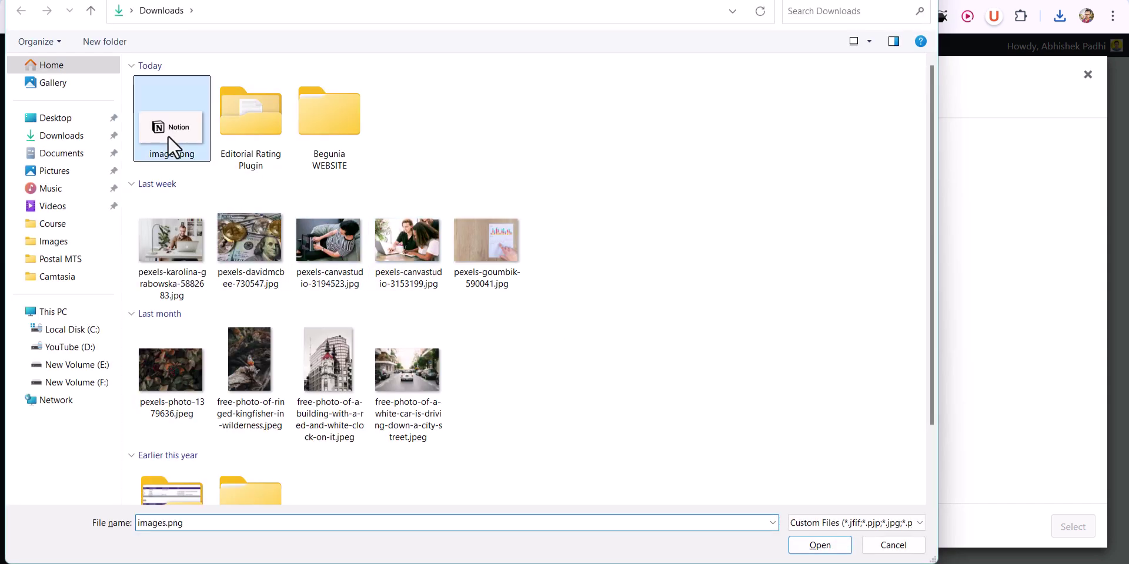
{"action": "double_click", "coordinate": [168, 138]}
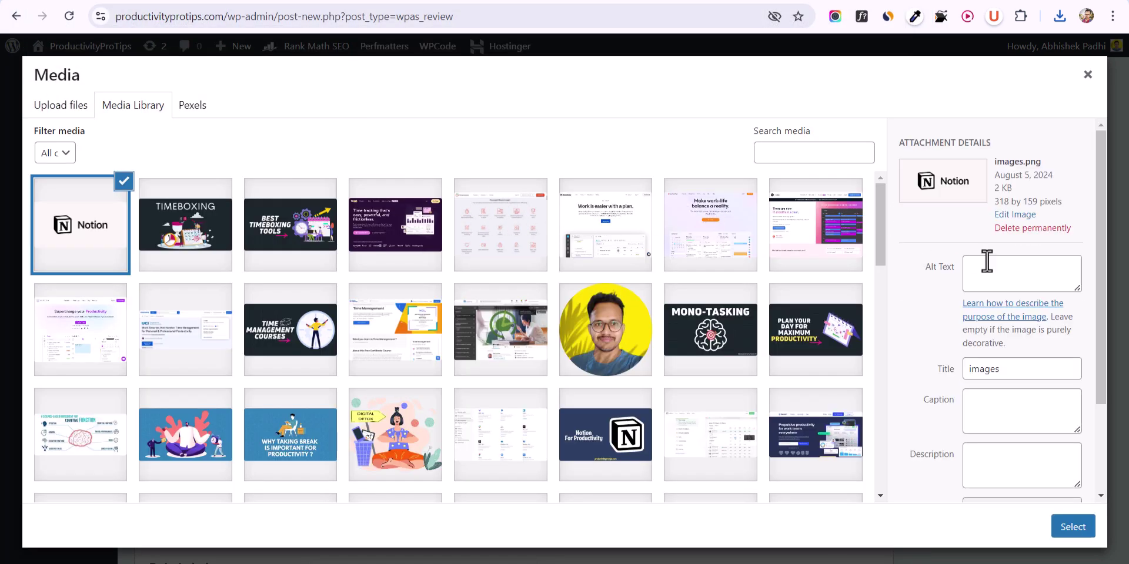
{"action": "left_click", "coordinate": [1073, 527]}
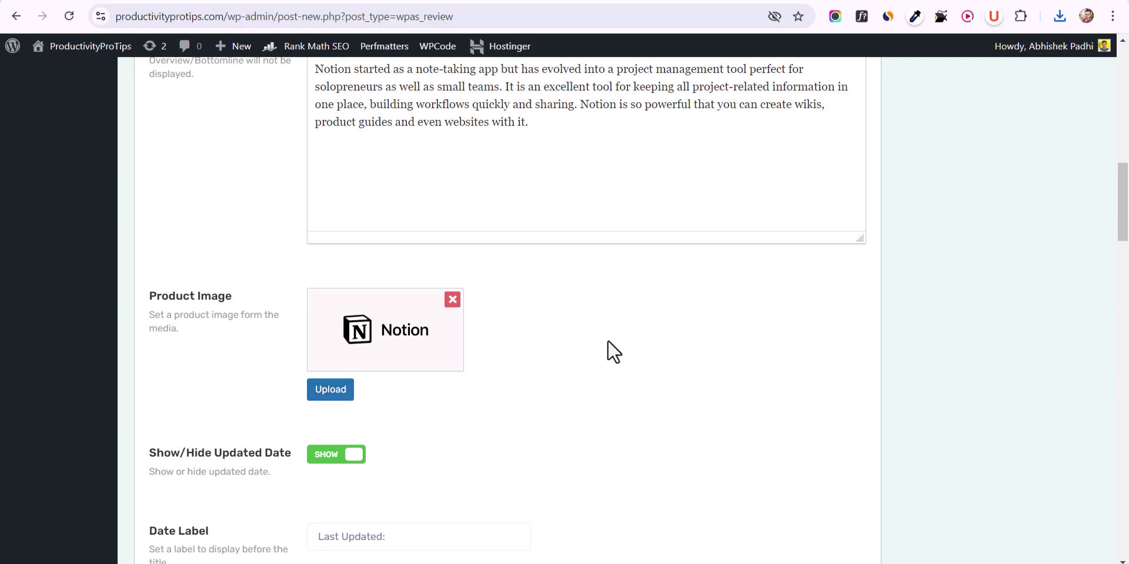
Examine the updated date, date label and custom date options, comparing them with the date line on the Sony ZV E10 Mark II review.
{"action": "scroll", "coordinate": [682, 322], "scroll_direction": "down", "scroll_amount": 3}
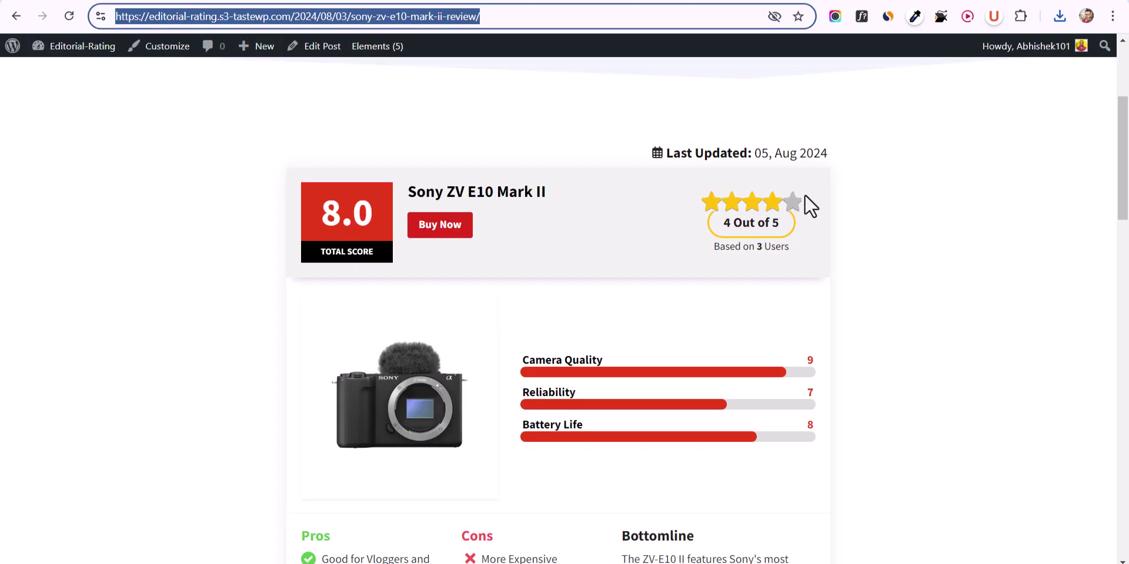
{"action": "scroll", "coordinate": [687, 350], "scroll_direction": "up", "scroll_amount": 3}
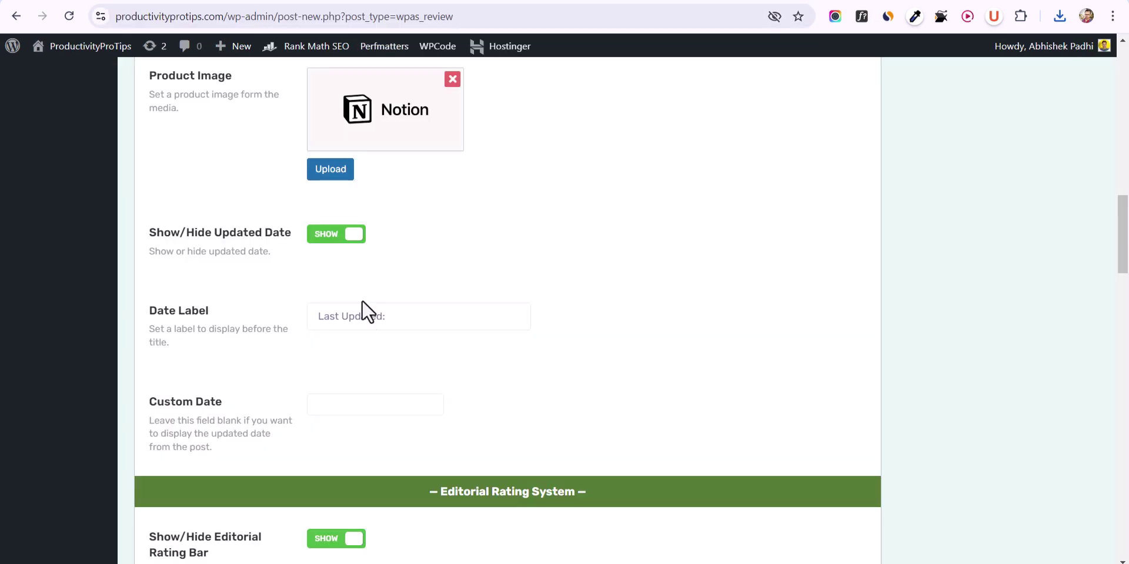
{"action": "scroll", "coordinate": [361, 310], "scroll_direction": "down", "scroll_amount": 1}
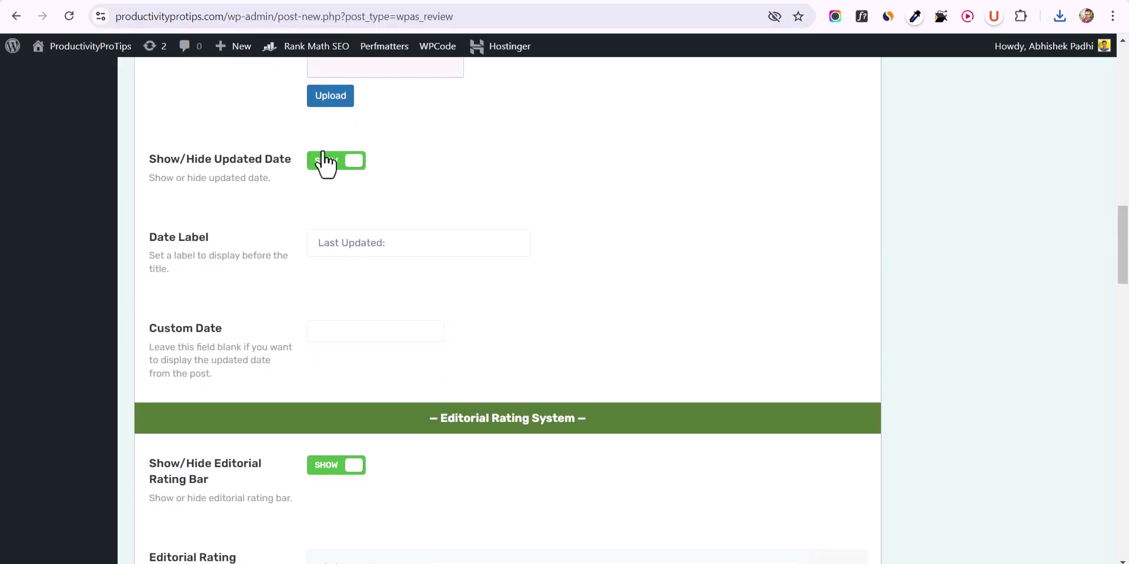
{"action": "left_click", "coordinate": [382, 245]}
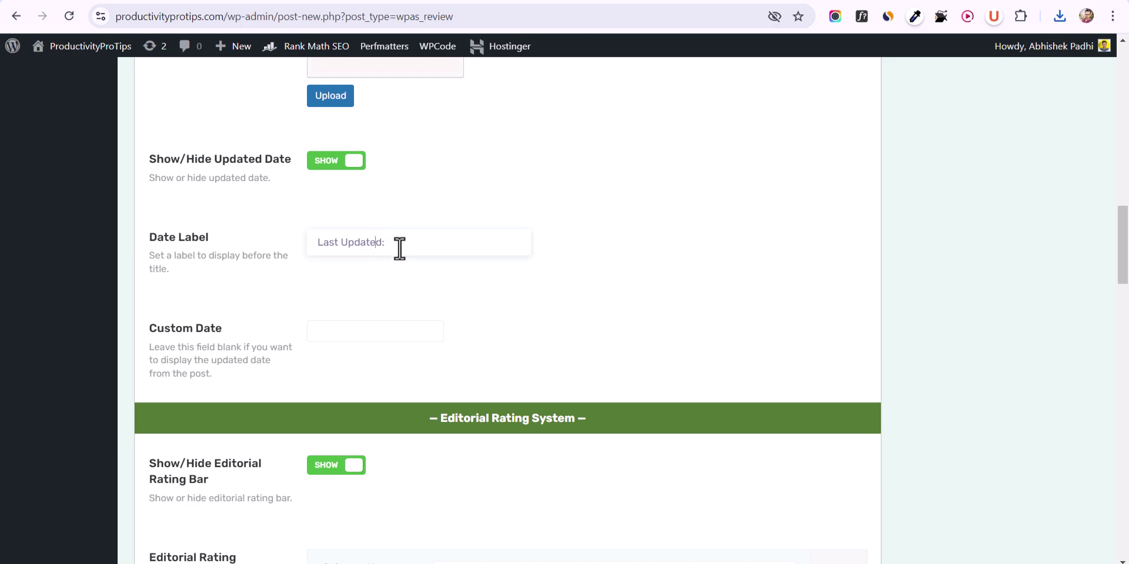
{"action": "scroll", "coordinate": [302, 350], "scroll_direction": "down", "scroll_amount": 2}
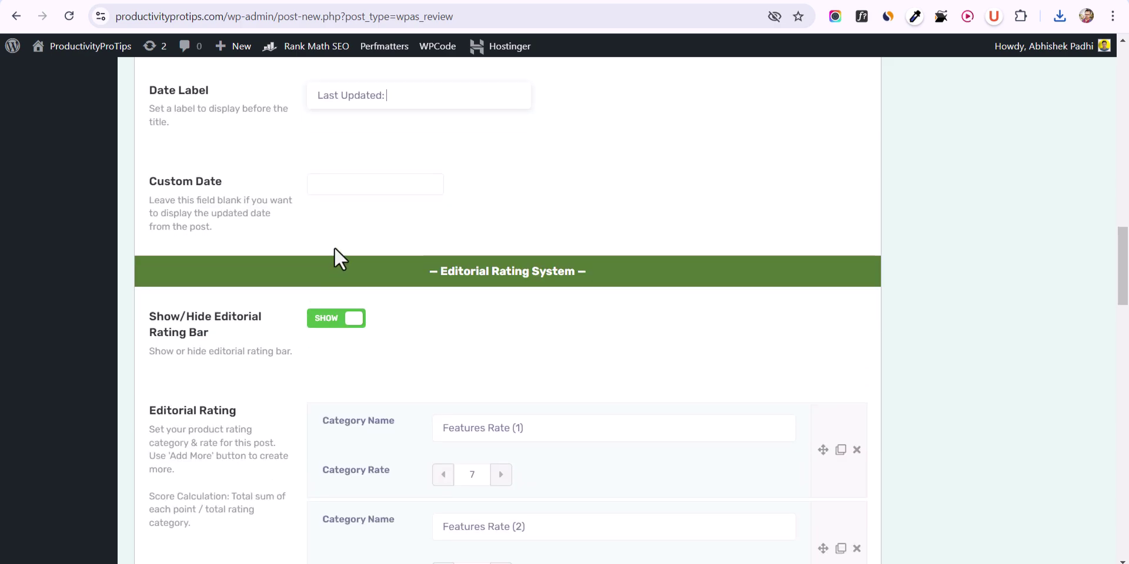
{"action": "left_click", "coordinate": [340, 185]}
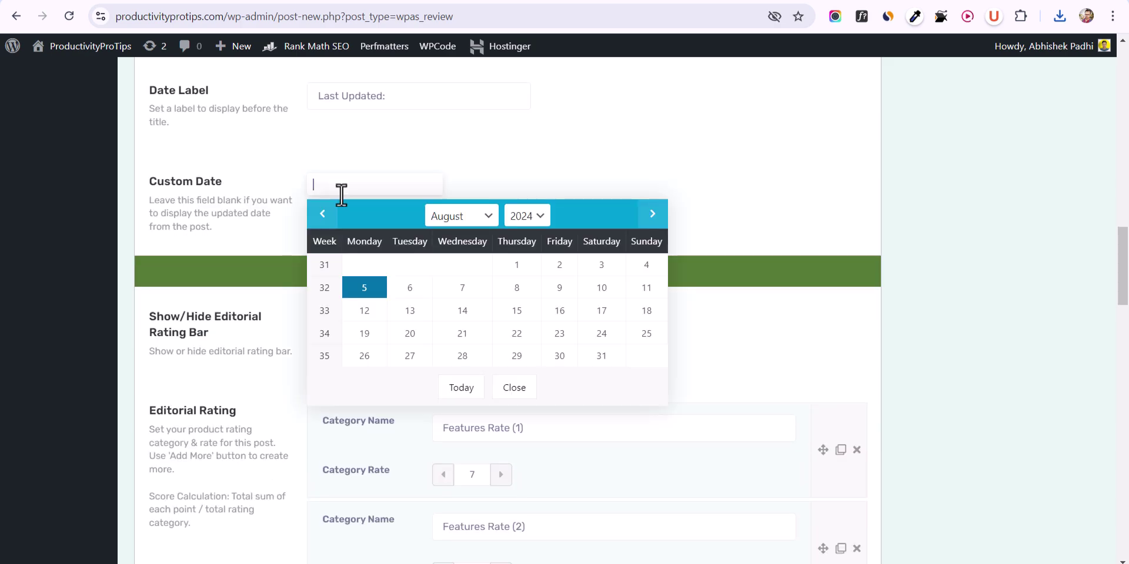
{"action": "left_click", "coordinate": [525, 176]}
{"action": "scroll", "coordinate": [571, 238], "scroll_direction": "down", "scroll_amount": 4}
{"action": "scroll", "coordinate": [321, 235], "scroll_direction": "up", "scroll_amount": 2}
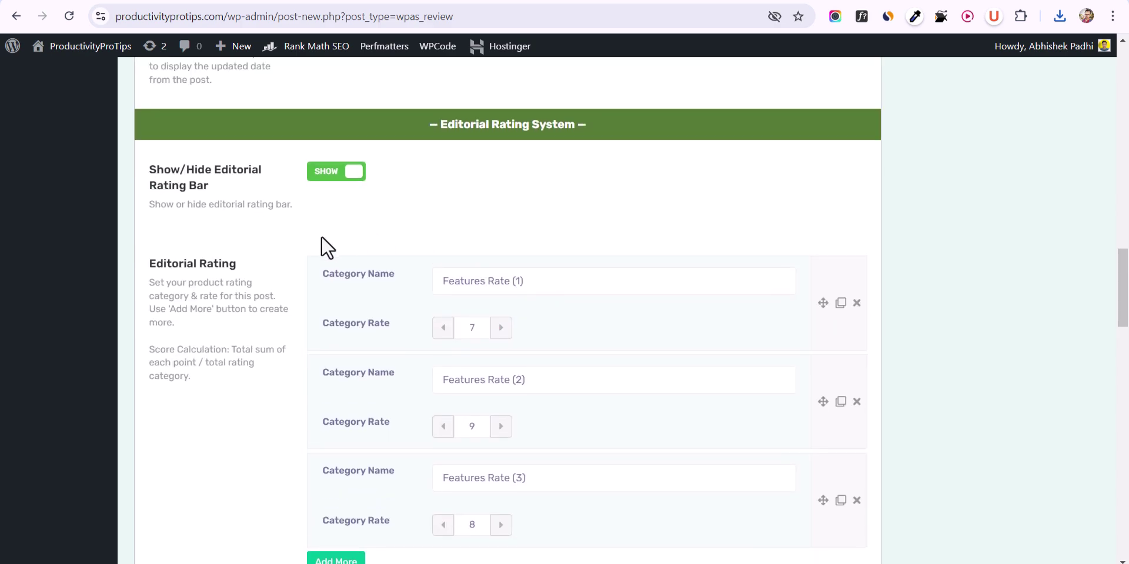
Examine the Sony ZV E10 Mark II review page and the verdict, pros and cons in Forbes Advisor's Notion review as references for the rating categories.
{"action": "scroll", "coordinate": [592, 247], "scroll_direction": "down", "scroll_amount": 2}
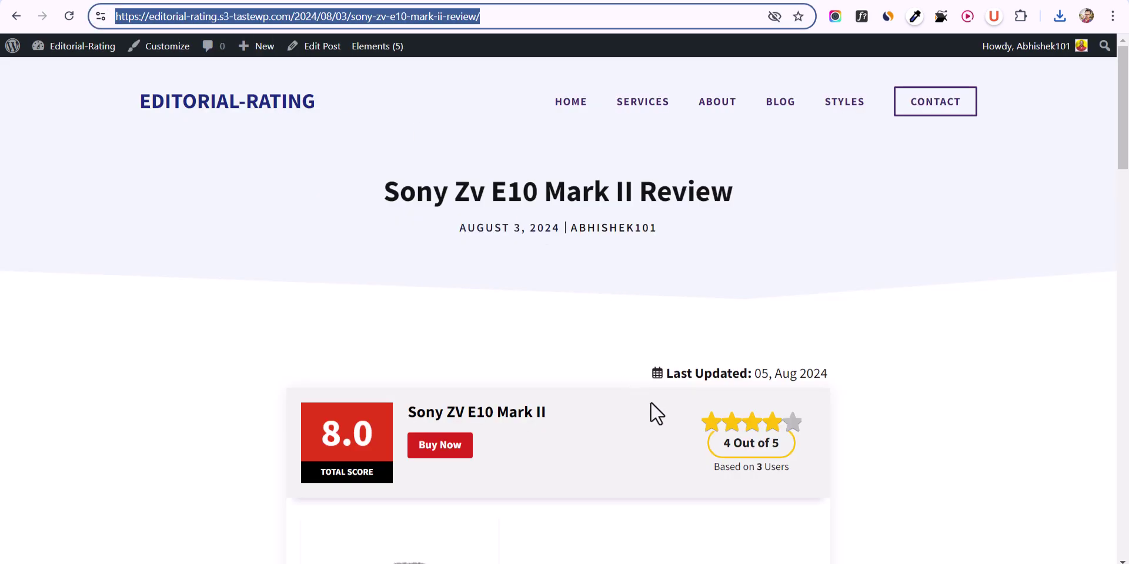
{"action": "scroll", "coordinate": [650, 401], "scroll_direction": "down", "scroll_amount": 6}
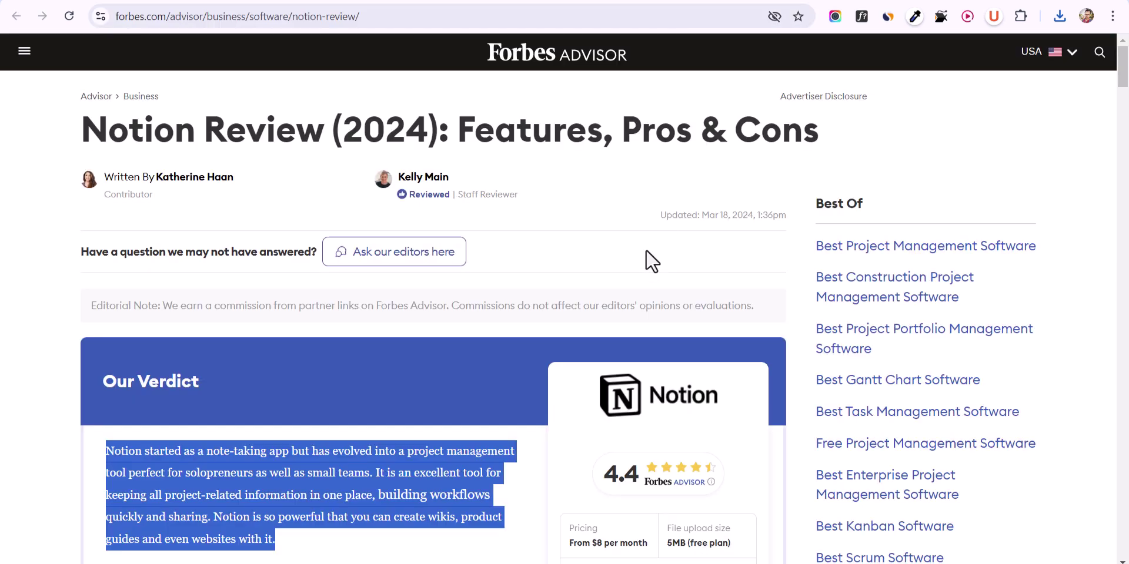
{"action": "scroll", "coordinate": [466, 305], "scroll_direction": "down", "scroll_amount": 5}
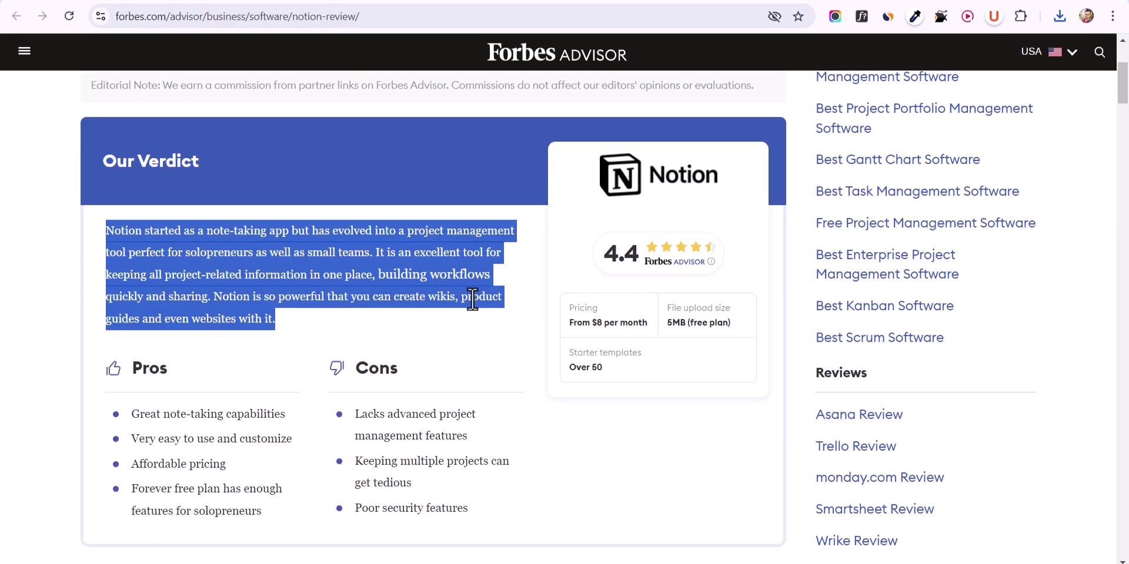
{"action": "left_click", "coordinate": [481, 276]}
{"action": "scroll", "coordinate": [479, 277], "scroll_direction": "up", "scroll_amount": 3}
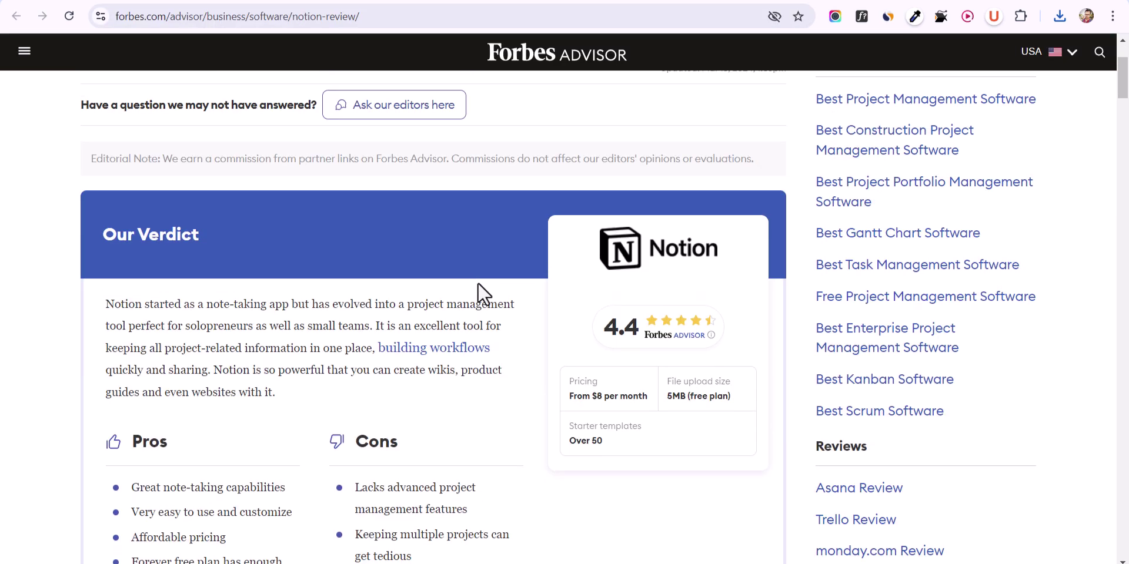
{"action": "scroll", "coordinate": [479, 289], "scroll_direction": "down", "scroll_amount": 3}
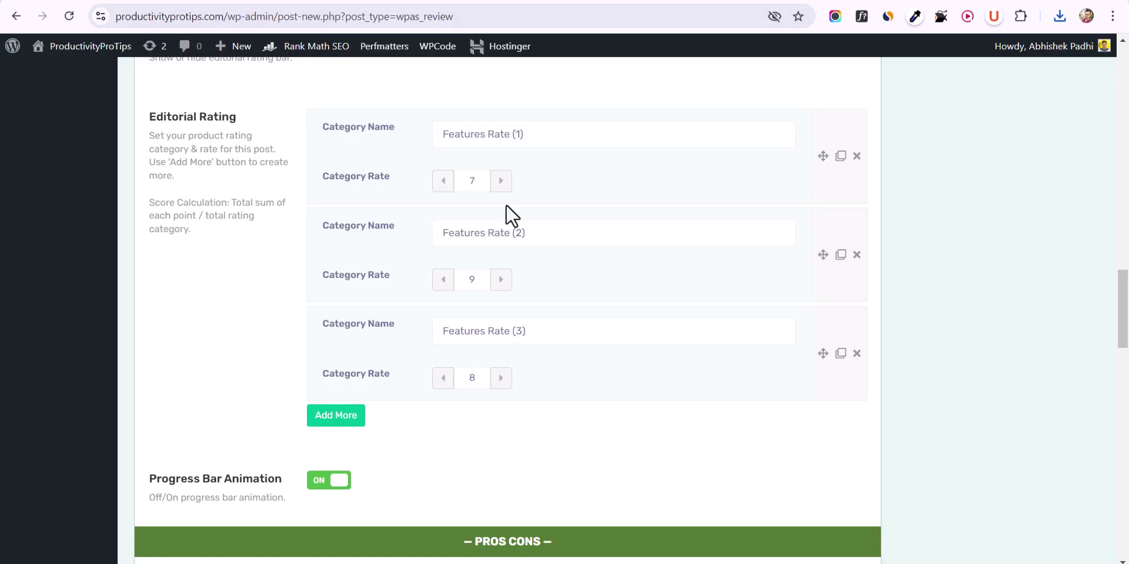
Name the first editorial rating category "Easy to use" and set its rate to 9.
{"action": "left_click", "coordinate": [519, 139]}
{"action": "key", "text": "shift+Home"}
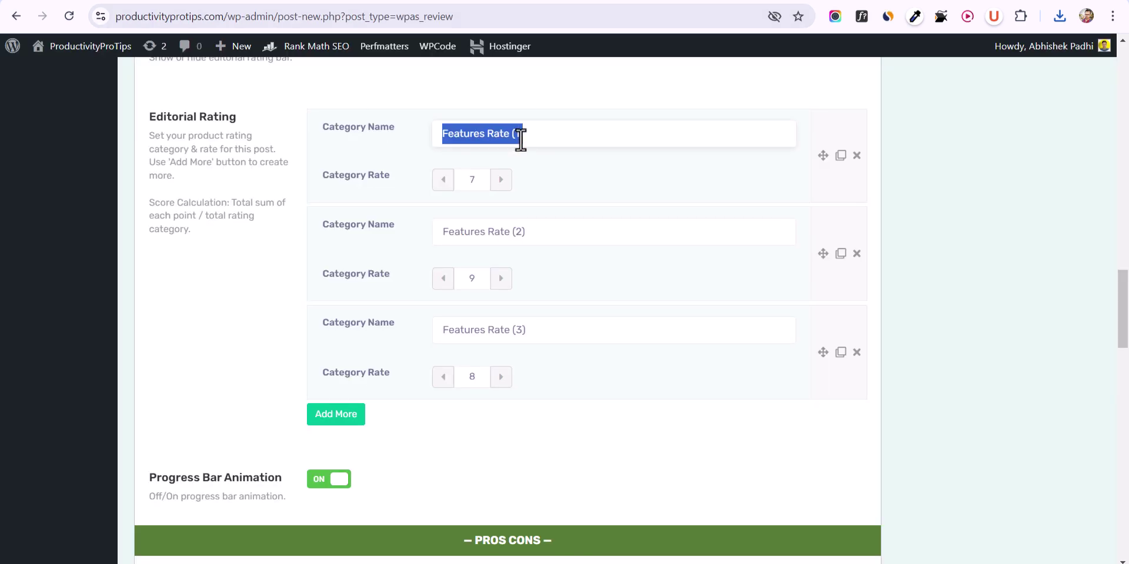
{"action": "type", "text": "Easy to use"}
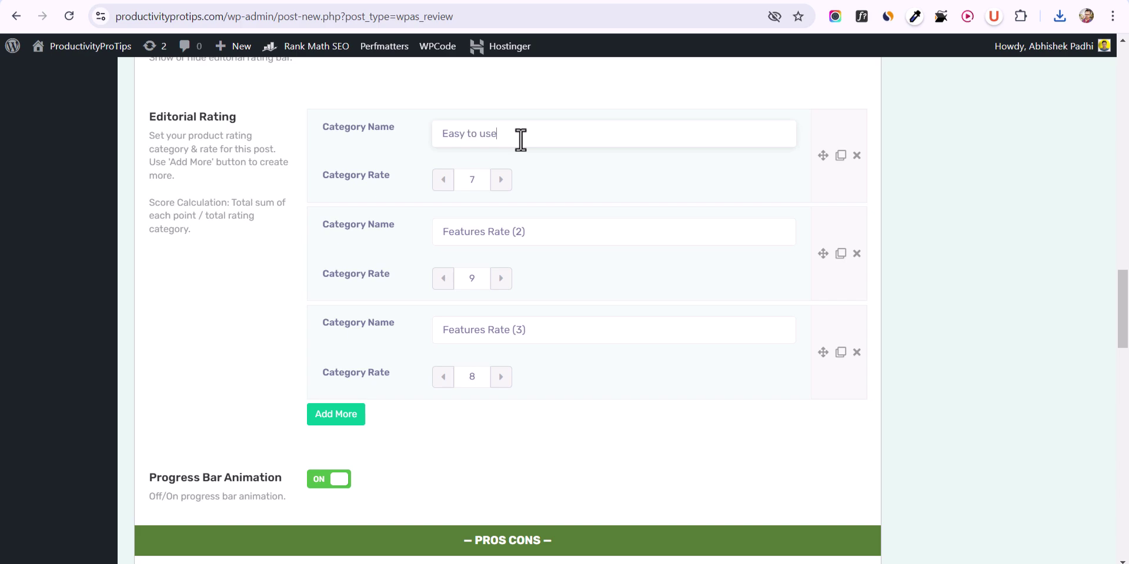
{"action": "left_click", "coordinate": [504, 182]}
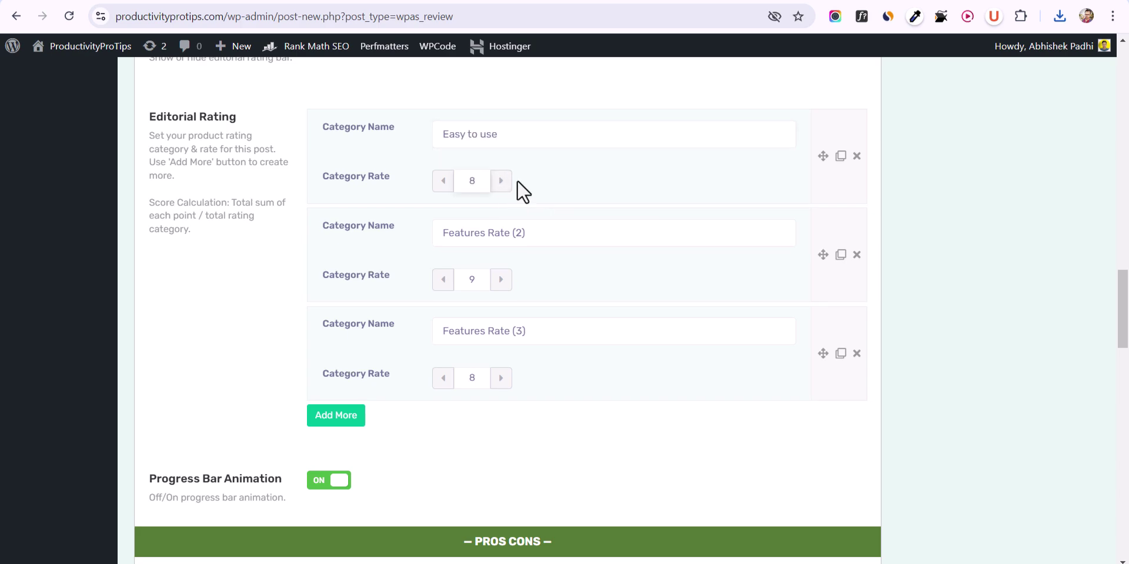
{"action": "left_click", "coordinate": [501, 182]}
Rename the second editorial rating category as "Pricing" and set its rate to 7.
{"action": "triple_click", "coordinate": [504, 234]}
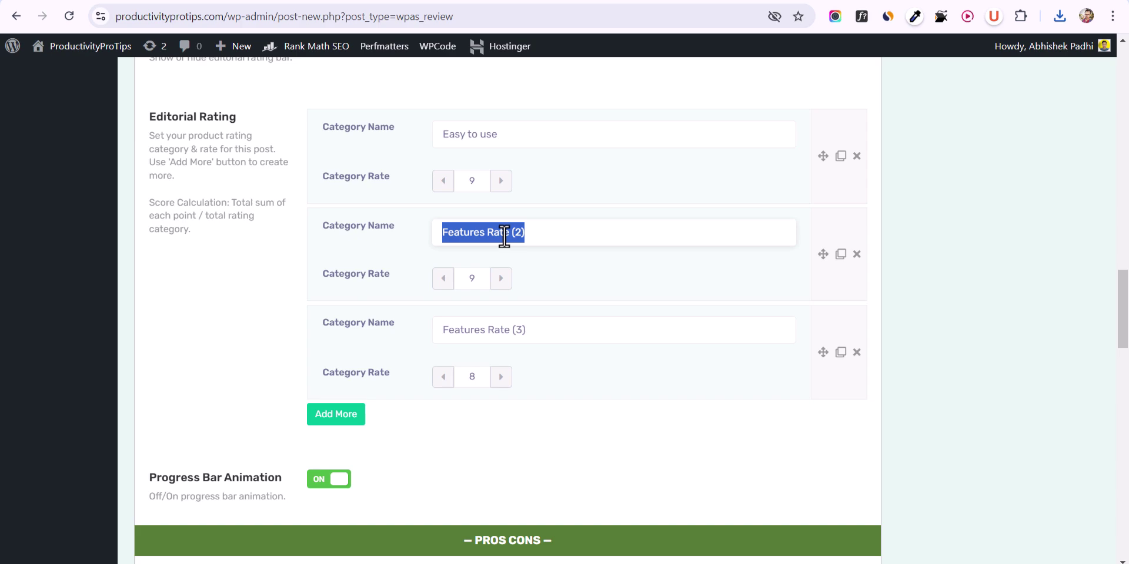
{"action": "type", "text": "Pricing"}
{"action": "left_click", "coordinate": [443, 278]}
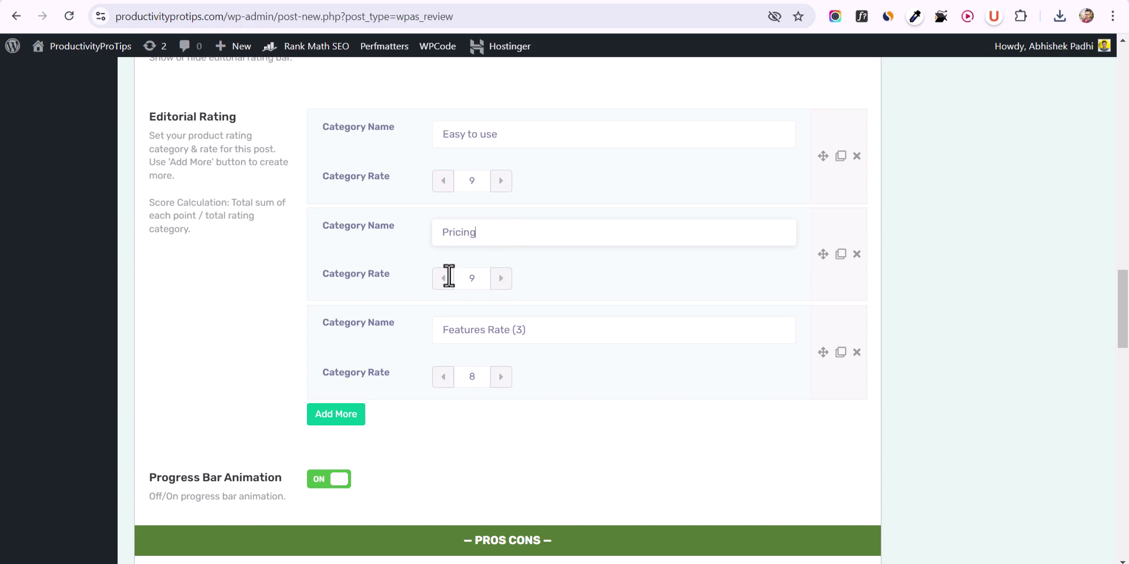
{"action": "left_click", "coordinate": [443, 279]}
Rename the third editorial rating category as "Features".
{"action": "scroll", "coordinate": [588, 276], "scroll_direction": "down", "scroll_amount": 1}
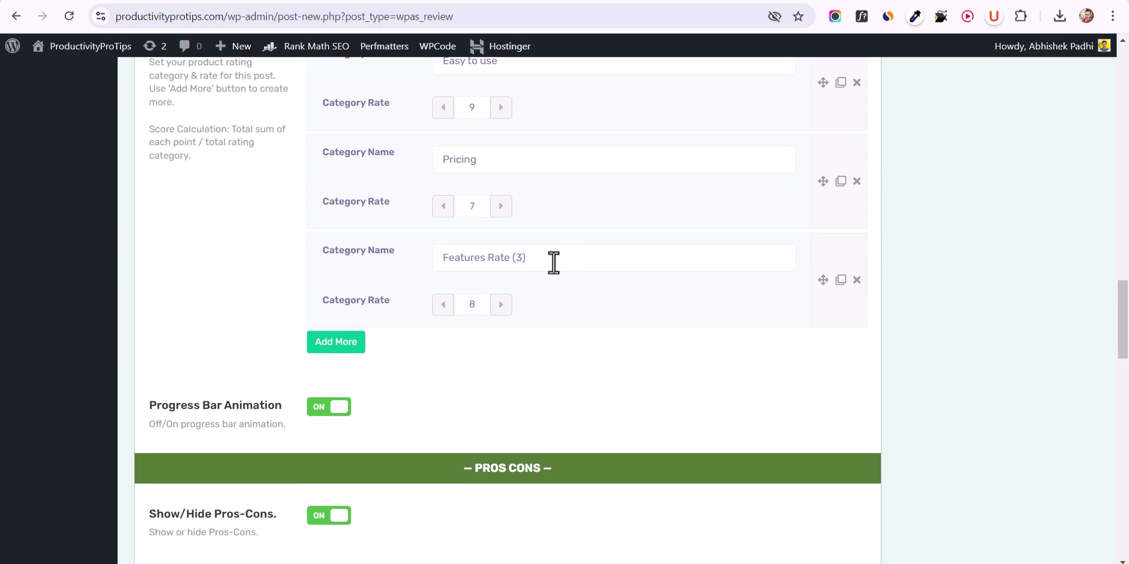
{"action": "triple_click", "coordinate": [553, 260]}
{"action": "key", "text": "BackSpace"}
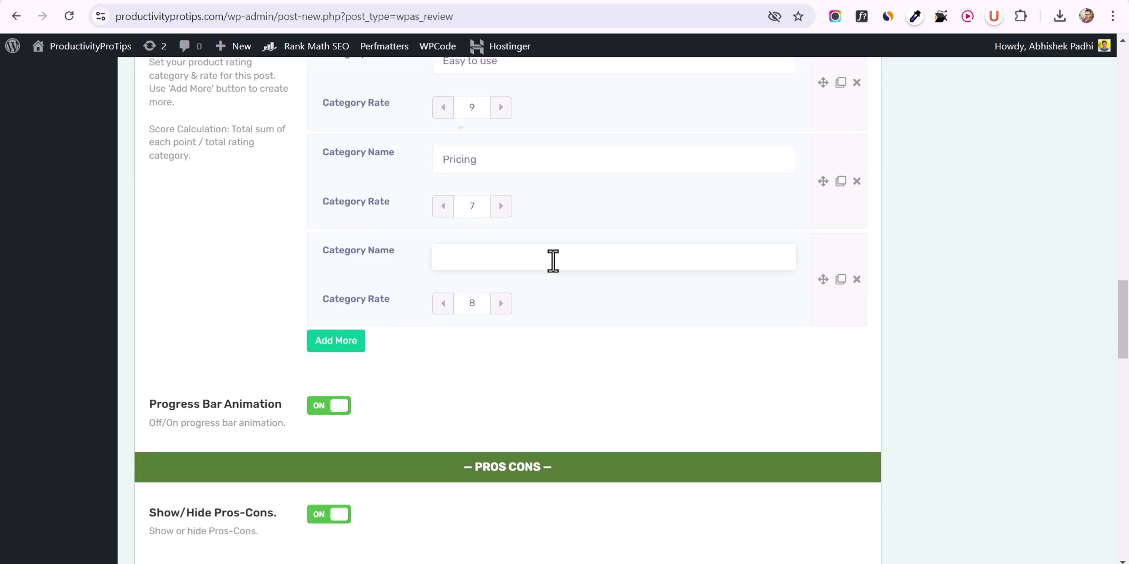
{"action": "type", "text": "Features"}
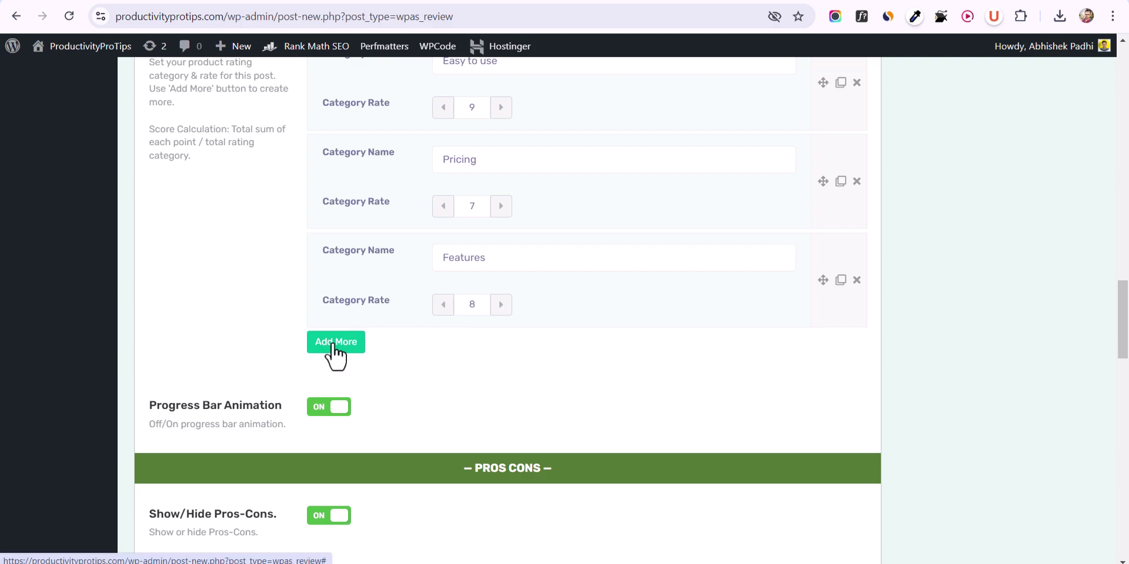
Set the custom pros label in the Pros Cons section to "Pros".
{"action": "scroll", "coordinate": [522, 325], "scroll_direction": "down", "scroll_amount": 3}
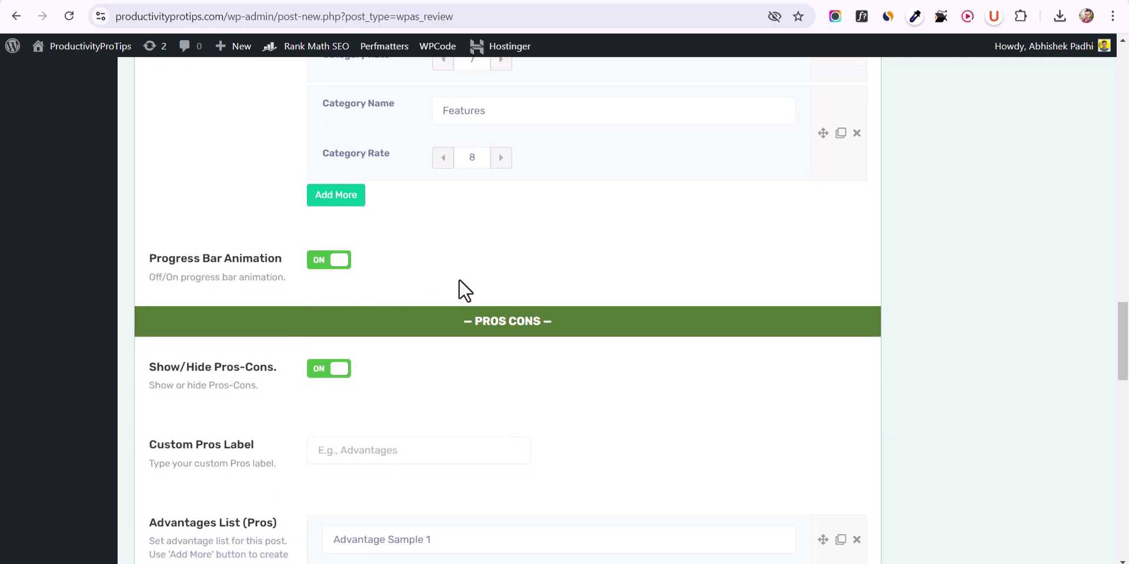
{"action": "scroll", "coordinate": [458, 282], "scroll_direction": "down", "scroll_amount": 2}
{"action": "scroll", "coordinate": [454, 227], "scroll_direction": "down", "scroll_amount": 3}
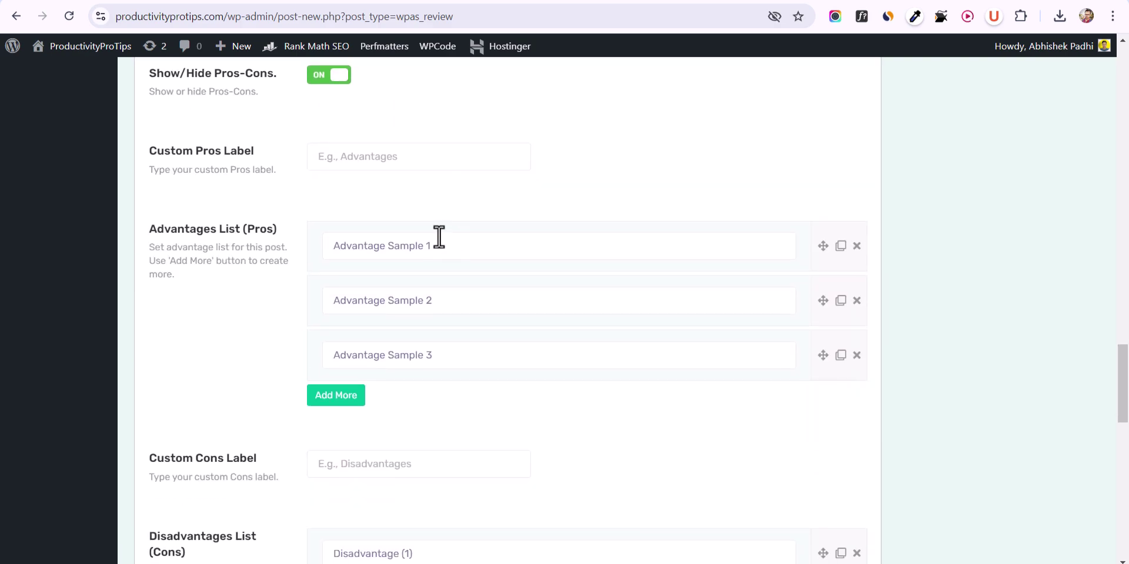
{"action": "scroll", "coordinate": [514, 224], "scroll_direction": "up", "scroll_amount": 3}
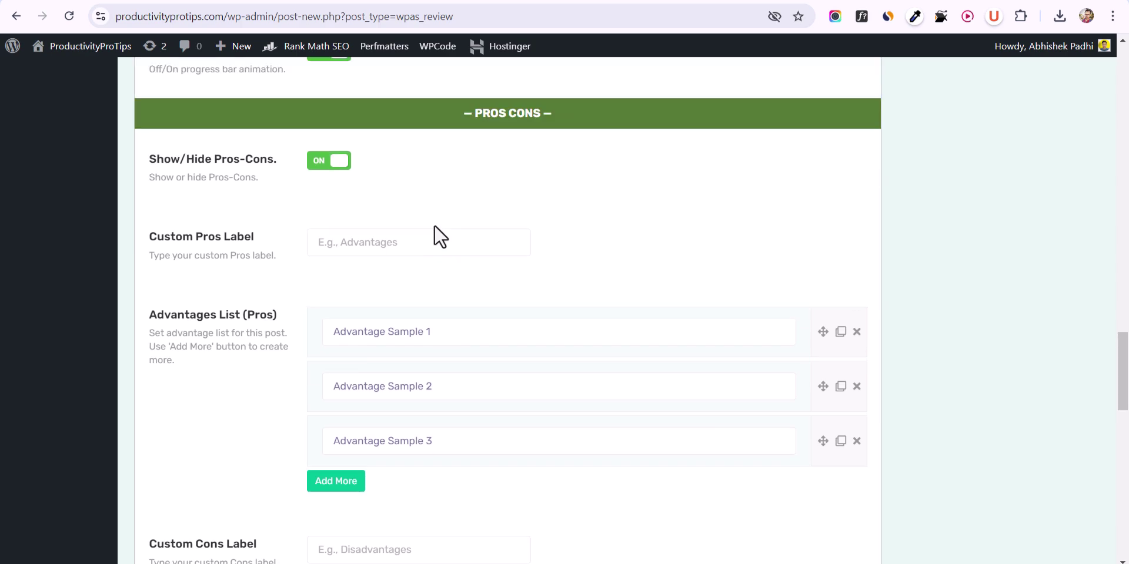
{"action": "left_click", "coordinate": [371, 303]}
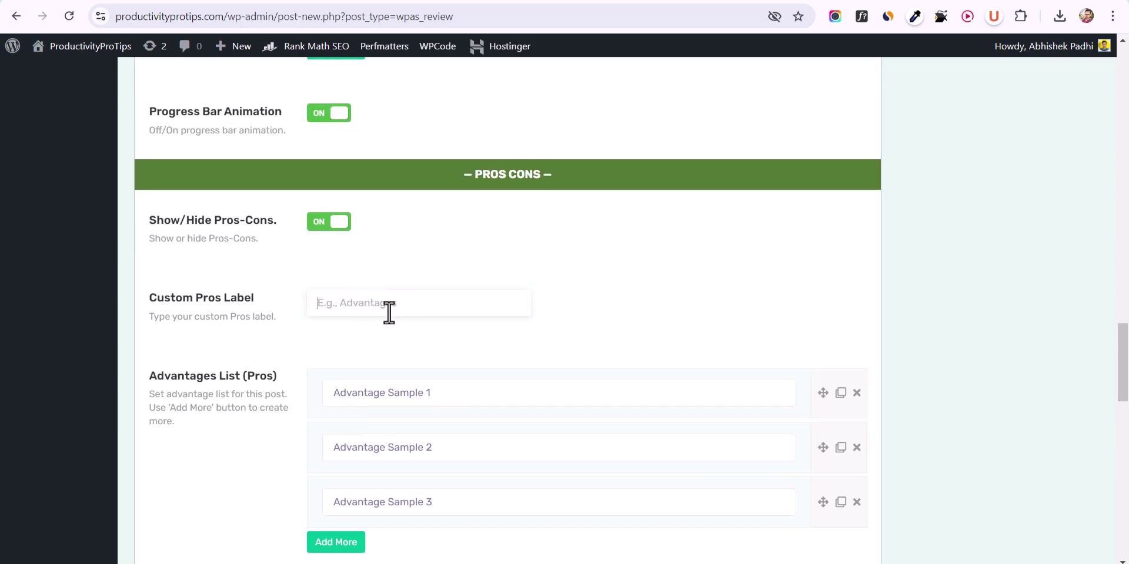
{"action": "type", "text": "Pros"}
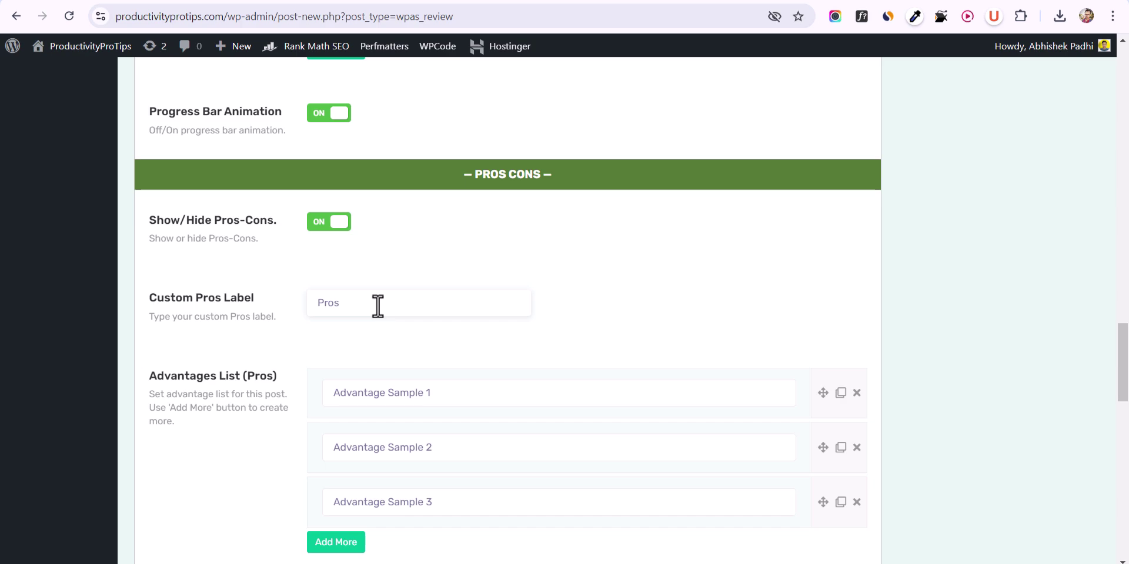
Copy "Great note-taking capabilities" from the Forbes Advisor pros and paste it over the first sample advantage.
{"action": "key", "text": "ctrl+Tab"}
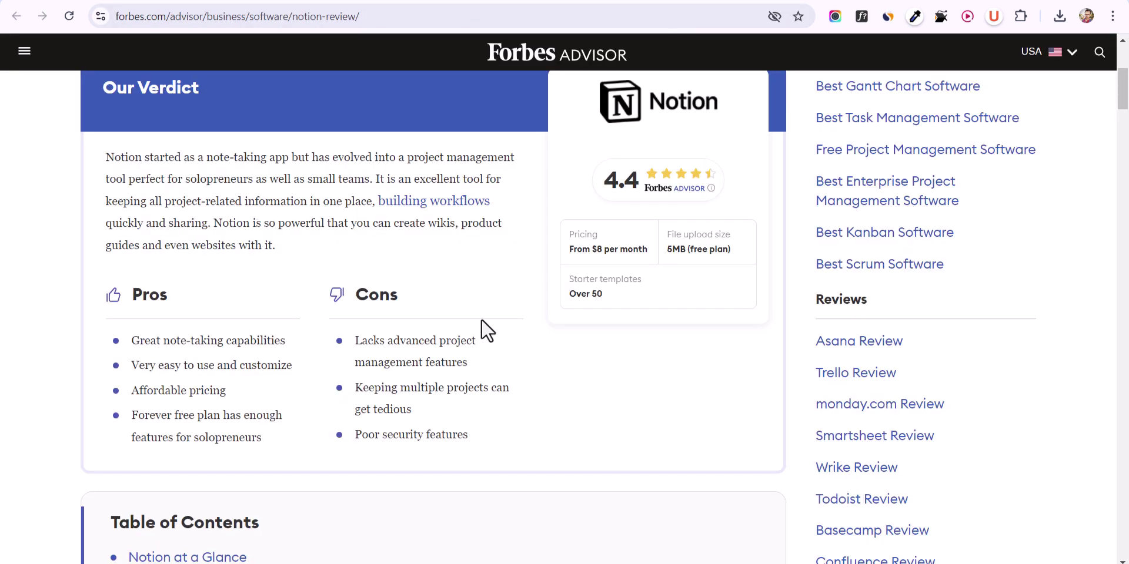
{"action": "left_click_drag", "start_coordinate": [132, 342], "coordinate": [286, 340]}
{"action": "key", "text": "ctrl+c"}
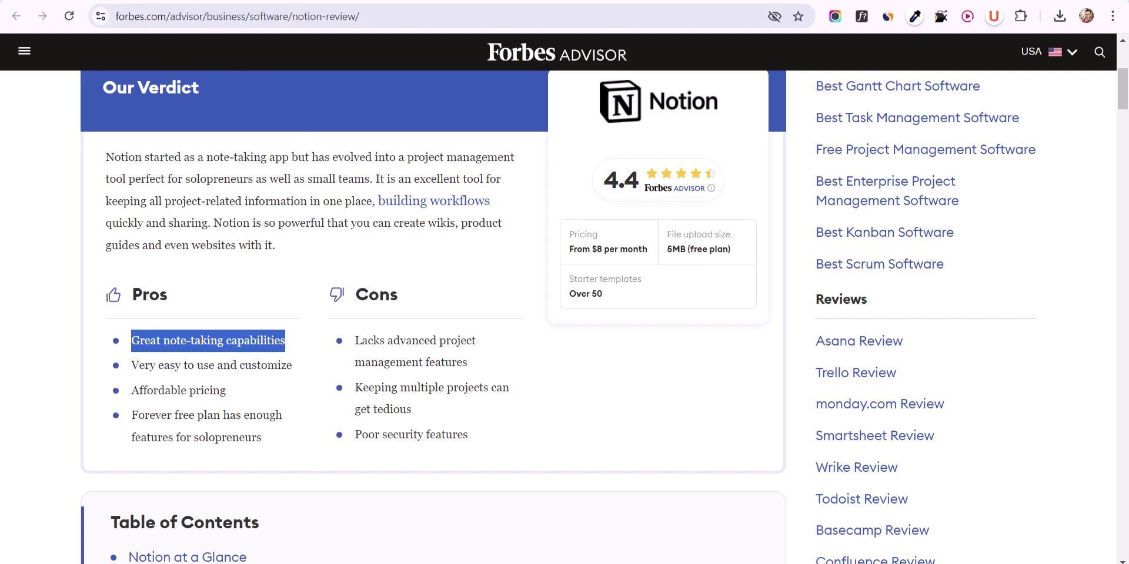
{"action": "key", "text": "ctrl+shift+Tab"}
{"action": "triple_click", "coordinate": [380, 393]}
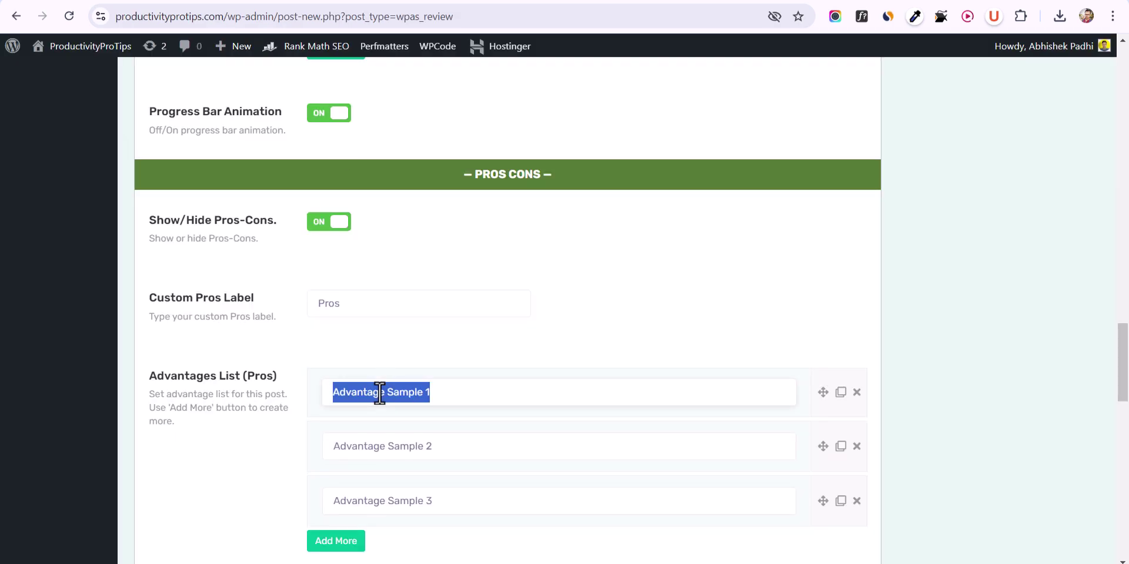
{"action": "key", "text": "ctrl+v"}
Copy "Very easy to use and customize" from the Forbes Advisor pros and paste it over the second sample advantage.
{"action": "scroll", "coordinate": [596, 341], "scroll_direction": "down", "scroll_amount": 3}
{"action": "key", "text": "ctrl+Tab"}
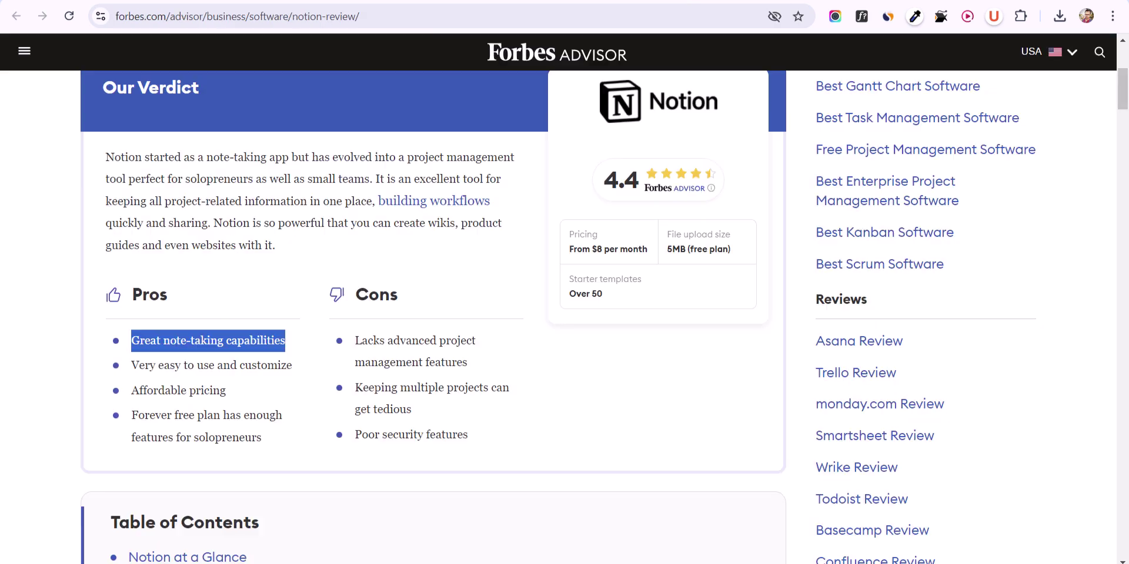
{"action": "left_click_drag", "start_coordinate": [131, 365], "coordinate": [293, 365]}
{"action": "key", "text": "ctrl+c"}
{"action": "key", "text": "ctrl+shift+Tab"}
{"action": "triple_click", "coordinate": [367, 297]}
{"action": "key", "text": "ctrl+v"}
Copy "Affordable pricing" from the Forbes Advisor pros and paste it over the third sample advantage.
{"action": "key", "text": "ctrl+Tab"}
{"action": "left_click_drag", "start_coordinate": [132, 390], "coordinate": [227, 391]}
{"action": "key", "text": "ctrl+c"}
{"action": "key", "text": "ctrl+shift+Tab"}
{"action": "triple_click", "coordinate": [383, 354]}
{"action": "key", "text": "ctrl+v"}
Set the custom cons label in the Pros Cons section to "Cons".
{"action": "scroll", "coordinate": [467, 404], "scroll_direction": "down", "scroll_amount": 1}
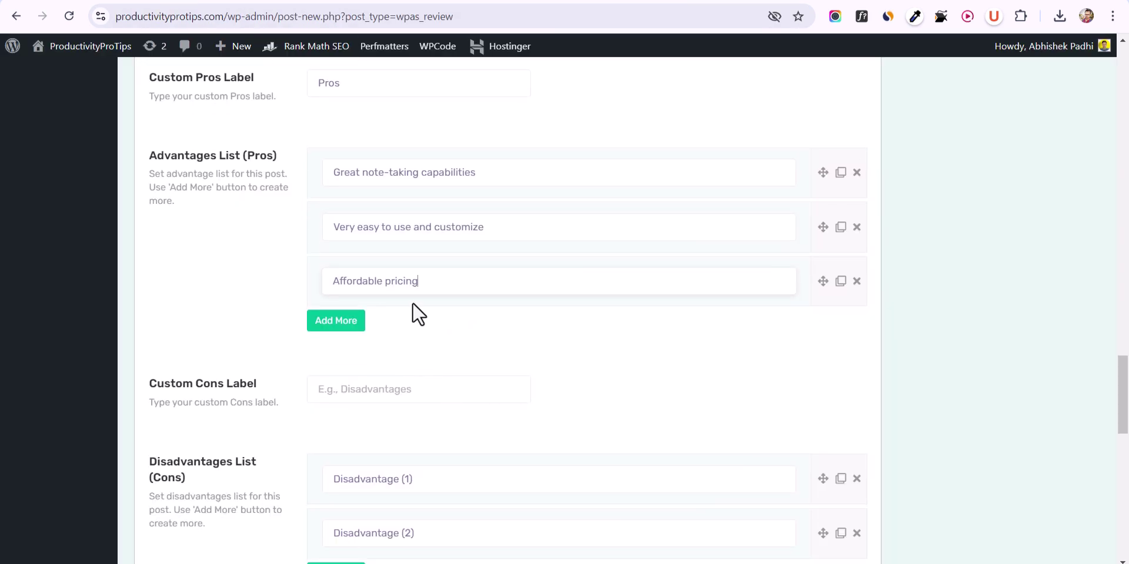
{"action": "scroll", "coordinate": [495, 338], "scroll_direction": "down", "scroll_amount": 1}
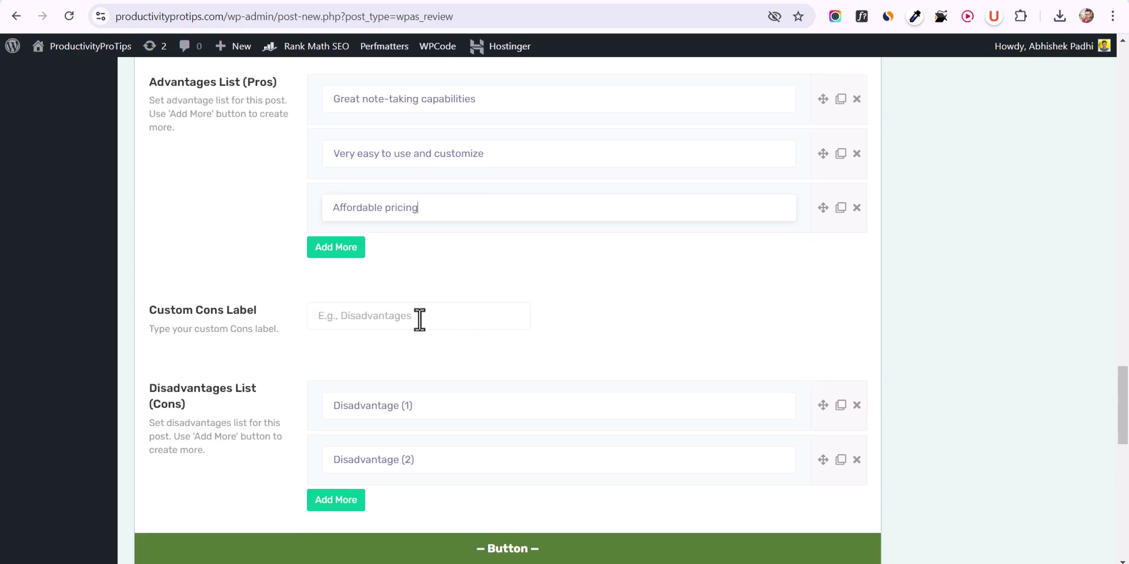
{"action": "left_click", "coordinate": [395, 311]}
{"action": "type", "text": "Cons"}
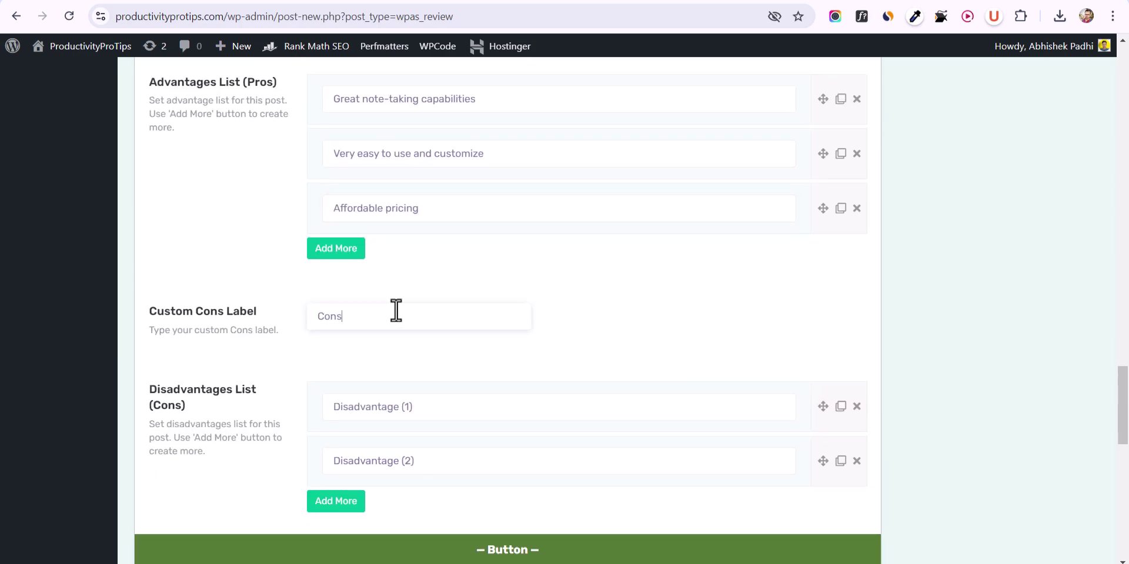
Replace the first sample disadvantage with "Lacks advanced project management features" from the Forbes Advisor cons.
{"action": "key", "text": "alt+Tab"}
{"action": "key", "text": "alt+Tab"}
{"action": "triple_click", "coordinate": [381, 407]}
{"action": "key", "text": "ctrl+v"}
Copy "Keeping multiple projects can get tedious" from the Forbes Advisor cons and paste it over the second sample disadvantage.
{"action": "key", "text": "alt+Tab"}
{"action": "left_click_drag", "start_coordinate": [356, 388], "coordinate": [406, 407]}
{"action": "key", "text": "ctrl+c"}
{"action": "key", "text": "alt+Tab"}
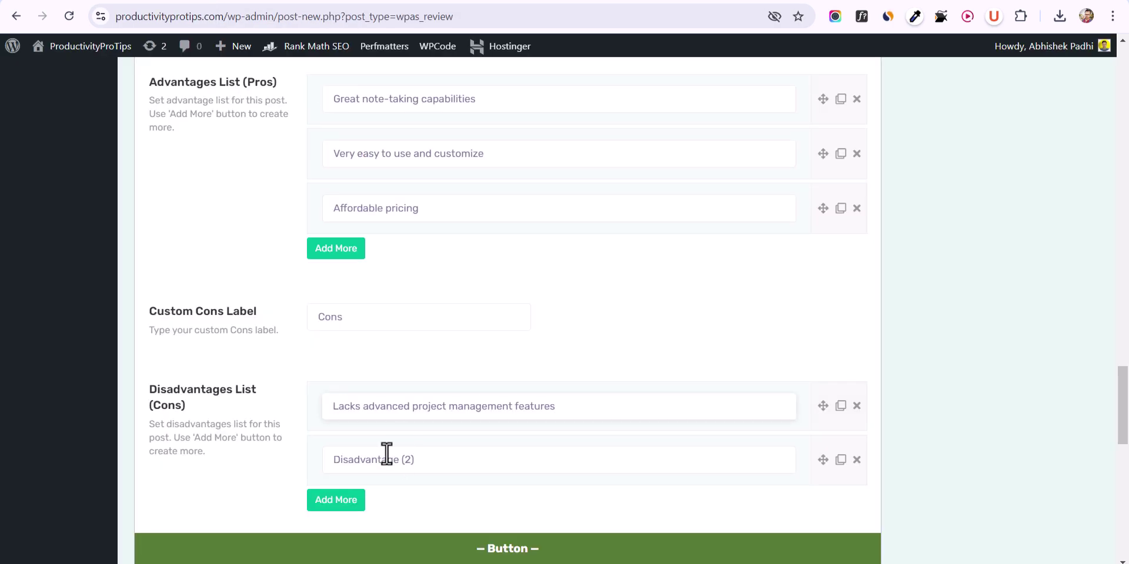
{"action": "triple_click", "coordinate": [388, 459]}
{"action": "key", "text": "ctrl+v"}
Add a third disadvantage entry and fill it with "Poor security features" from the Forbes Advisor cons.
{"action": "scroll", "coordinate": [392, 406], "scroll_direction": "down", "scroll_amount": 3}
{"action": "left_click", "coordinate": [336, 303]}
{"action": "key", "text": "alt+Tab"}
{"action": "left_click_drag", "start_coordinate": [355, 501], "coordinate": [469, 502]}
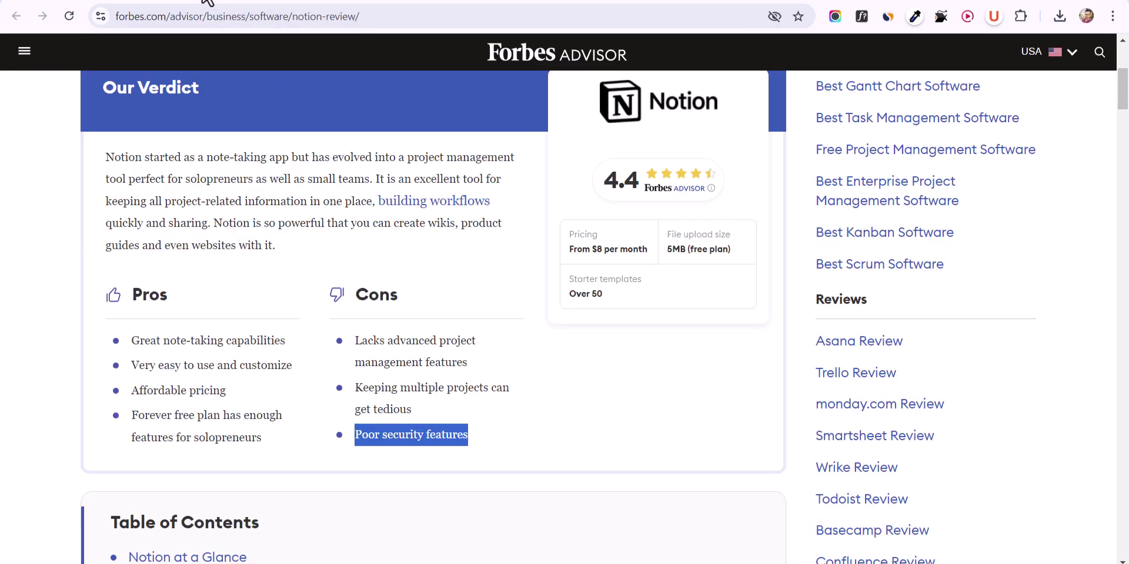
{"action": "key", "text": "alt+Tab"}
{"action": "left_click", "coordinate": [379, 300]}
{"action": "key", "text": "ctrl+v"}
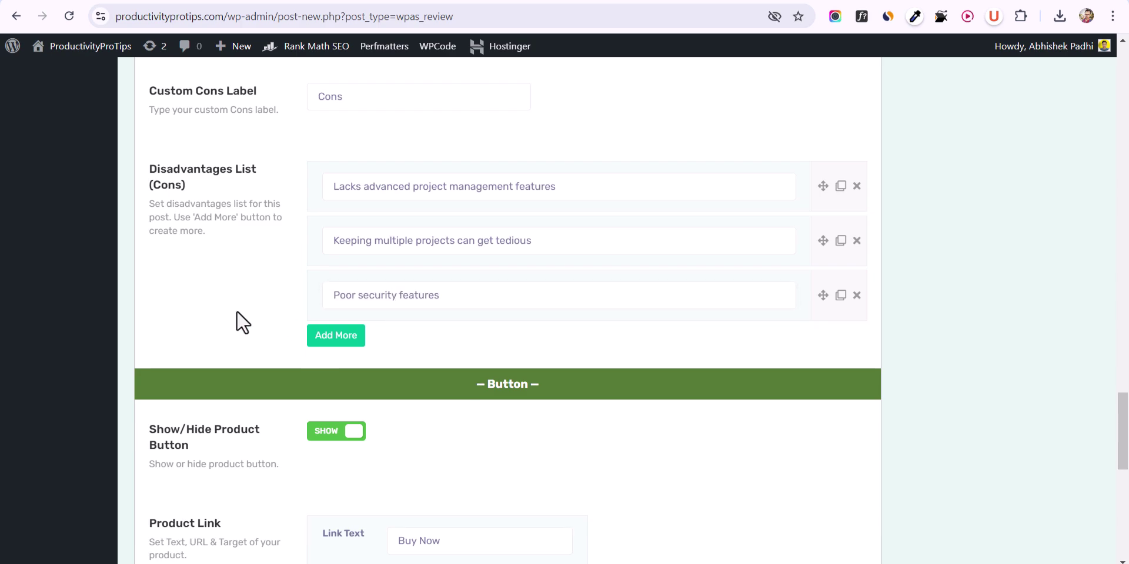
Examine the product button, link text, link URL and product linking options, comparing them with the Buy Now button on the Sony ZV E10 Mark II review.
{"action": "scroll", "coordinate": [238, 314], "scroll_direction": "up", "scroll_amount": 2}
{"action": "scroll", "coordinate": [236, 310], "scroll_direction": "down", "scroll_amount": 6}
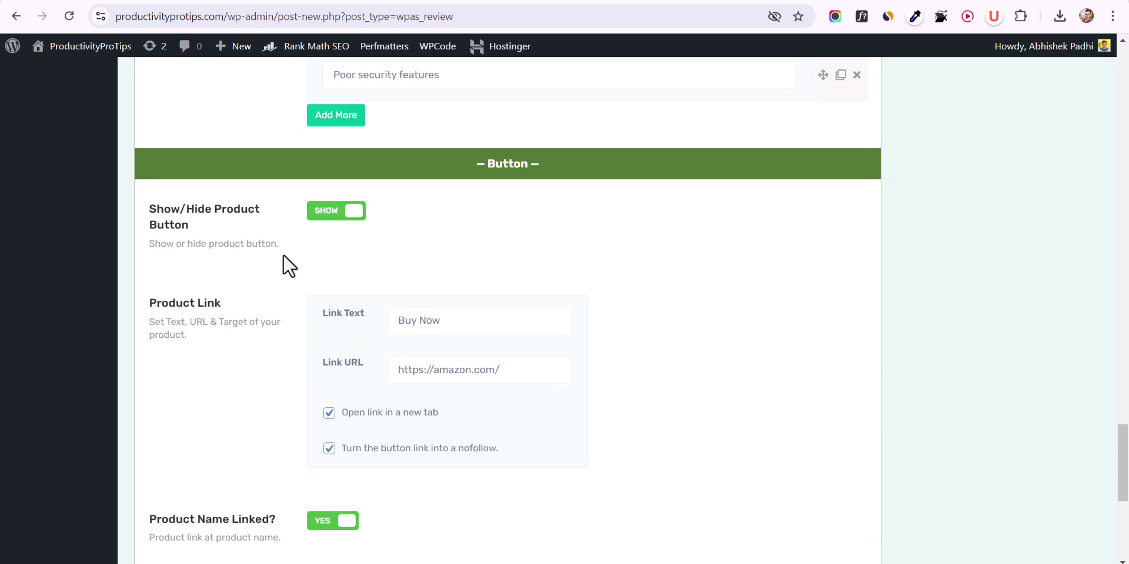
{"action": "scroll", "coordinate": [235, 176], "scroll_direction": "down", "scroll_amount": 1}
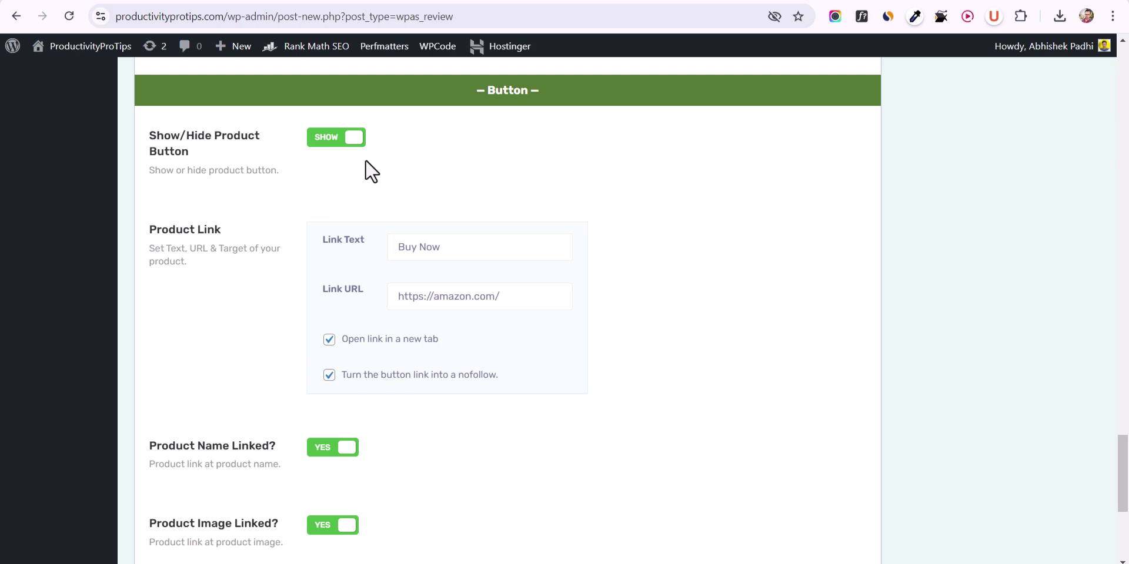
{"action": "left_click", "coordinate": [87, 1]}
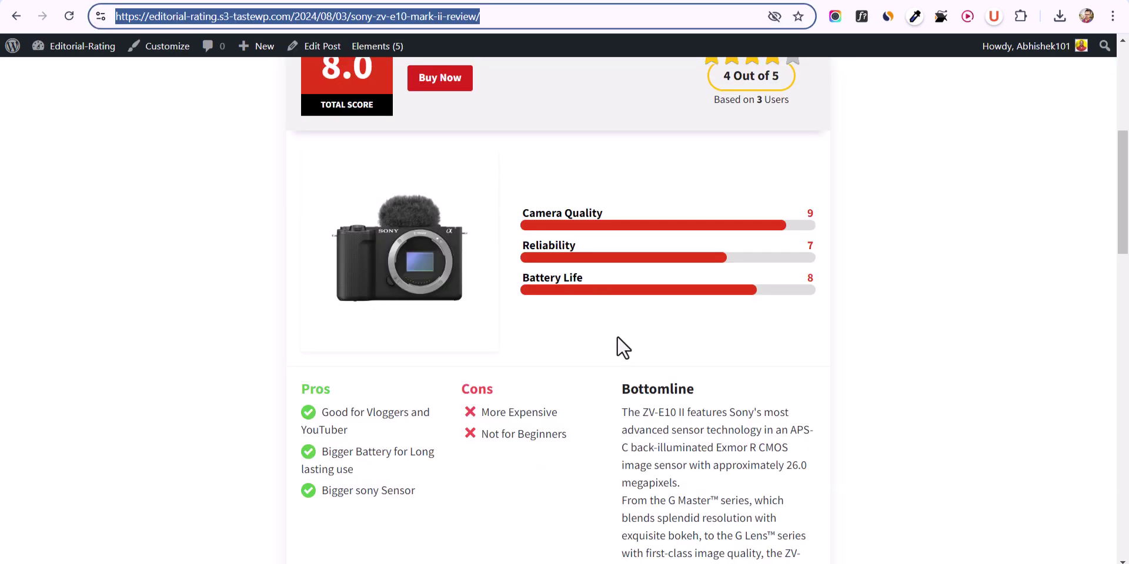
{"action": "scroll", "coordinate": [496, 329], "scroll_direction": "up", "scroll_amount": 5}
{"action": "scroll", "coordinate": [450, 352], "scroll_direction": "down", "scroll_amount": 2}
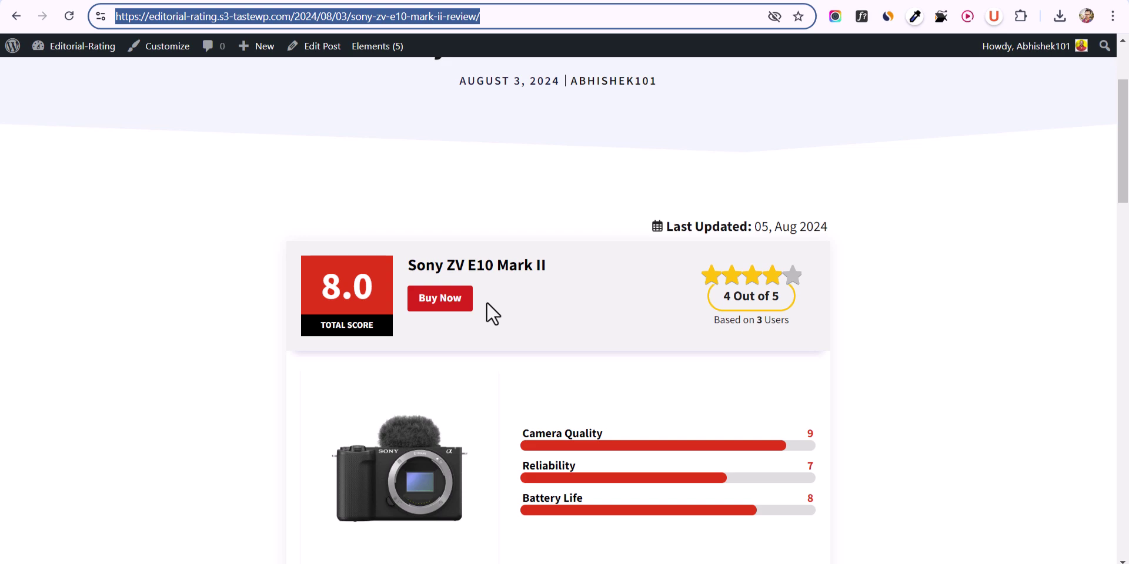
{"action": "key", "text": "ctrl+Tab"}
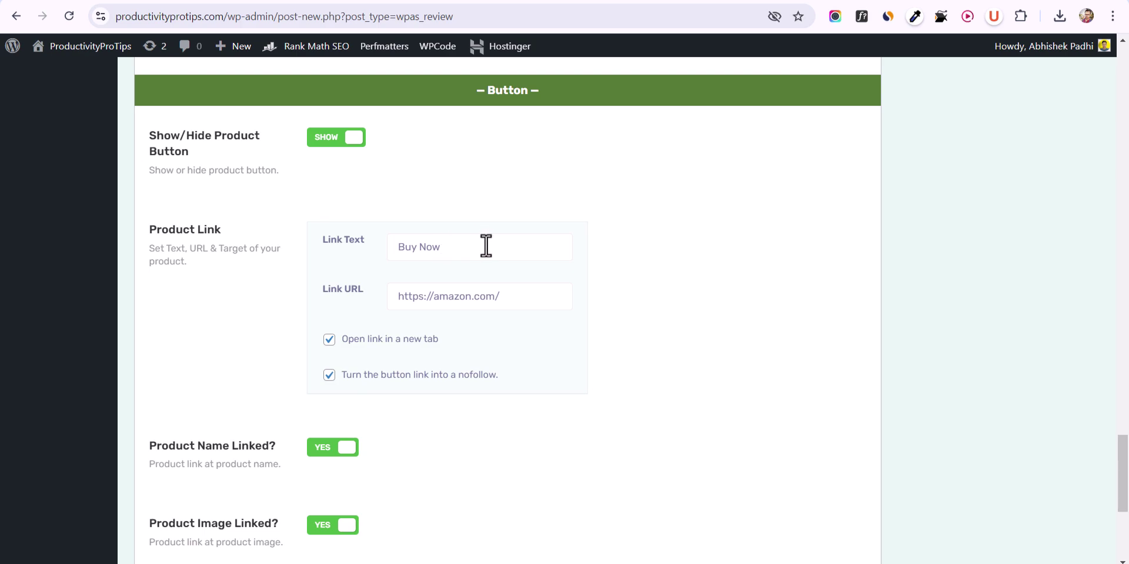
{"action": "triple_click", "coordinate": [470, 292]}
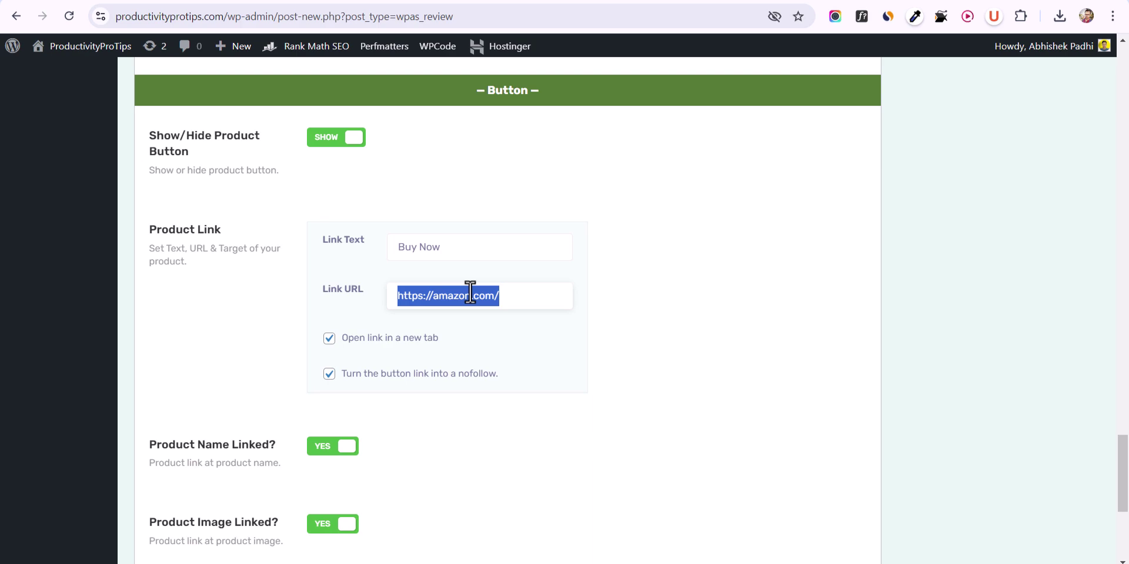
{"action": "scroll", "coordinate": [435, 277], "scroll_direction": "down", "scroll_amount": 1}
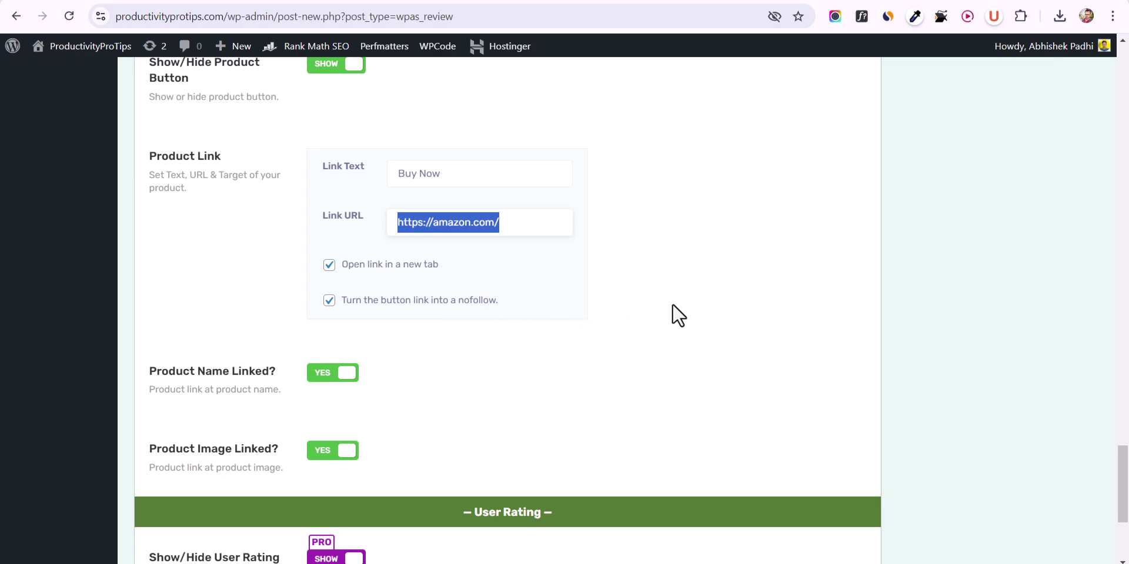
Look over the remaining product link and user rating options, then the Colors and Typography settings of the Notion review.
{"action": "scroll", "coordinate": [651, 297], "scroll_direction": "down", "scroll_amount": 4}
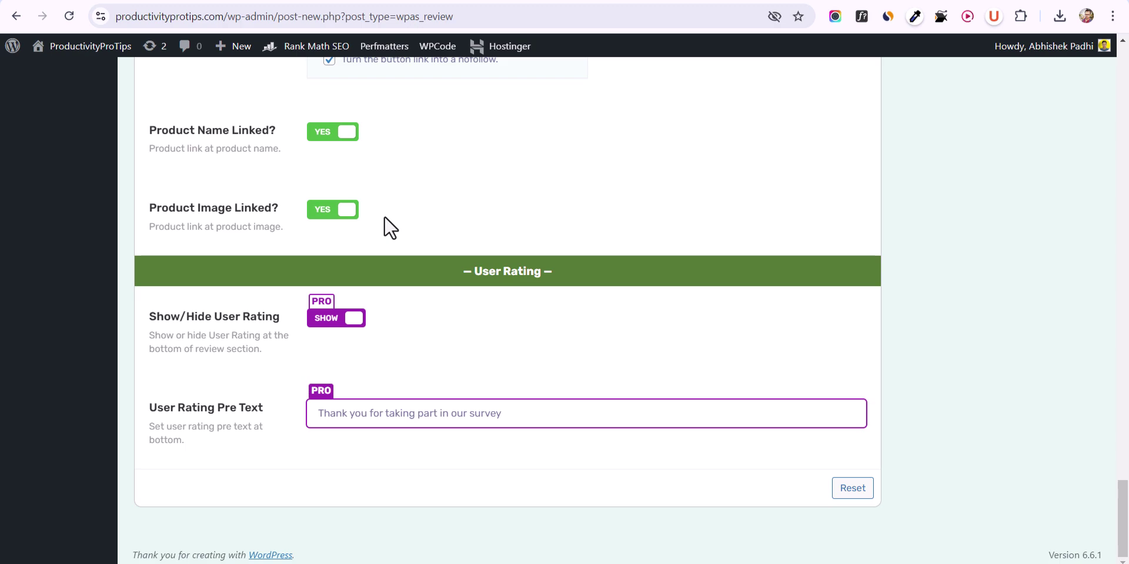
{"action": "scroll", "coordinate": [655, 242], "scroll_direction": "up", "scroll_amount": 15}
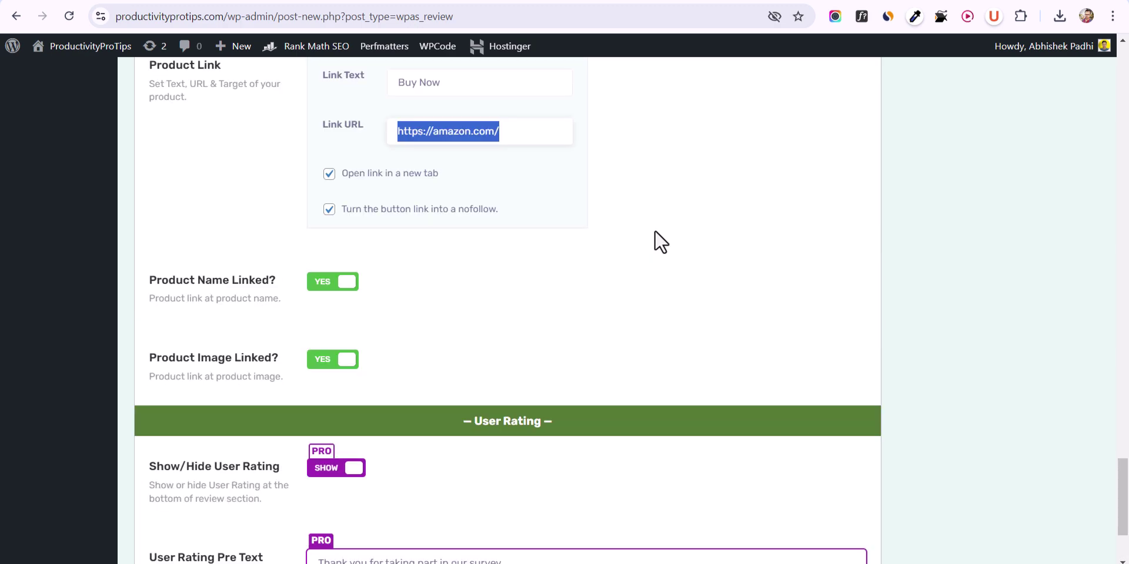
{"action": "scroll", "coordinate": [643, 217], "scroll_direction": "up", "scroll_amount": 20}
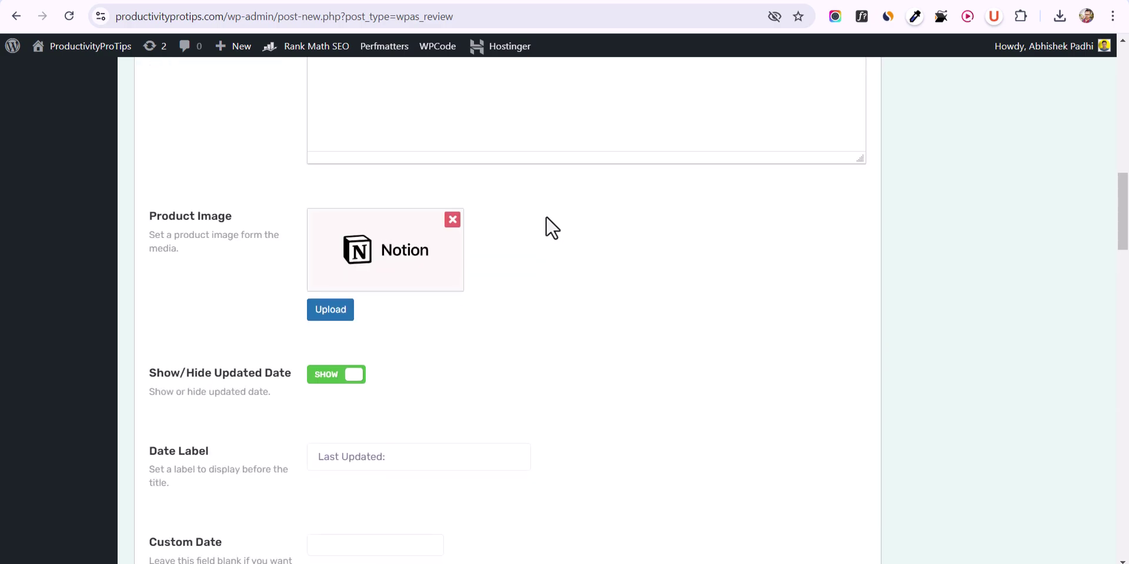
{"action": "scroll", "coordinate": [392, 220], "scroll_direction": "up", "scroll_amount": 5}
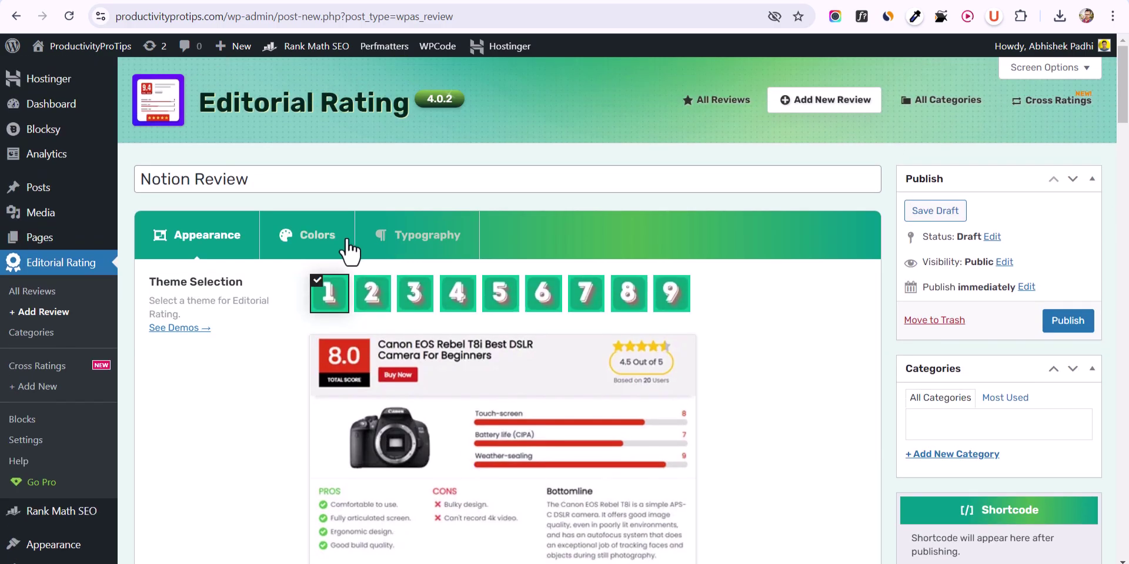
{"action": "left_click", "coordinate": [296, 243]}
{"action": "left_click", "coordinate": [439, 246]}
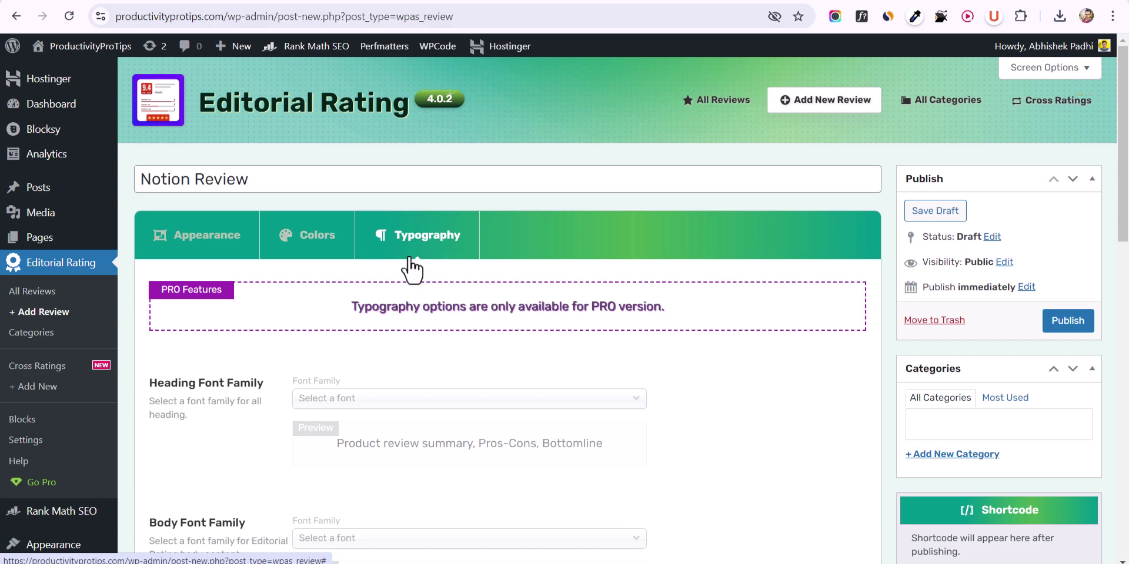
{"action": "left_click", "coordinate": [202, 247]}
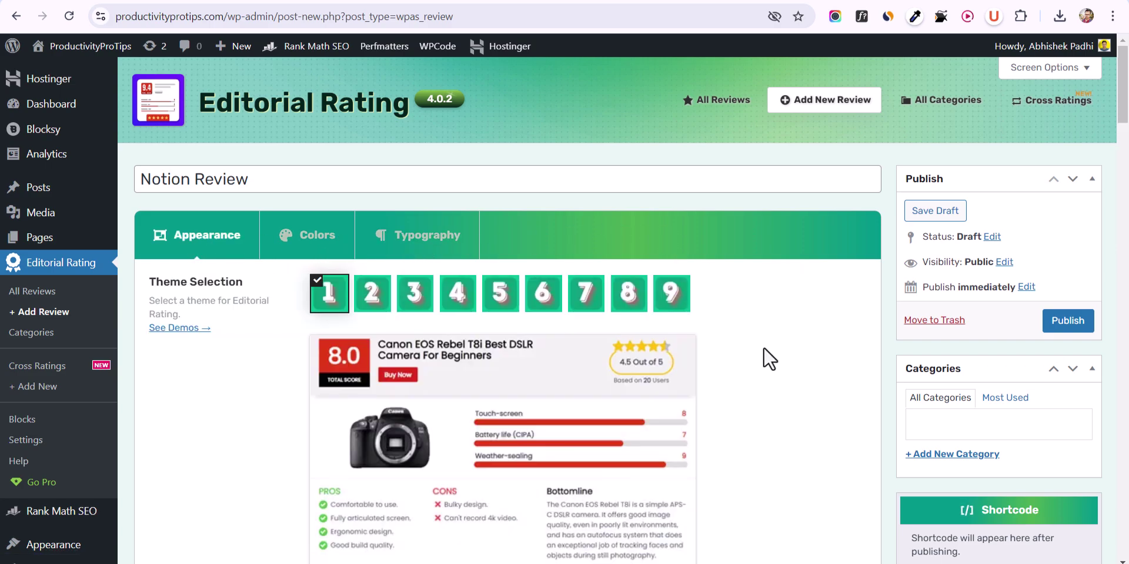
Create a category named Software for the Notion review and publish the review.
{"action": "scroll", "coordinate": [789, 346], "scroll_direction": "down", "scroll_amount": 3}
{"action": "scroll", "coordinate": [815, 333], "scroll_direction": "up", "scroll_amount": 3}
{"action": "scroll", "coordinate": [864, 346], "scroll_direction": "down", "scroll_amount": 3}
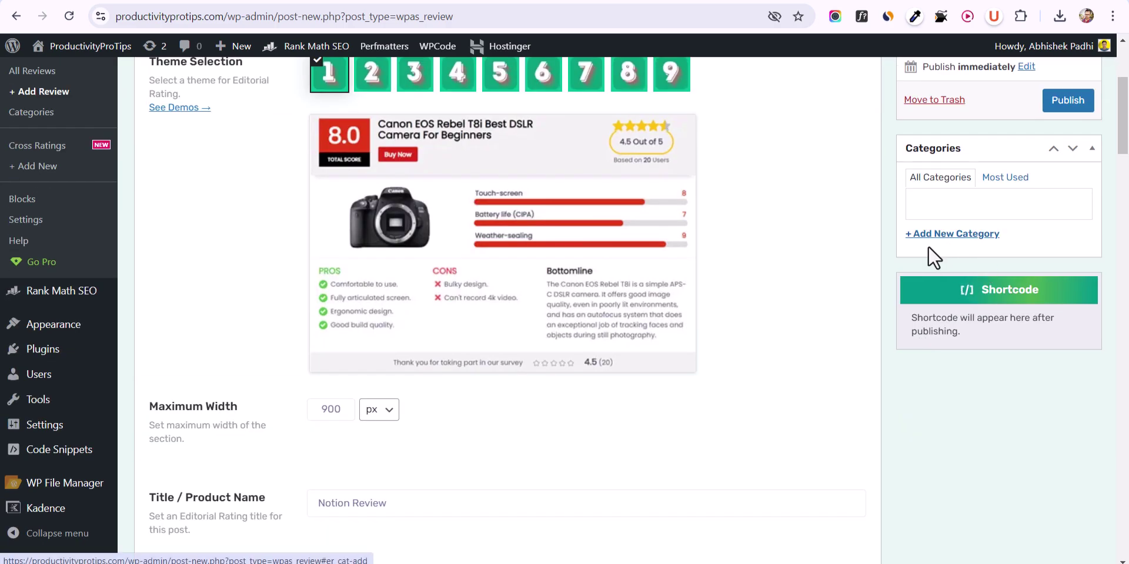
{"action": "scroll", "coordinate": [794, 276], "scroll_direction": "up", "scroll_amount": 3}
{"action": "scroll", "coordinate": [1008, 388], "scroll_direction": "down", "scroll_amount": 3}
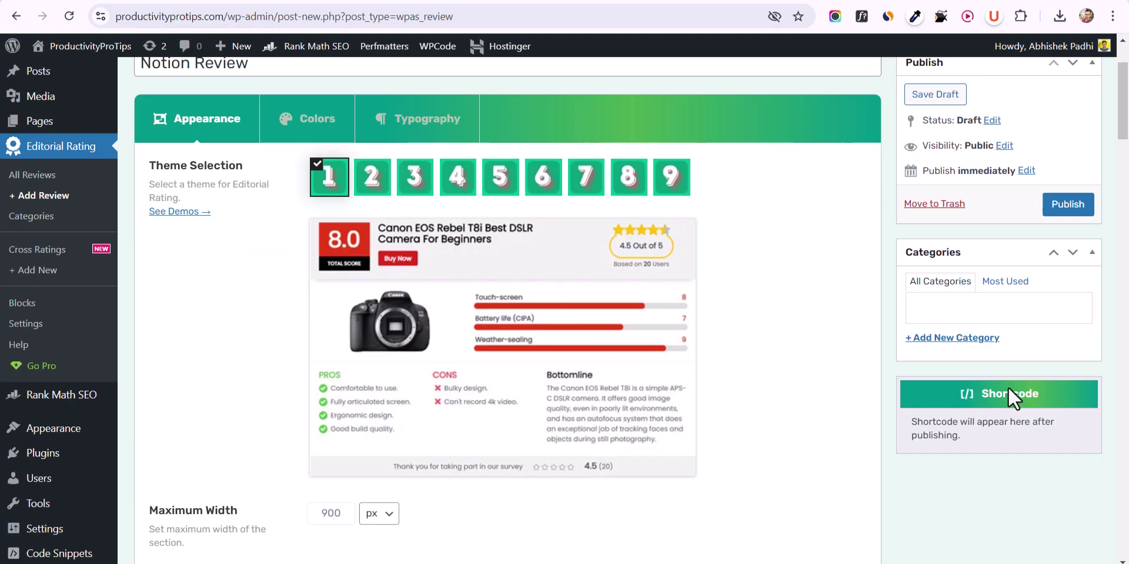
{"action": "left_click", "coordinate": [958, 235]}
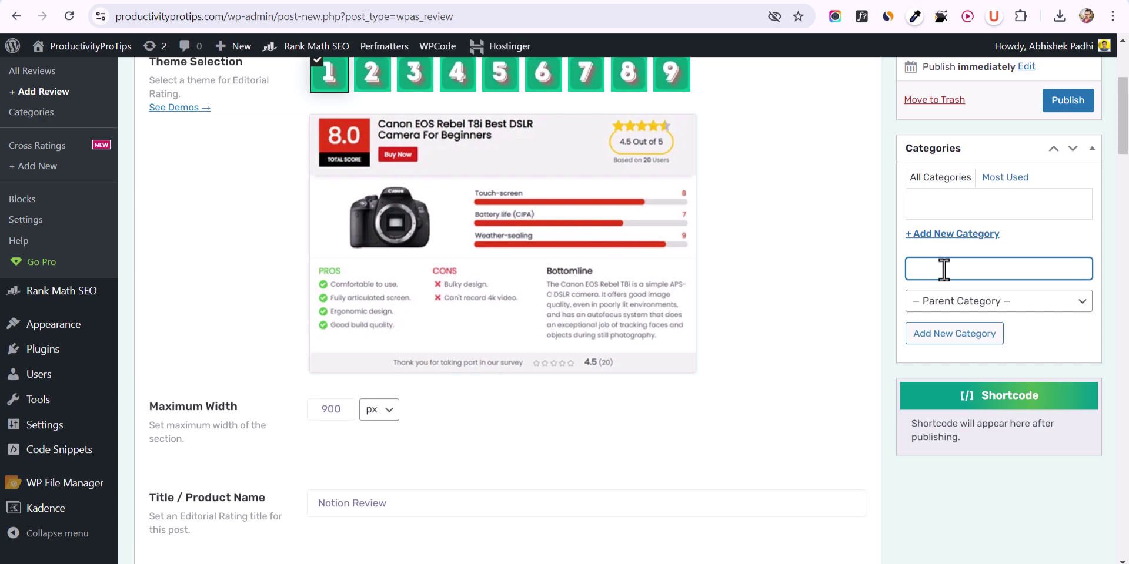
{"action": "left_click", "coordinate": [953, 333]}
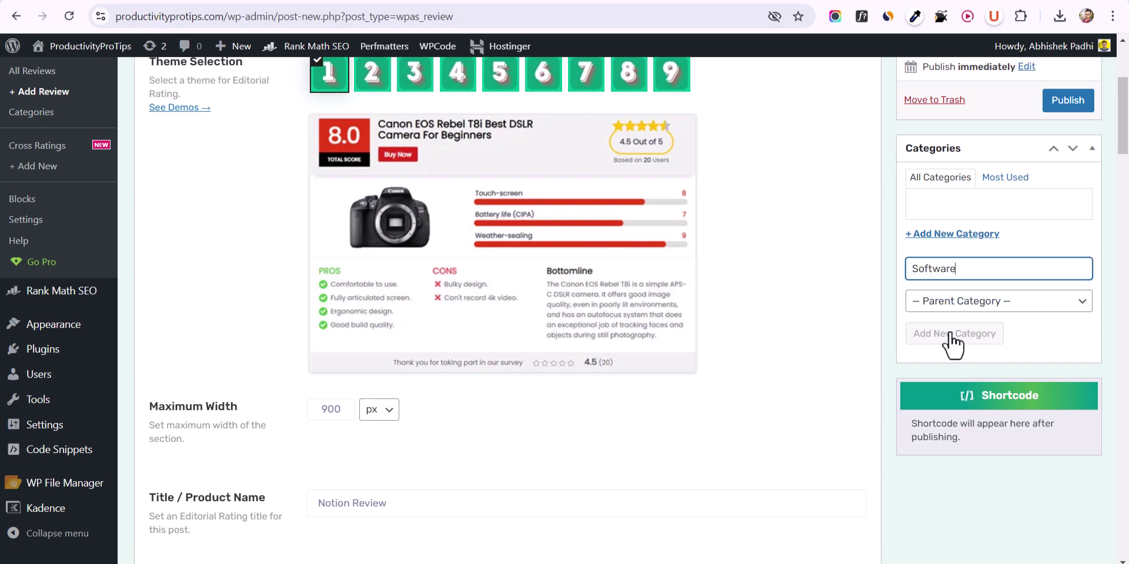
{"action": "scroll", "coordinate": [1054, 201], "scroll_direction": "up", "scroll_amount": 1}
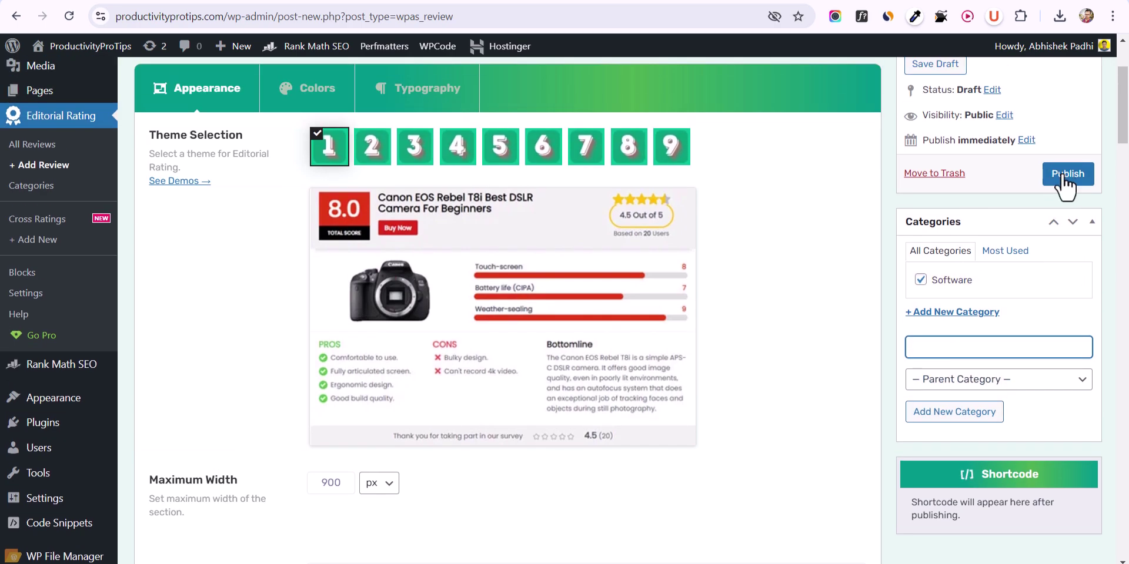
{"action": "left_click", "coordinate": [1064, 177]}
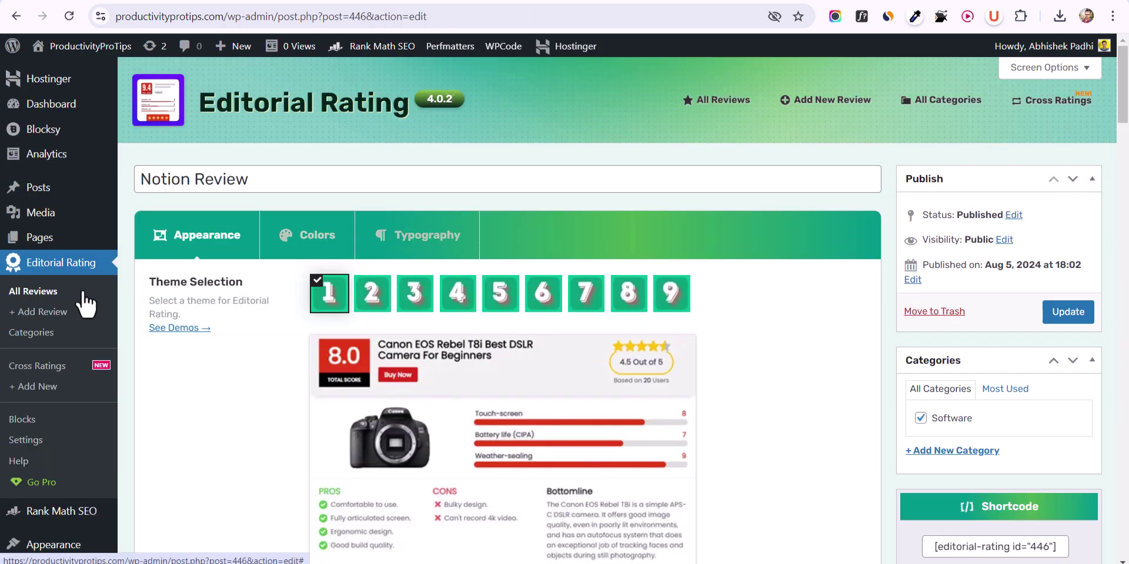
Open the list of all reviews and copy the shortcode of Notion Review.
{"action": "left_click", "coordinate": [33, 294]}
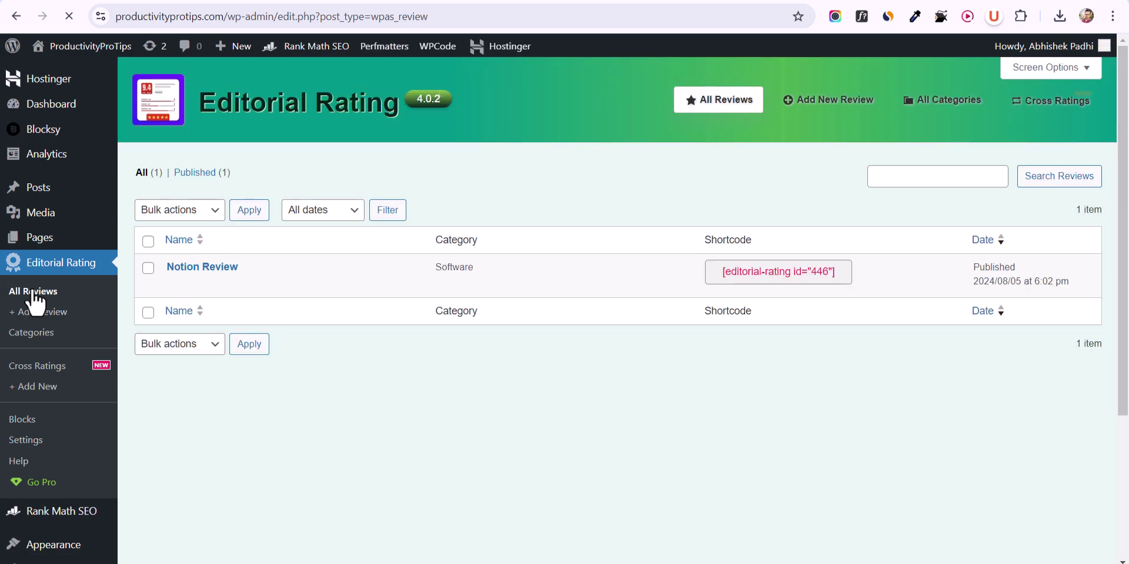
{"action": "mouse_move", "coordinate": [189, 281]}
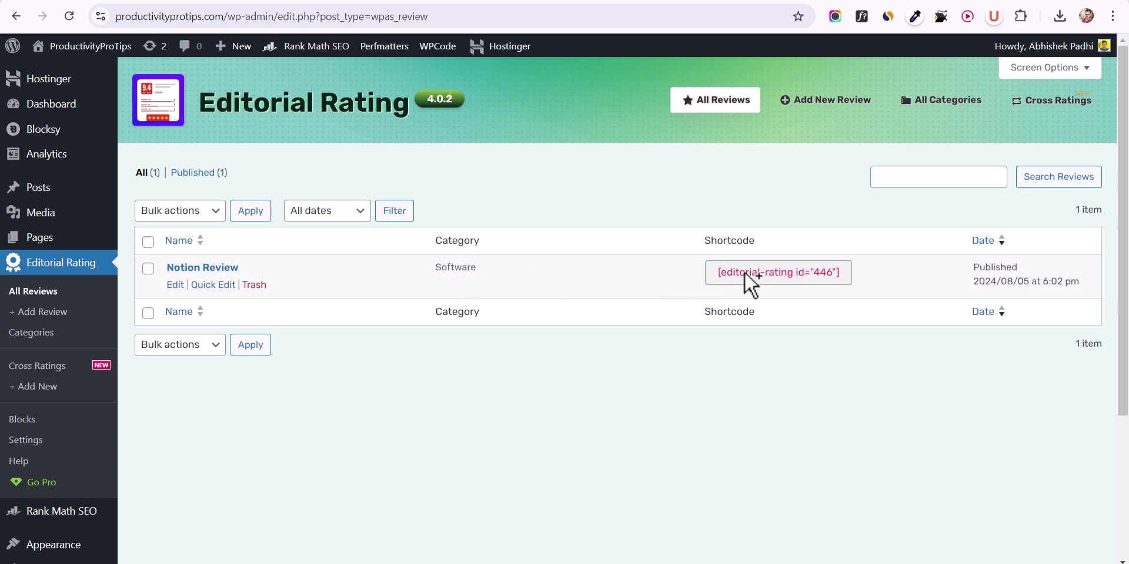
{"action": "left_click", "coordinate": [778, 272]}
{"action": "key", "text": "ctrl+c"}
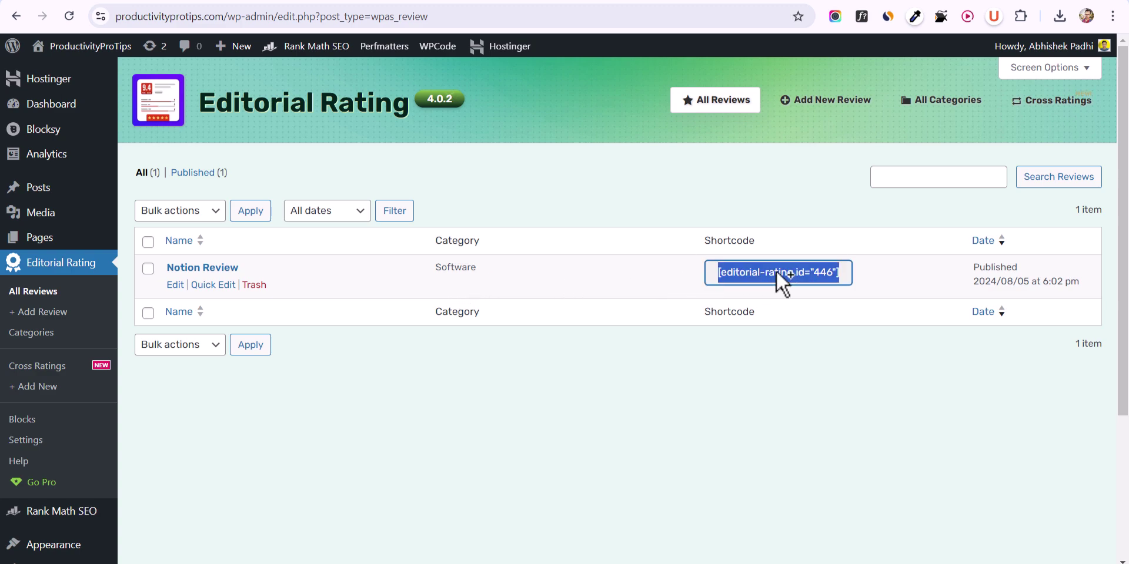
Open the post "How to Use Notion for Better Productivity: A Comprehensive Guide" for editing.
{"action": "left_click", "coordinate": [38, 187]}
{"action": "scroll", "coordinate": [442, 376], "scroll_direction": "down", "scroll_amount": 5}
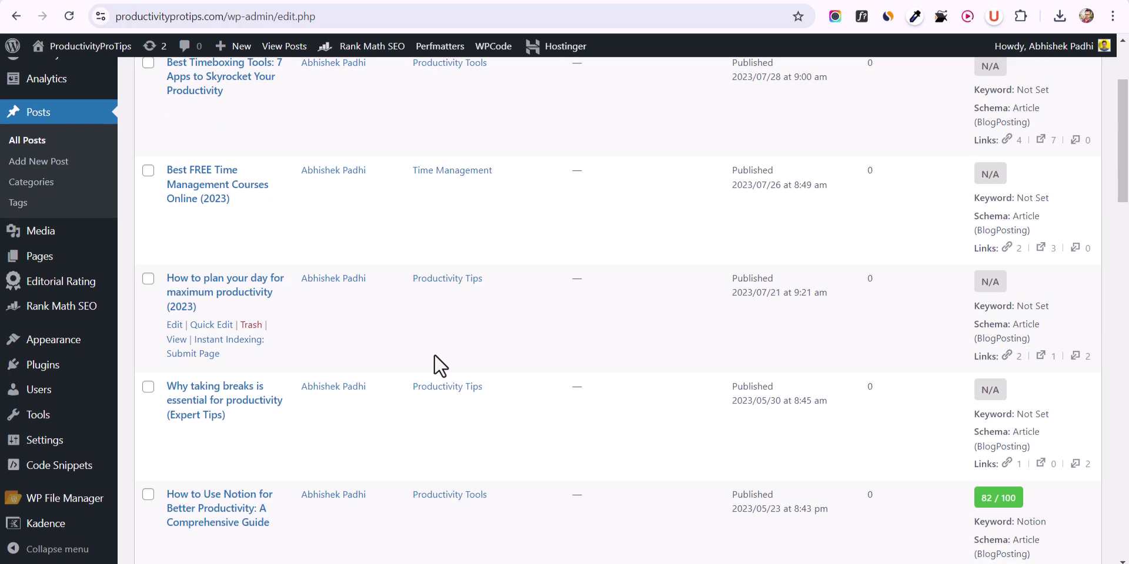
{"action": "scroll", "coordinate": [438, 363], "scroll_direction": "down", "scroll_amount": 1}
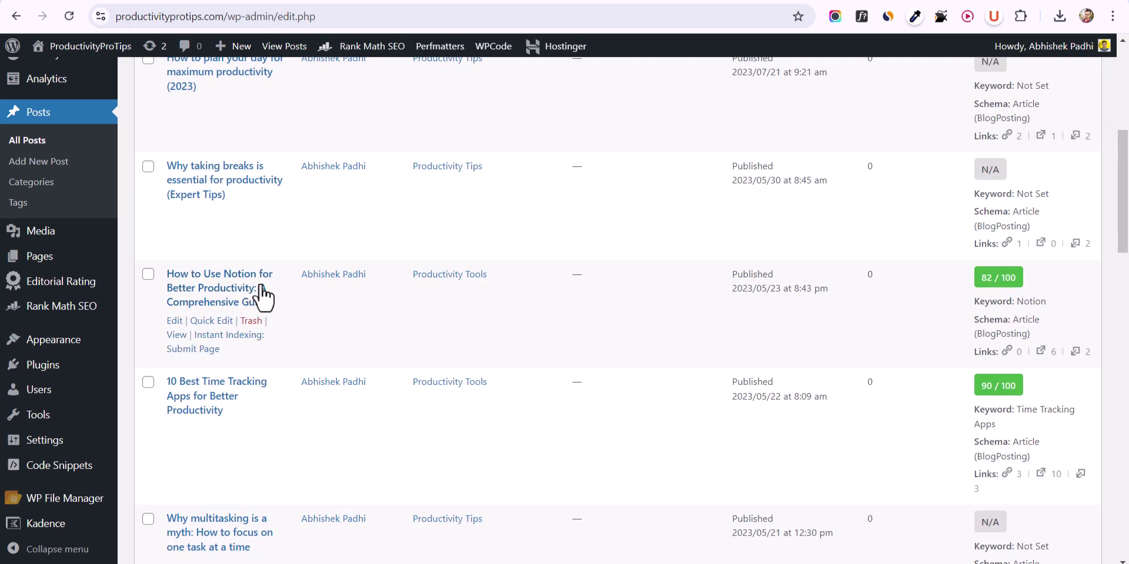
{"action": "left_click", "coordinate": [173, 323]}
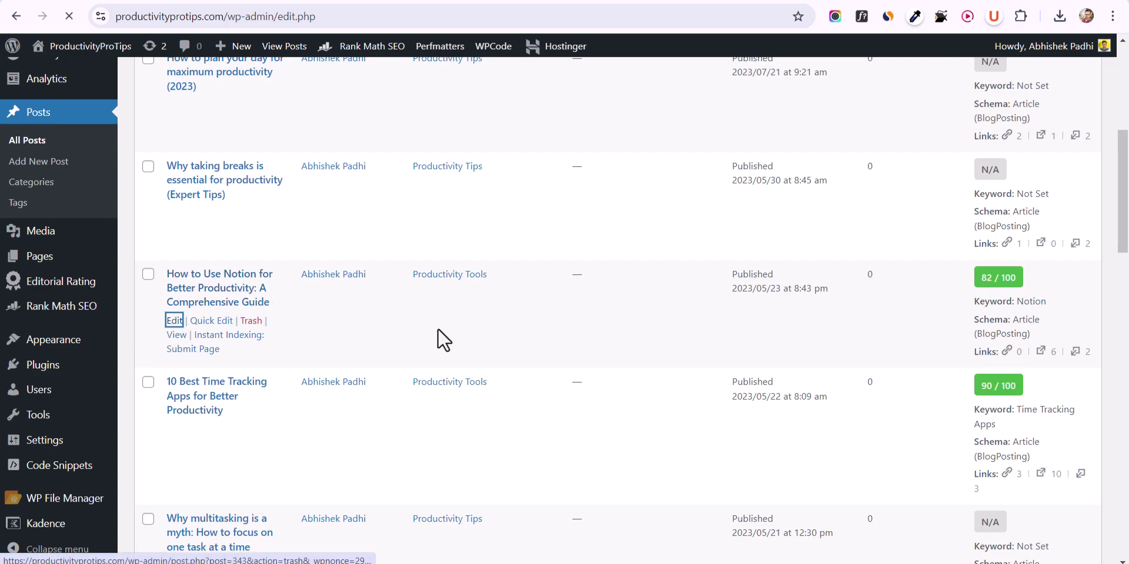
Paste the copied shortcode [editorial-rating id="446"] below the paragraph ending "work smarter, not harder." and save the post.
{"action": "scroll", "coordinate": [419, 322], "scroll_direction": "down", "scroll_amount": 9}
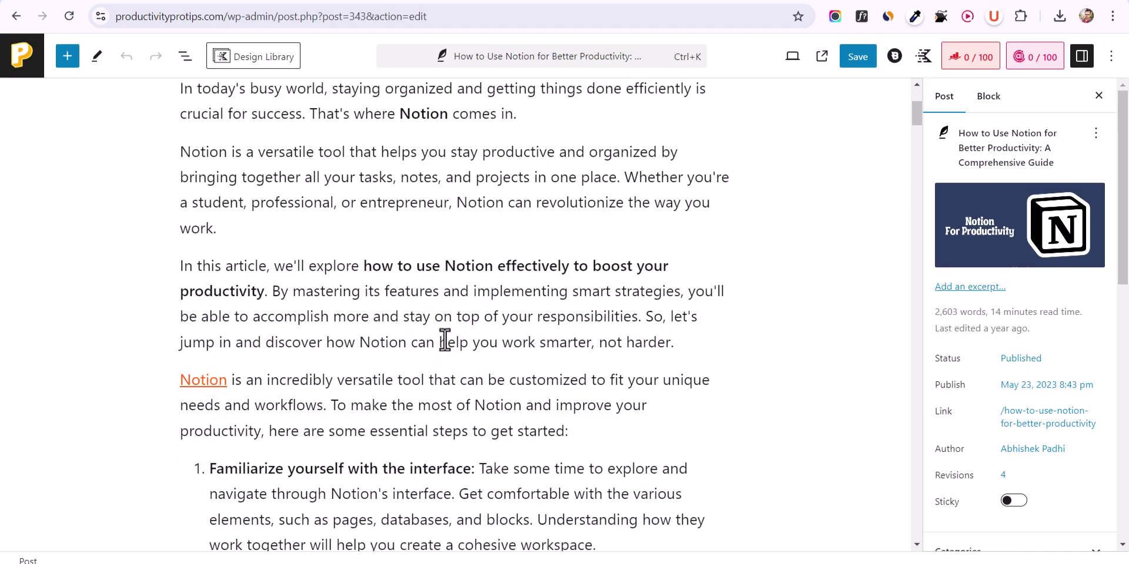
{"action": "scroll", "coordinate": [433, 330], "scroll_direction": "up", "scroll_amount": 4}
{"action": "scroll", "coordinate": [315, 297], "scroll_direction": "up", "scroll_amount": 3}
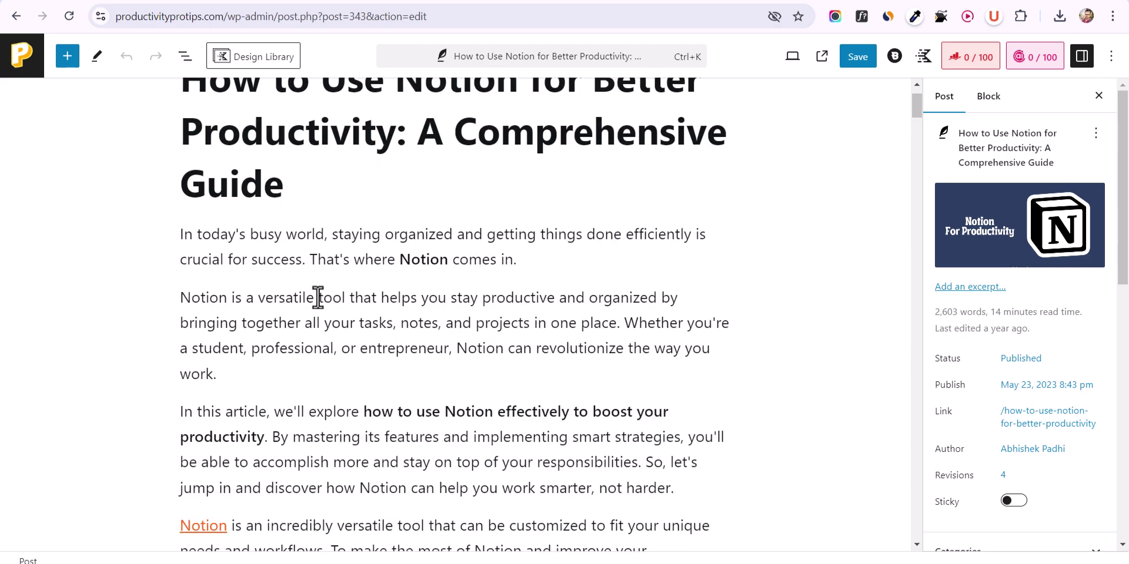
{"action": "scroll", "coordinate": [341, 300], "scroll_direction": "down", "scroll_amount": 4}
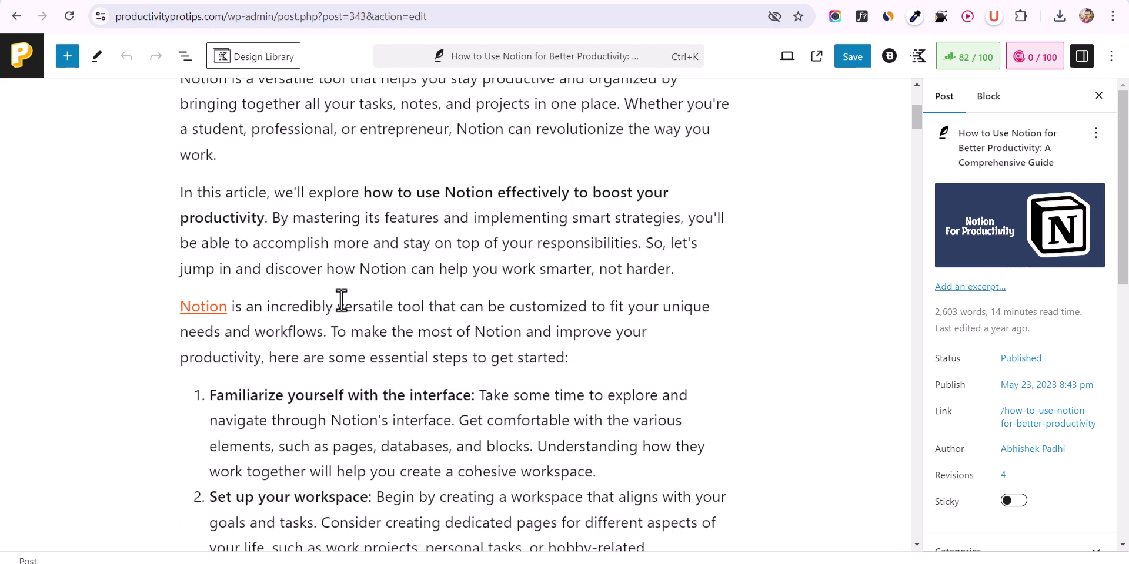
{"action": "left_click", "coordinate": [691, 273]}
{"action": "key", "text": "Return"}
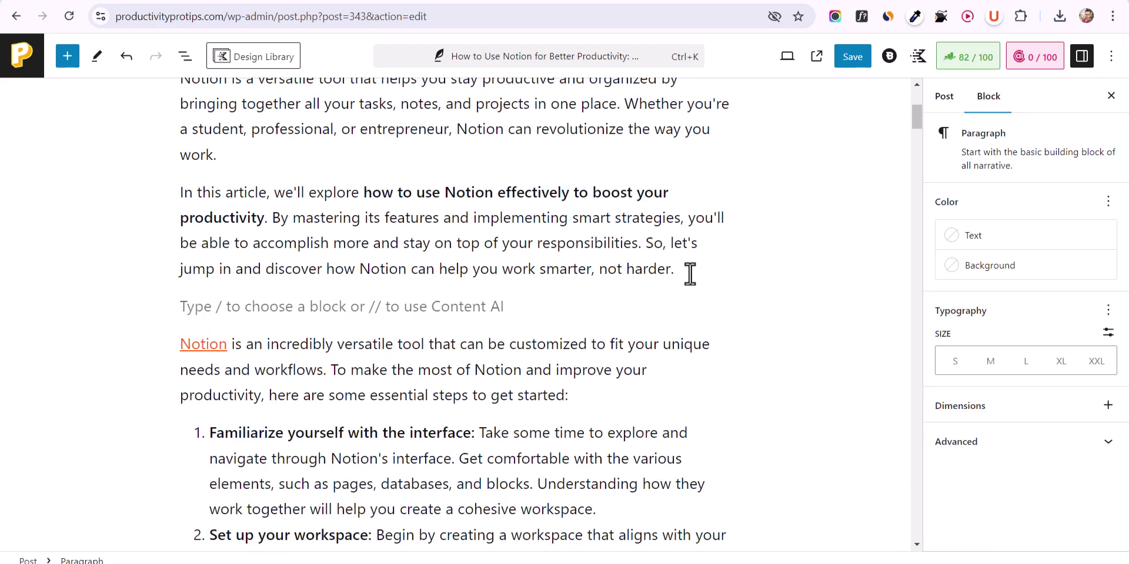
{"action": "key", "text": "ctrl+v"}
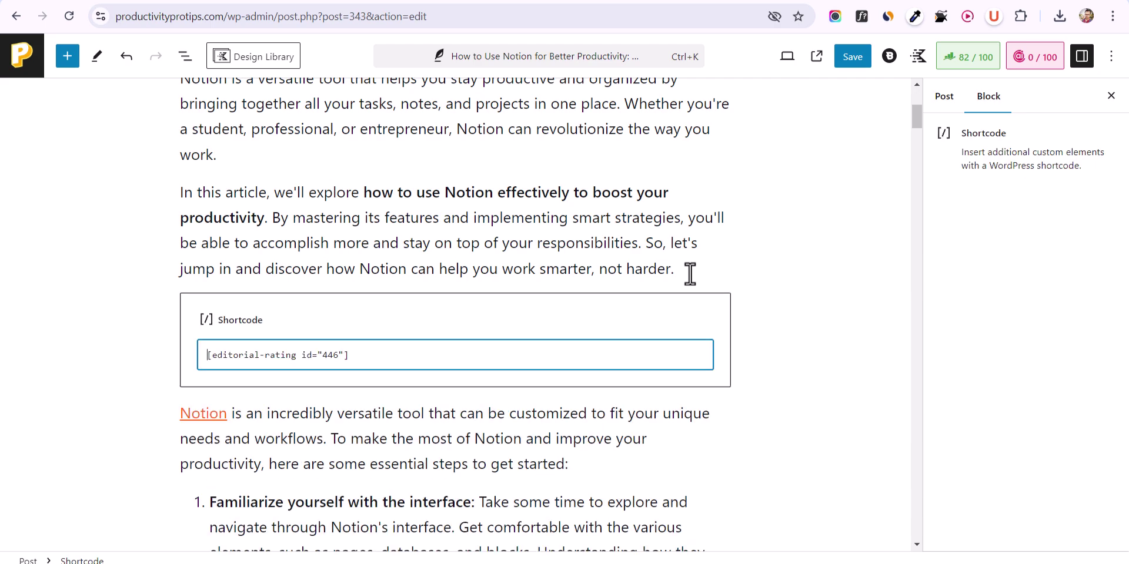
{"action": "left_click", "coordinate": [853, 61]}
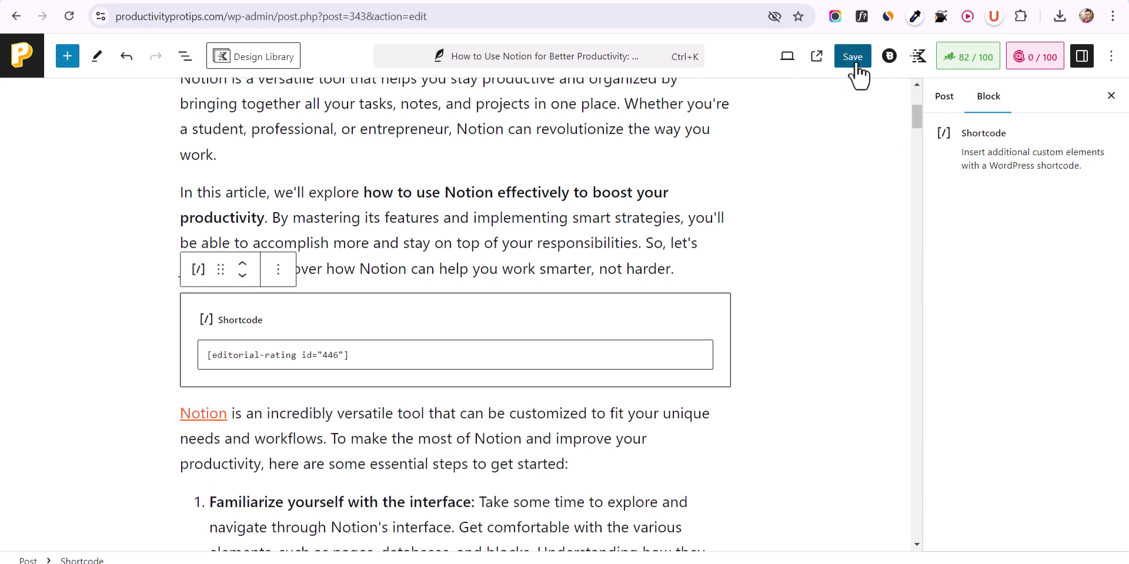
View the live post and examine the Notion review box's score, rating bars, pros, cons, bottomline and width.
{"action": "left_click", "coordinate": [815, 64]}
{"action": "scroll", "coordinate": [705, 272], "scroll_direction": "down", "scroll_amount": 10}
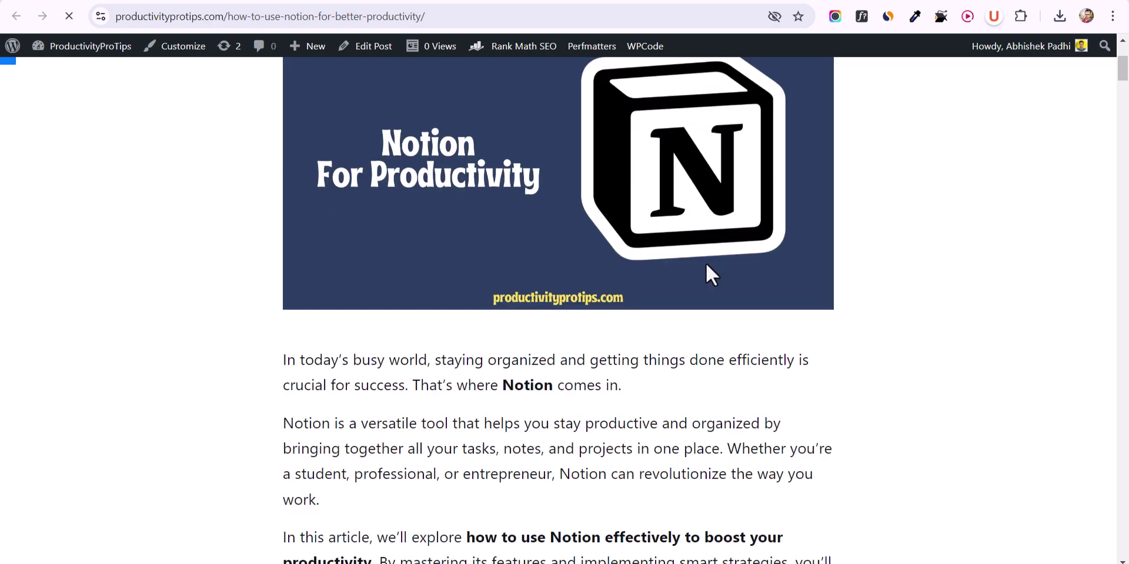
{"action": "scroll", "coordinate": [705, 263], "scroll_direction": "down", "scroll_amount": 6}
{"action": "scroll", "coordinate": [588, 288], "scroll_direction": "up", "scroll_amount": 2}
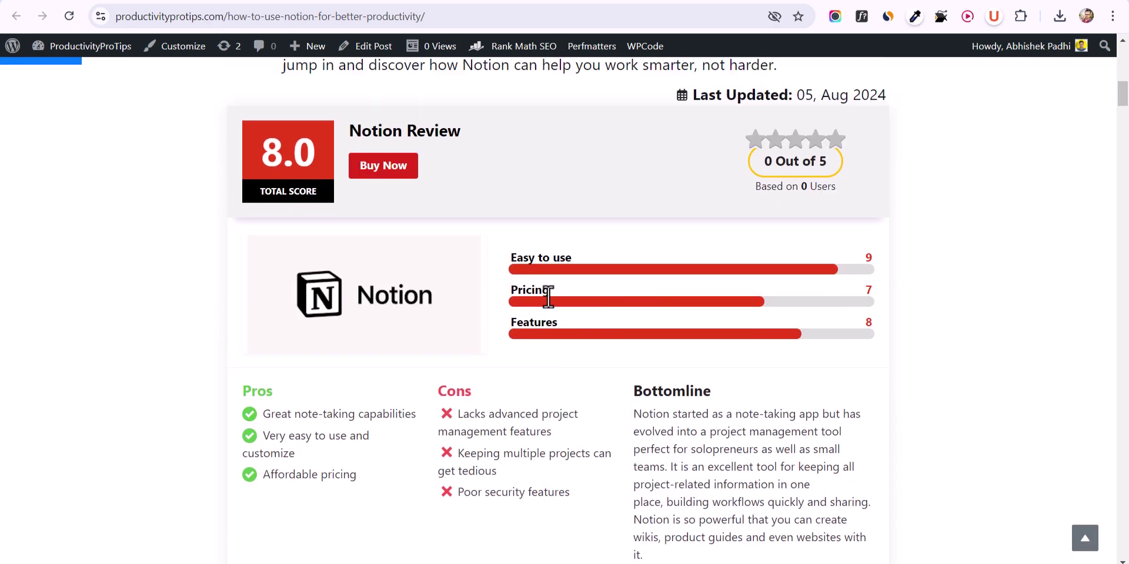
{"action": "scroll", "coordinate": [588, 305], "scroll_direction": "down", "scroll_amount": 6}
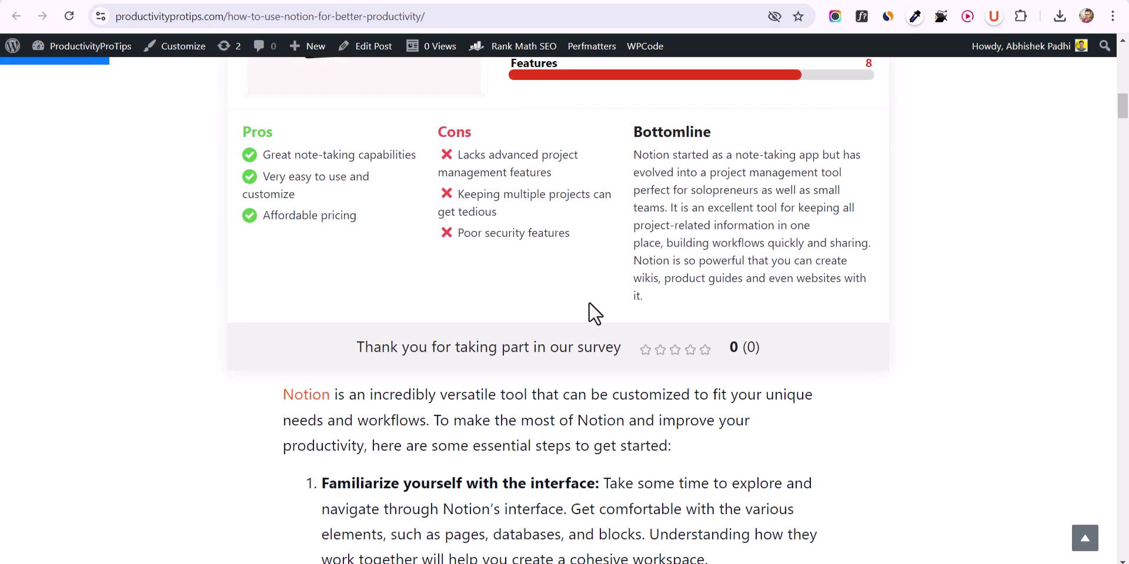
{"action": "scroll", "coordinate": [588, 305], "scroll_direction": "up", "scroll_amount": 4}
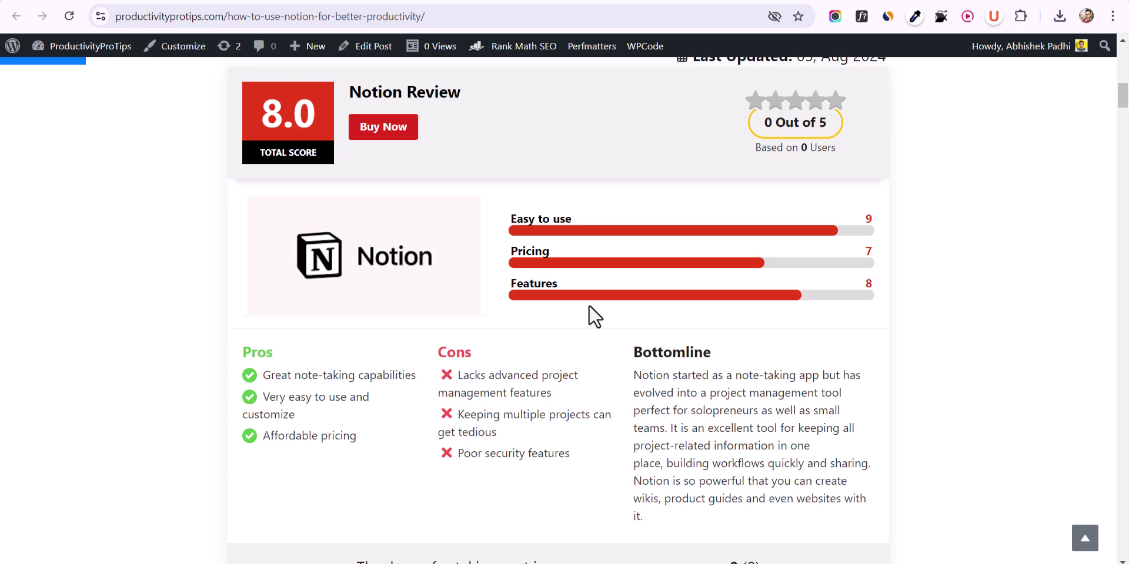
{"action": "scroll", "coordinate": [589, 306], "scroll_direction": "up", "scroll_amount": 1}
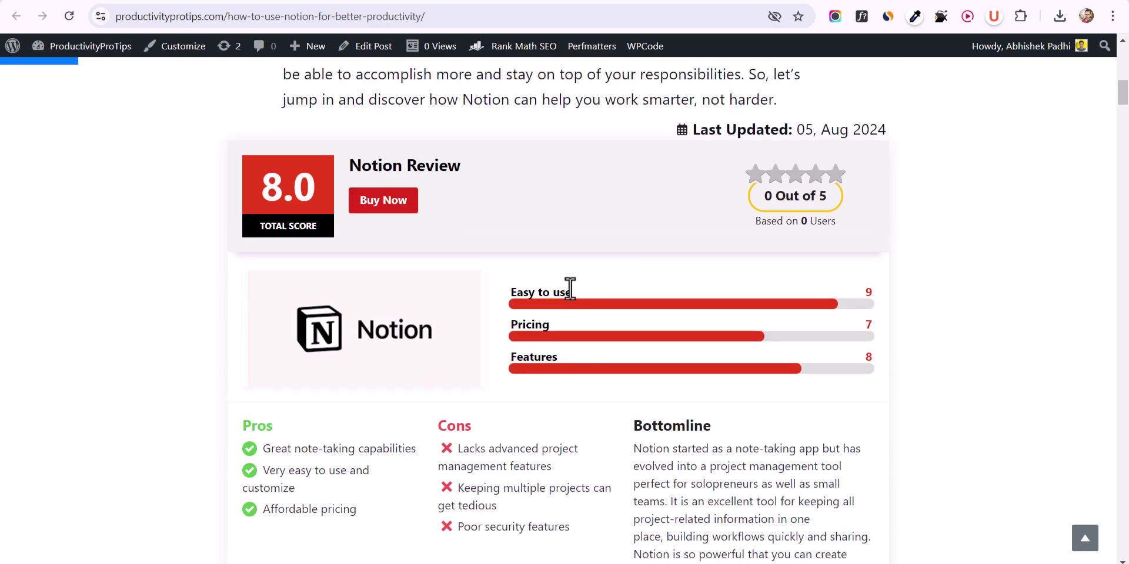
{"action": "scroll", "coordinate": [568, 294], "scroll_direction": "up", "scroll_amount": 2}
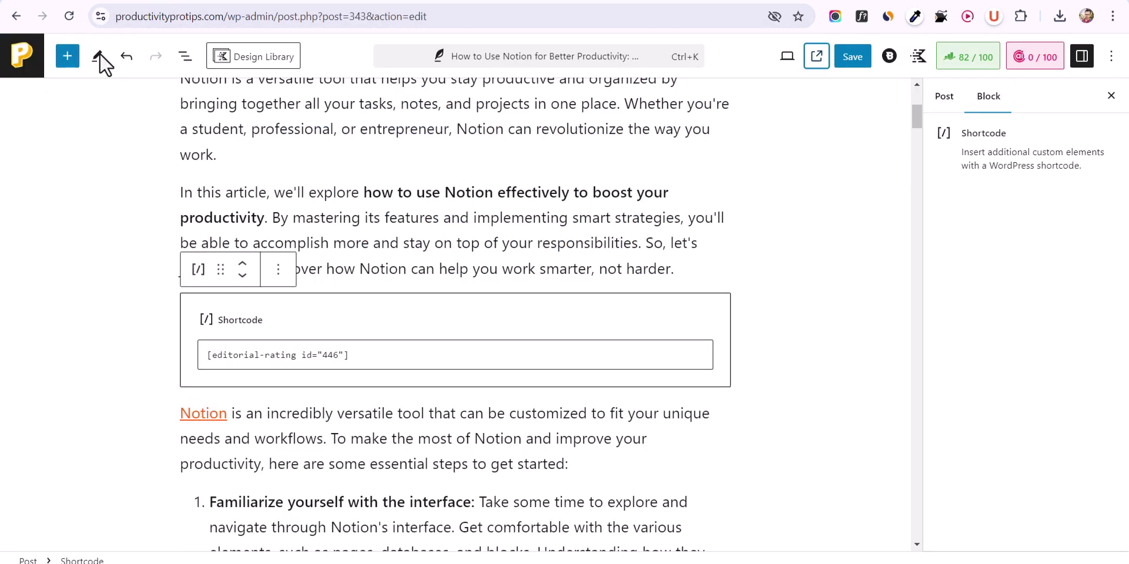
Edit Notion Review among the Editorial Rating reviews, set its maximum width to 700 px and update it.
{"action": "left_click", "coordinate": [21, 56]}
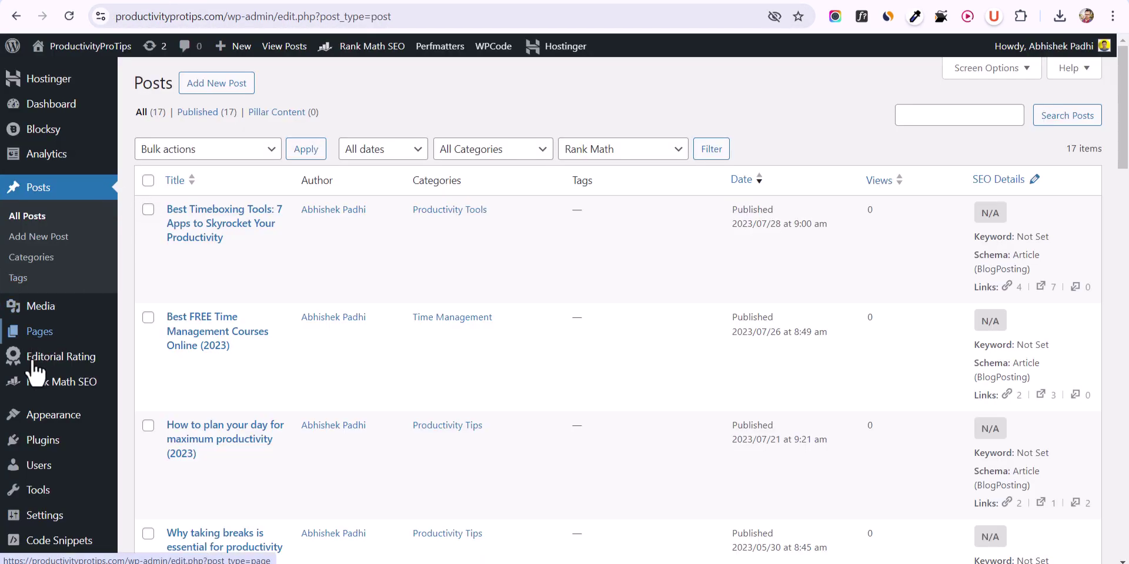
{"action": "left_click", "coordinate": [34, 360]}
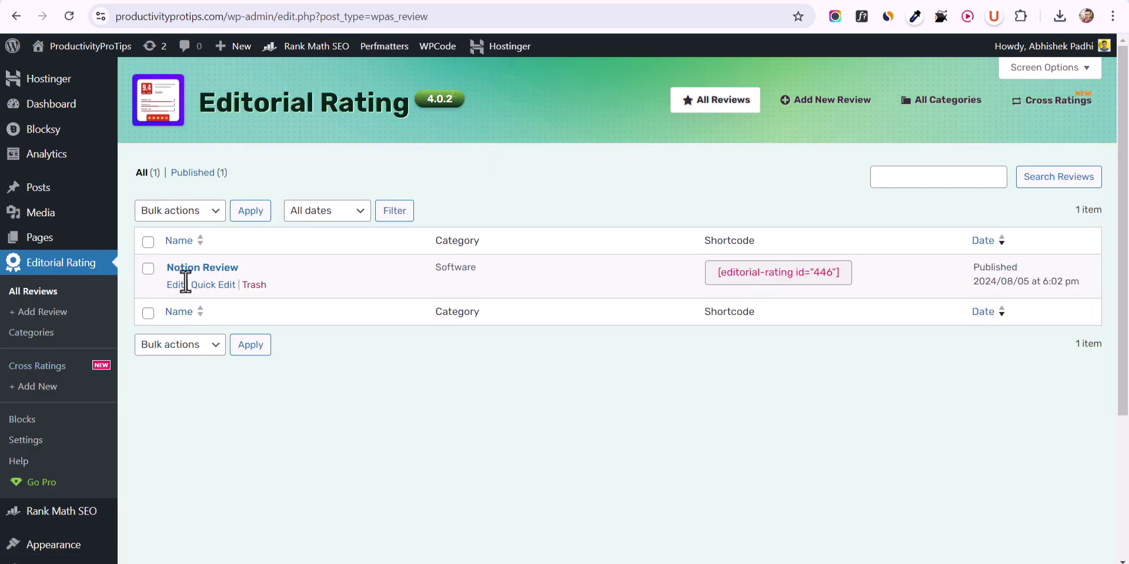
{"action": "left_click", "coordinate": [171, 285]}
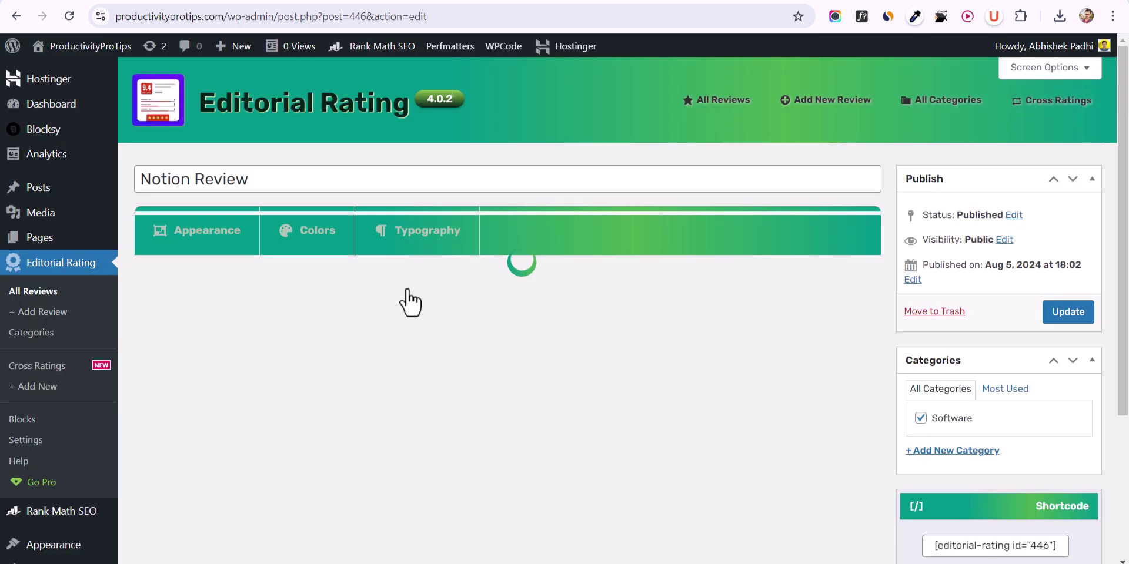
{"action": "scroll", "coordinate": [447, 281], "scroll_direction": "down", "scroll_amount": 7}
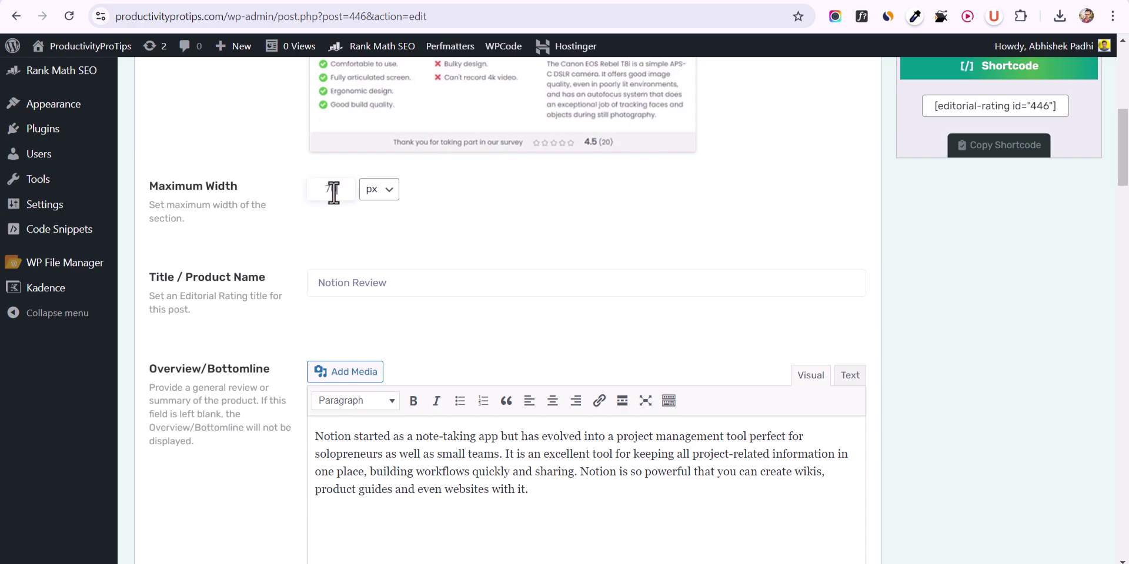
{"action": "scroll", "coordinate": [856, 239], "scroll_direction": "up", "scroll_amount": 6}
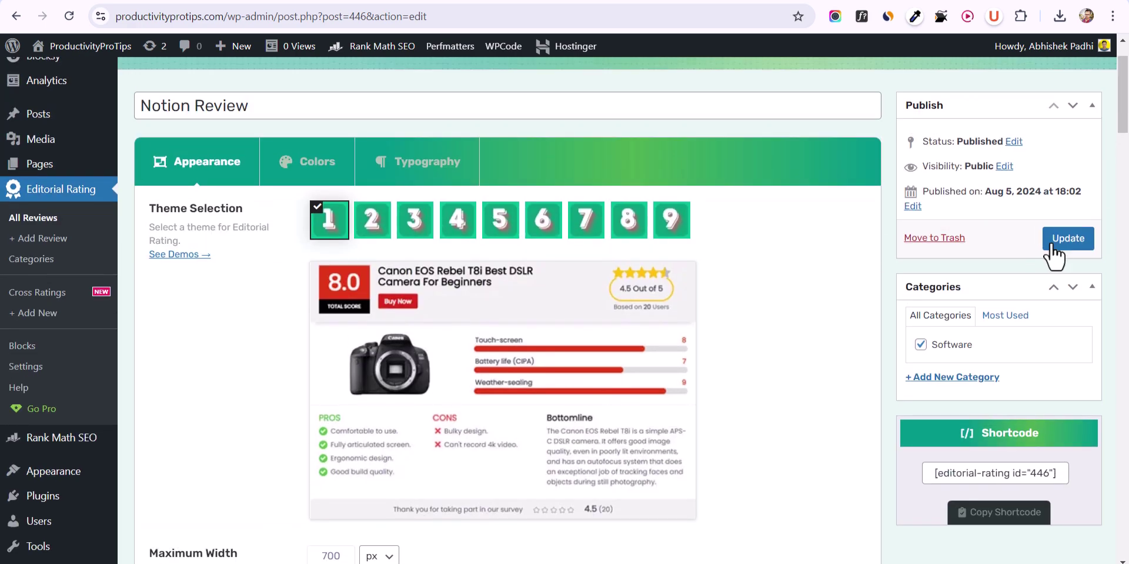
{"action": "left_click", "coordinate": [1067, 239]}
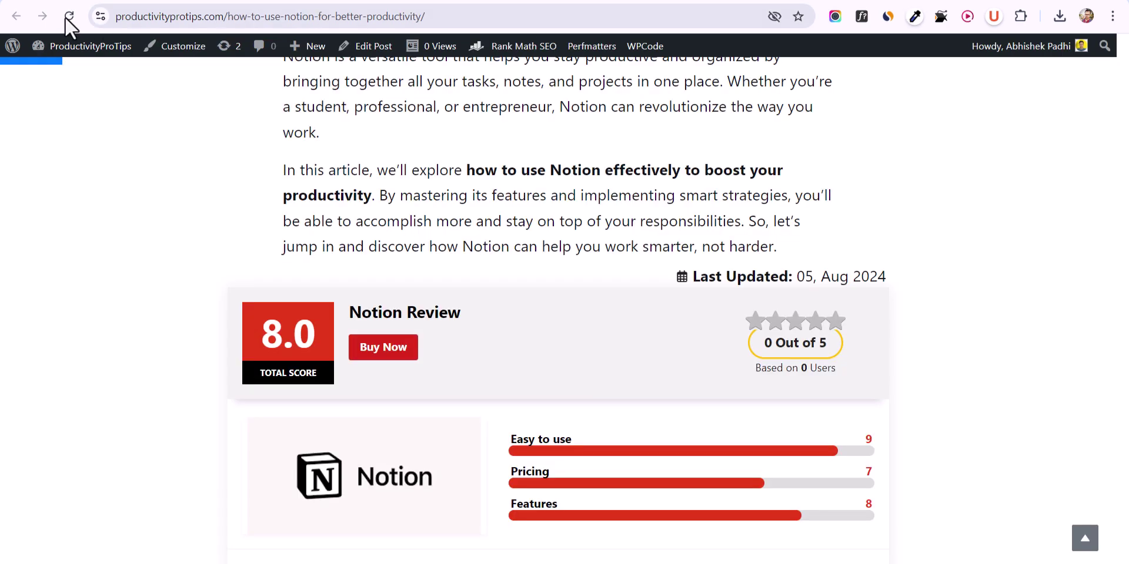
Reload the live Notion post and examine the review box's new width, rating bars, pros, cons and bottomline.
{"action": "left_click", "coordinate": [65, 17]}
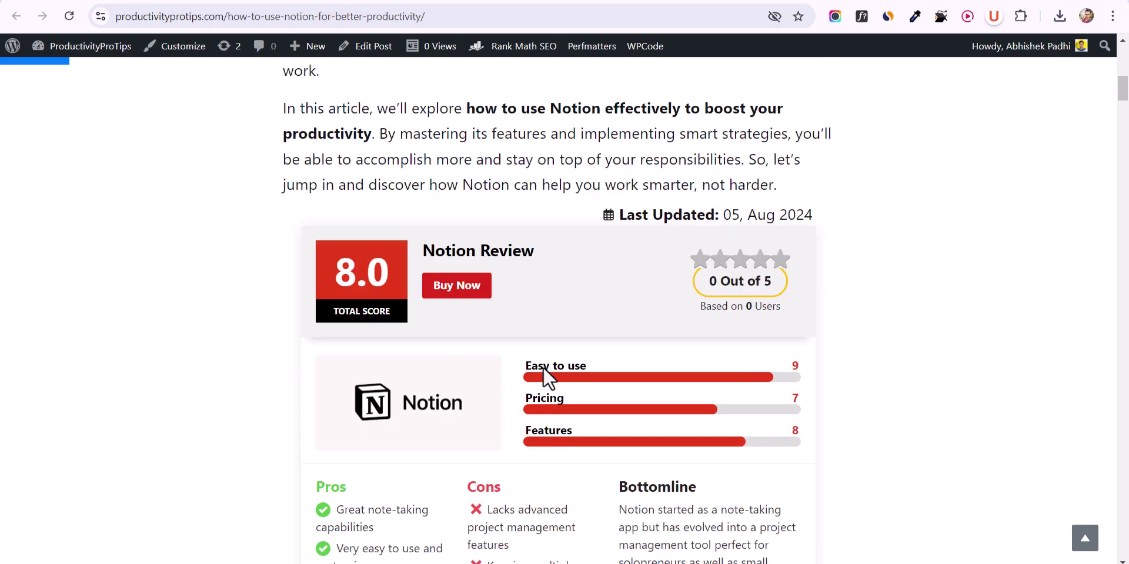
{"action": "scroll", "coordinate": [525, 347], "scroll_direction": "down", "scroll_amount": 6}
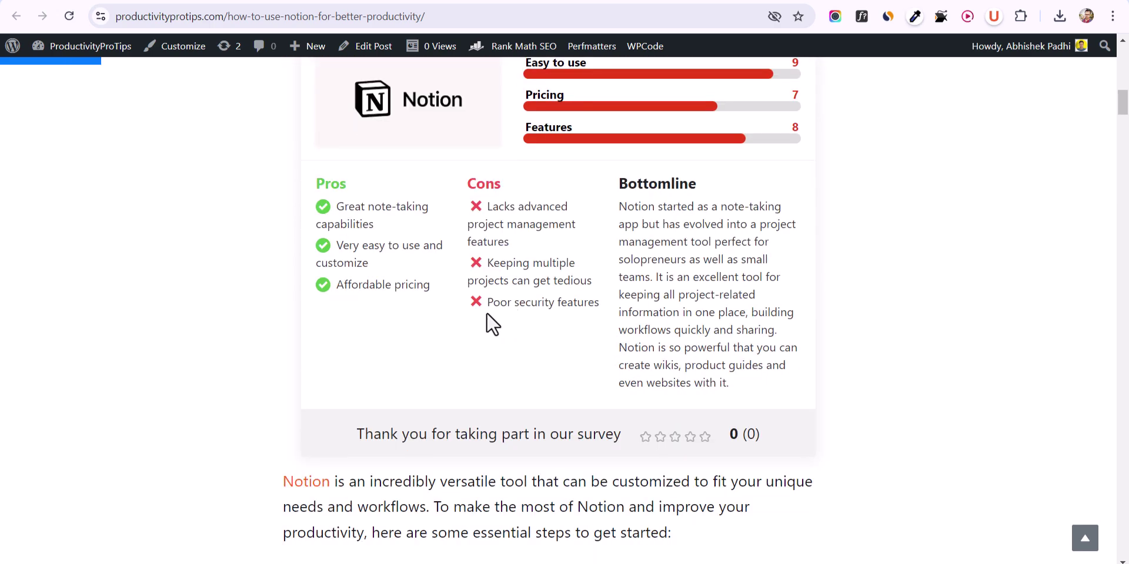
{"action": "scroll", "coordinate": [559, 311], "scroll_direction": "up", "scroll_amount": 4}
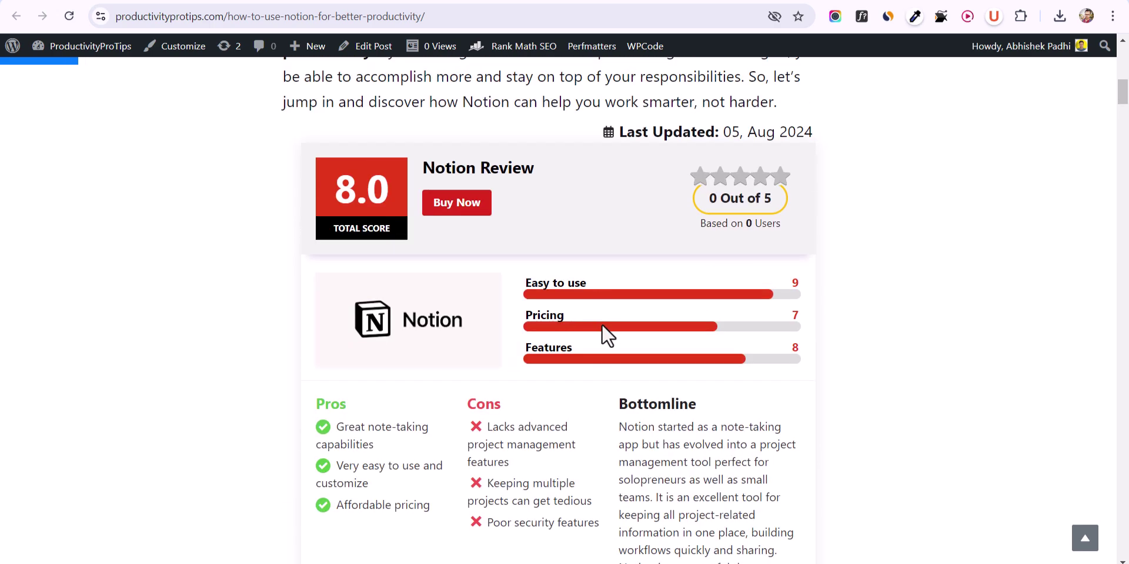
{"action": "scroll", "coordinate": [602, 325], "scroll_direction": "down", "scroll_amount": 1}
{"action": "scroll", "coordinate": [678, 302], "scroll_direction": "down", "scroll_amount": 2}
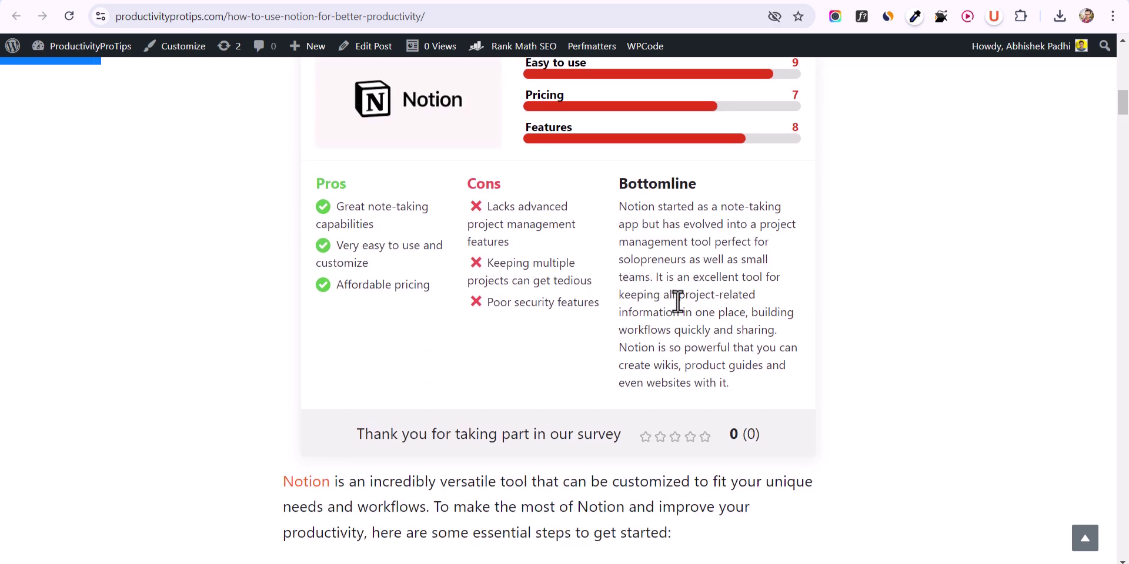
{"action": "scroll", "coordinate": [669, 266], "scroll_direction": "up", "scroll_amount": 2}
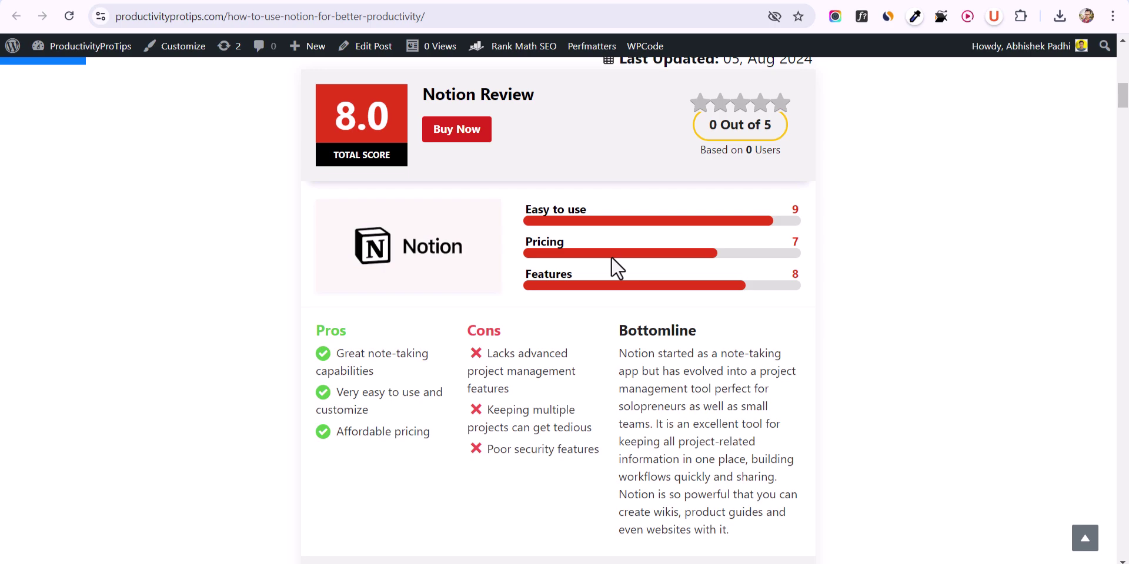
{"action": "scroll", "coordinate": [612, 256], "scroll_direction": "up", "scroll_amount": 1}
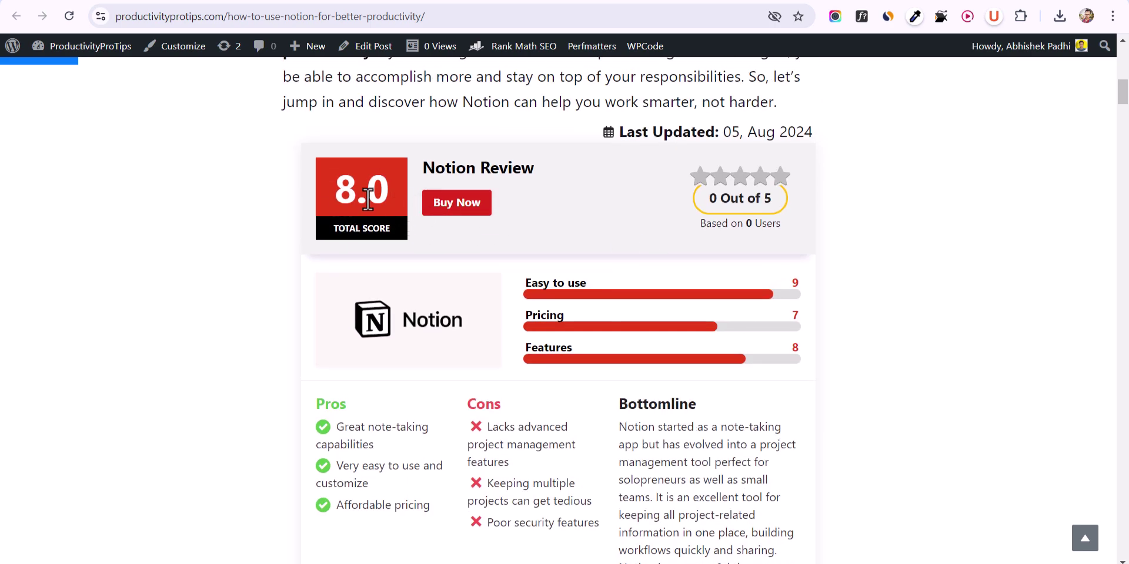
Give the Notion review five stars in its survey row and test the Buy Now link, returning to the post.
{"action": "scroll", "coordinate": [457, 258], "scroll_direction": "down", "scroll_amount": 5}
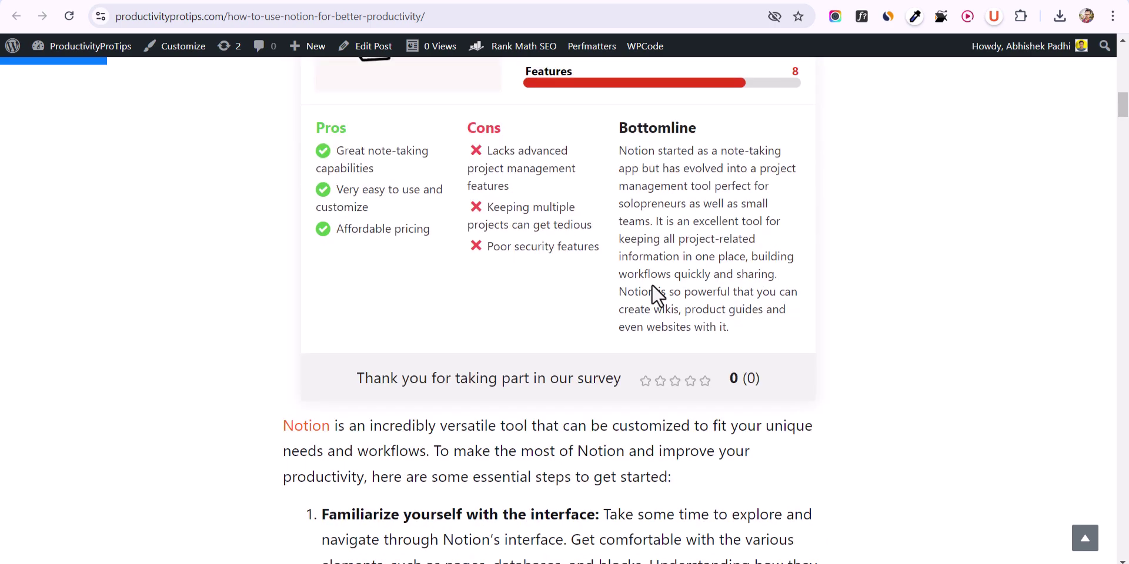
{"action": "scroll", "coordinate": [700, 306], "scroll_direction": "up", "scroll_amount": 4}
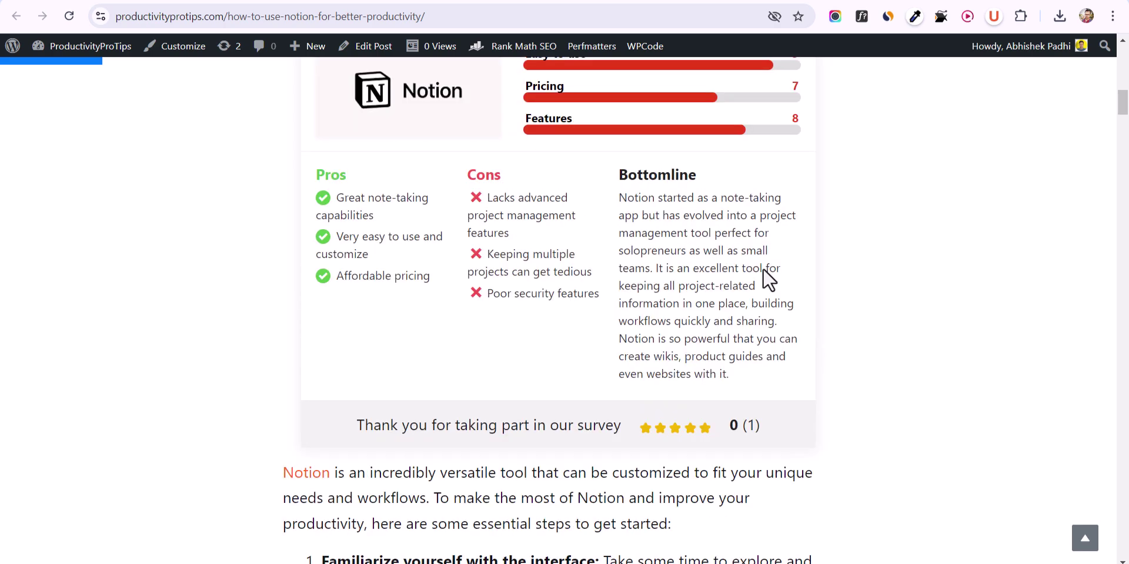
{"action": "scroll", "coordinate": [692, 233], "scroll_direction": "up", "scroll_amount": 1}
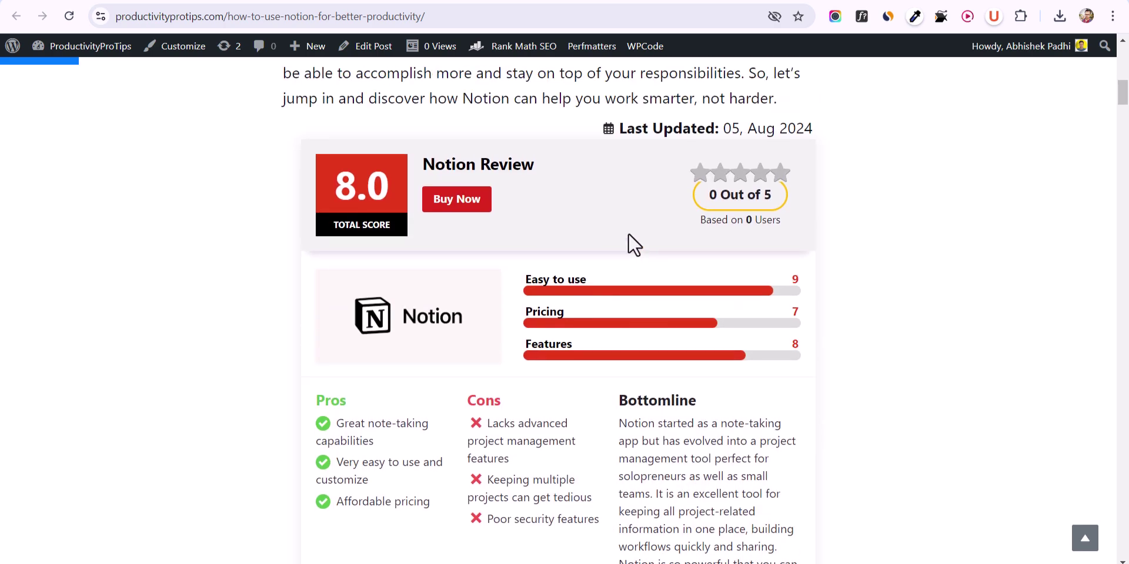
{"action": "left_click", "coordinate": [464, 212]}
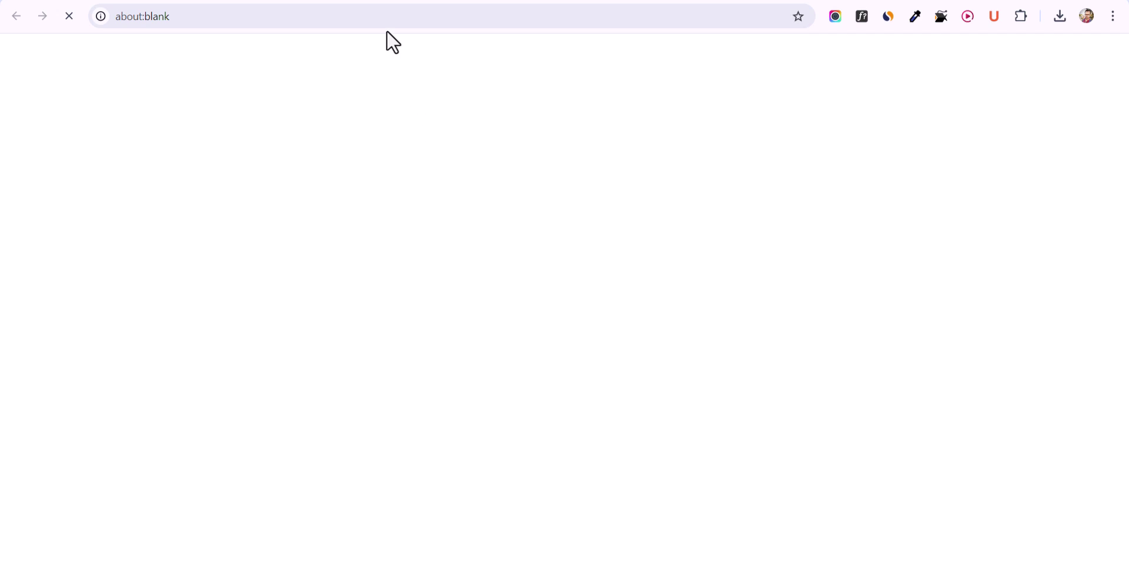
{"action": "key", "text": "ctrl+w"}
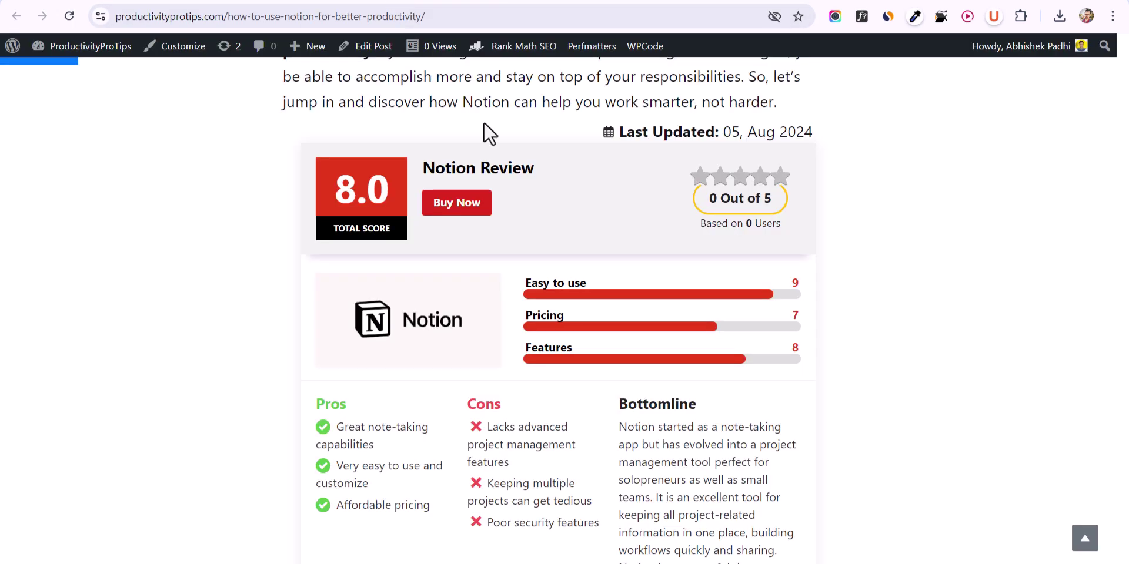
{"action": "scroll", "coordinate": [835, 259], "scroll_direction": "up", "scroll_amount": 2}
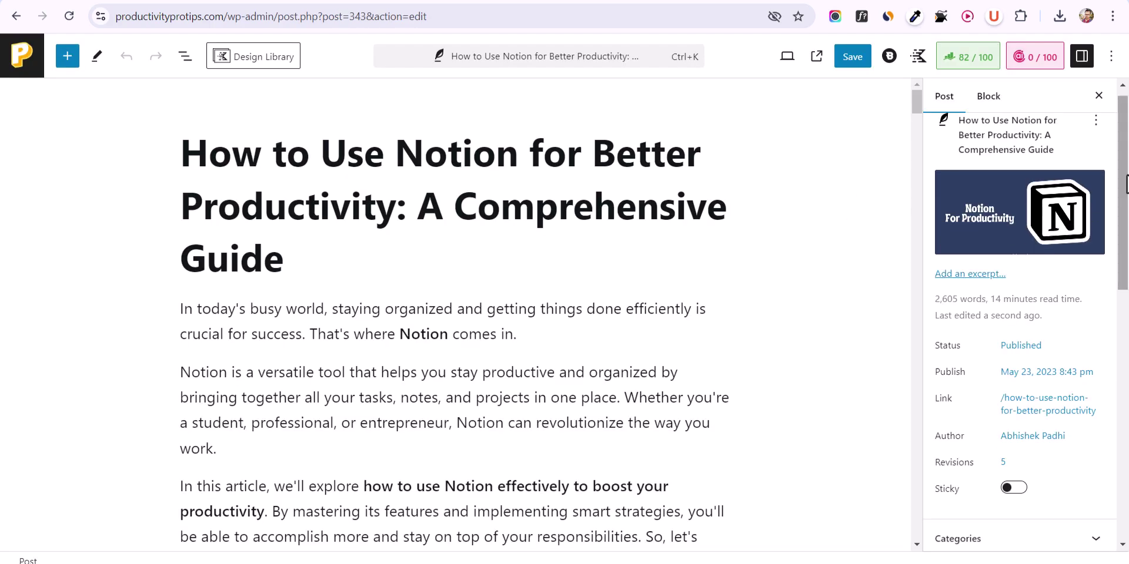
In the post's Editorial Rating Options, search for "notio" and select Notion Review for schema and user review comment data.
{"action": "scroll", "coordinate": [1112, 244], "scroll_direction": "down", "scroll_amount": 10}
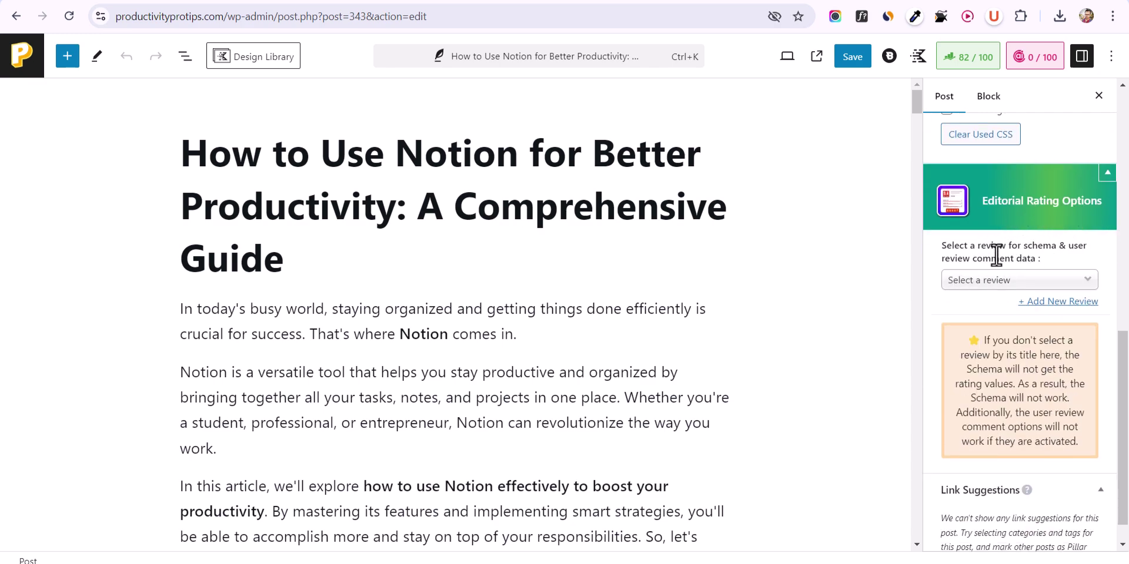
{"action": "left_click", "coordinate": [1012, 282]}
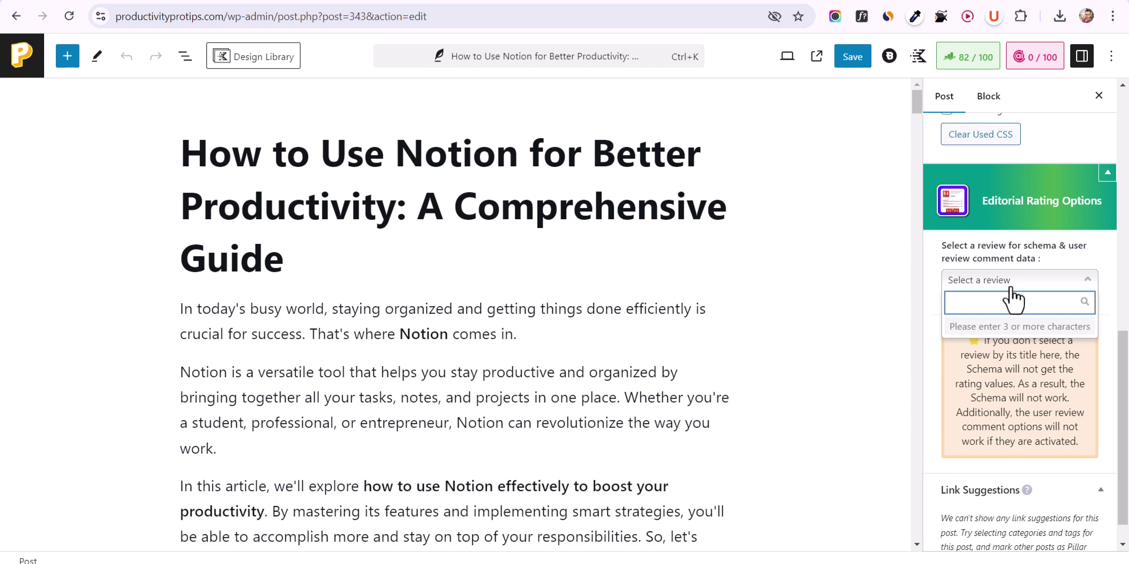
{"action": "type", "text": "notio"}
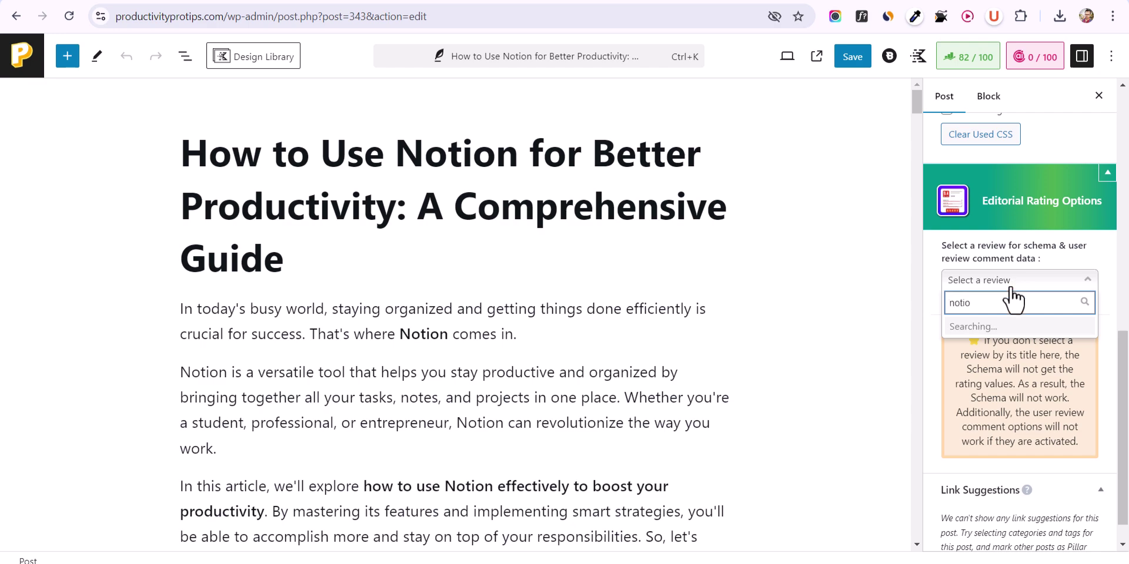
{"action": "left_click", "coordinate": [1000, 327]}
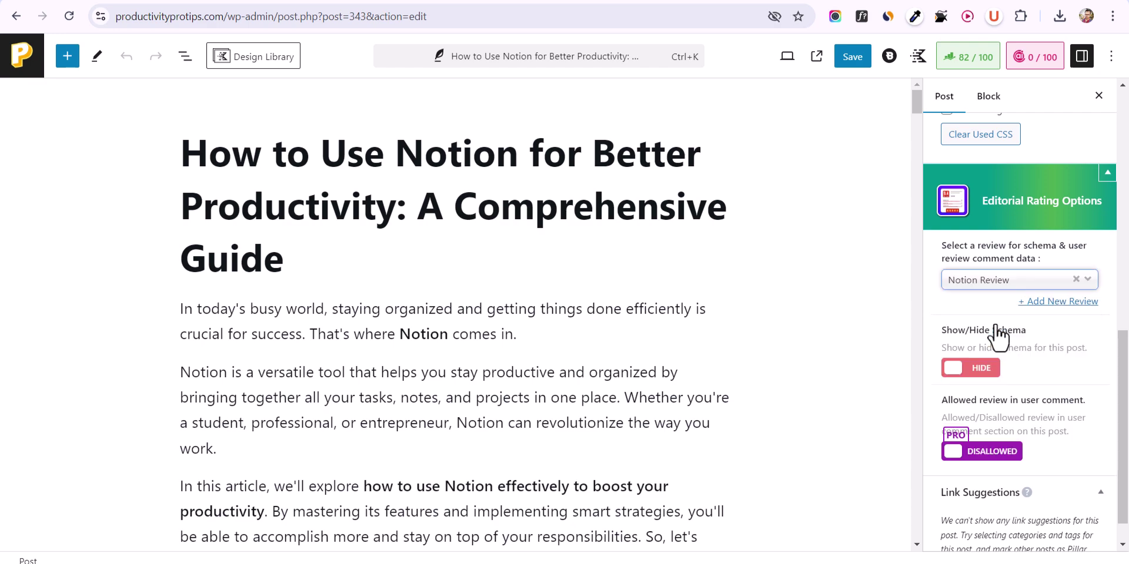
Set the post's schema to Show, enter the author's full name as Schema Author Name and save the post.
{"action": "scroll", "coordinate": [1011, 326], "scroll_direction": "down", "scroll_amount": 1}
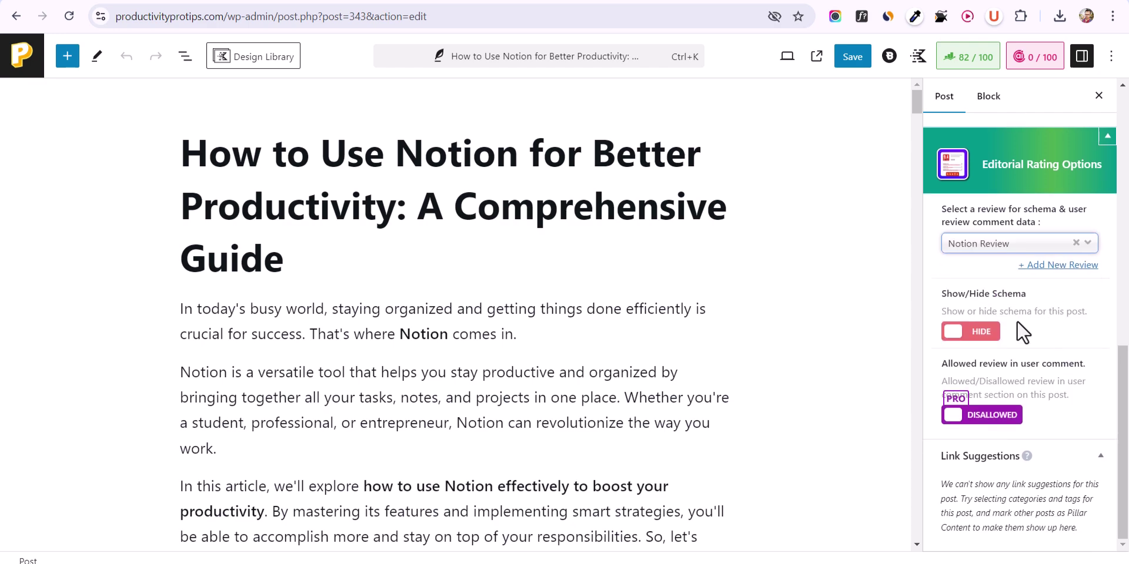
{"action": "left_click", "coordinate": [988, 332]}
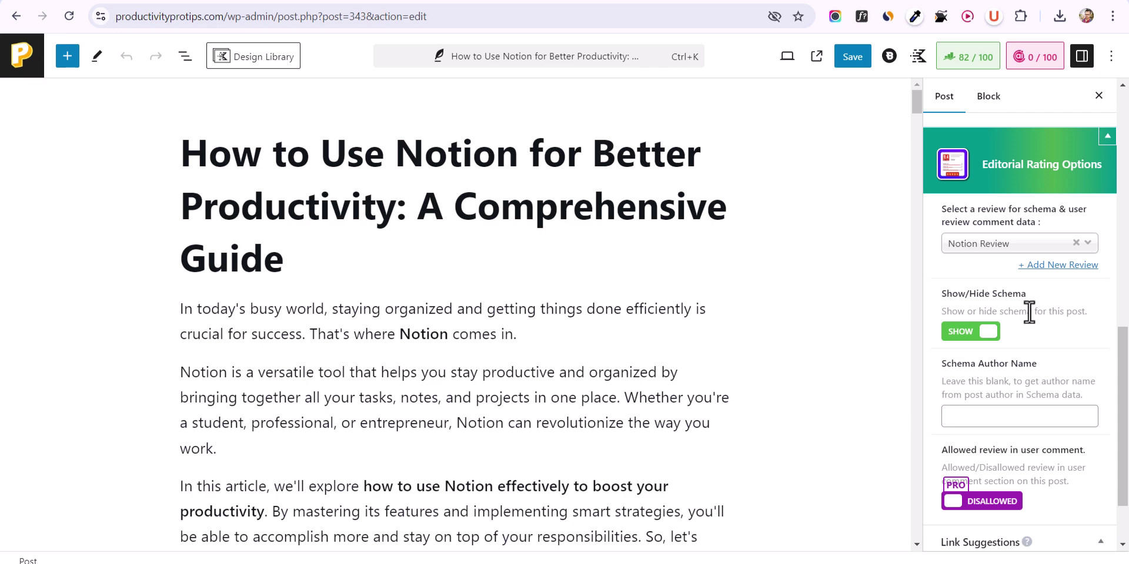
{"action": "scroll", "coordinate": [1029, 315], "scroll_direction": "down", "scroll_amount": 2}
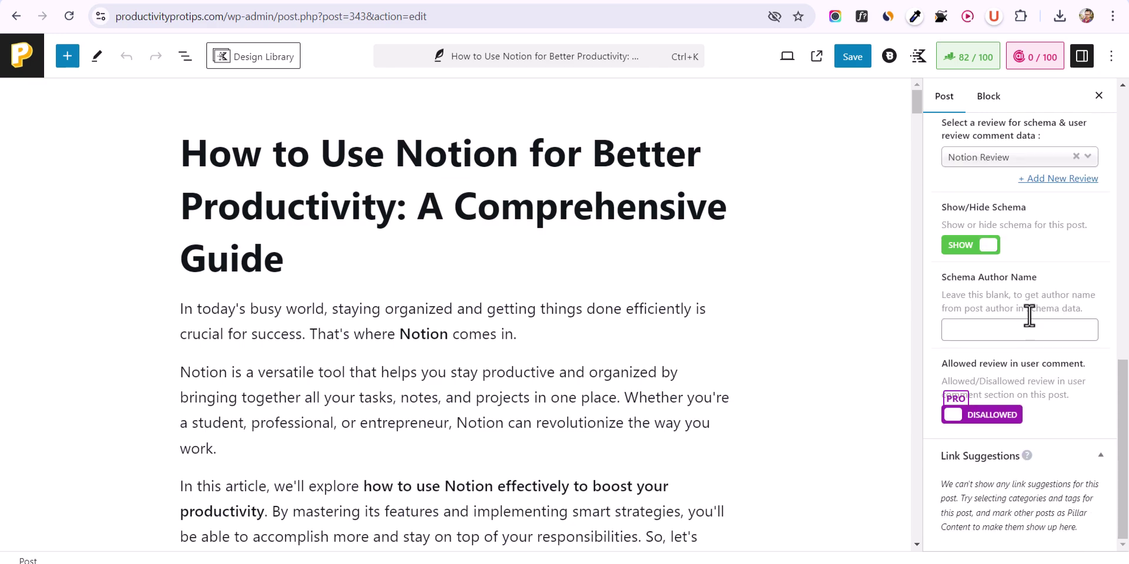
{"action": "left_click", "coordinate": [1003, 331]}
{"action": "type", "text": "Abhishek padhi"}
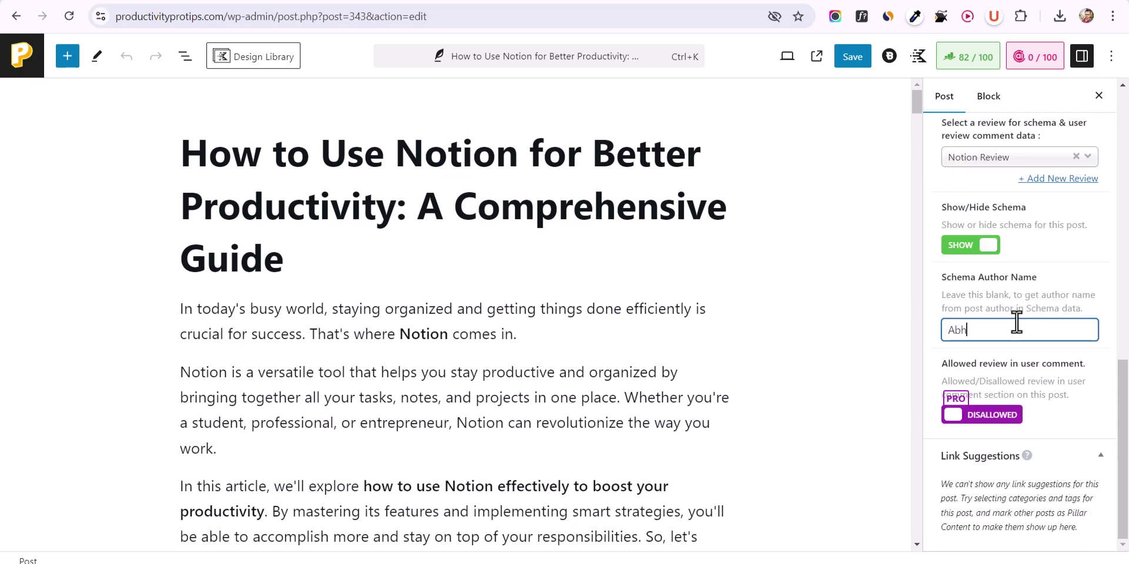
{"action": "left_click", "coordinate": [854, 57]}
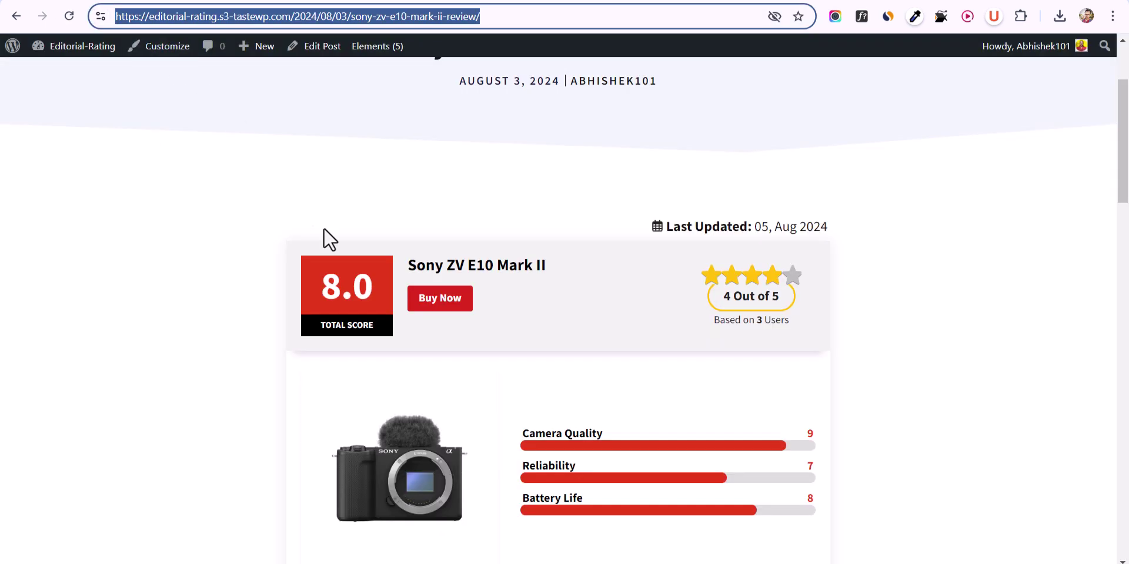
Enable "Make a review?" in the Sony ZV E10 Mark II post's comments and set Camera Quality 6, Reliability 8, Battery Life 5.
{"action": "scroll", "coordinate": [499, 297], "scroll_direction": "down", "scroll_amount": 6}
{"action": "scroll", "coordinate": [599, 291], "scroll_direction": "down", "scroll_amount": 10}
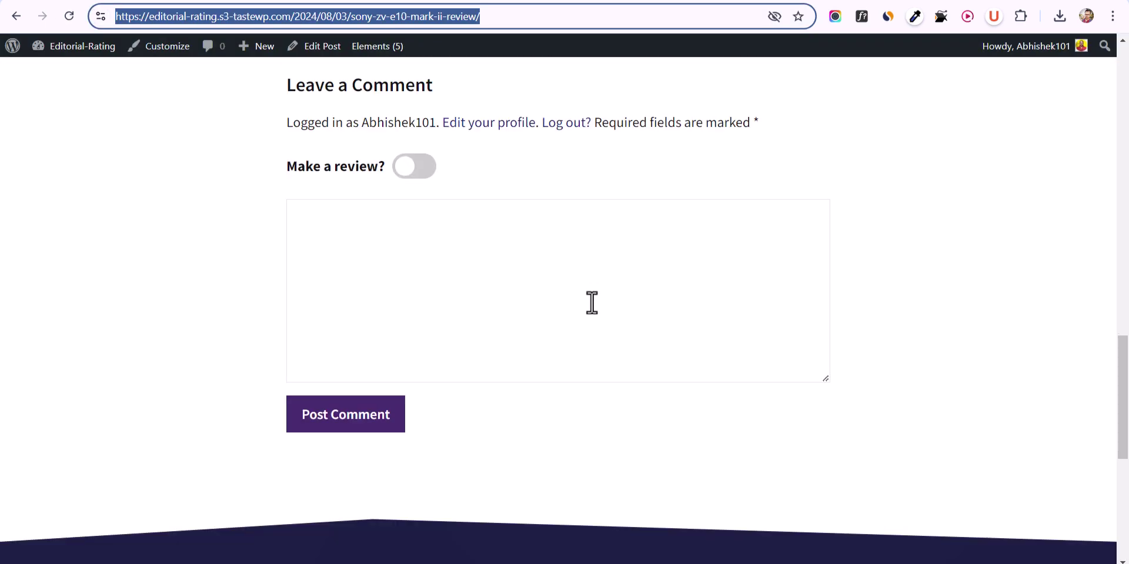
{"action": "scroll", "coordinate": [350, 239], "scroll_direction": "up", "scroll_amount": 2}
{"action": "left_click", "coordinate": [423, 259]}
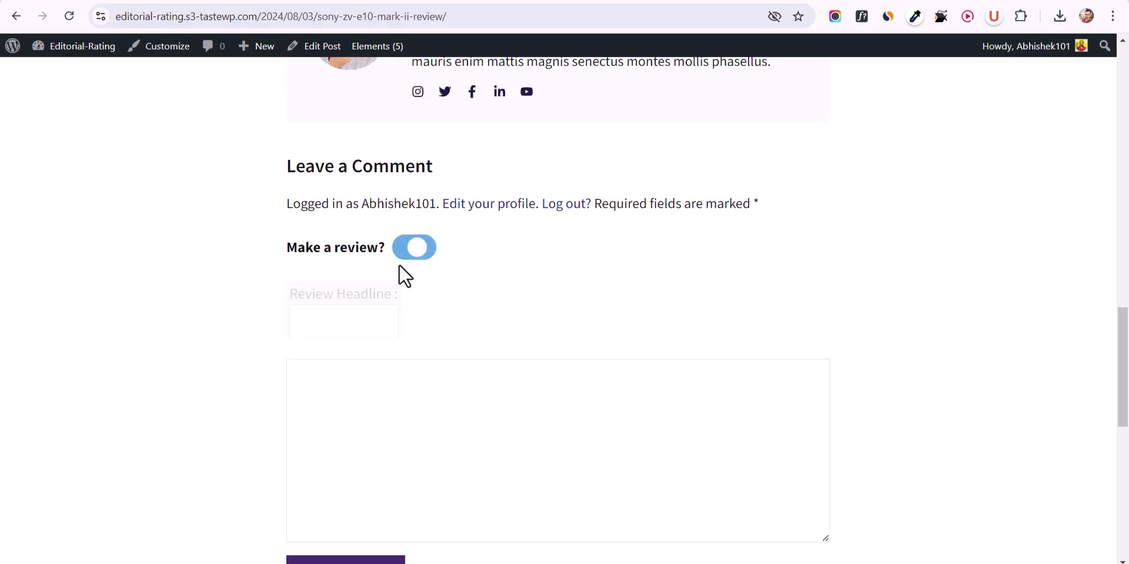
{"action": "scroll", "coordinate": [509, 313], "scroll_direction": "down", "scroll_amount": 3}
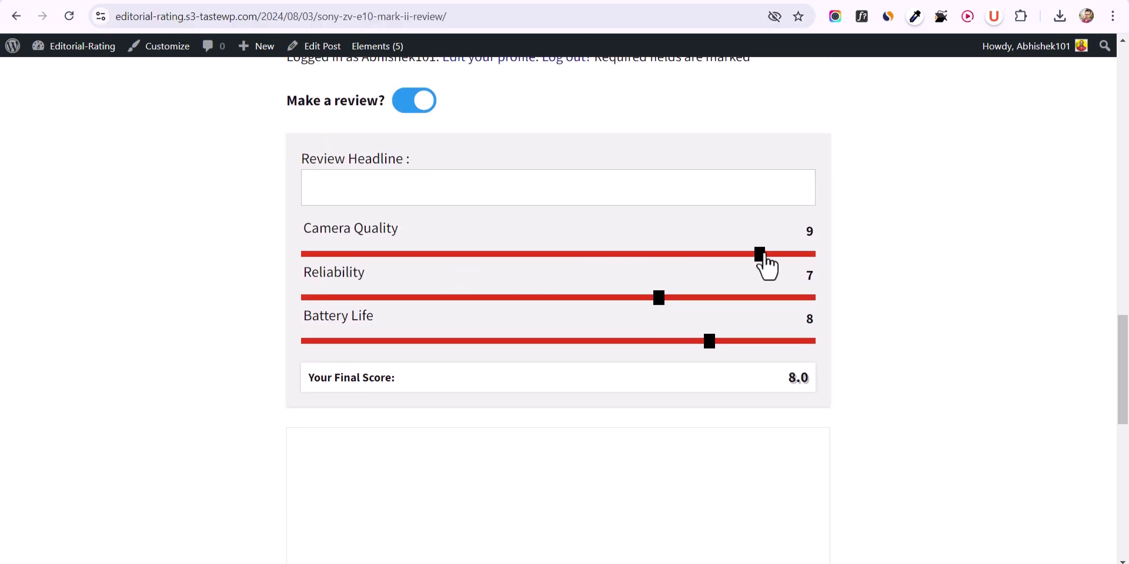
{"action": "left_click_drag", "start_coordinate": [762, 256], "coordinate": [612, 256]}
{"action": "left_click", "coordinate": [689, 301]}
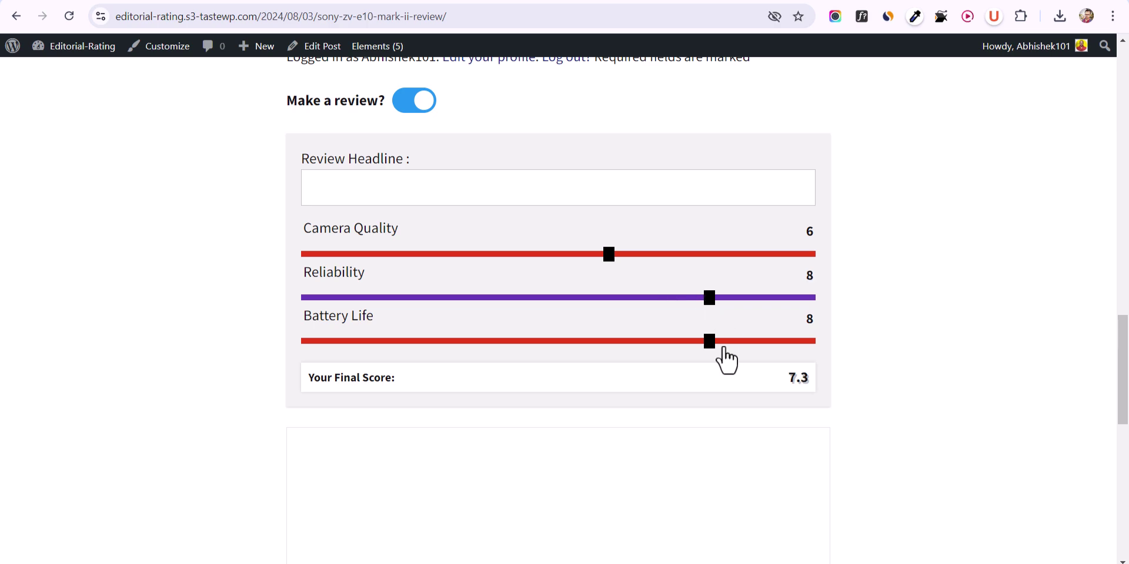
{"action": "left_click_drag", "start_coordinate": [705, 348], "coordinate": [561, 344]}
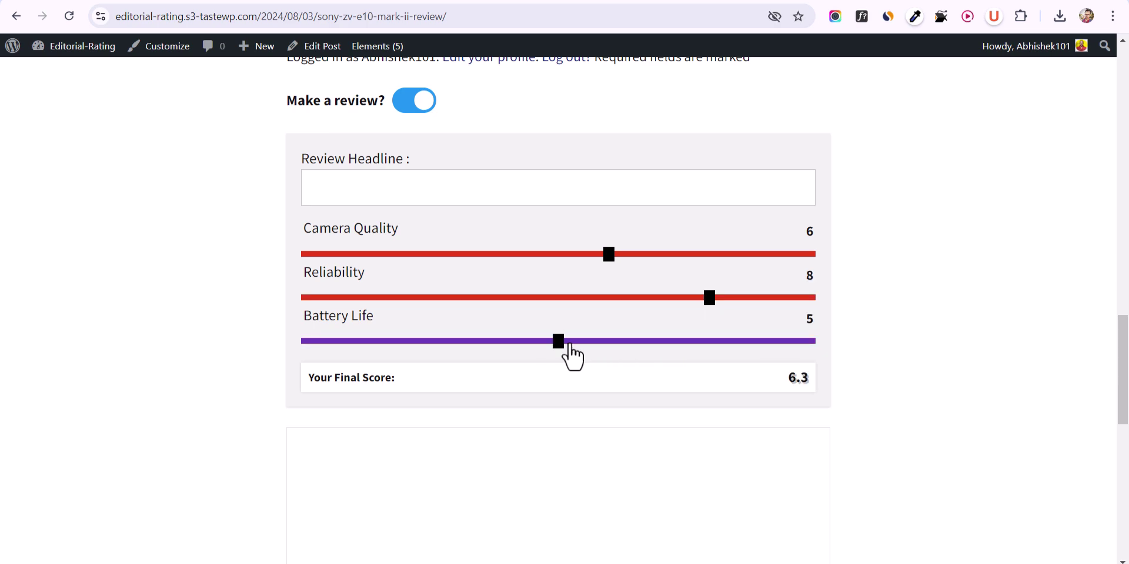
Turn off "Make a review?" in the comment form and go back over the Sony ZV E10 Mark II review box.
{"action": "scroll", "coordinate": [935, 305], "scroll_direction": "up", "scroll_amount": 2}
{"action": "scroll", "coordinate": [441, 312], "scroll_direction": "up", "scroll_amount": 2}
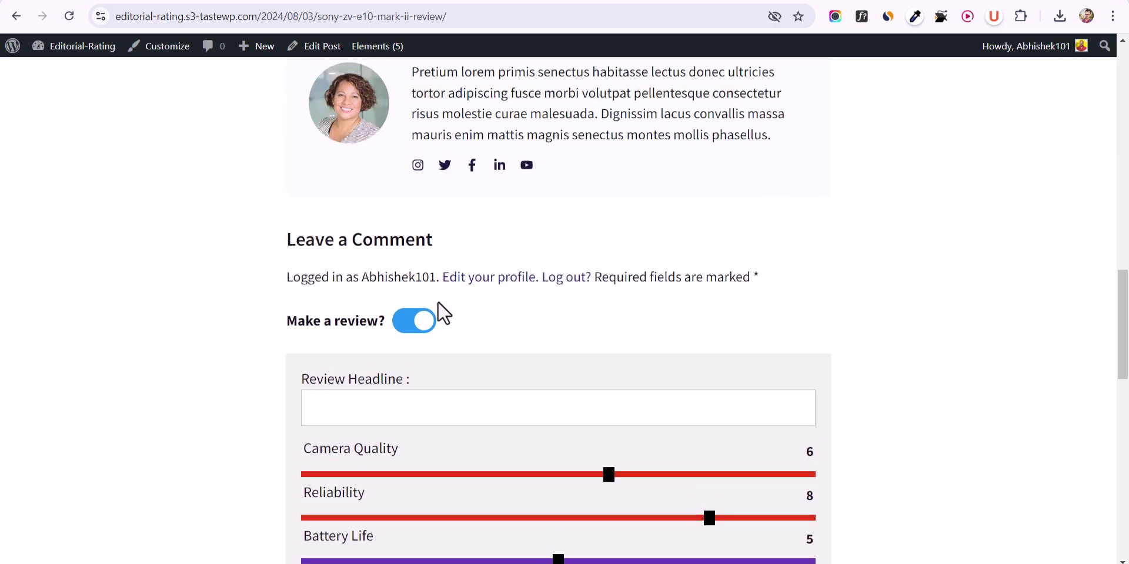
{"action": "left_click", "coordinate": [412, 323]}
{"action": "scroll", "coordinate": [453, 300], "scroll_direction": "up", "scroll_amount": 11}
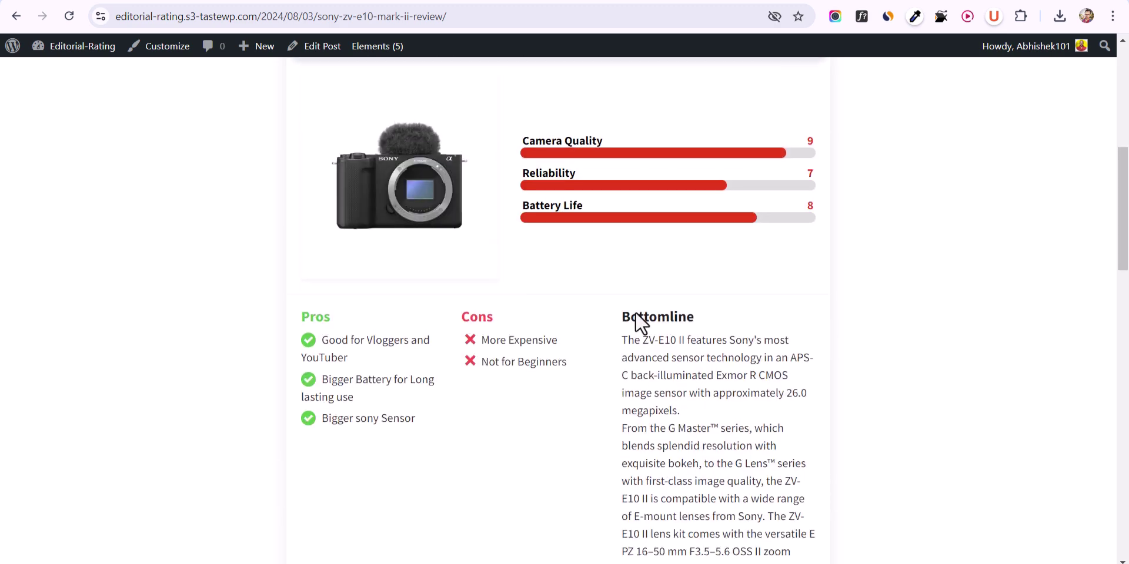
{"action": "scroll", "coordinate": [635, 312], "scroll_direction": "up", "scroll_amount": 3}
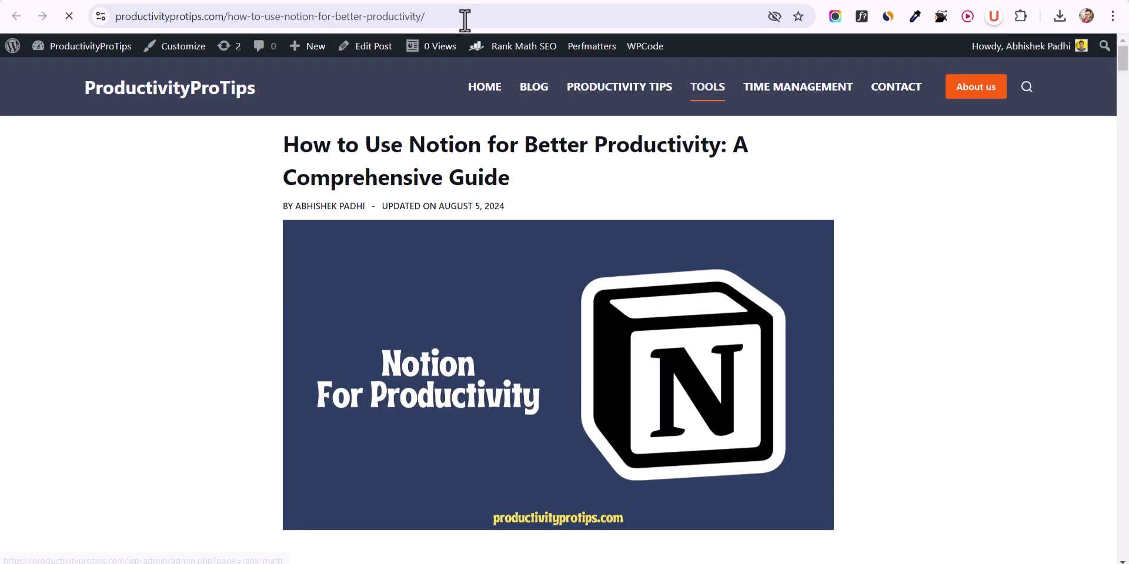
Copy the Notion post's URL and open Google's Rich Results Test by searching for "rich result test tool" in a new tab.
{"action": "left_click", "coordinate": [465, 16]}
{"action": "key", "text": "ctrl+c"}
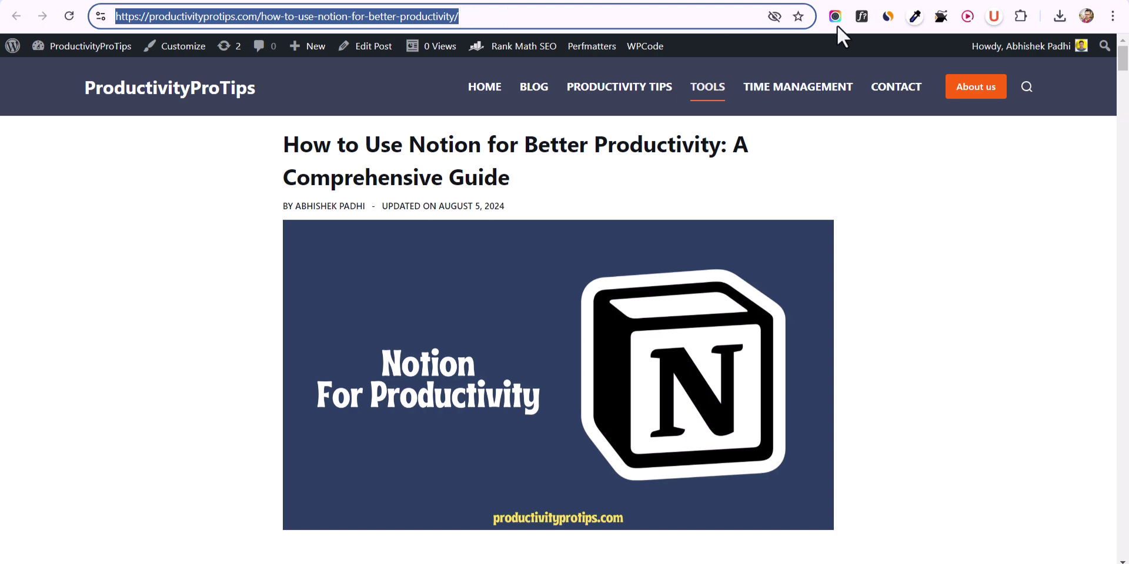
{"action": "key", "text": "ctrl+t"}
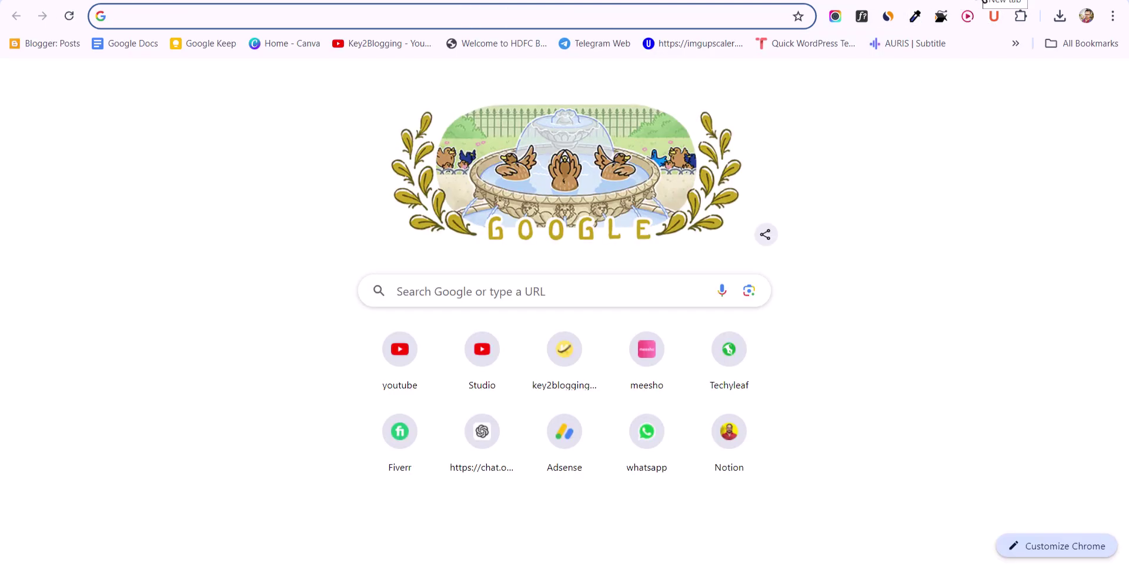
{"action": "type", "text": "rich result test tool"}
{"action": "key", "text": "Return"}
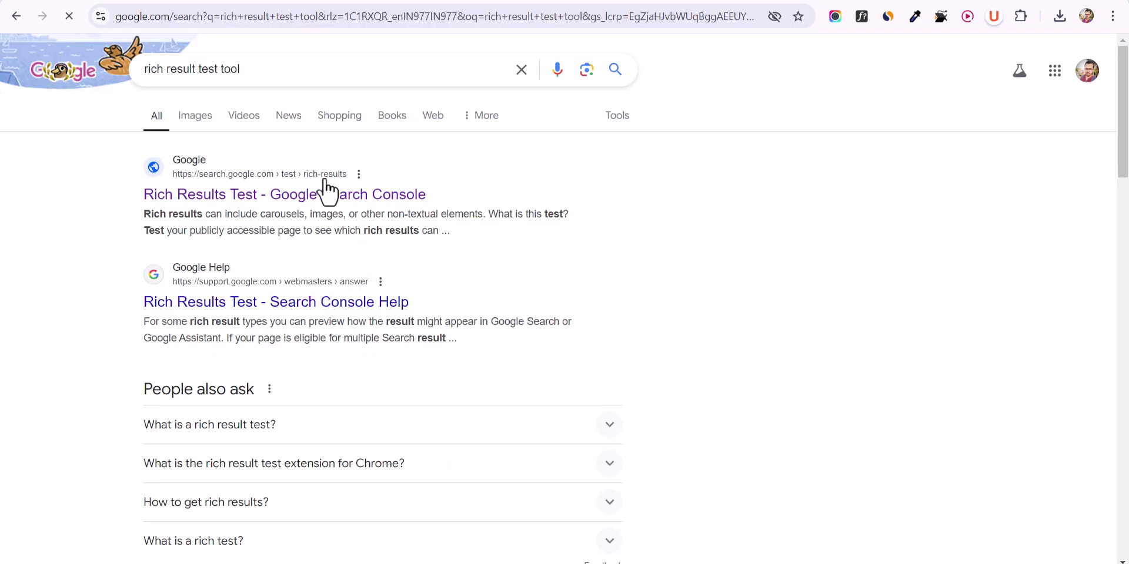
{"action": "left_click", "coordinate": [227, 197]}
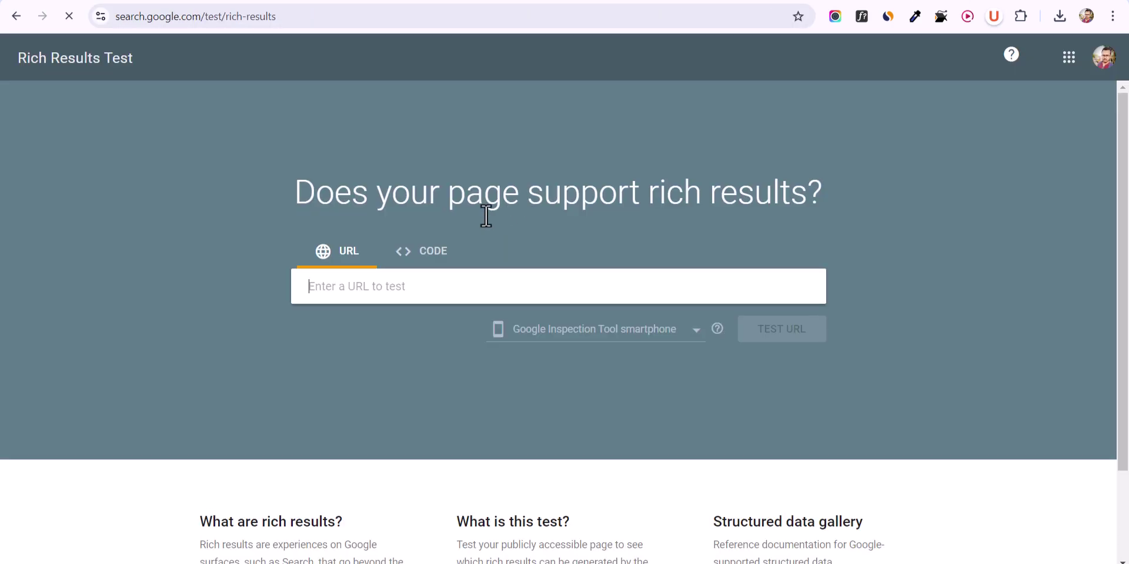
Run the Rich Results Test on the copied URL of the Notion productivity post.
{"action": "left_click", "coordinate": [358, 289]}
{"action": "key", "text": "ctrl+v"}
{"action": "left_click", "coordinate": [791, 338]}
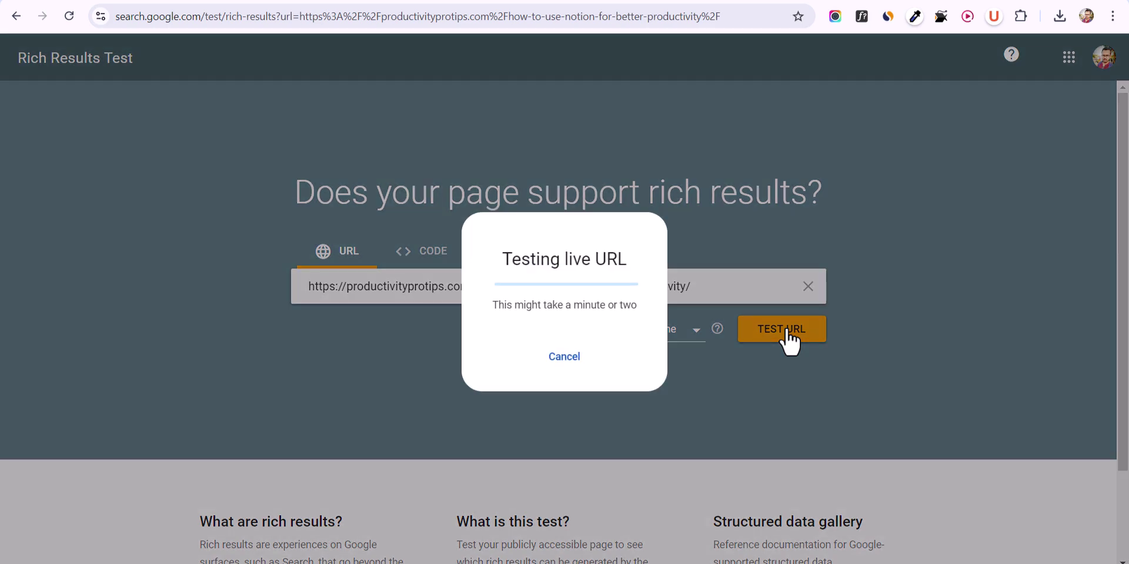
Open the detected Review snippets and examine the first Notion Review item's review body, rating, author and aggregate rating fields.
{"action": "scroll", "coordinate": [718, 306], "scroll_direction": "down", "scroll_amount": 5}
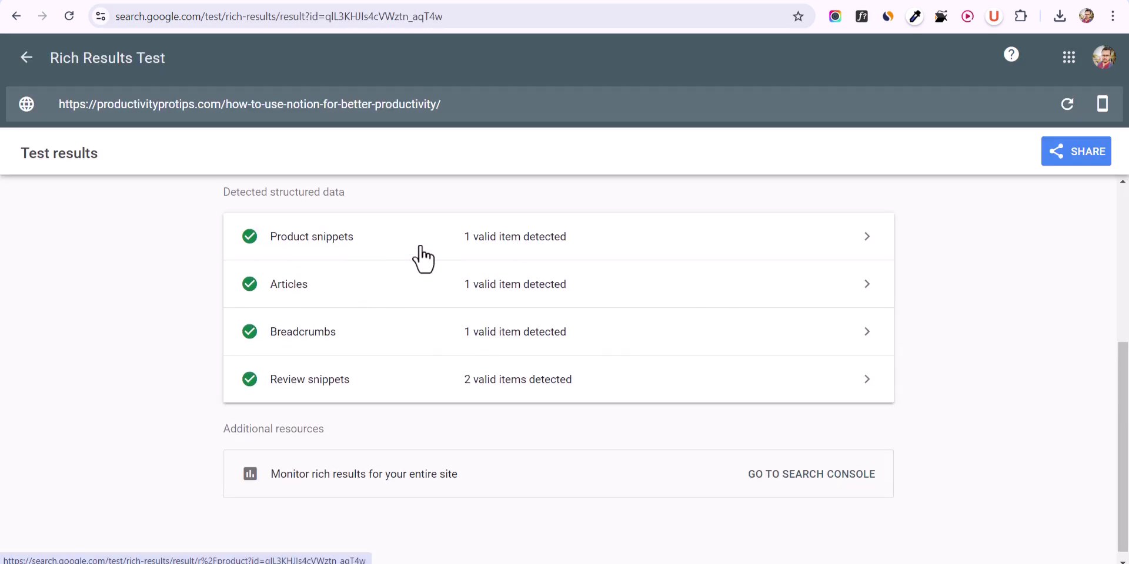
{"action": "left_click", "coordinate": [464, 391]}
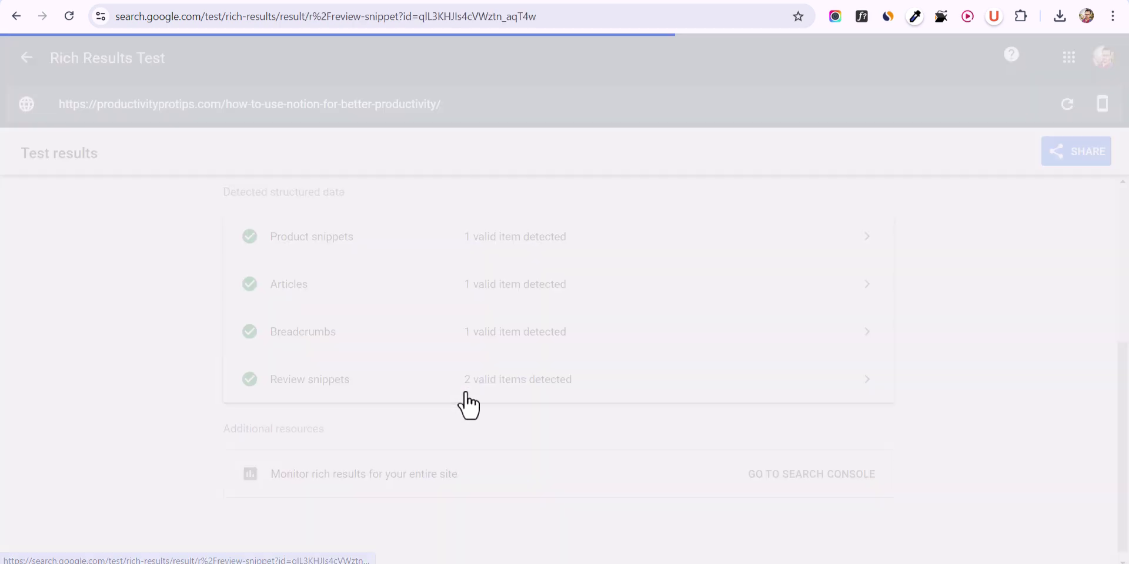
{"action": "scroll", "coordinate": [466, 398], "scroll_direction": "down", "scroll_amount": 3}
{"action": "left_click", "coordinate": [397, 344]}
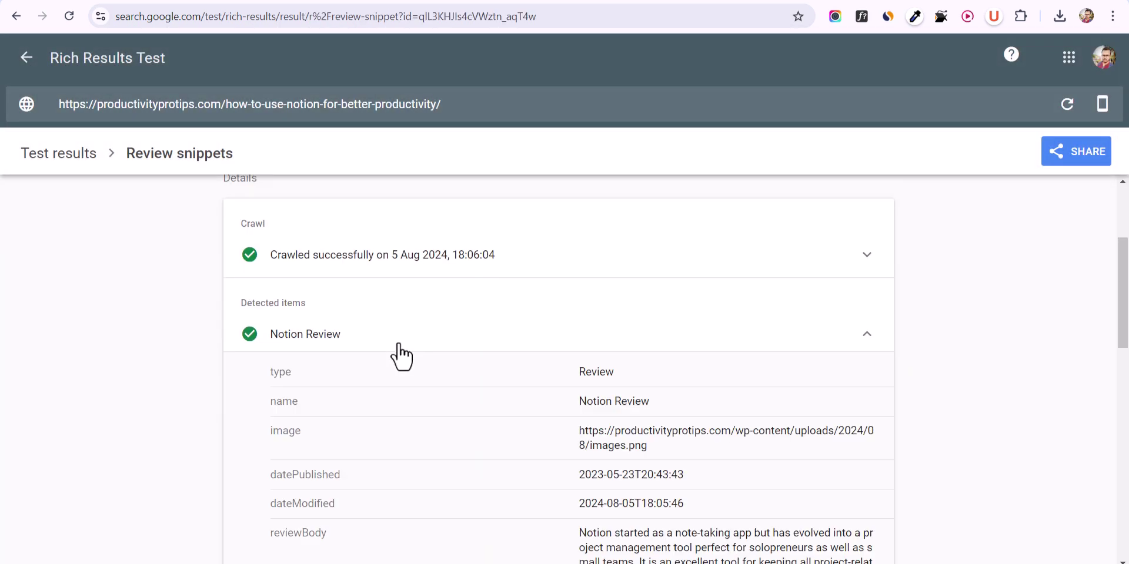
{"action": "scroll", "coordinate": [470, 424], "scroll_direction": "down", "scroll_amount": 5}
{"action": "scroll", "coordinate": [615, 395], "scroll_direction": "down", "scroll_amount": 2}
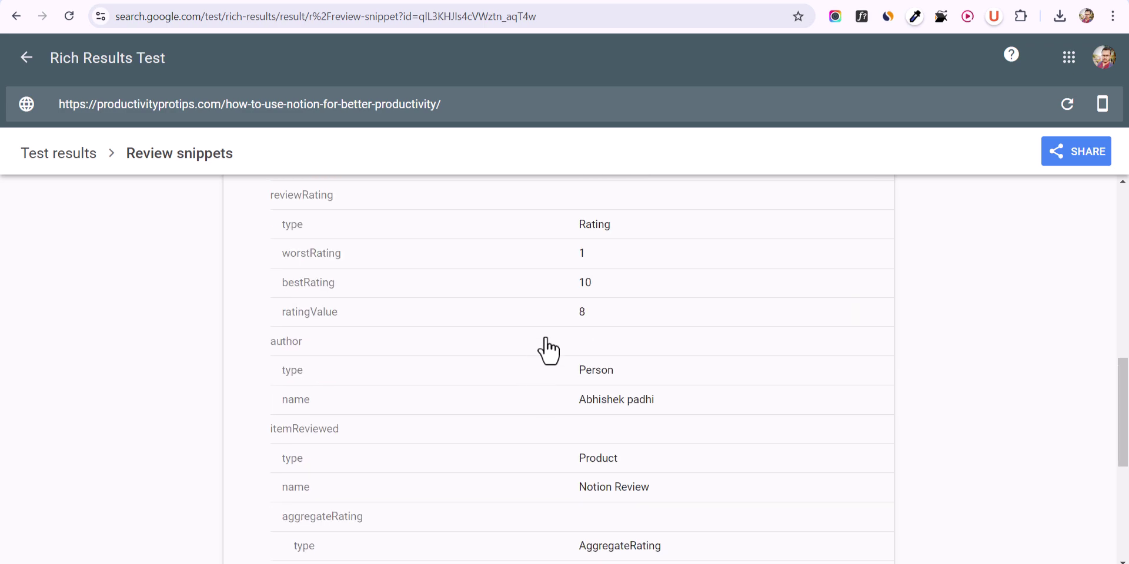
{"action": "scroll", "coordinate": [627, 307], "scroll_direction": "down", "scroll_amount": 2}
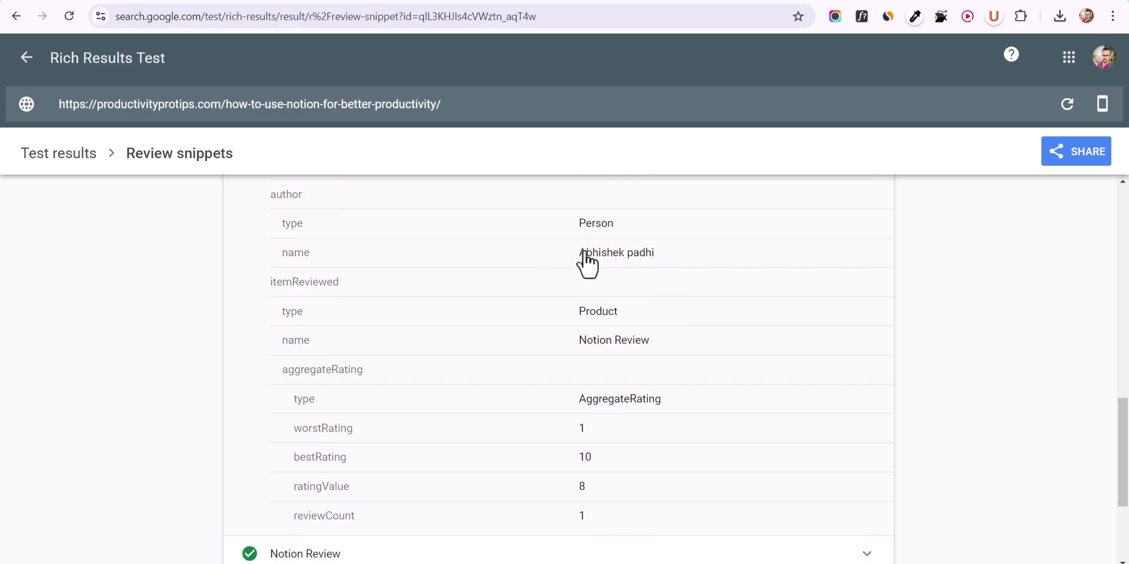
{"action": "scroll", "coordinate": [654, 430], "scroll_direction": "down", "scroll_amount": 2}
{"action": "left_click", "coordinate": [590, 438]}
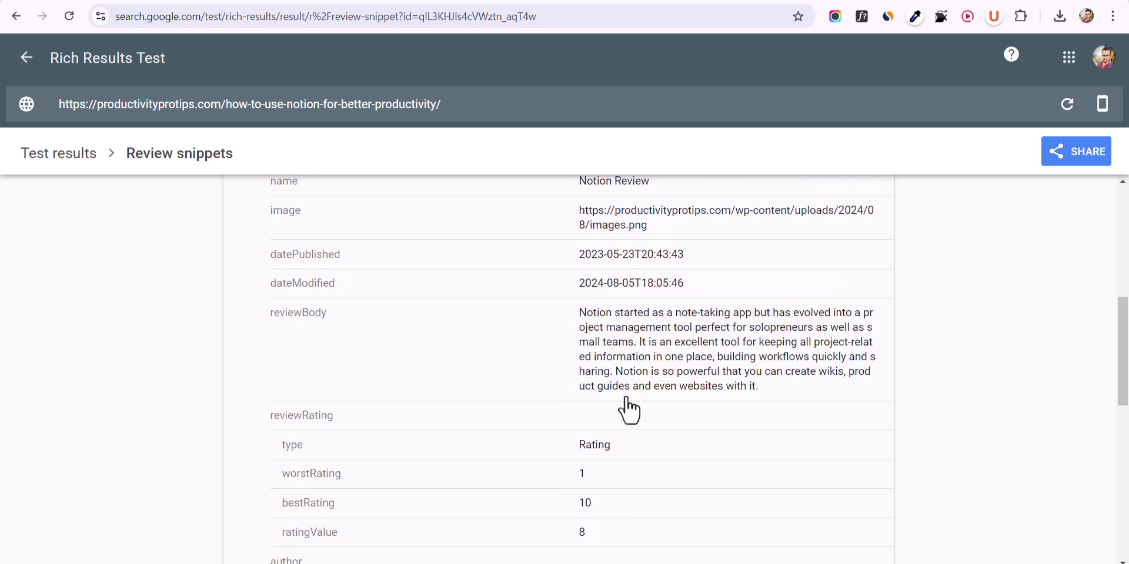
{"action": "scroll", "coordinate": [647, 411], "scroll_direction": "up", "scroll_amount": 2}
{"action": "scroll", "coordinate": [668, 408], "scroll_direction": "down", "scroll_amount": 1}
{"action": "scroll", "coordinate": [625, 335], "scroll_direction": "down", "scroll_amount": 6}
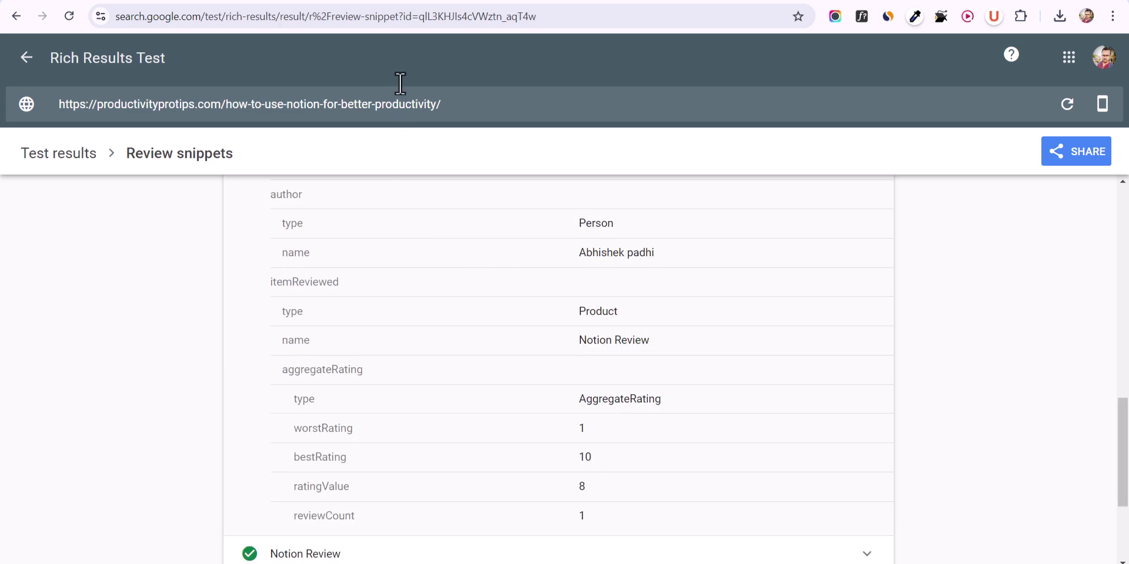
Revisit the Editorial Rating page on WordPress.org and preview the alternative themes from 2 to 9 in the Notion Review editor.
{"action": "left_click", "coordinate": [466, 2]}
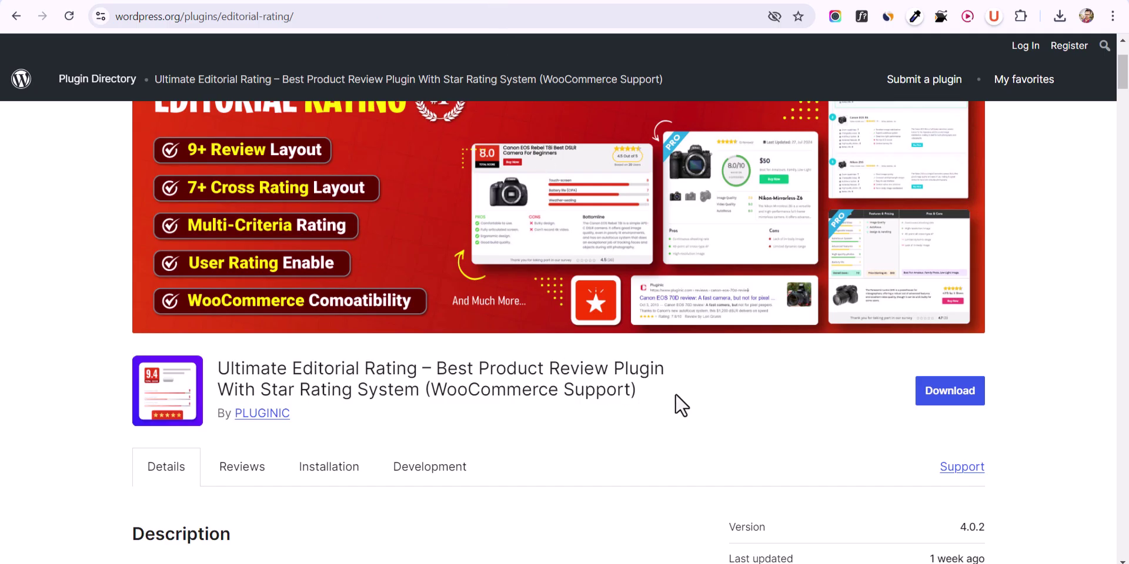
{"action": "scroll", "coordinate": [717, 394], "scroll_direction": "up", "scroll_amount": 3}
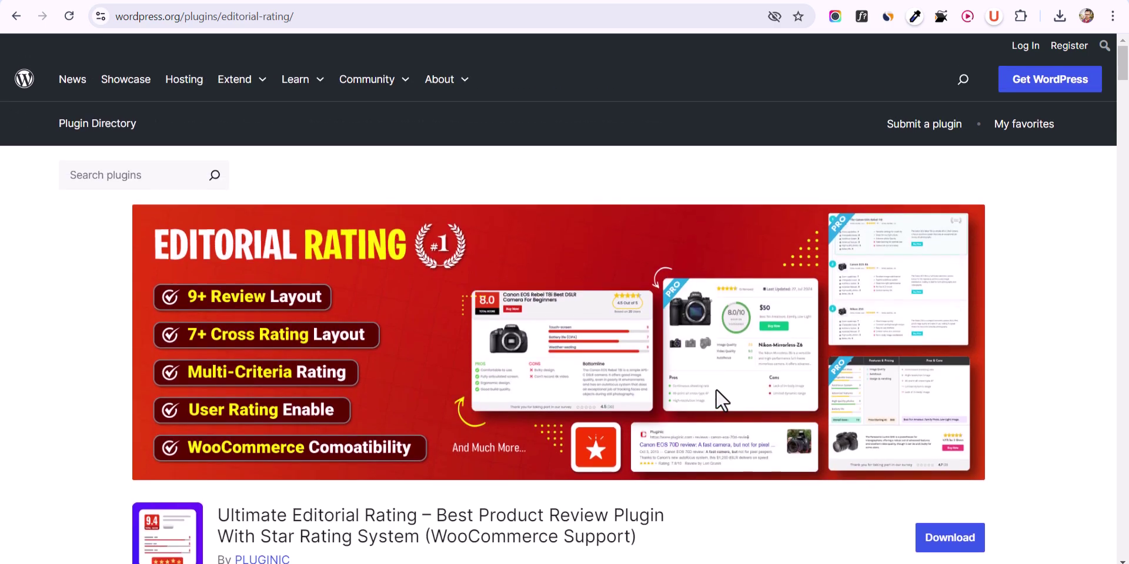
{"action": "left_click", "coordinate": [169, 2]}
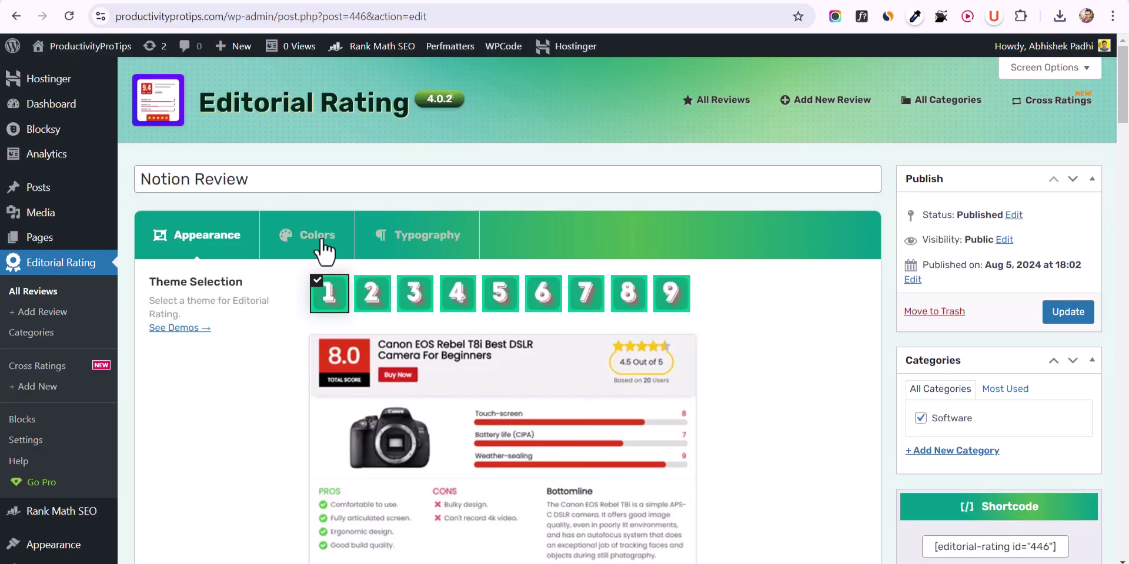
{"action": "left_click", "coordinate": [368, 292]}
{"action": "scroll", "coordinate": [404, 294], "scroll_direction": "down", "scroll_amount": 1}
{"action": "left_click", "coordinate": [415, 225]}
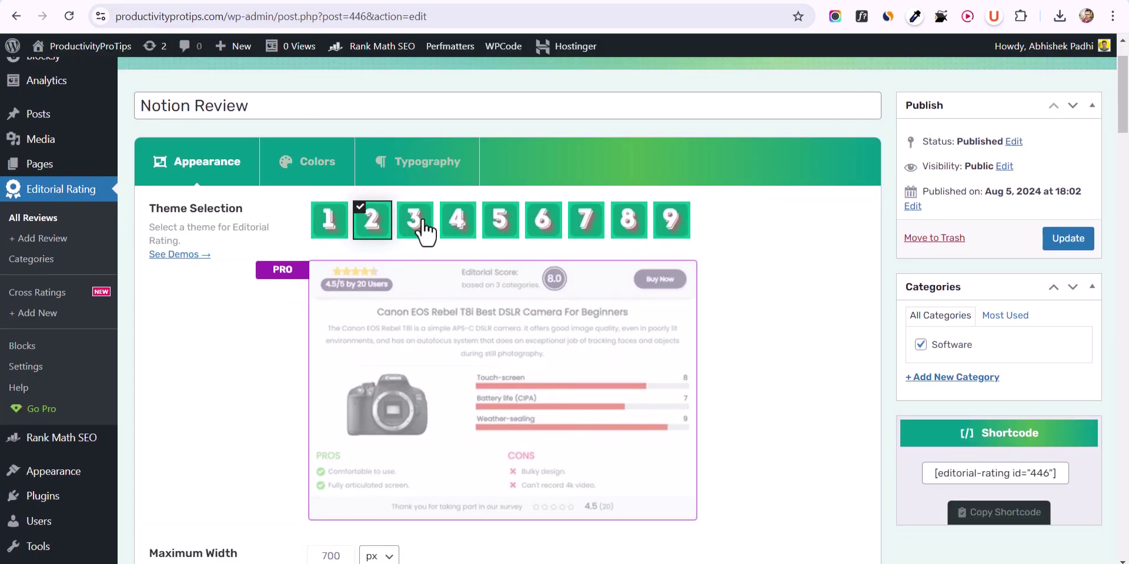
{"action": "left_click", "coordinate": [465, 224]}
{"action": "left_click", "coordinate": [506, 223]}
{"action": "left_click", "coordinate": [543, 223]}
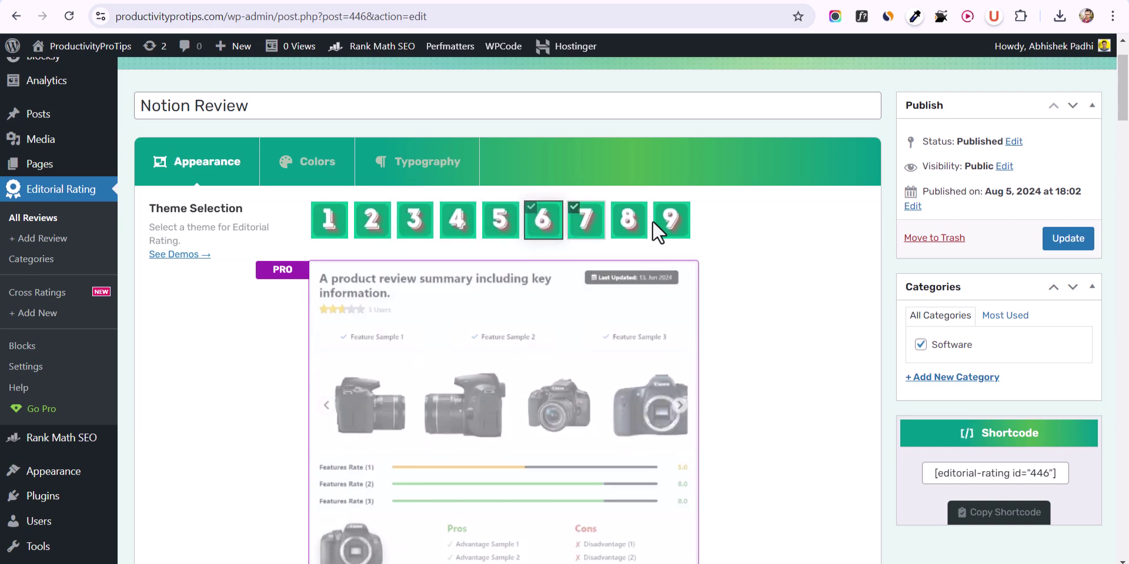
{"action": "left_click", "coordinate": [670, 222]}
Look through the Notion Review's Colors and Typography options and the plugin's Cross Ratings page.
{"action": "left_click", "coordinate": [288, 179]}
{"action": "left_click", "coordinate": [424, 181]}
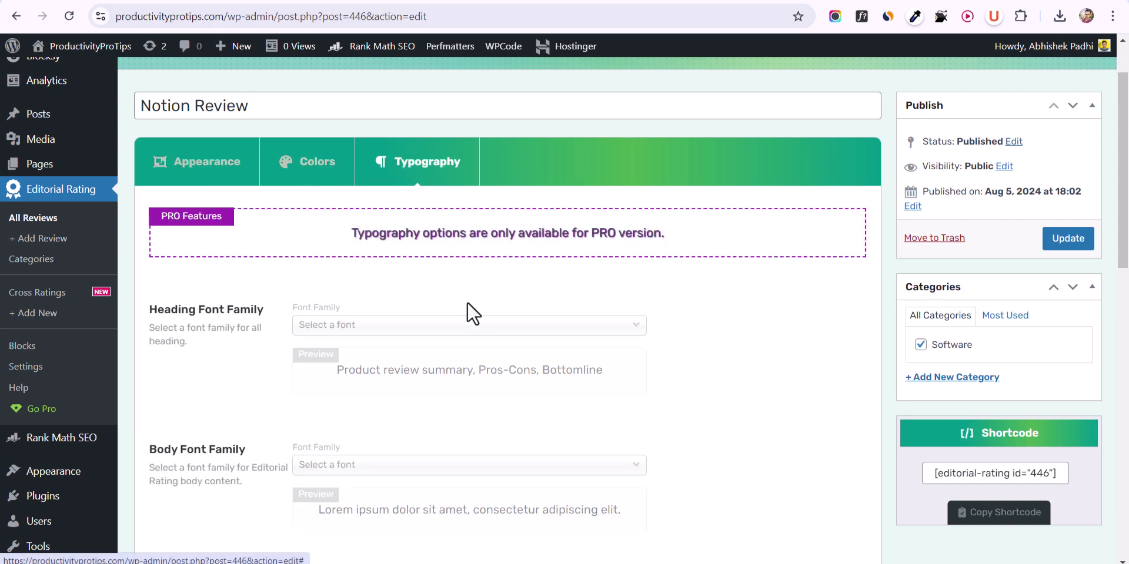
{"action": "scroll", "coordinate": [490, 362], "scroll_direction": "down", "scroll_amount": 2}
{"action": "scroll", "coordinate": [464, 330], "scroll_direction": "up", "scroll_amount": 2}
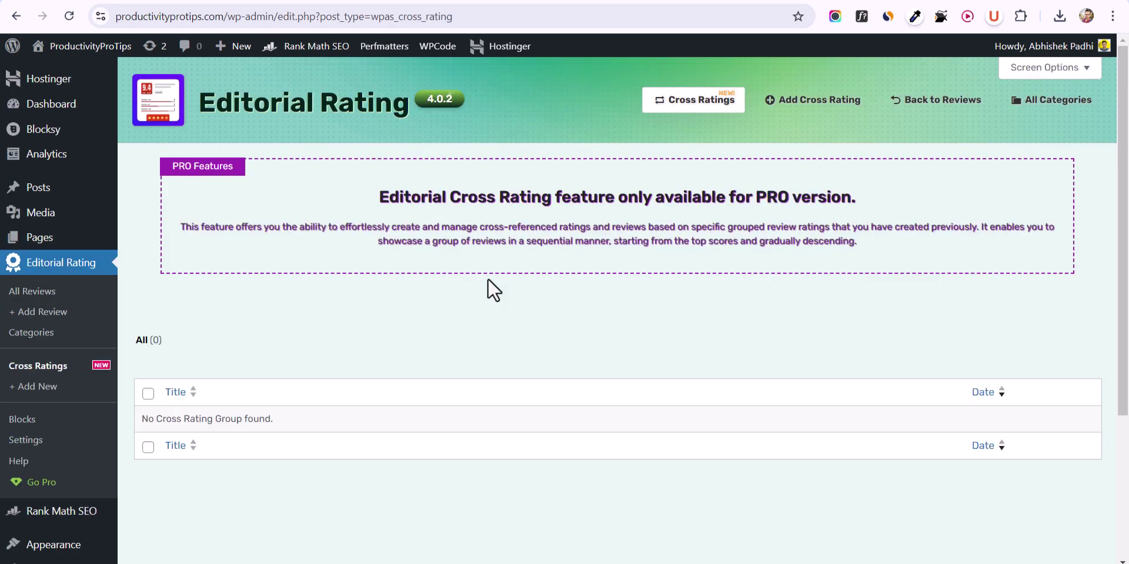
Read through the Editorial Rating product page on pluginic.com up to the Editorial Cross Ratings section.
{"action": "left_click", "coordinate": [532, 5]}
{"action": "scroll", "coordinate": [568, 366], "scroll_direction": "down", "scroll_amount": 20}
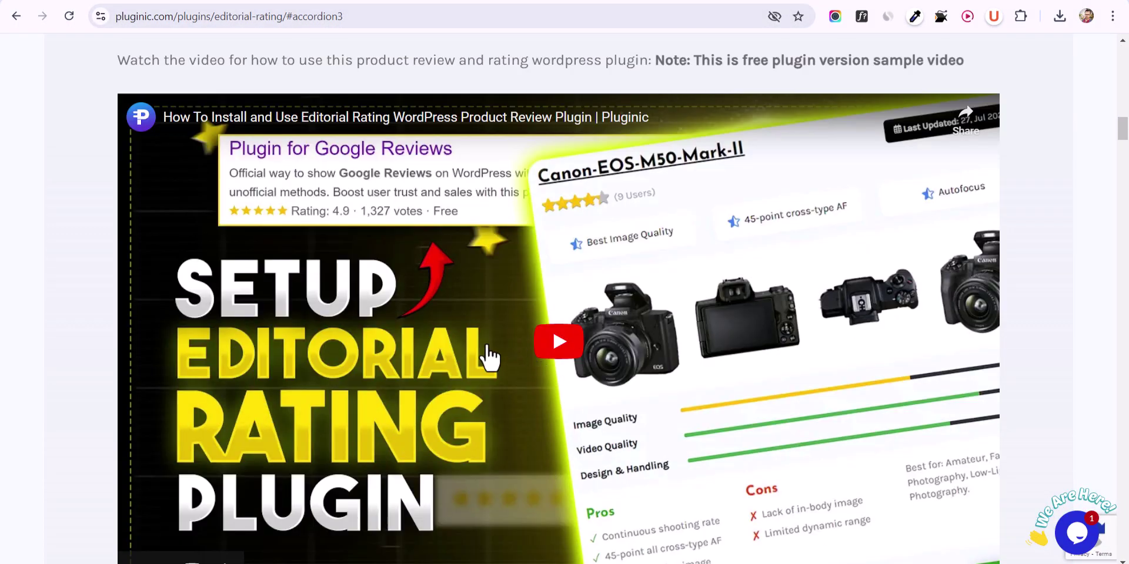
{"action": "scroll", "coordinate": [356, 347], "scroll_direction": "down", "scroll_amount": 3}
{"action": "scroll", "coordinate": [356, 347], "scroll_direction": "up", "scroll_amount": 5}
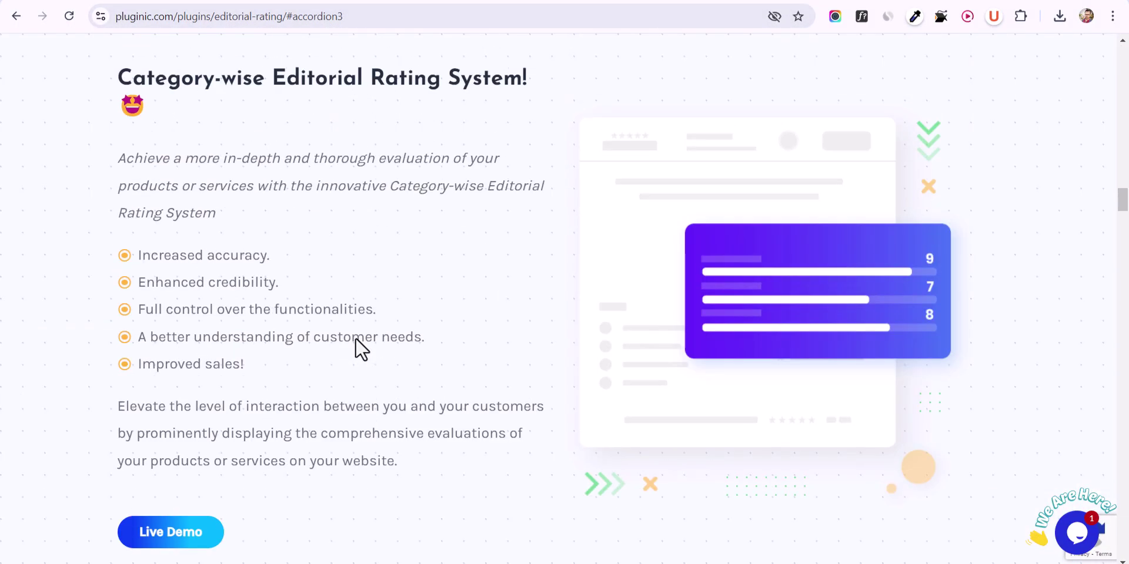
{"action": "scroll", "coordinate": [355, 347], "scroll_direction": "down", "scroll_amount": 10}
{"action": "scroll", "coordinate": [355, 347], "scroll_direction": "down", "scroll_amount": 15}
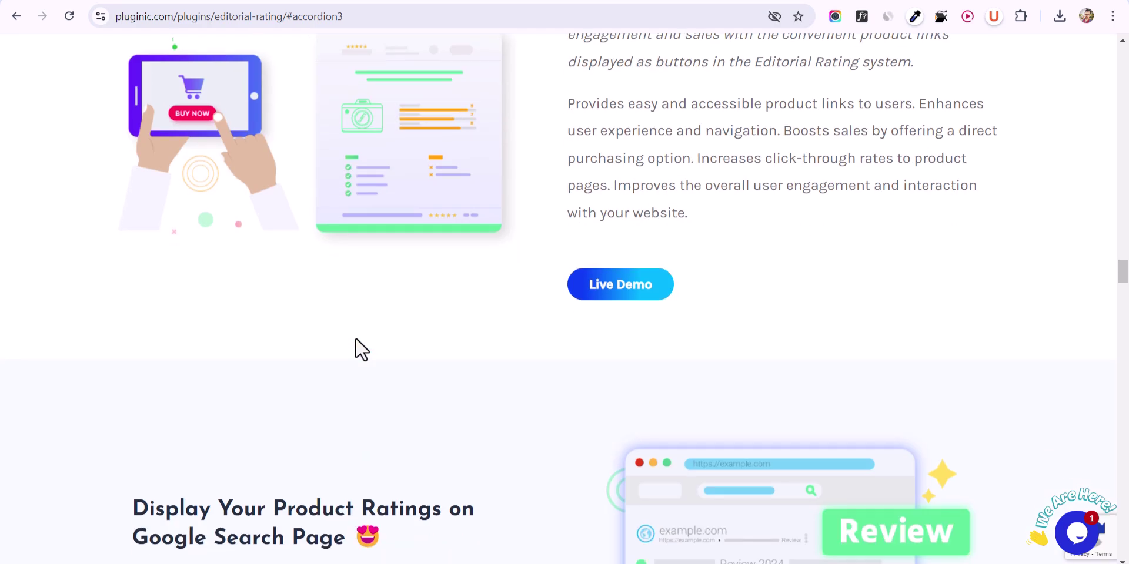
{"action": "scroll", "coordinate": [682, 319], "scroll_direction": "down", "scroll_amount": 2}
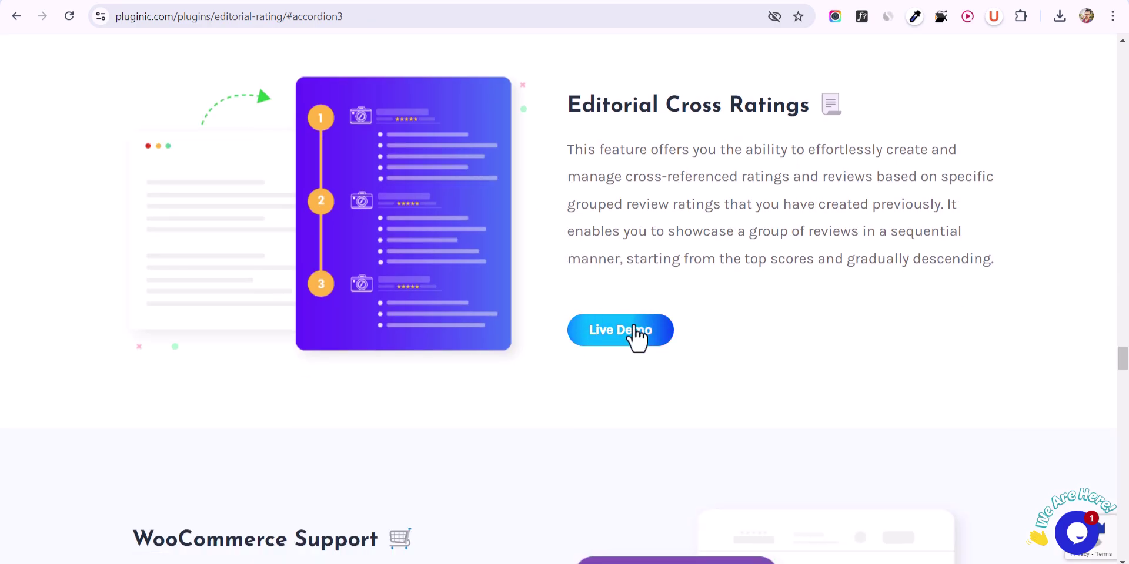
Open the Editorial Cross Ratings live demo and choose Editorial Cross Rating Demo 1.
{"action": "left_click", "coordinate": [637, 336]}
{"action": "scroll", "coordinate": [302, 310], "scroll_direction": "down", "scroll_amount": 3}
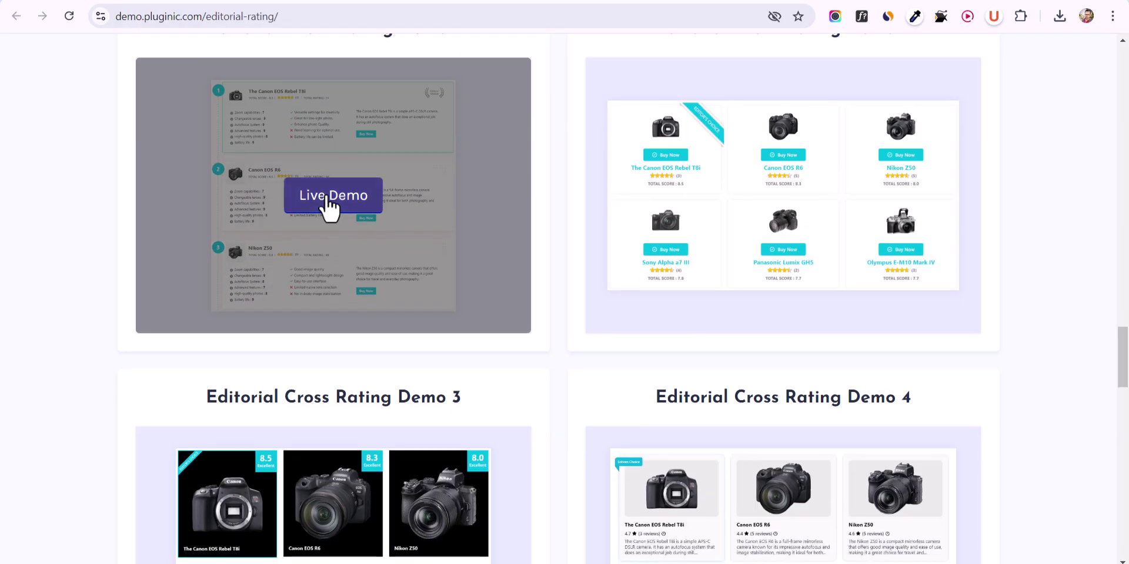
{"action": "left_click", "coordinate": [325, 197]}
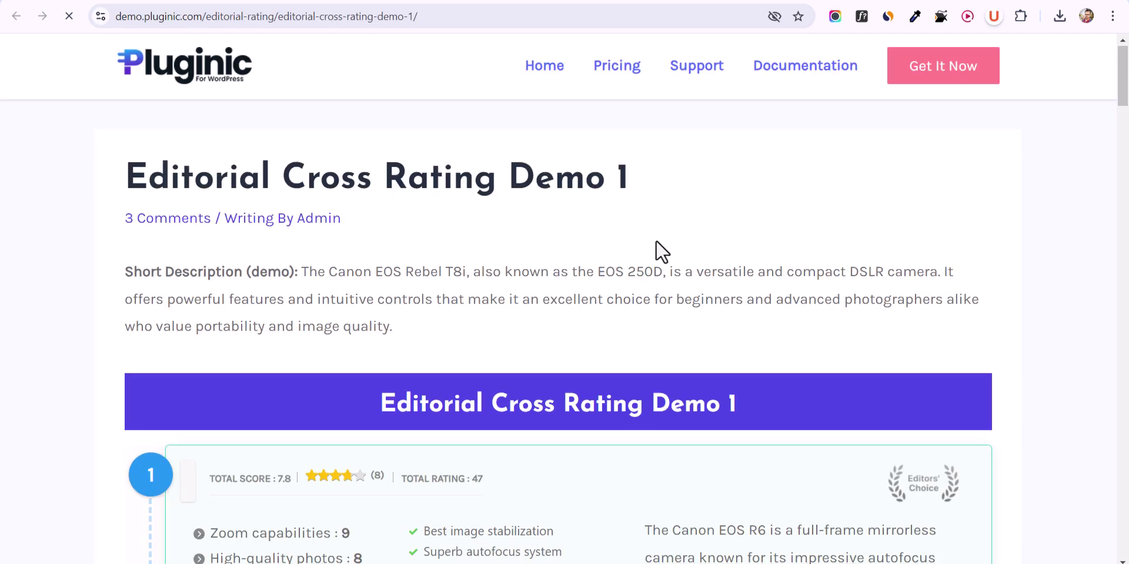
Examine the ranked camera reviews in Editorial Cross Rating Demo 1 and return to the plugin's WordPress.org page.
{"action": "scroll", "coordinate": [661, 250], "scroll_direction": "down", "scroll_amount": 5}
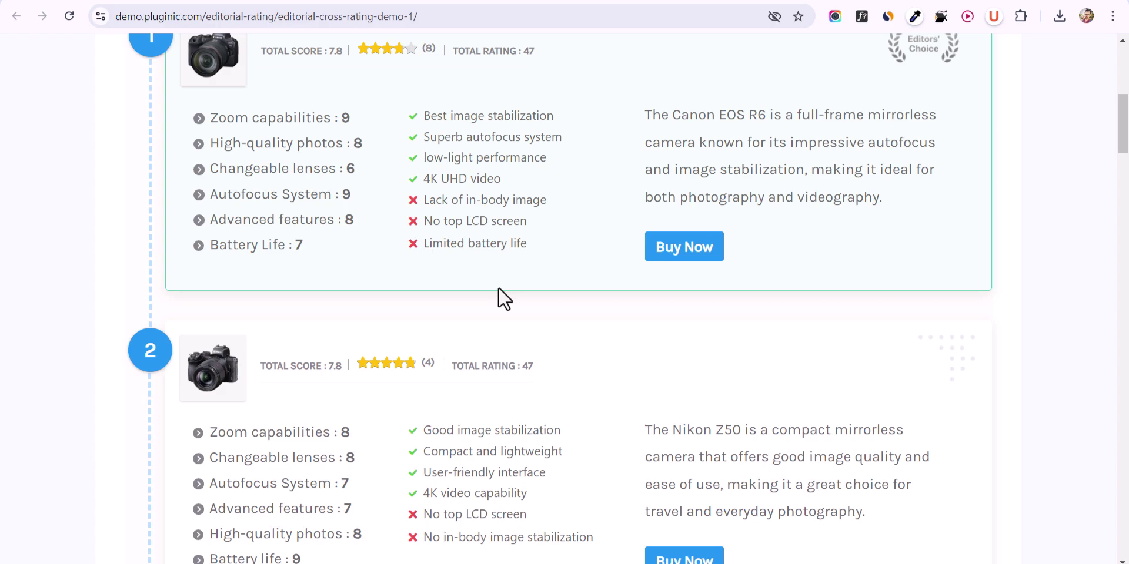
{"action": "scroll", "coordinate": [510, 298], "scroll_direction": "up", "scroll_amount": 2}
{"action": "scroll", "coordinate": [510, 301], "scroll_direction": "down", "scroll_amount": 6}
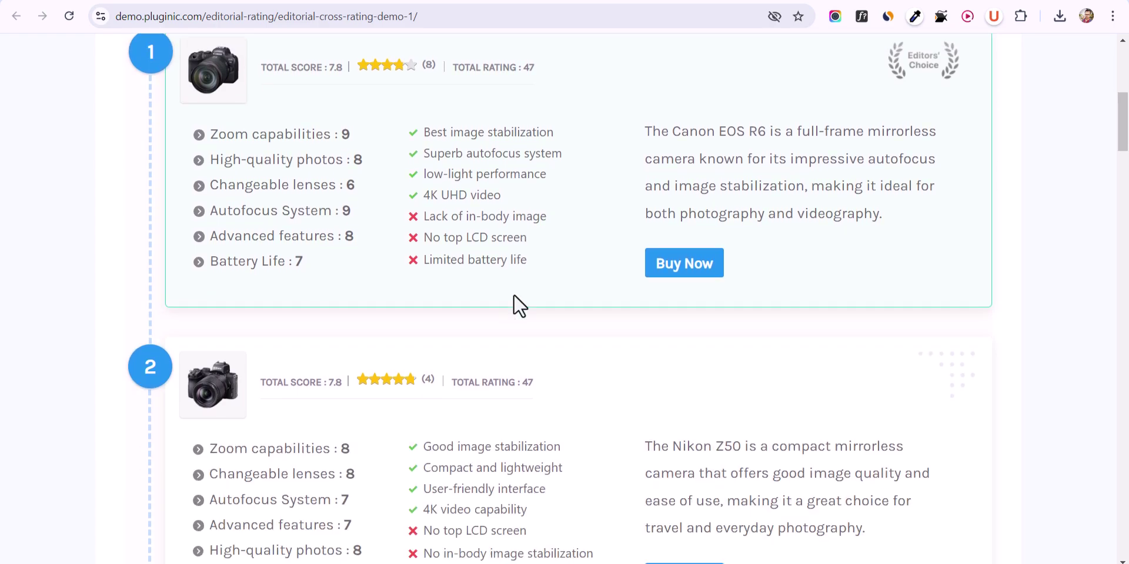
{"action": "scroll", "coordinate": [512, 301], "scroll_direction": "up", "scroll_amount": 4}
{"action": "scroll", "coordinate": [514, 306], "scroll_direction": "up", "scroll_amount": 2}
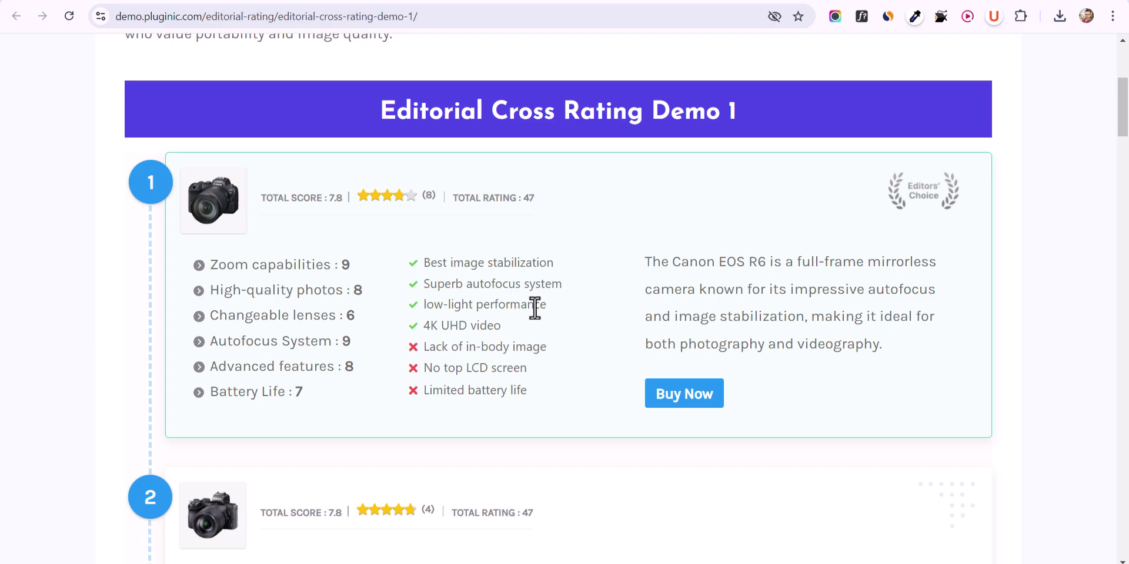
{"action": "scroll", "coordinate": [341, 298], "scroll_direction": "down", "scroll_amount": 6}
{"action": "scroll", "coordinate": [353, 335], "scroll_direction": "down", "scroll_amount": 14}
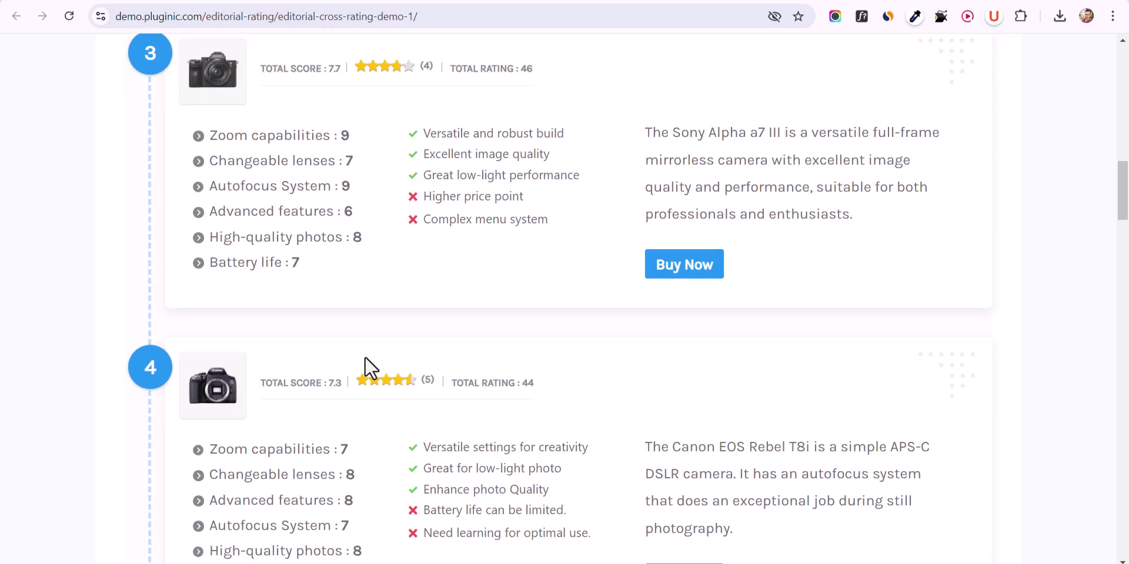
{"action": "scroll", "coordinate": [384, 350], "scroll_direction": "down", "scroll_amount": 5}
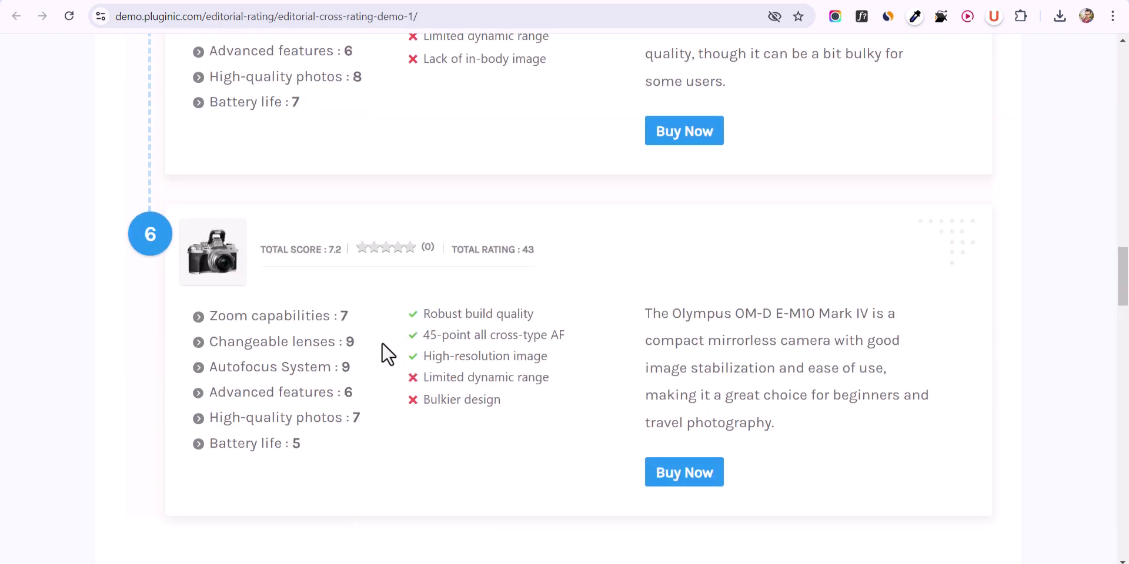
{"action": "scroll", "coordinate": [526, 336], "scroll_direction": "up", "scroll_amount": 7}
{"action": "scroll", "coordinate": [783, 327], "scroll_direction": "up", "scroll_amount": 3}
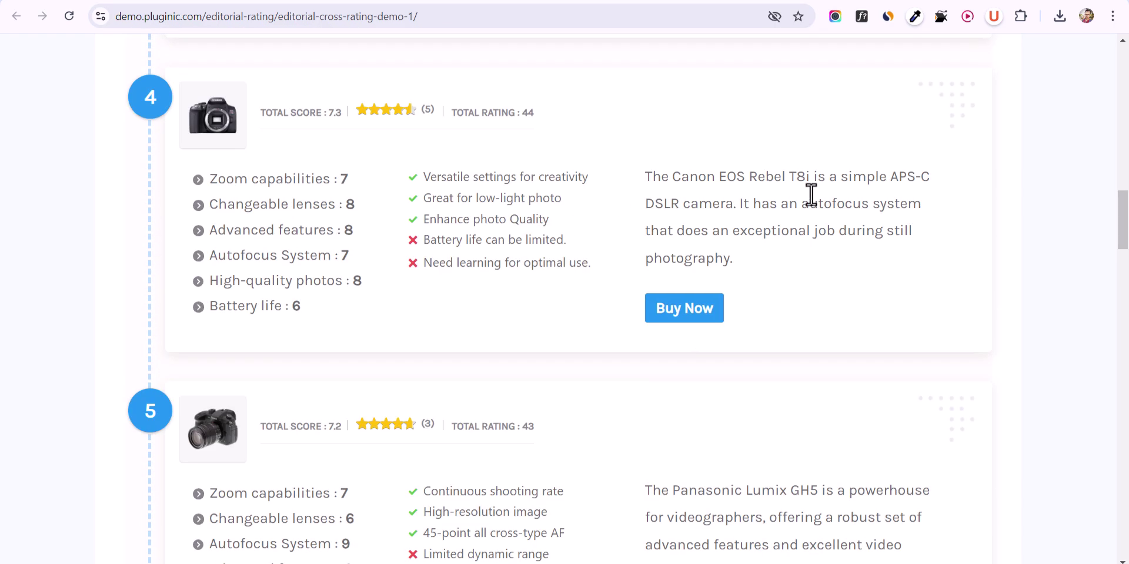
{"action": "scroll", "coordinate": [710, 217], "scroll_direction": "up", "scroll_amount": 2}
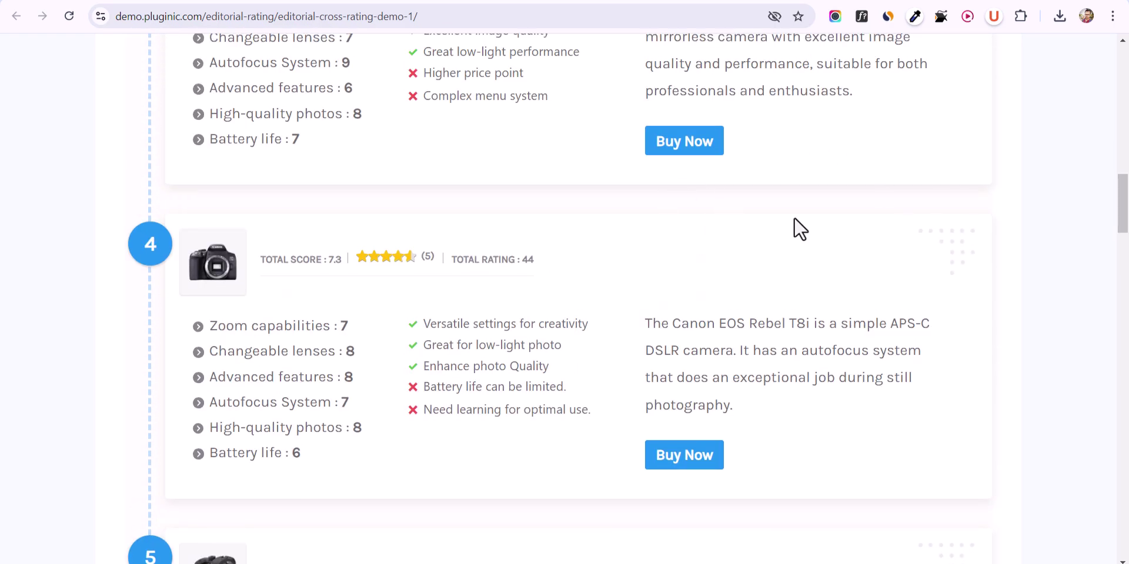
{"action": "scroll", "coordinate": [732, 356], "scroll_direction": "up", "scroll_amount": 15}
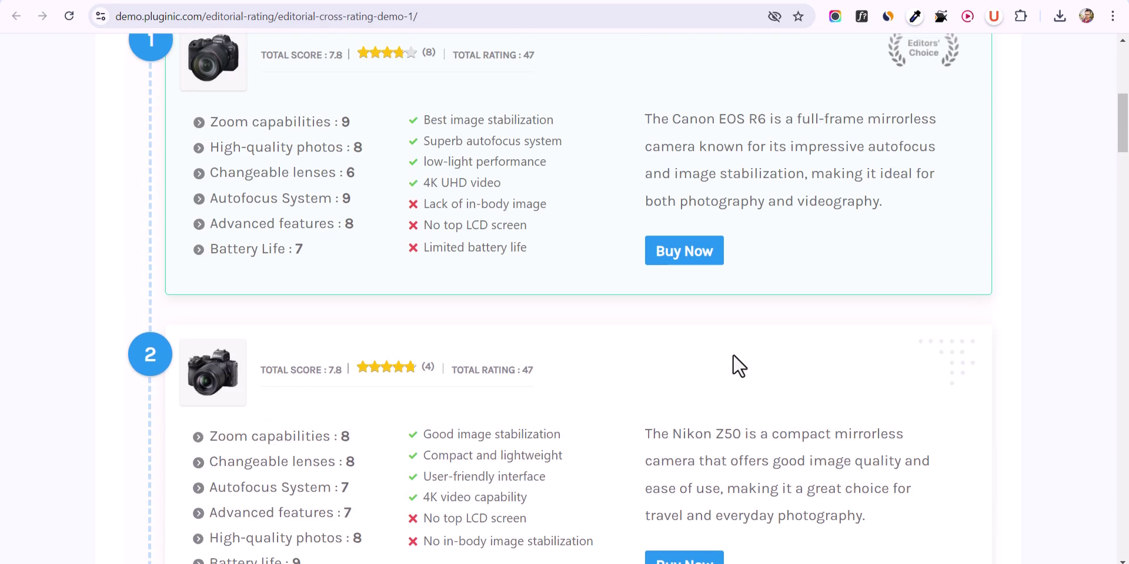
{"action": "scroll", "coordinate": [734, 355], "scroll_direction": "up", "scroll_amount": 1}
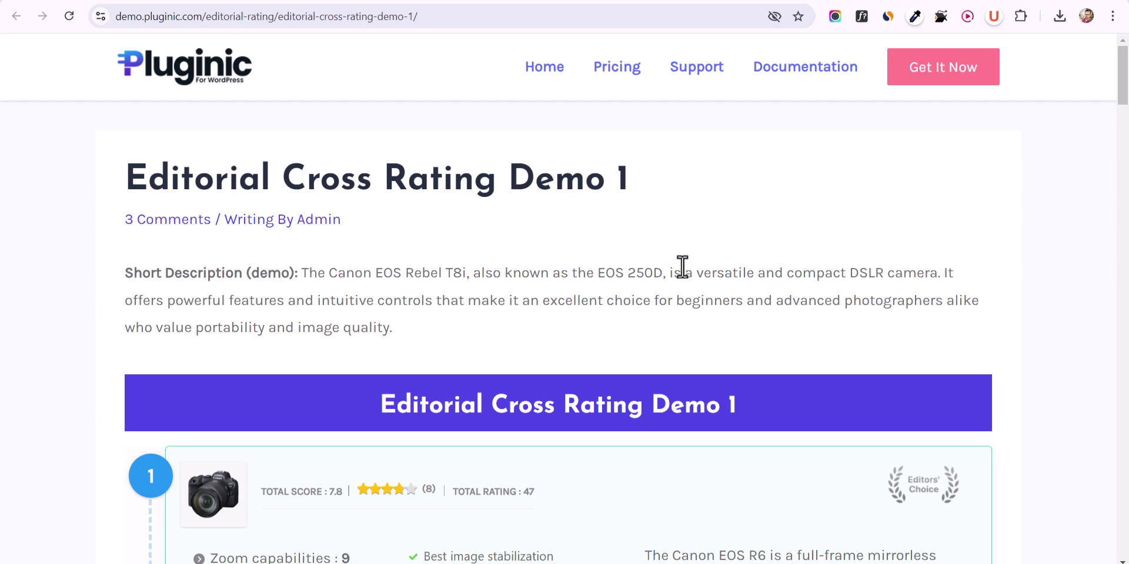
{"action": "left_click", "coordinate": [420, 2]}
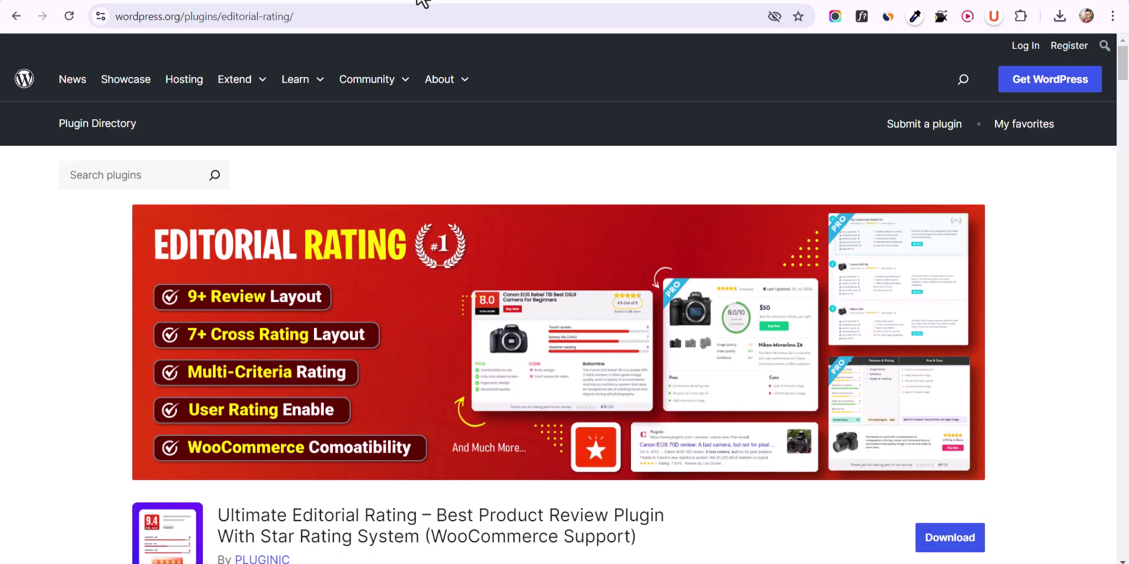
Compare the Yearly and Lifetime plans and their included features on pluginic.com's Editorial Rating pricing page.
{"action": "key", "text": "ctrl+Tab"}
{"action": "scroll", "coordinate": [1038, 218], "scroll_direction": "up", "scroll_amount": 5}
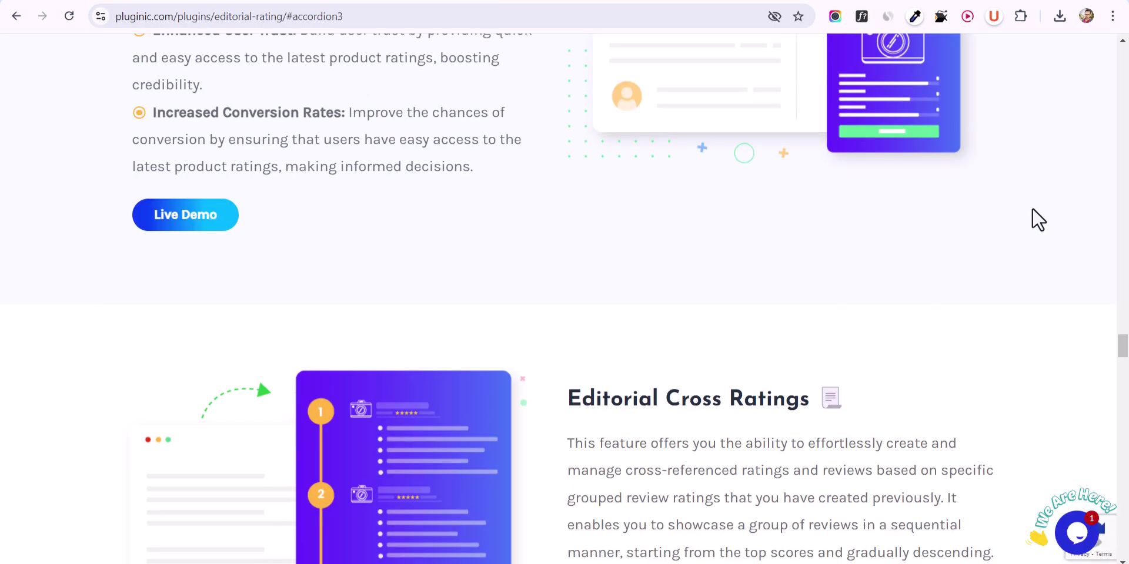
{"action": "left_click_drag", "start_coordinate": [1127, 355], "coordinate": [1127, 66]}
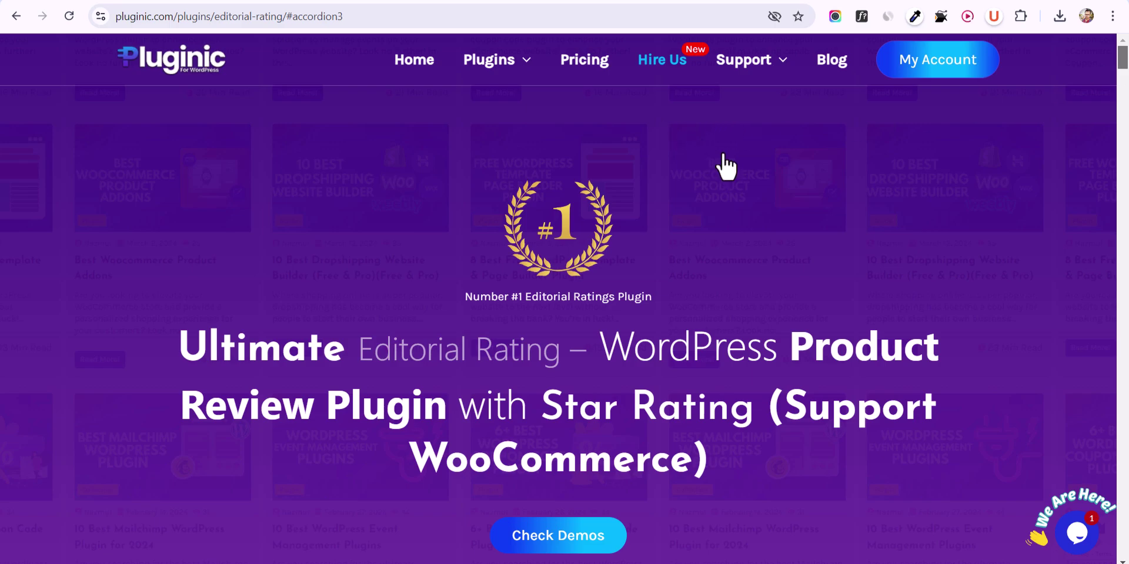
{"action": "key", "text": "ctrl+Tab"}
{"action": "scroll", "coordinate": [823, 239], "scroll_direction": "down", "scroll_amount": 4}
{"action": "scroll", "coordinate": [670, 243], "scroll_direction": "up", "scroll_amount": 5}
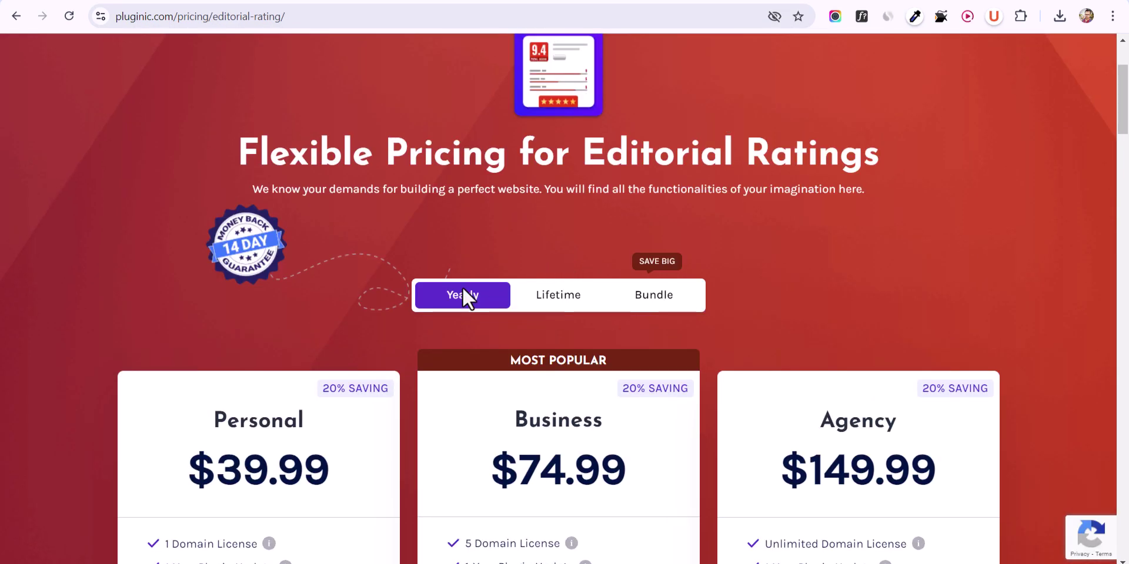
{"action": "scroll", "coordinate": [353, 294], "scroll_direction": "down", "scroll_amount": 4}
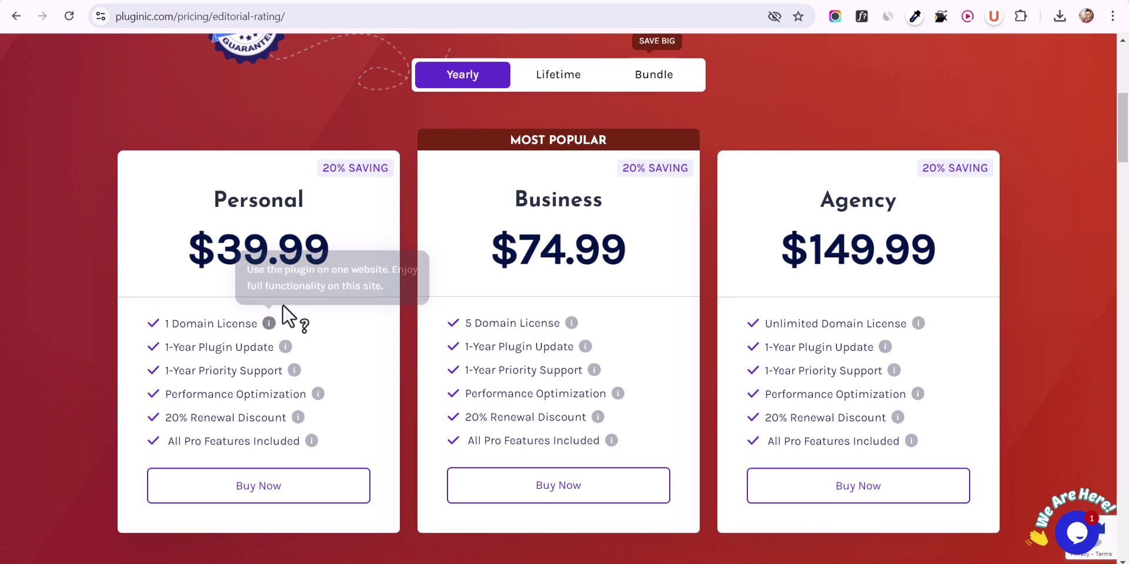
{"action": "scroll", "coordinate": [512, 329], "scroll_direction": "up", "scroll_amount": 1}
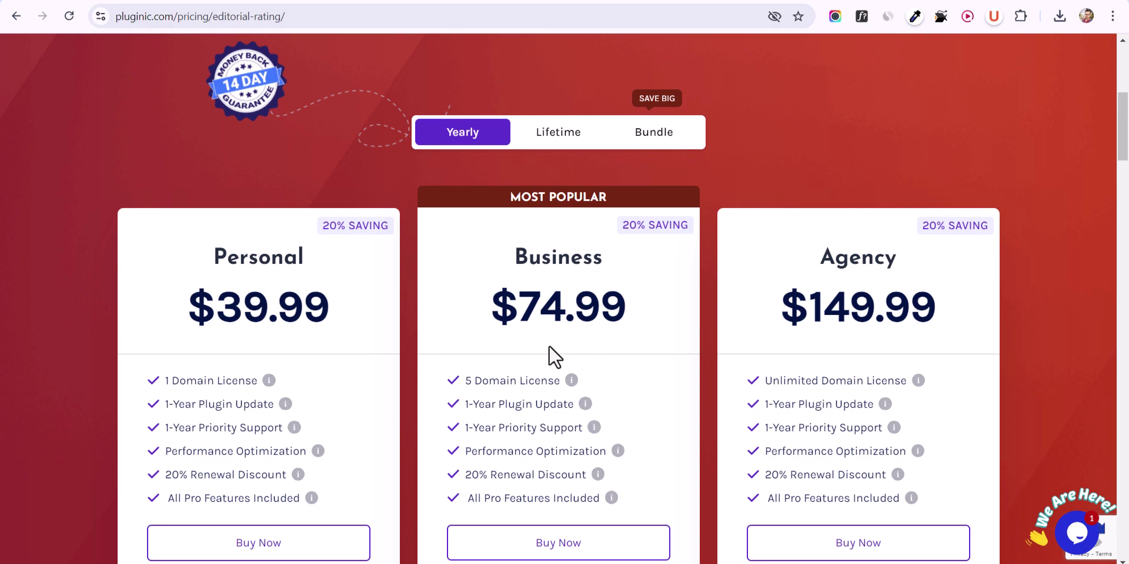
{"action": "left_click", "coordinate": [562, 136]}
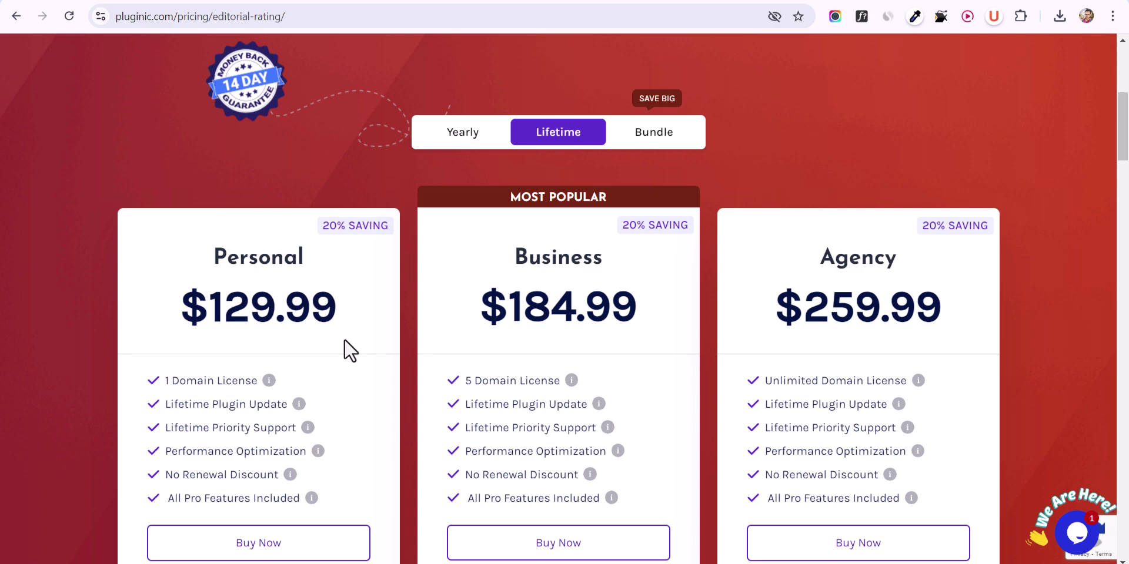
{"action": "scroll", "coordinate": [350, 351], "scroll_direction": "down", "scroll_amount": 3}
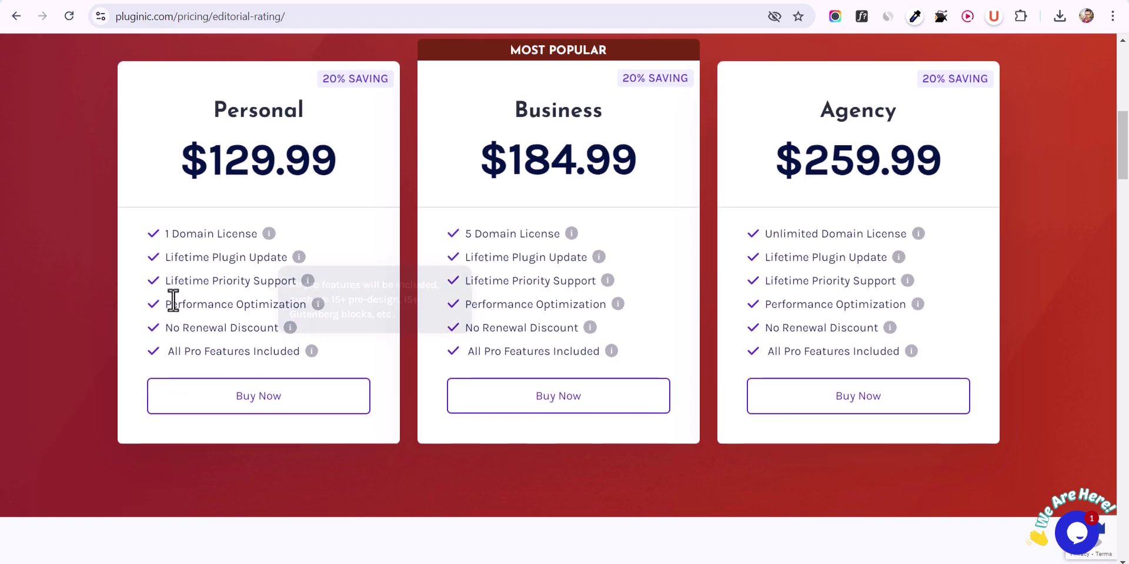
{"action": "scroll", "coordinate": [349, 259], "scroll_direction": "up", "scroll_amount": 8}
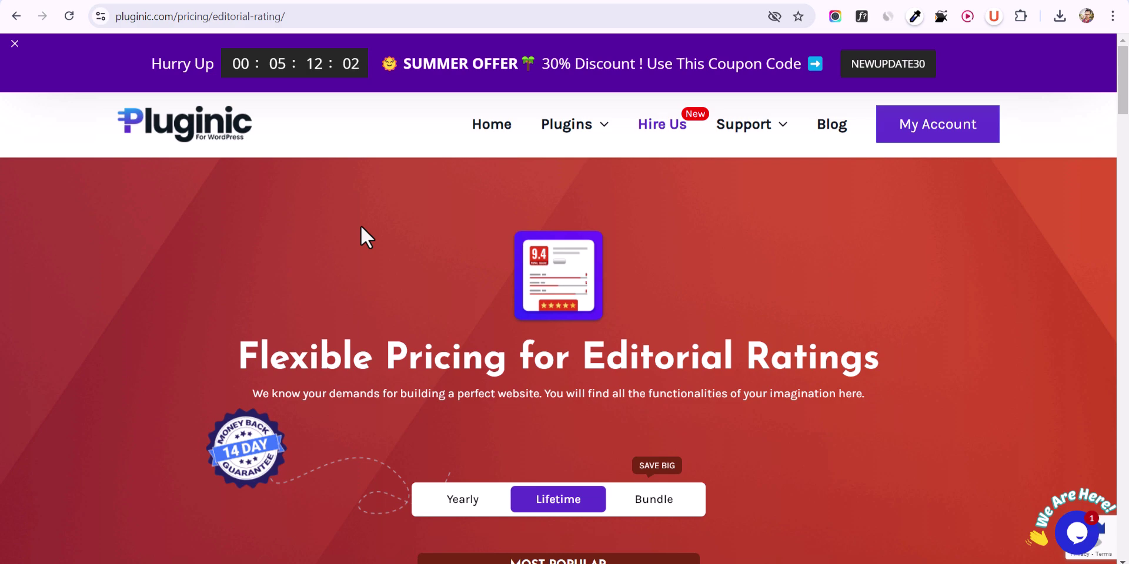
Return to the WordPress admin and open the plugin upload form on the Add Plugins page.
{"action": "key", "text": "ctrl+Tab"}
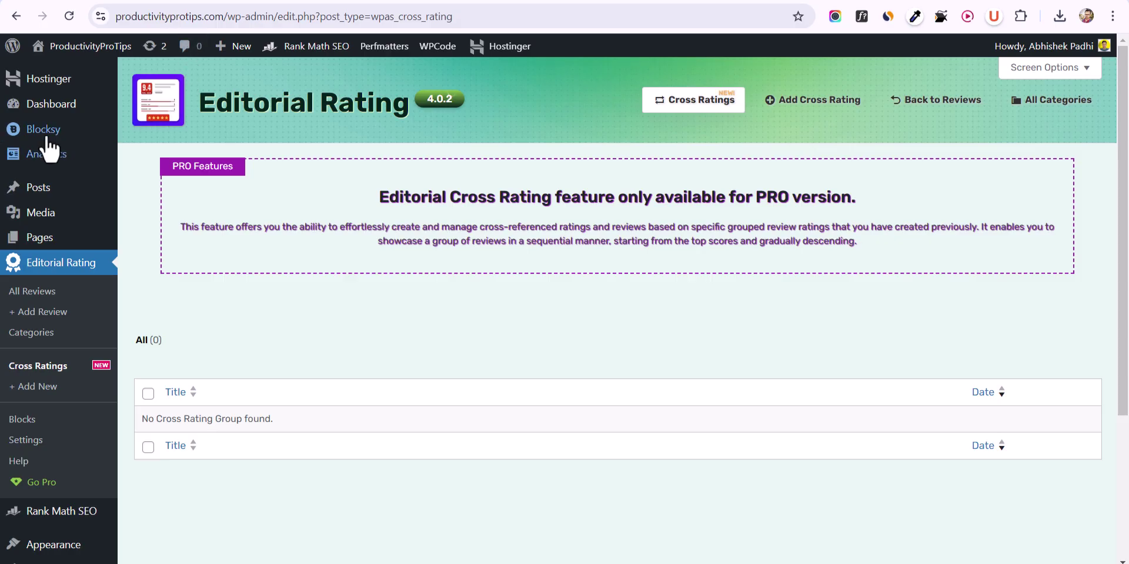
{"action": "scroll", "coordinate": [53, 264], "scroll_direction": "down", "scroll_amount": 3}
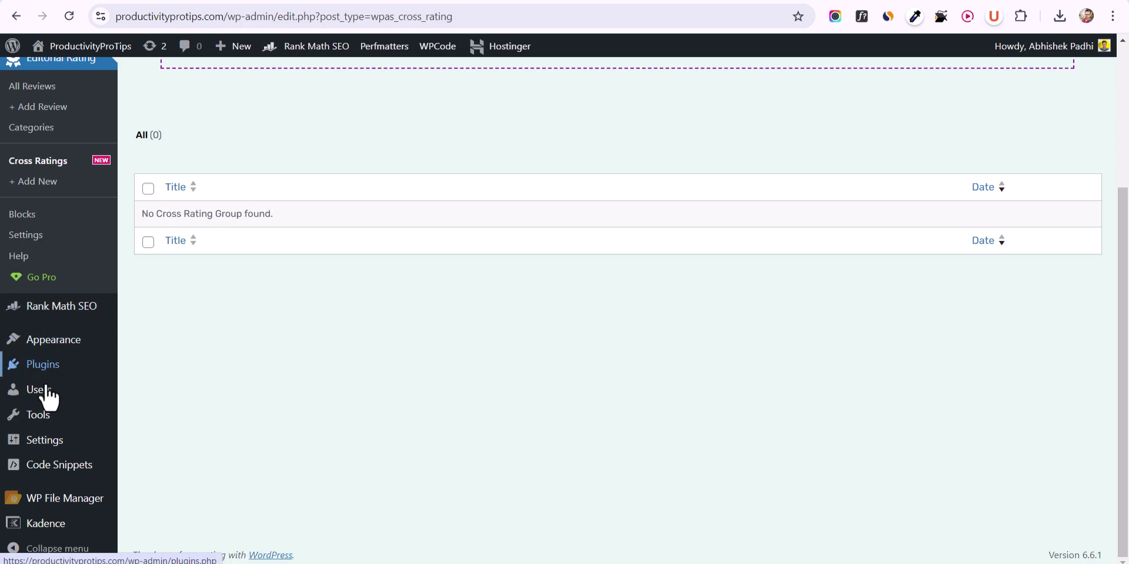
{"action": "left_click", "coordinate": [40, 367]}
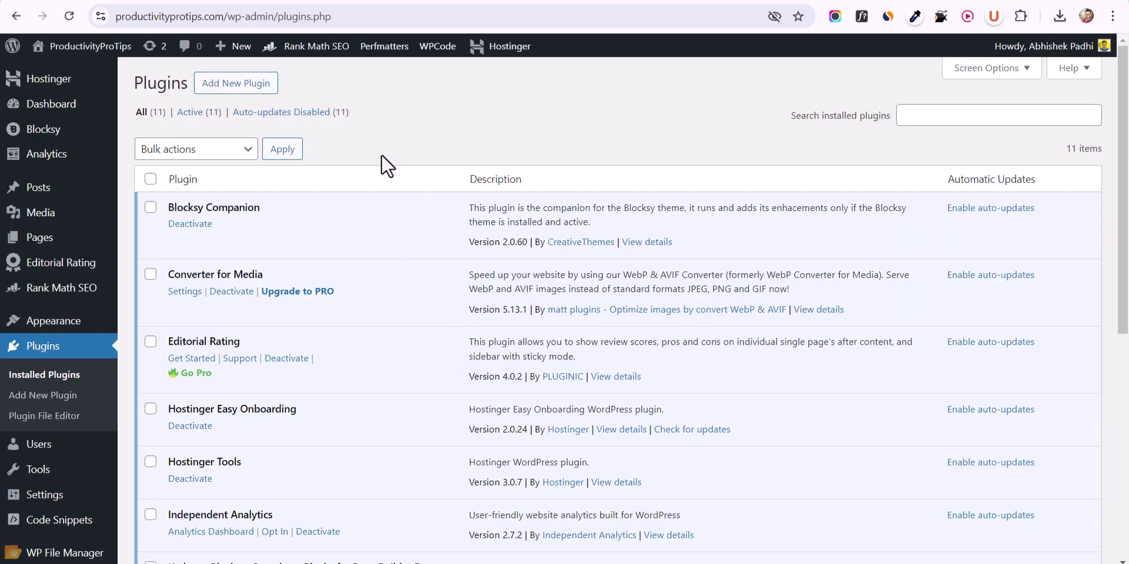
{"action": "left_click", "coordinate": [237, 87]}
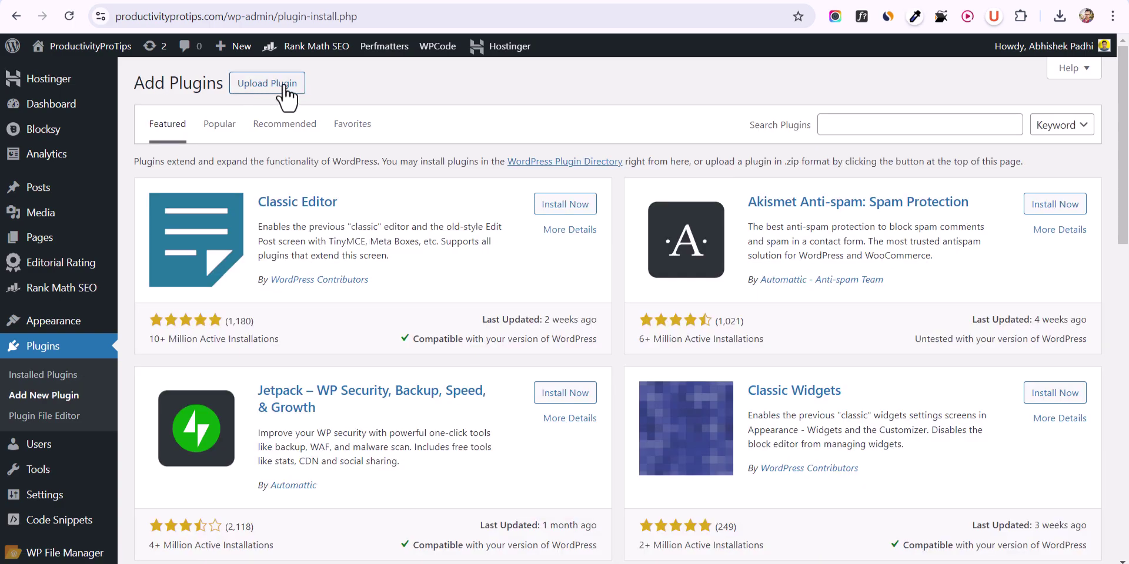
{"action": "left_click", "coordinate": [262, 88]}
Select editorial-rating-pro-13.July.2024.zip from the Editorial Rating Plugin folder in Downloads and install it.
{"action": "left_click", "coordinate": [512, 214]}
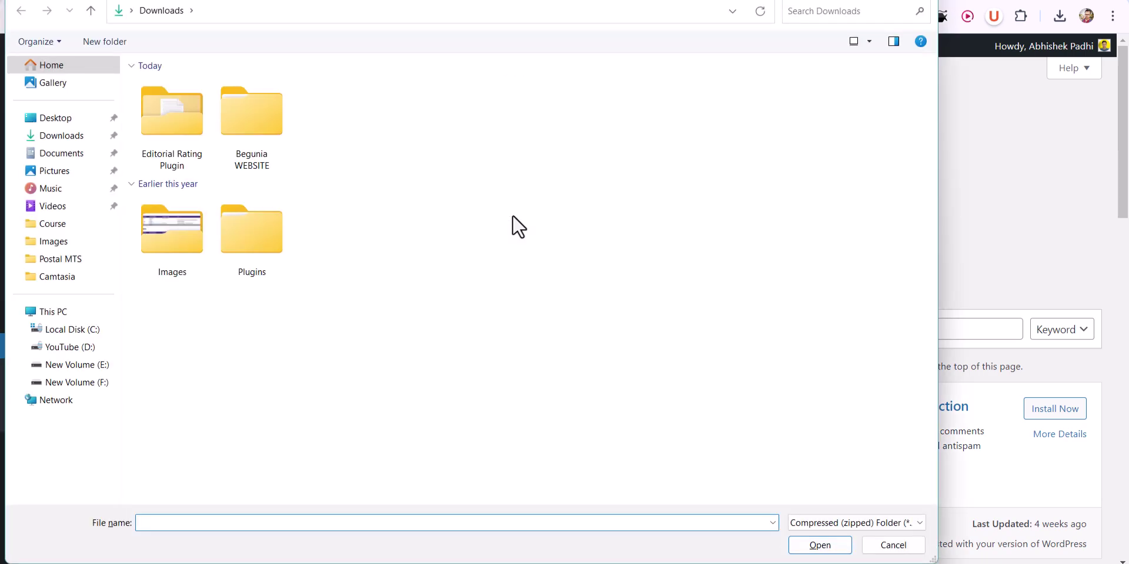
{"action": "double_click", "coordinate": [170, 135]}
{"action": "left_click", "coordinate": [197, 105]}
{"action": "double_click", "coordinate": [197, 104]}
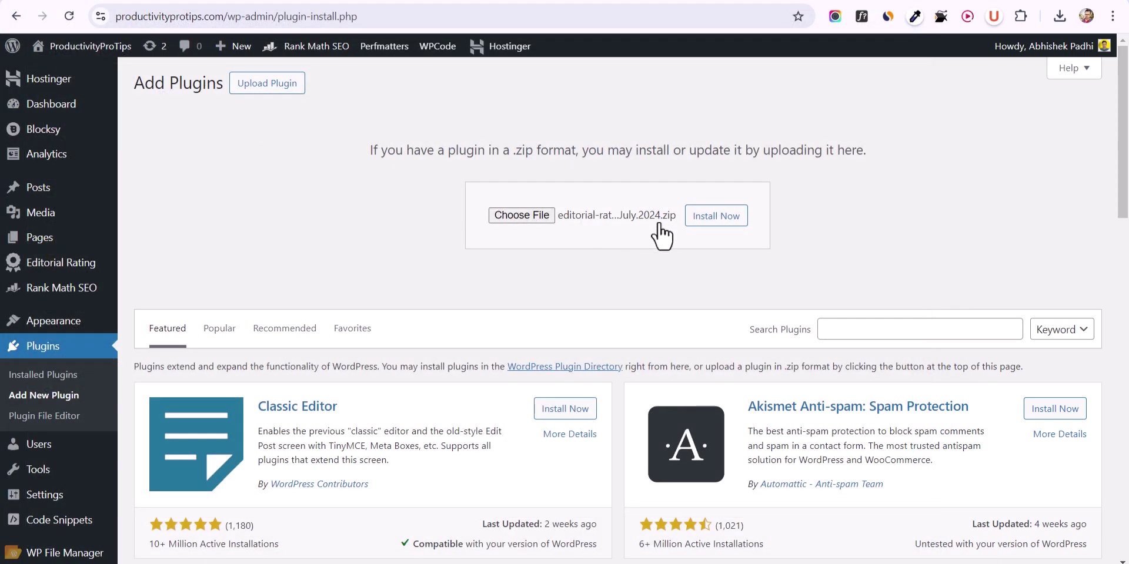
{"action": "left_click", "coordinate": [734, 219]}
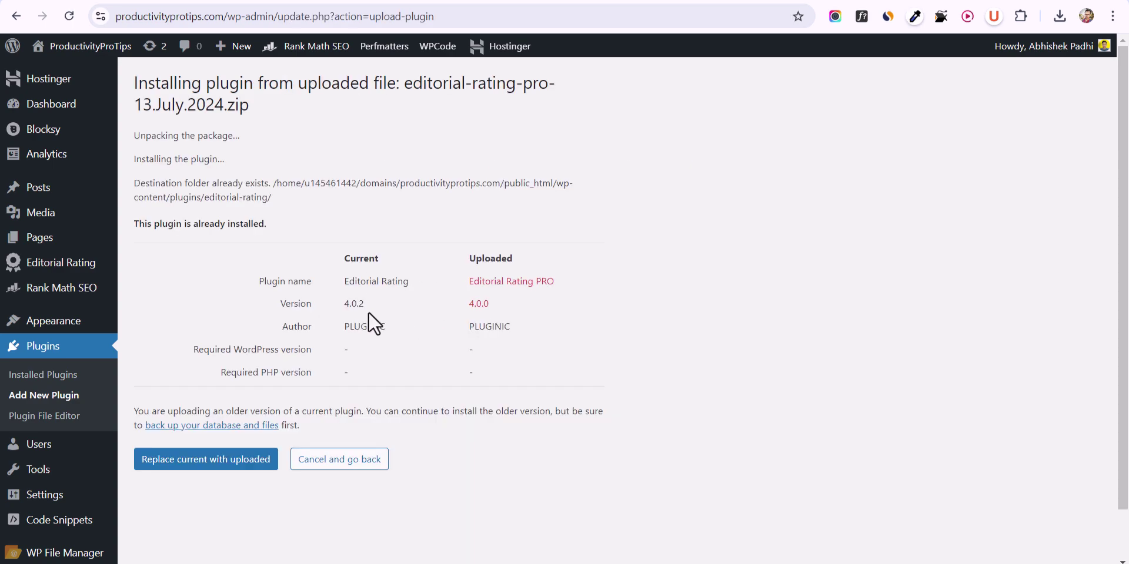
Replace the current Editorial Rating plugin with the uploaded PRO version and go to the plugin installer.
{"action": "scroll", "coordinate": [486, 244], "scroll_direction": "down", "scroll_amount": 1}
{"action": "left_click_drag", "start_coordinate": [470, 229], "coordinate": [582, 236]}
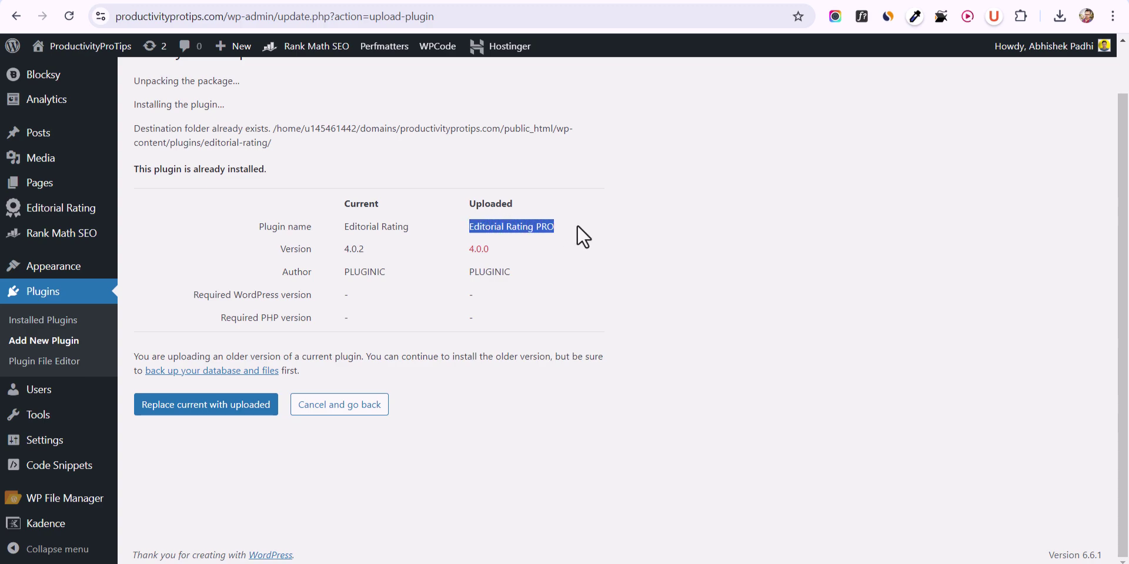
{"action": "left_click", "coordinate": [640, 239]}
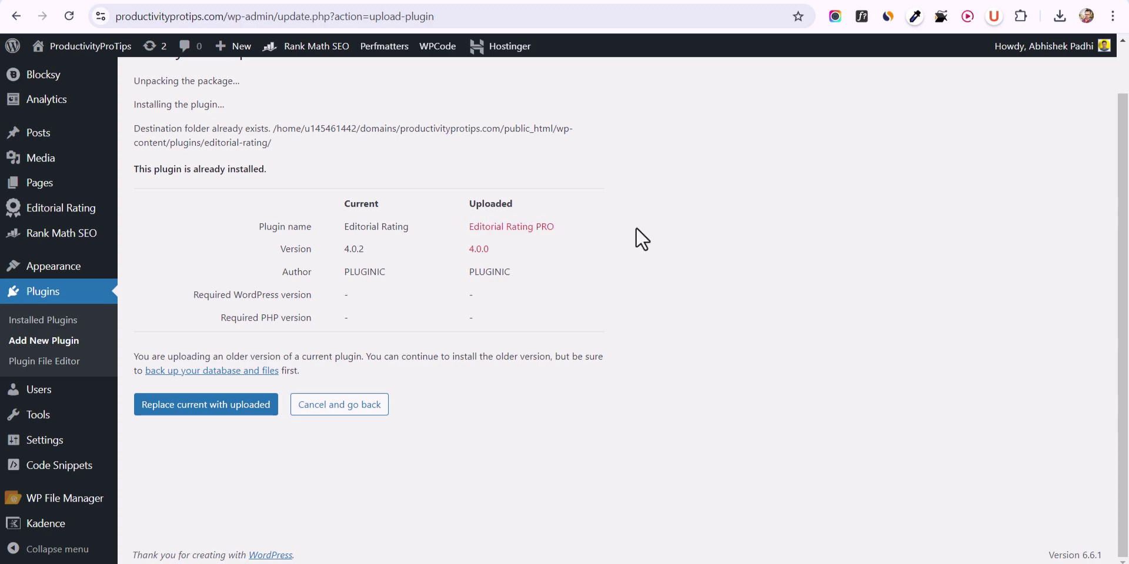
{"action": "left_click", "coordinate": [199, 412]}
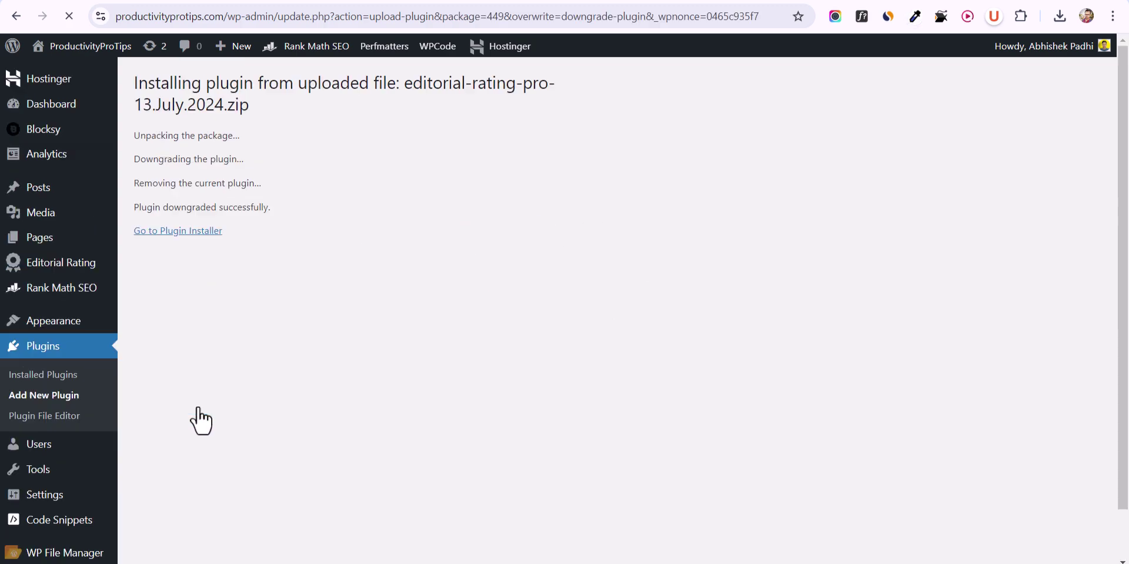
{"action": "left_click", "coordinate": [176, 235]}
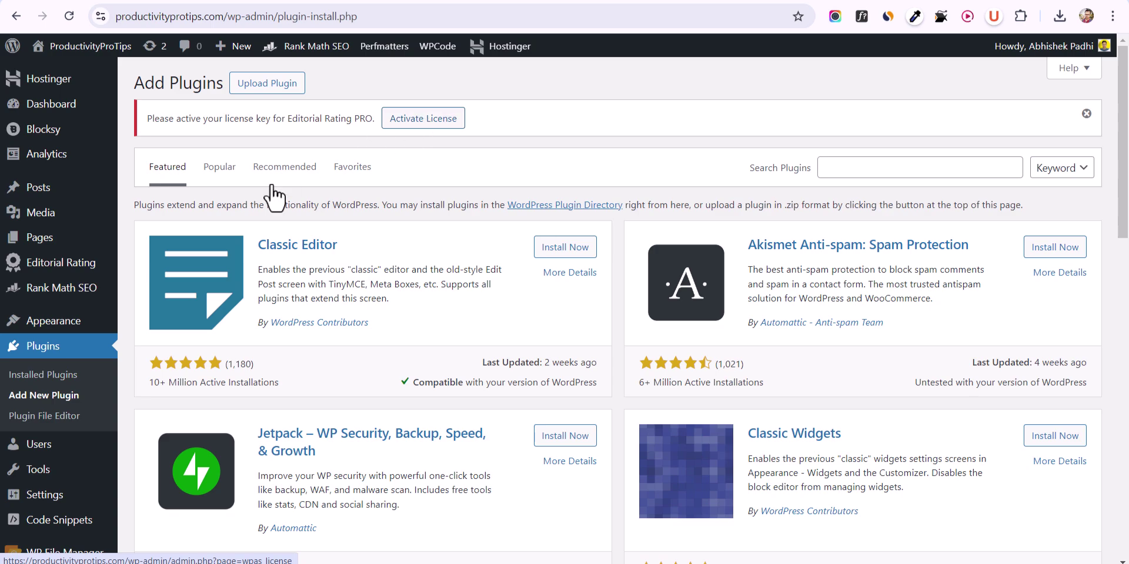
Open the Editorial Rating PRO licensing page, paste the license key into the License code field and activate it.
{"action": "mouse_move", "coordinate": [72, 273]}
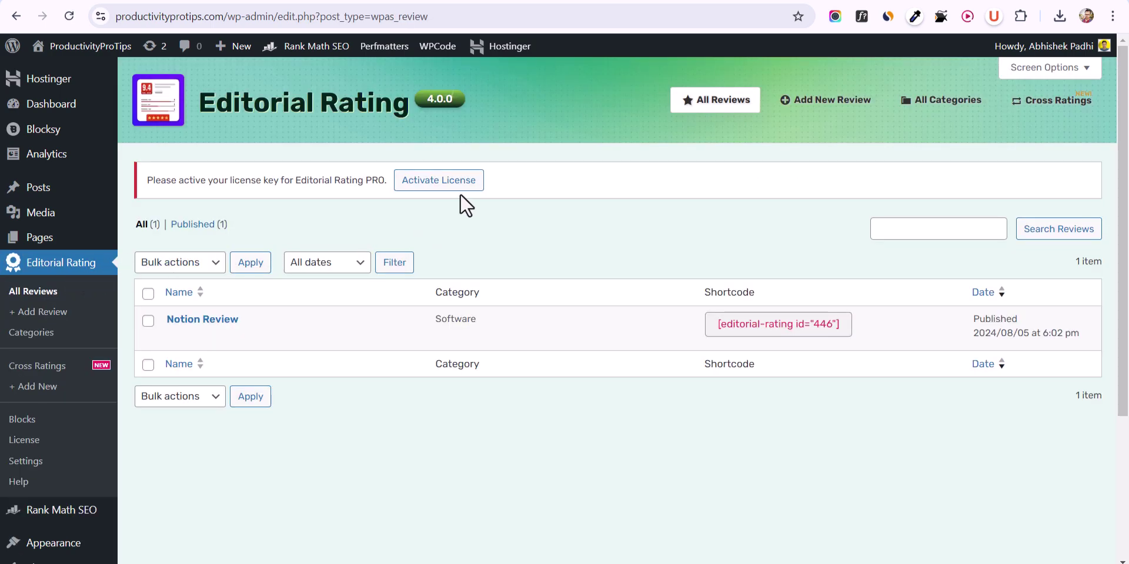
{"action": "left_click", "coordinate": [428, 184]}
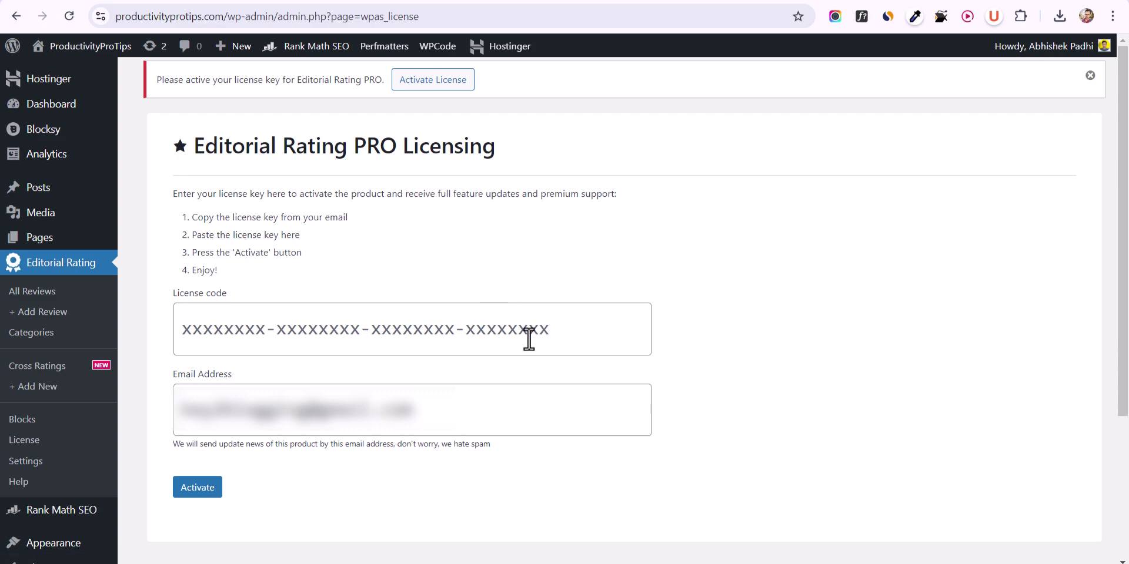
{"action": "key", "text": "ctrl+v"}
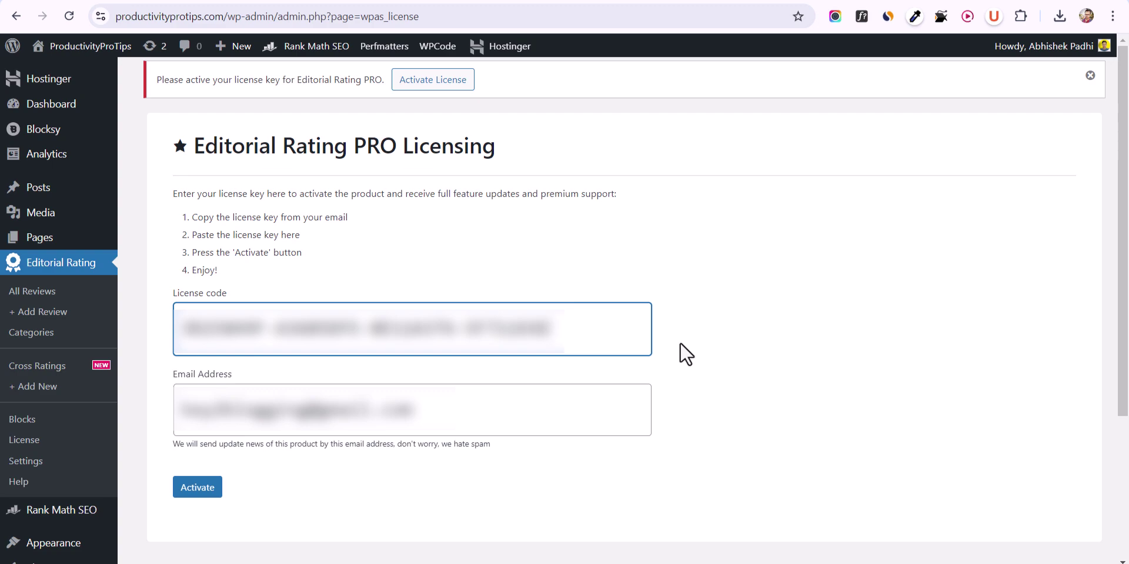
{"action": "left_click", "coordinate": [198, 487]}
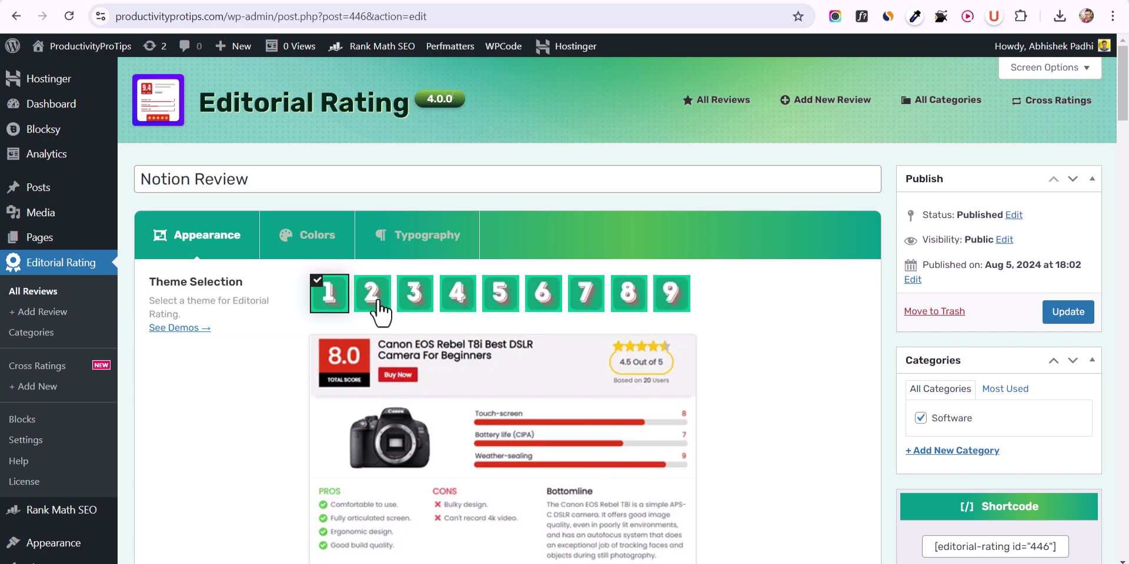
Try theme 2 for the Notion Review and look over its preview.
{"action": "left_click", "coordinate": [380, 309]}
{"action": "scroll", "coordinate": [406, 259], "scroll_direction": "down", "scroll_amount": 3}
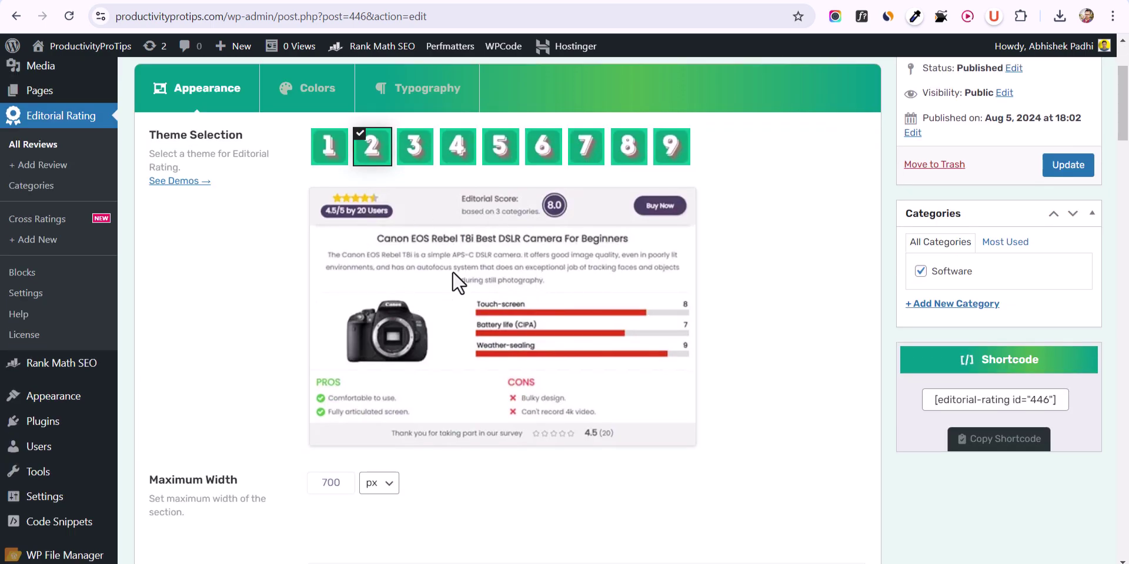
{"action": "scroll", "coordinate": [478, 274], "scroll_direction": "up", "scroll_amount": 2}
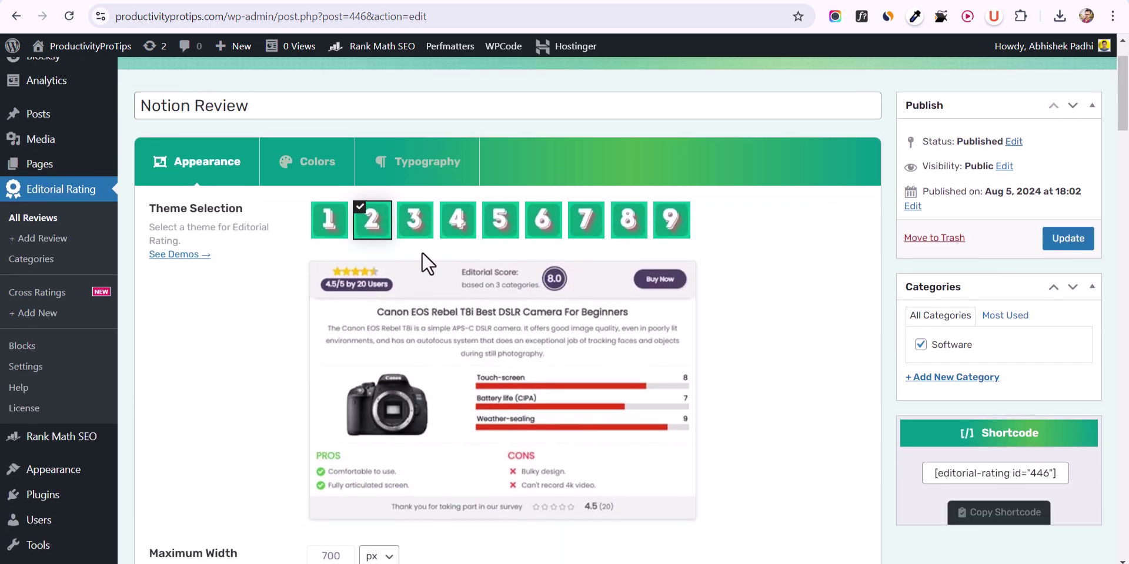
Apply theme 3 to the Notion Review and update the review.
{"action": "left_click", "coordinate": [416, 219]}
{"action": "scroll", "coordinate": [436, 288], "scroll_direction": "down", "scroll_amount": 1}
{"action": "scroll", "coordinate": [438, 297], "scroll_direction": "down", "scroll_amount": 4}
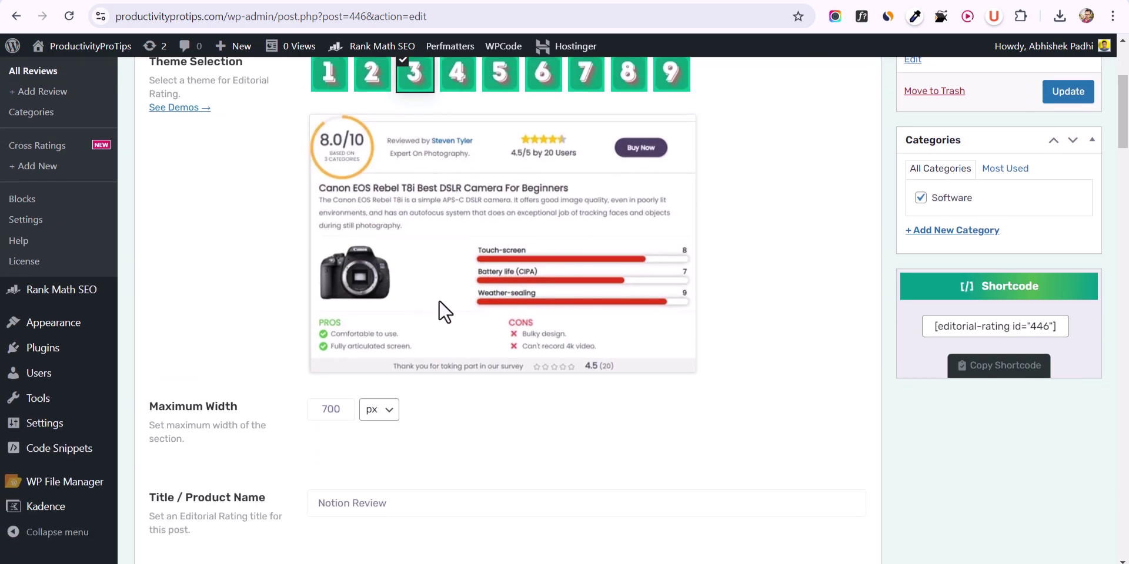
{"action": "scroll", "coordinate": [748, 287], "scroll_direction": "up", "scroll_amount": 6}
{"action": "left_click", "coordinate": [1077, 318]}
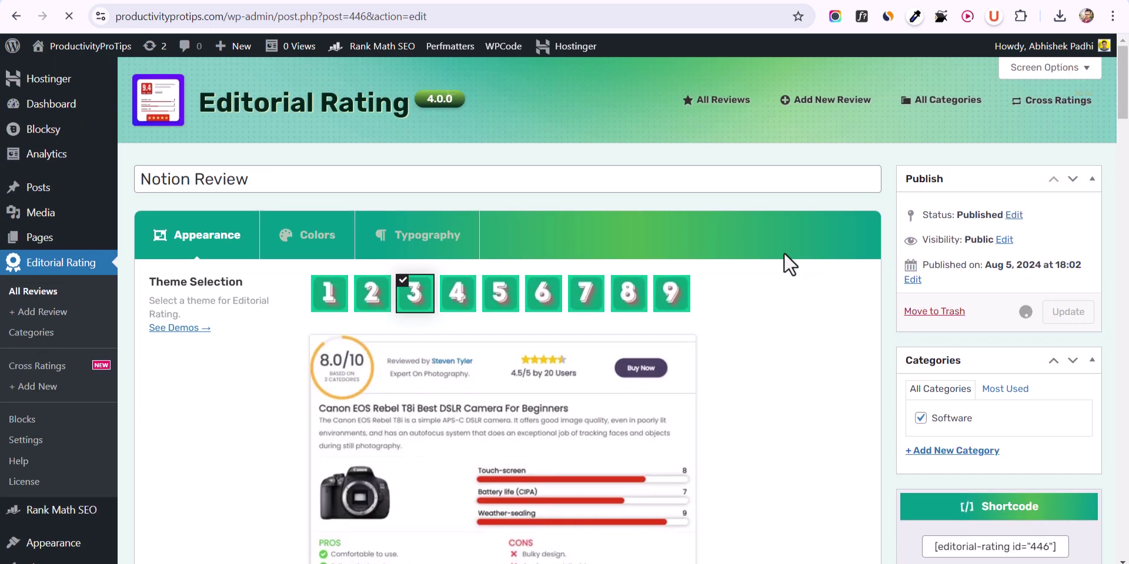
Go to the review box in the published Notion productivity post and reload the page.
{"action": "left_click", "coordinate": [278, 5]}
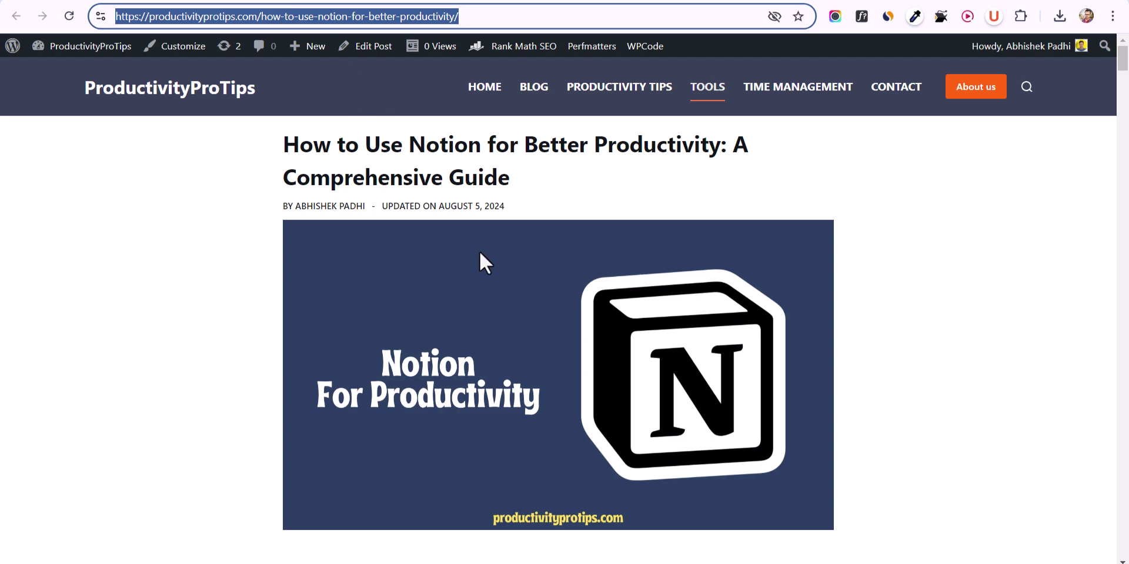
{"action": "scroll", "coordinate": [479, 253], "scroll_direction": "down", "scroll_amount": 14}
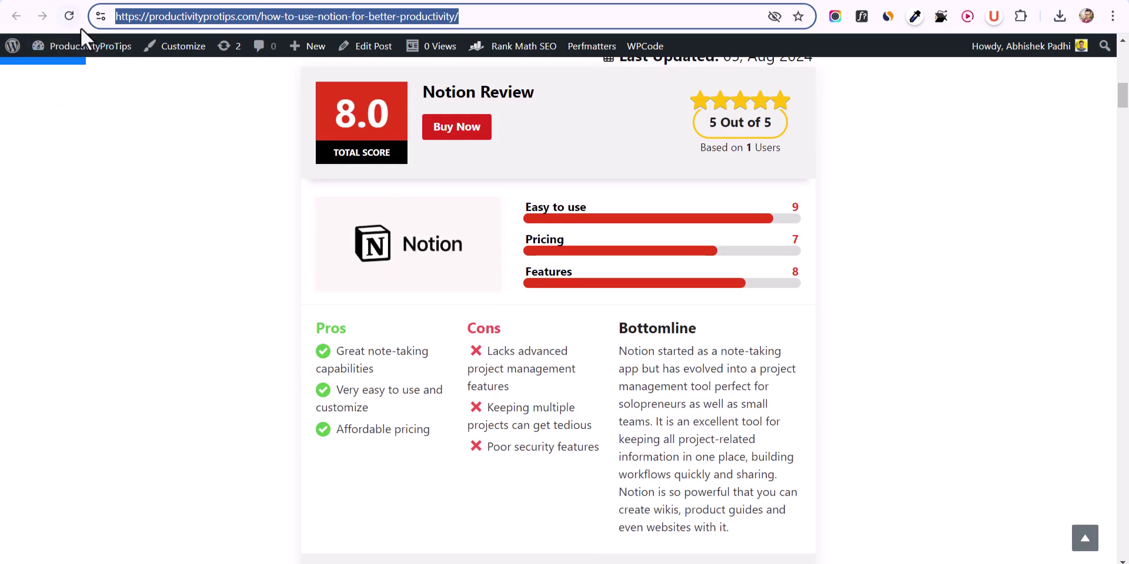
{"action": "key", "text": "ctrl+r"}
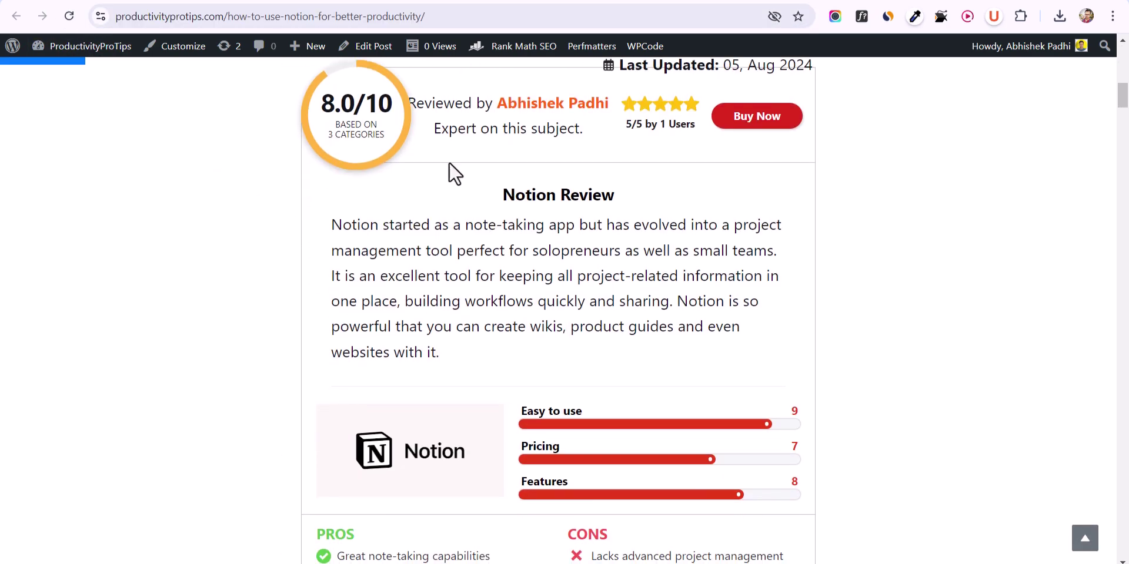
Examine the restyled box's reviewer line, description, criteria ratings, pros and cons, and return to the Notion Review editor.
{"action": "scroll", "coordinate": [561, 229], "scroll_direction": "up", "scroll_amount": 1}
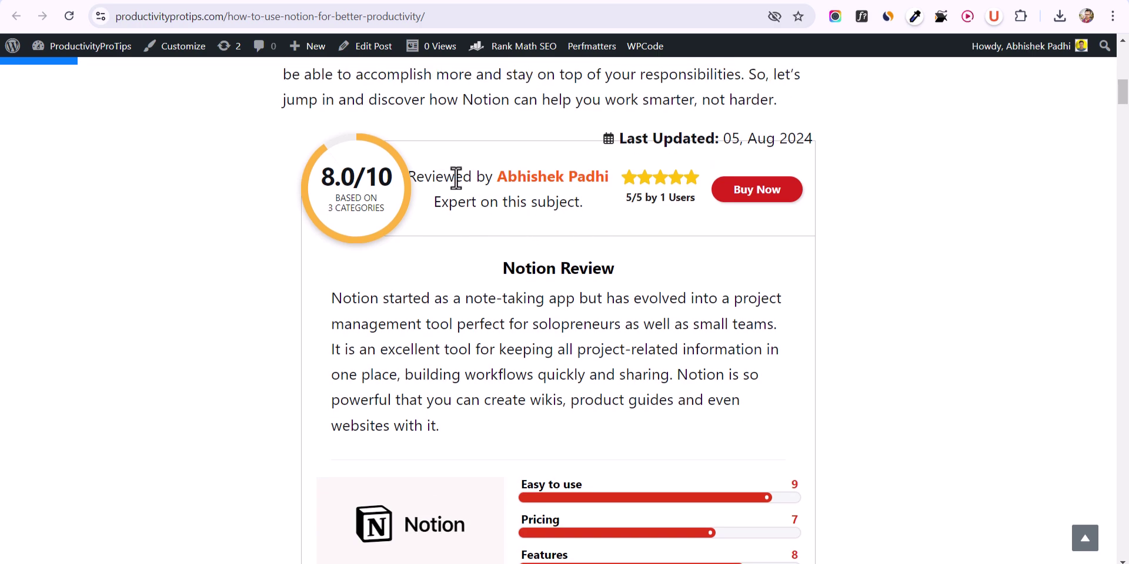
{"action": "left_click_drag", "start_coordinate": [456, 176], "coordinate": [605, 177]}
{"action": "left_click", "coordinate": [566, 214]}
{"action": "scroll", "coordinate": [572, 212], "scroll_direction": "down", "scroll_amount": 2}
{"action": "scroll", "coordinate": [431, 118], "scroll_direction": "down", "scroll_amount": 1}
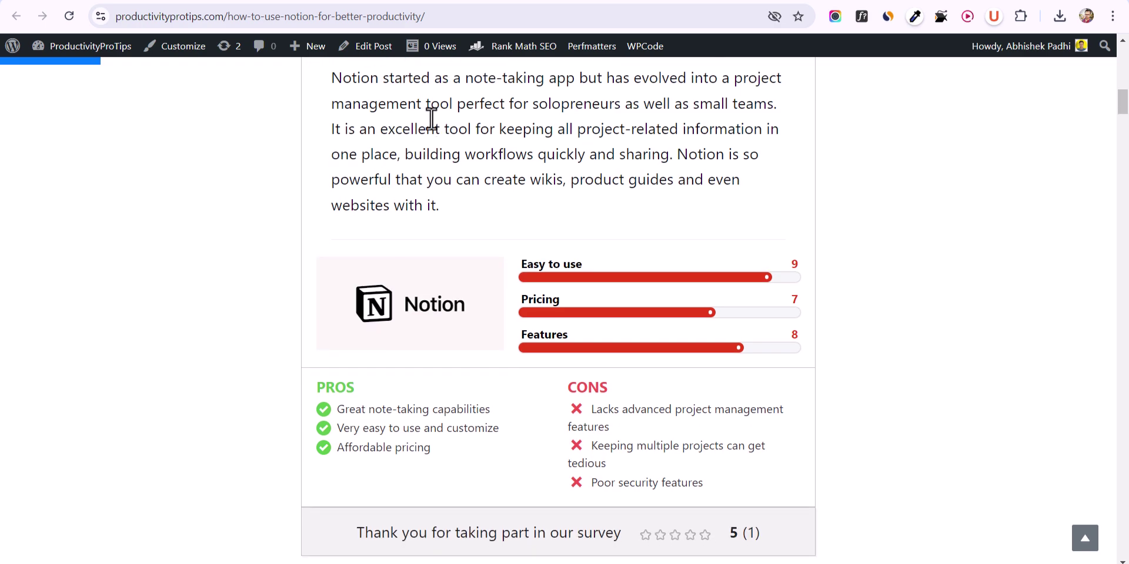
{"action": "scroll", "coordinate": [456, 201], "scroll_direction": "up", "scroll_amount": 1}
{"action": "left_click_drag", "start_coordinate": [410, 174], "coordinate": [635, 252]}
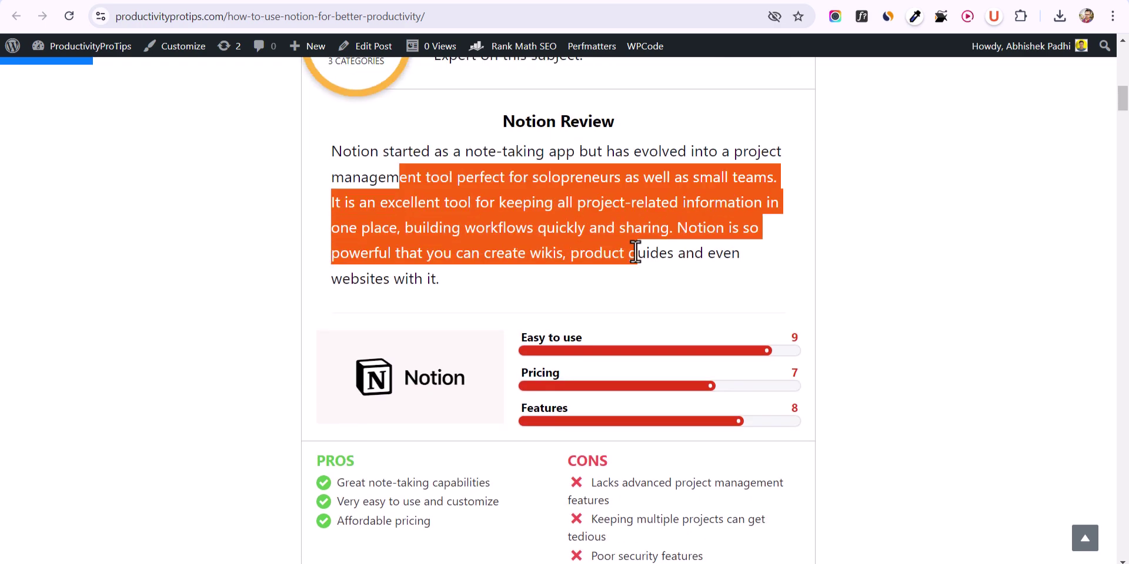
{"action": "left_click", "coordinate": [637, 247]}
{"action": "scroll", "coordinate": [486, 285], "scroll_direction": "down", "scroll_amount": 4}
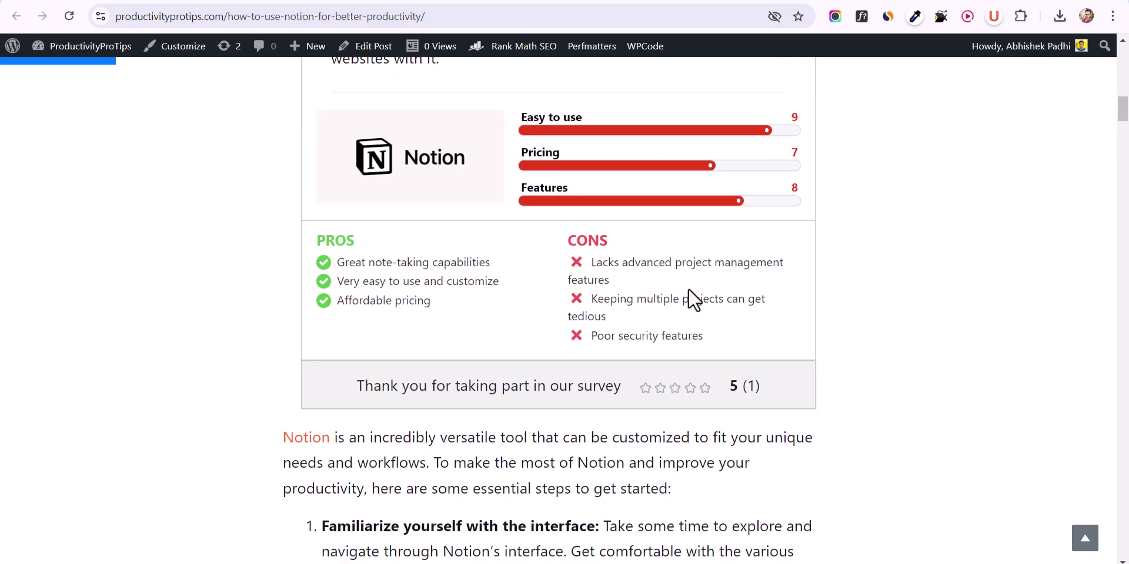
{"action": "left_click", "coordinate": [210, 3]}
{"action": "left_click", "coordinate": [137, 2]}
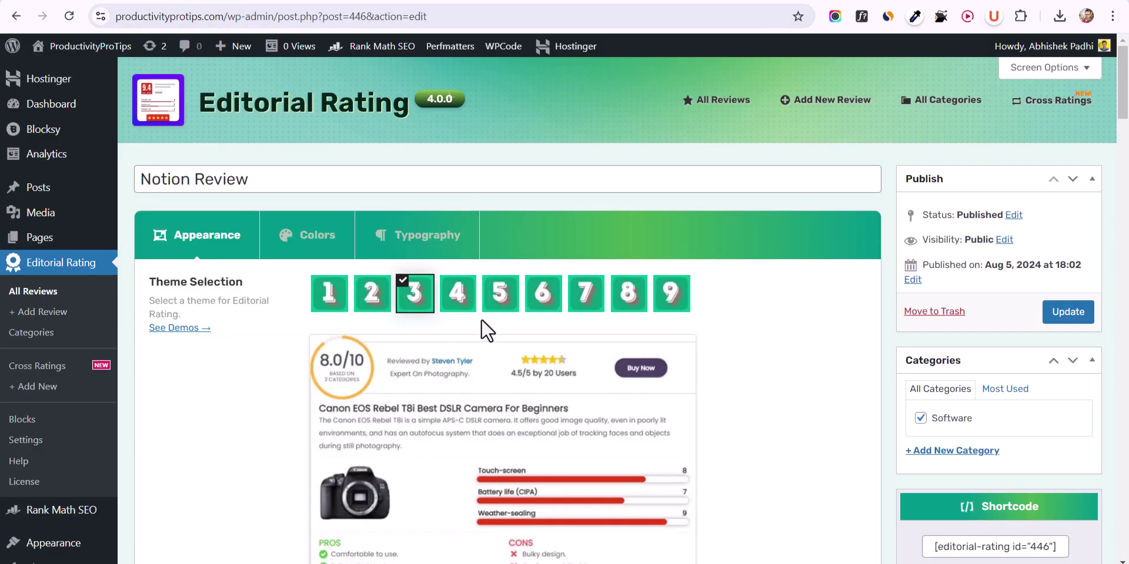
Preview themes 4 and 5, apply theme 8 to the Notion Review, and update the review.
{"action": "left_click", "coordinate": [458, 297]}
{"action": "left_click", "coordinate": [500, 294]}
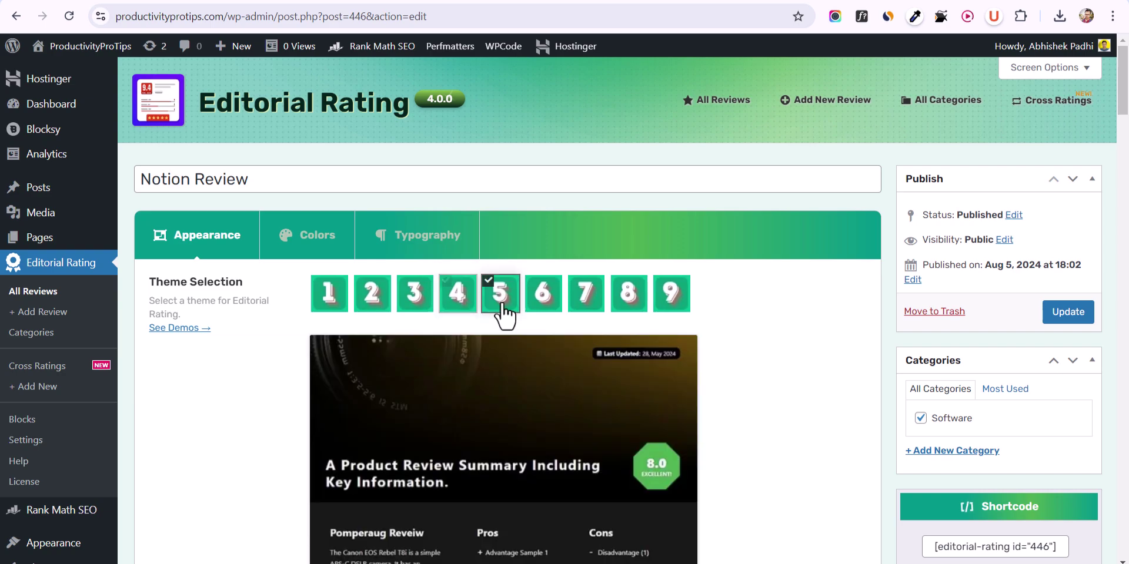
{"action": "scroll", "coordinate": [531, 306], "scroll_direction": "down", "scroll_amount": 3}
{"action": "left_click", "coordinate": [629, 147]}
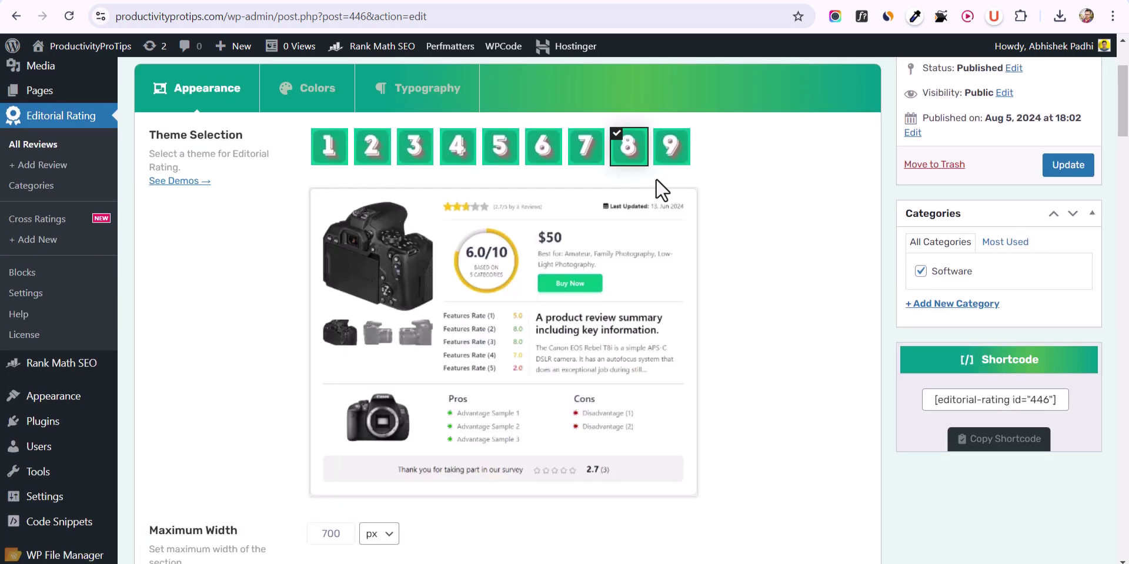
{"action": "left_click", "coordinate": [1066, 167]}
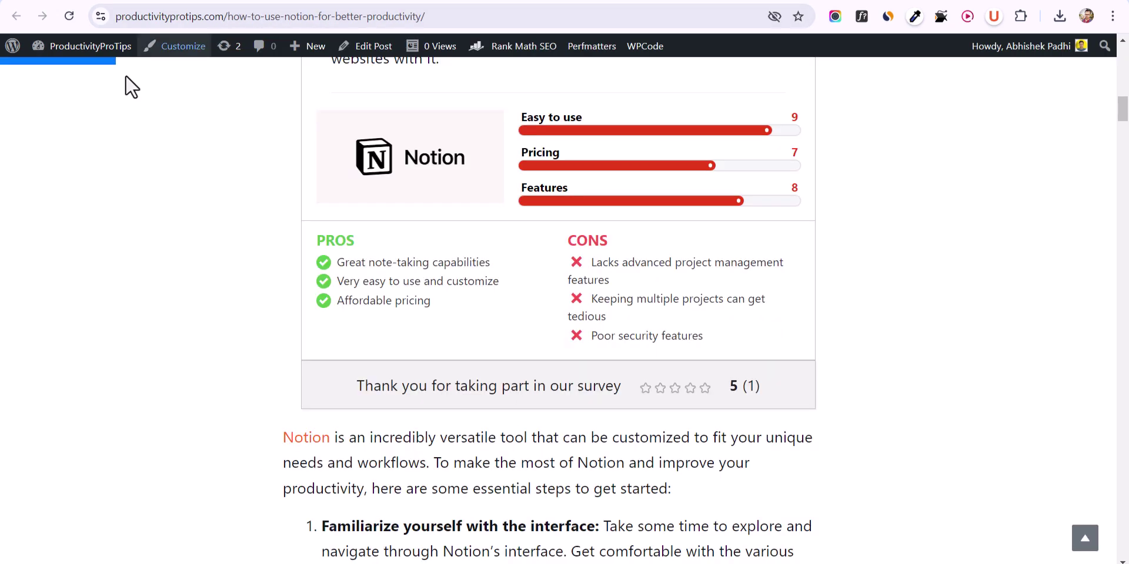
Reload the published Notion post and show the white T-shirt image in the review box's product gallery.
{"action": "left_click", "coordinate": [69, 22]}
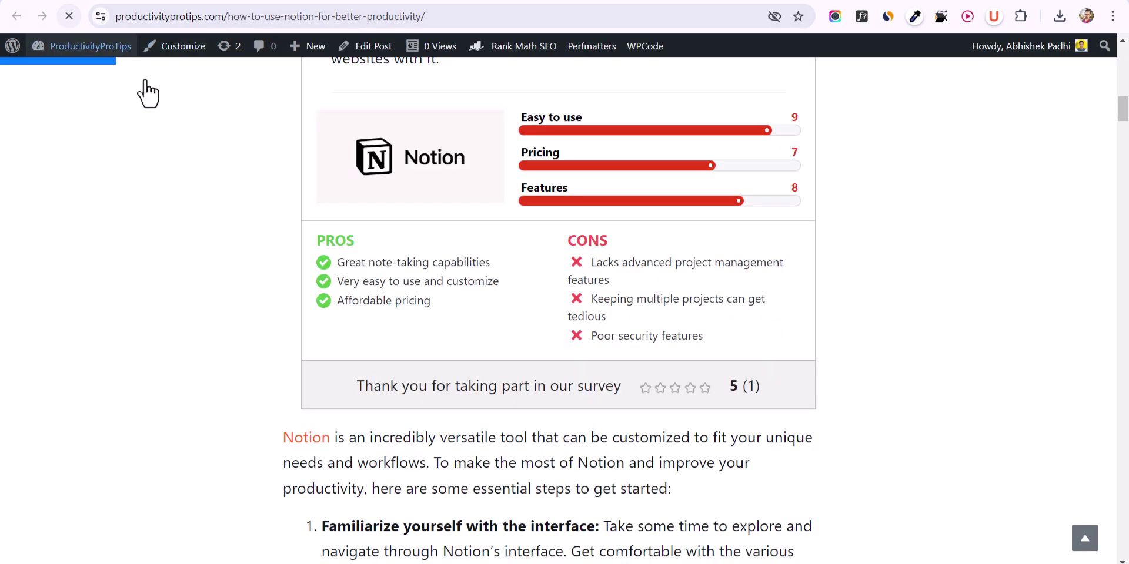
{"action": "scroll", "coordinate": [486, 282], "scroll_direction": "down", "scroll_amount": 1}
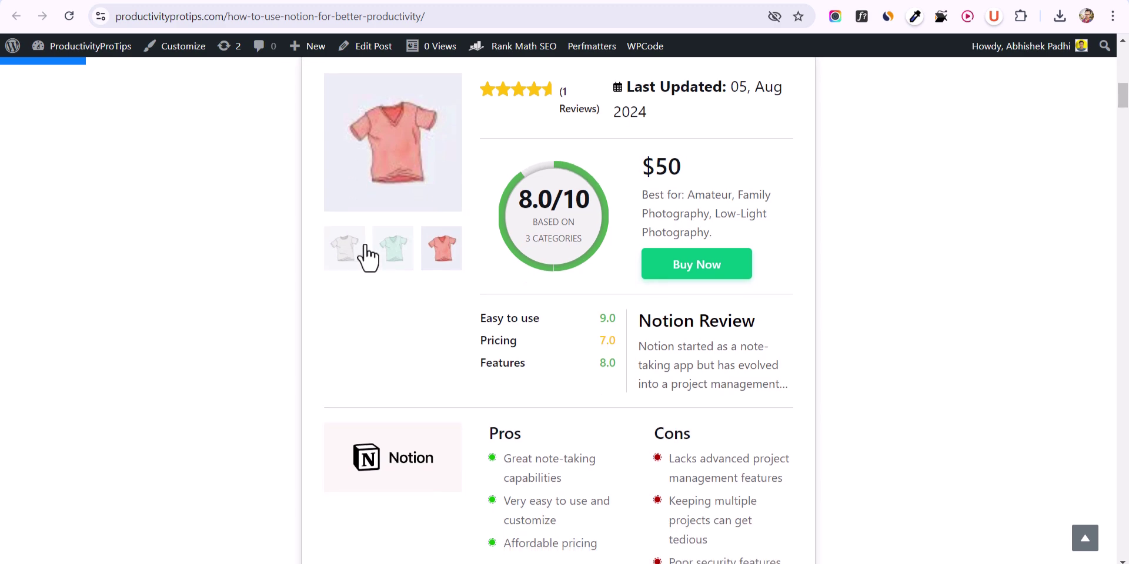
{"action": "left_click", "coordinate": [370, 254]}
{"action": "left_click", "coordinate": [353, 254]}
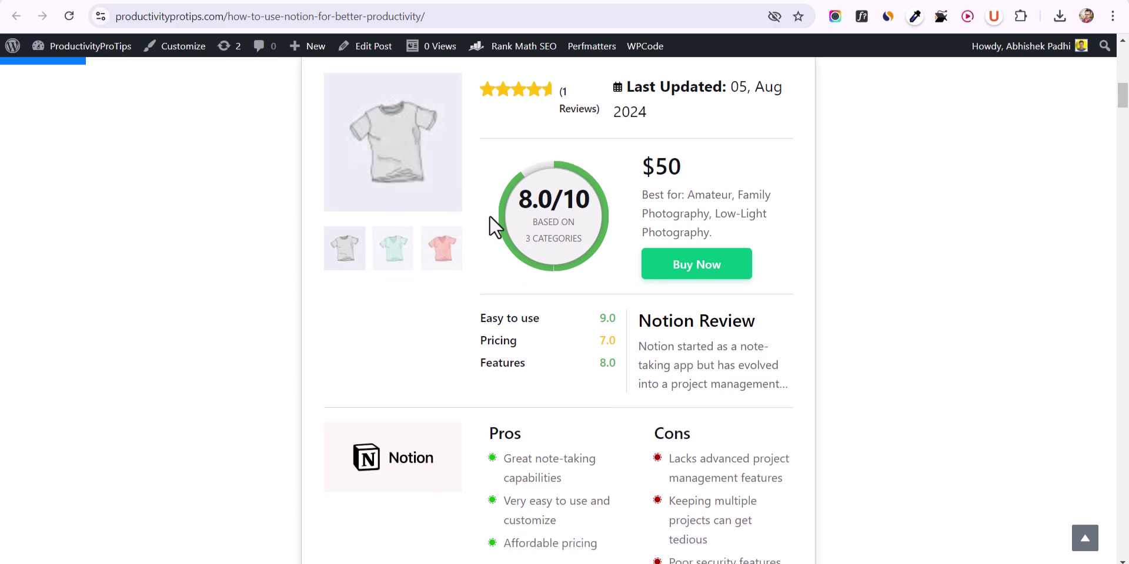
Examine the box's criteria ratings, pros and cons, and user survey, and return to the Notion Review editor.
{"action": "scroll", "coordinate": [522, 358], "scroll_direction": "down", "scroll_amount": 3}
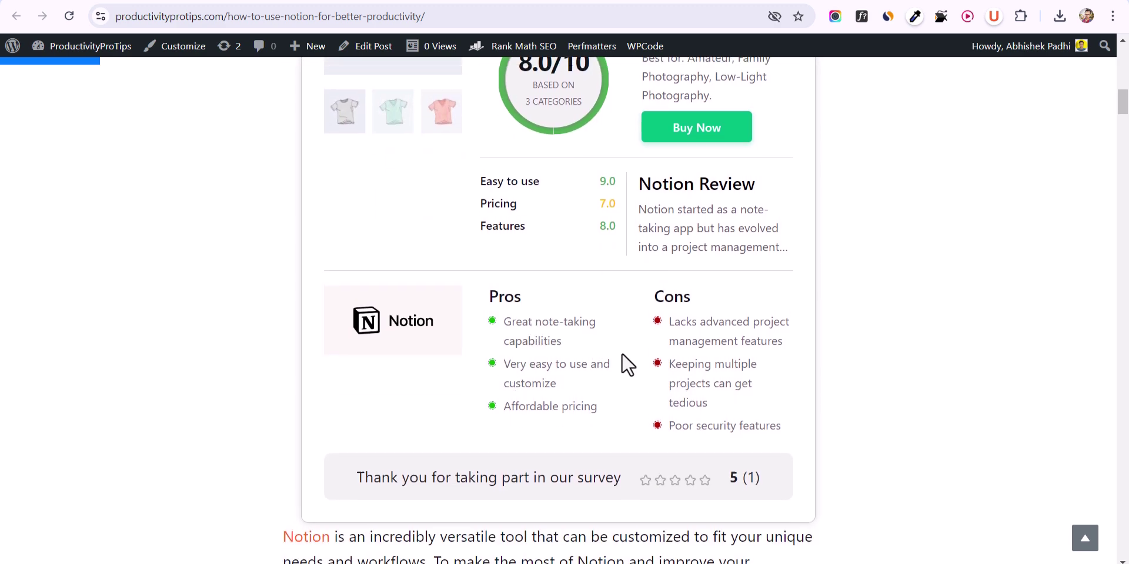
{"action": "scroll", "coordinate": [405, 286], "scroll_direction": "up", "scroll_amount": 4}
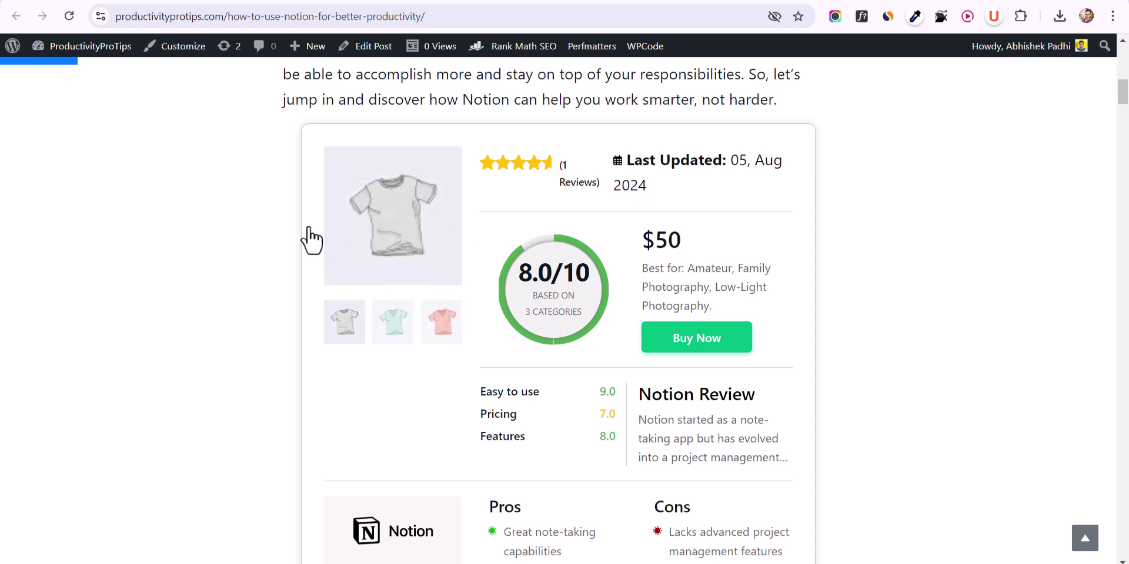
{"action": "left_click", "coordinate": [207, 1]}
{"action": "left_click", "coordinate": [136, 1]}
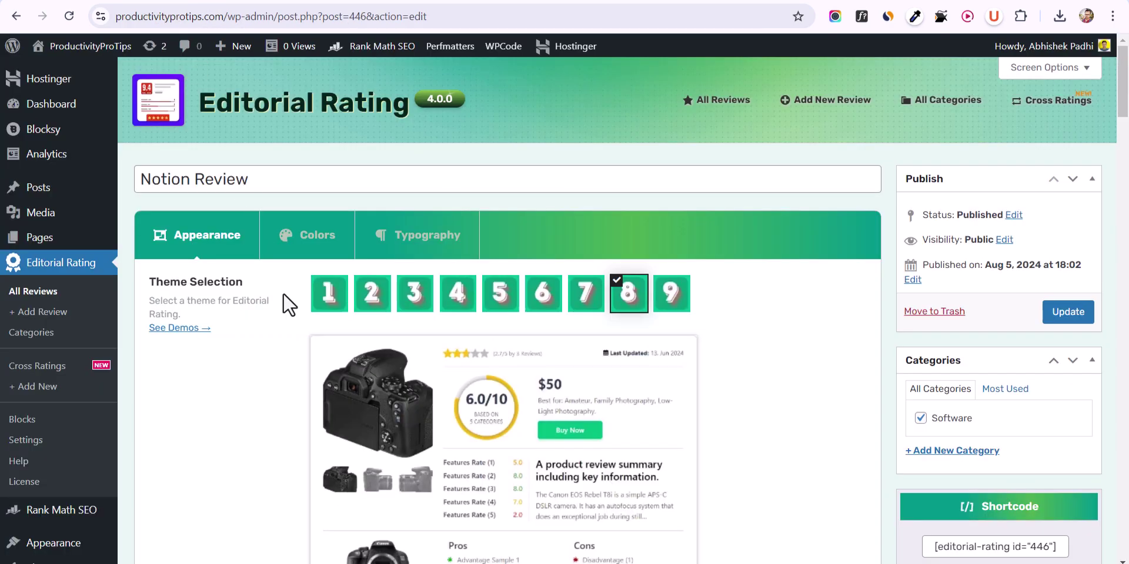
Examine the Notion Review's settings for the product image gallery, updated date, Best for text, pros and cons, and product button.
{"action": "scroll", "coordinate": [341, 361], "scroll_direction": "down", "scroll_amount": 15}
{"action": "scroll", "coordinate": [336, 354], "scroll_direction": "down", "scroll_amount": 3}
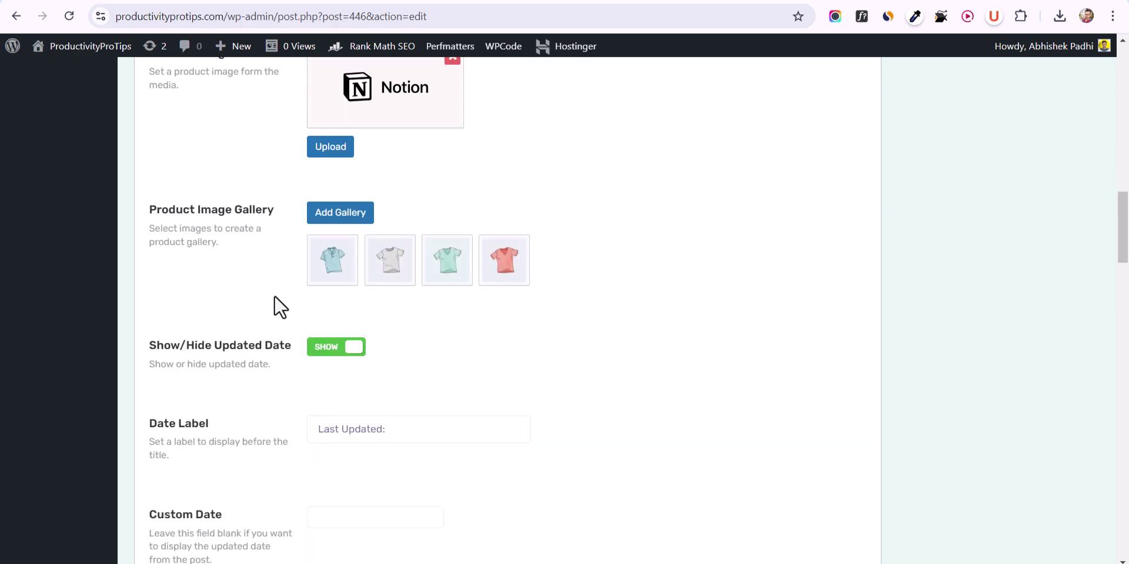
{"action": "left_click", "coordinate": [341, 221]}
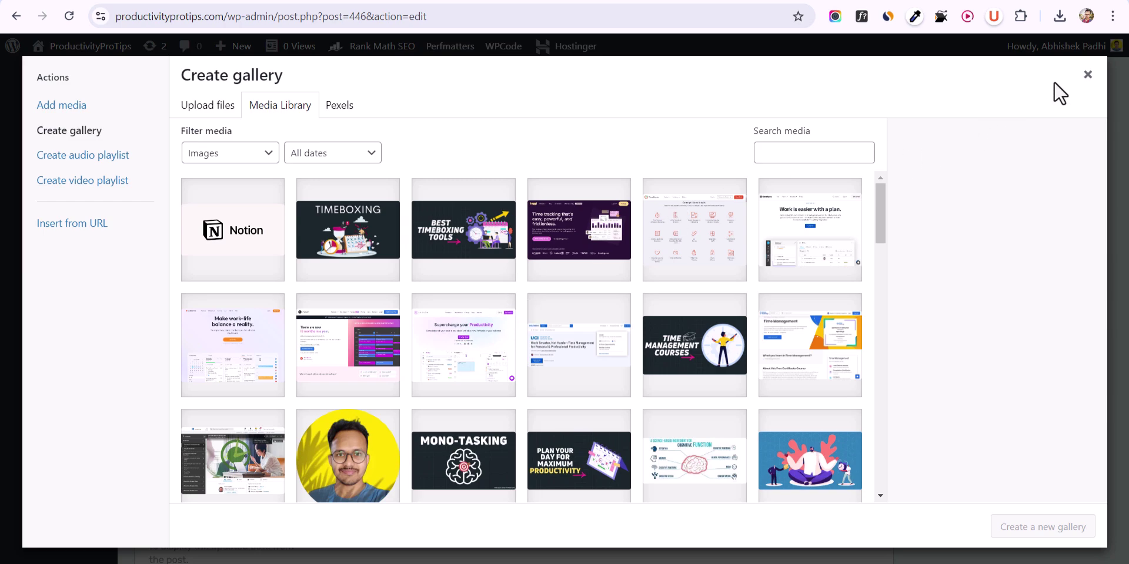
{"action": "left_click", "coordinate": [1088, 74]}
{"action": "scroll", "coordinate": [428, 320], "scroll_direction": "down", "scroll_amount": 3}
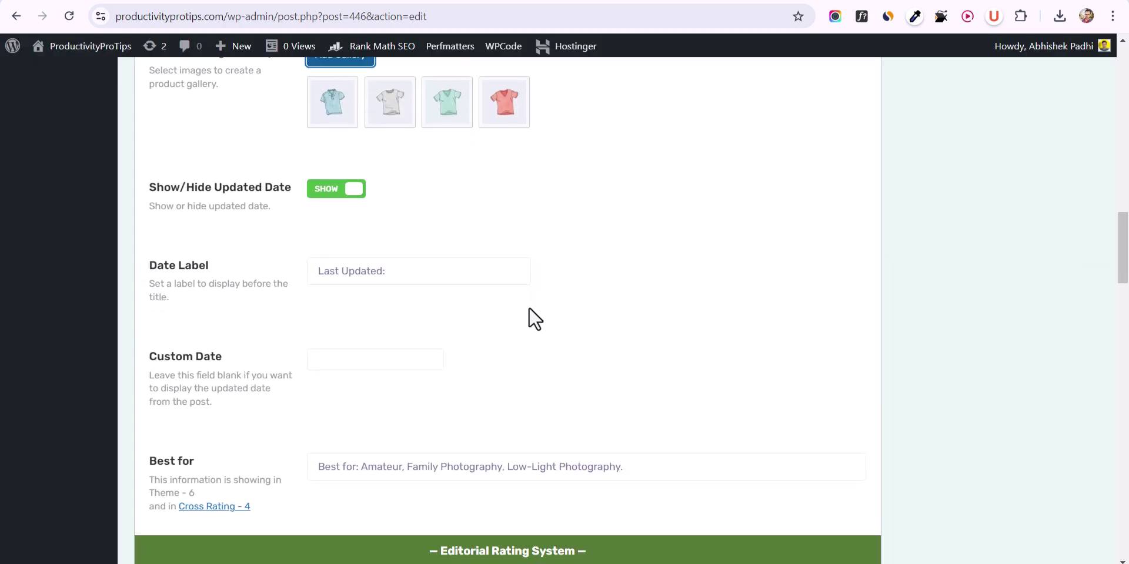
{"action": "scroll", "coordinate": [534, 319], "scroll_direction": "down", "scroll_amount": 6}
{"action": "scroll", "coordinate": [541, 307], "scroll_direction": "down", "scroll_amount": 10}
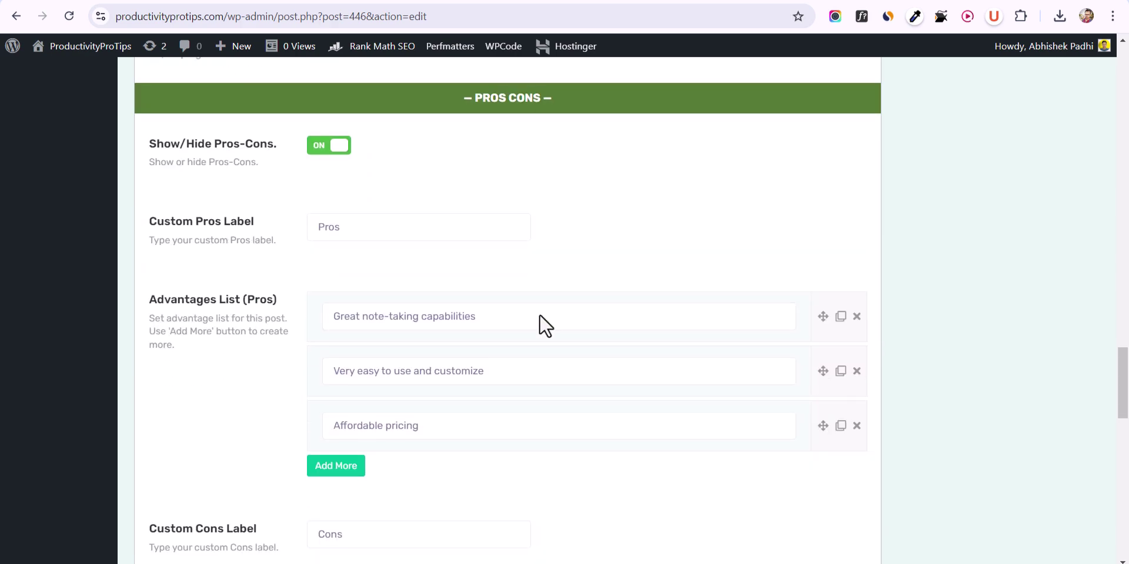
{"action": "scroll", "coordinate": [493, 310], "scroll_direction": "down", "scroll_amount": 12}
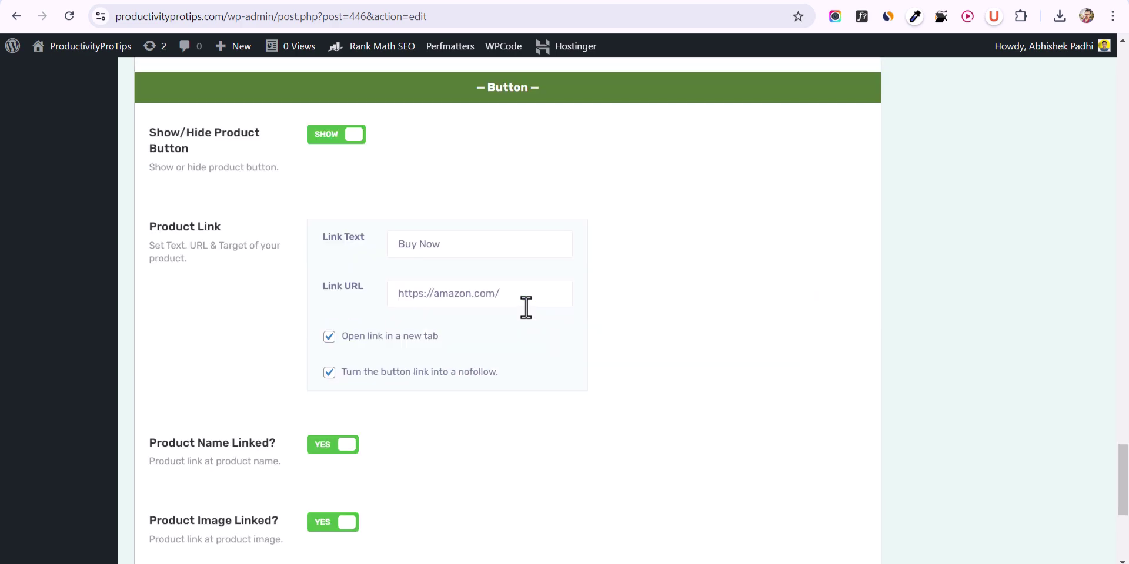
{"action": "scroll", "coordinate": [582, 300], "scroll_direction": "down", "scroll_amount": 5}
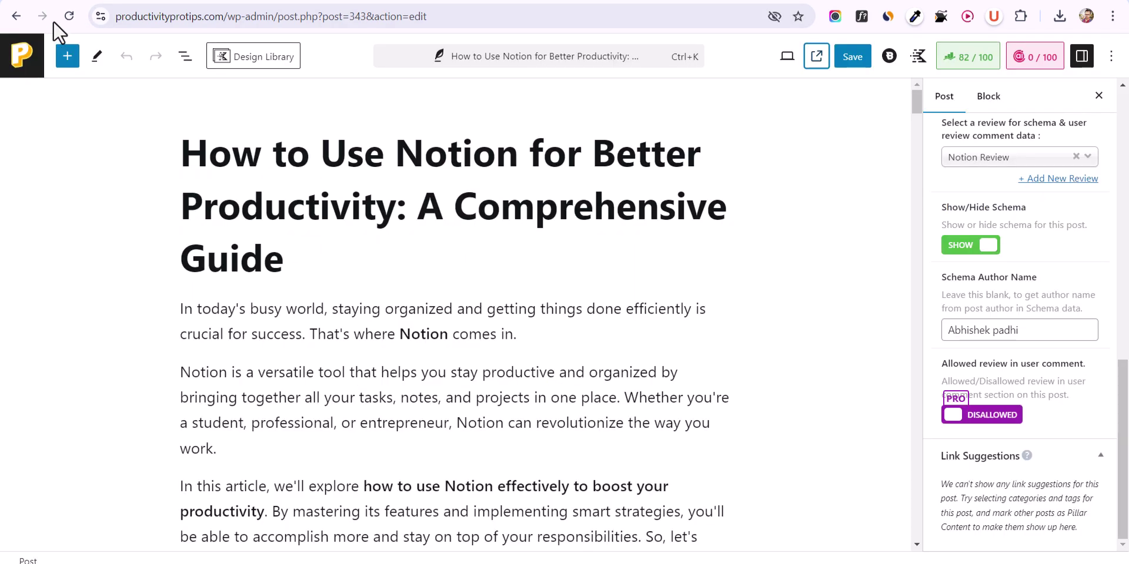
Reload the Notion productivity post's editor, allow reviews in user comments for this post, and save it.
{"action": "left_click", "coordinate": [74, 18]}
{"action": "scroll", "coordinate": [967, 329], "scroll_direction": "down", "scroll_amount": 10}
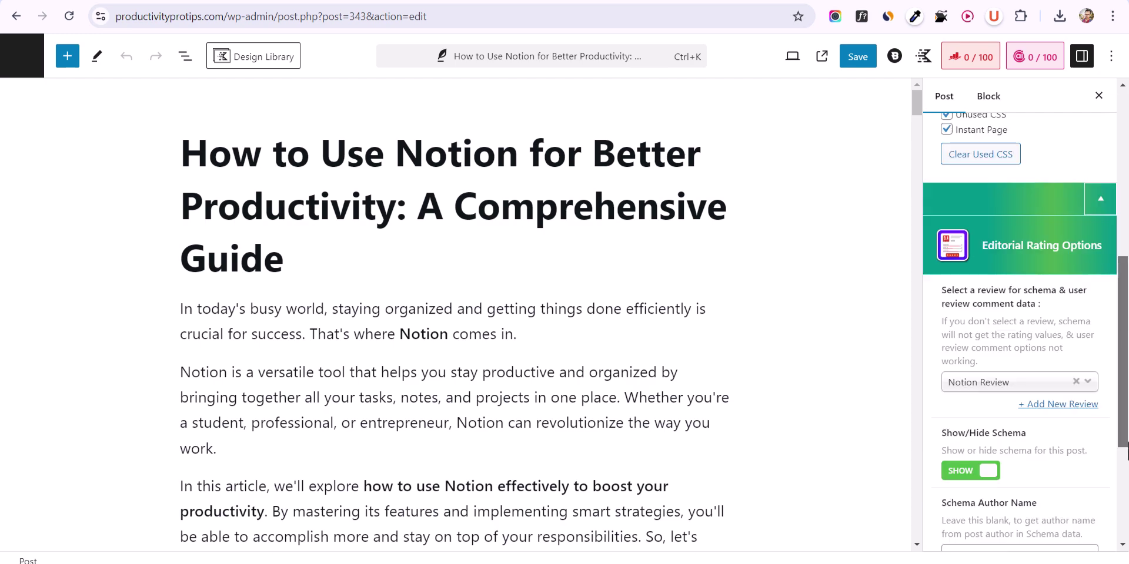
{"action": "left_click", "coordinate": [976, 418]}
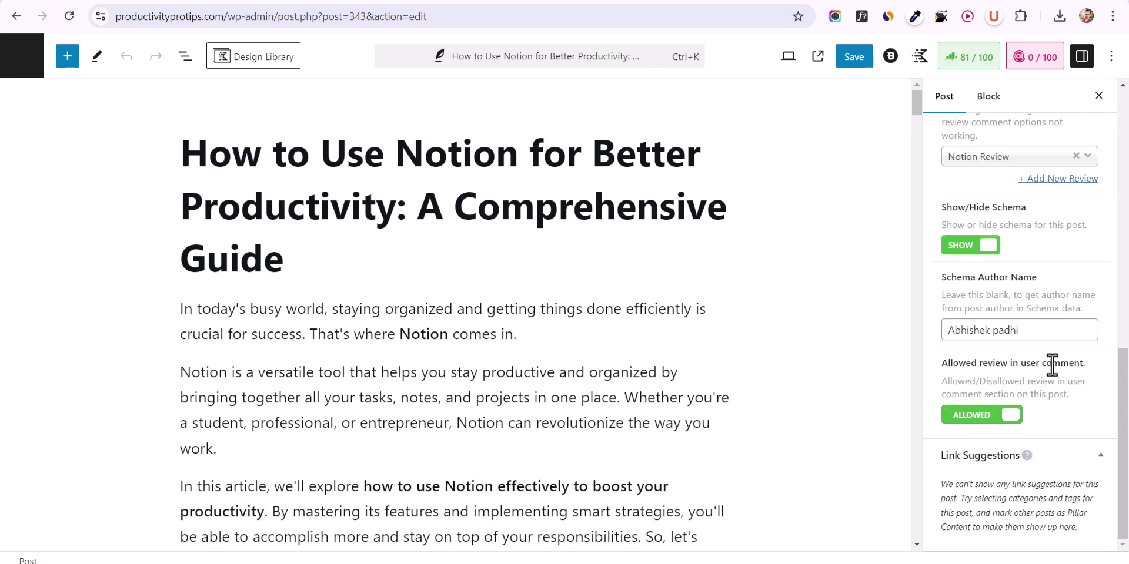
{"action": "left_click", "coordinate": [856, 59]}
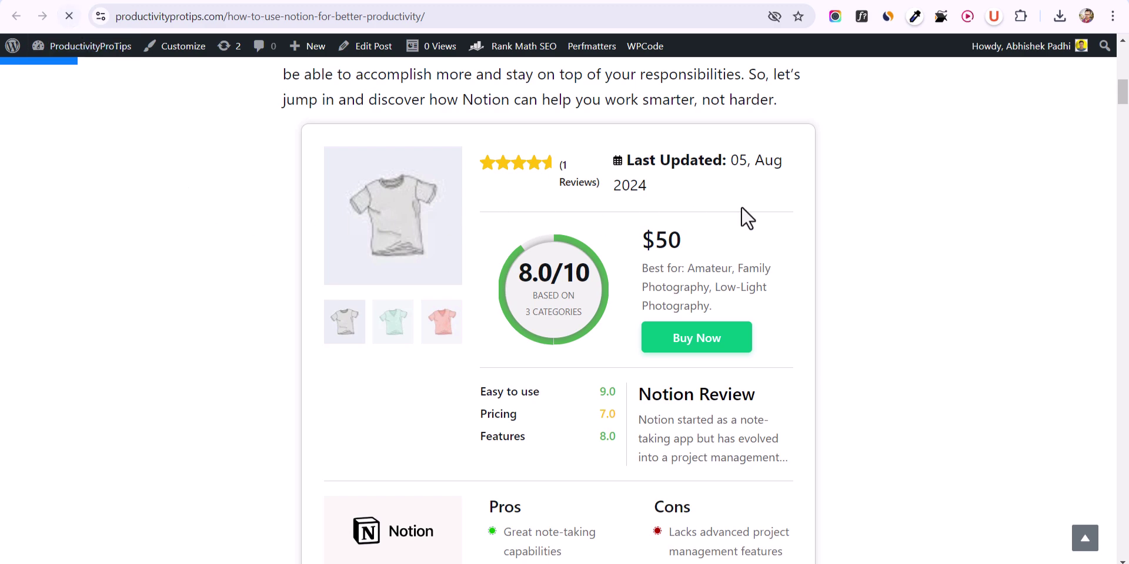
Enable making a review in the published post's comment form and set the headline to "Notion is very easy to use".
{"action": "key", "text": "End"}
{"action": "left_click", "coordinate": [417, 216]}
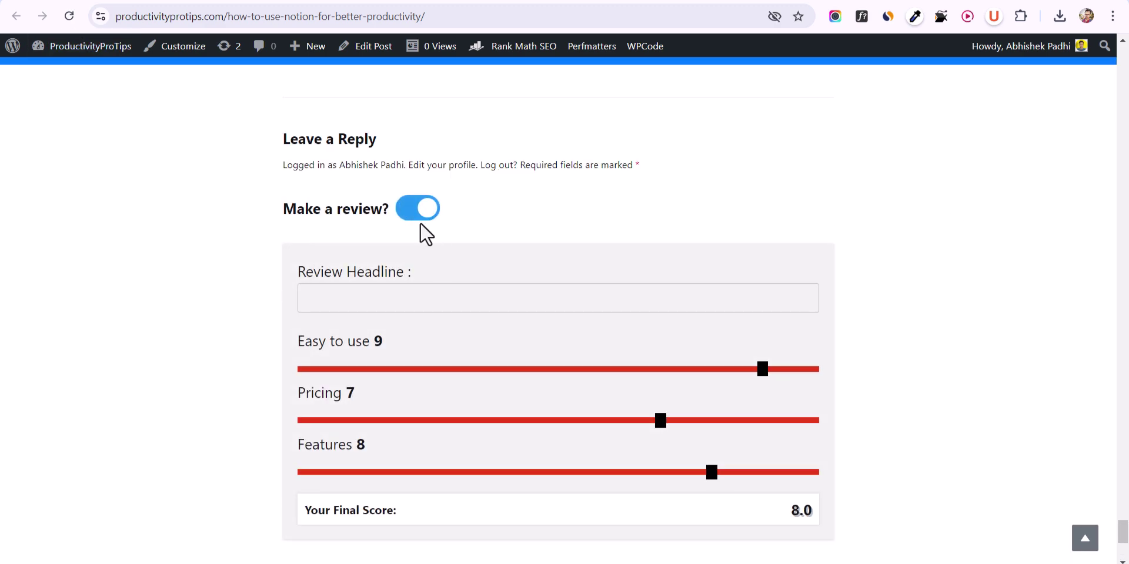
{"action": "scroll", "coordinate": [388, 159], "scroll_direction": "down", "scroll_amount": 2}
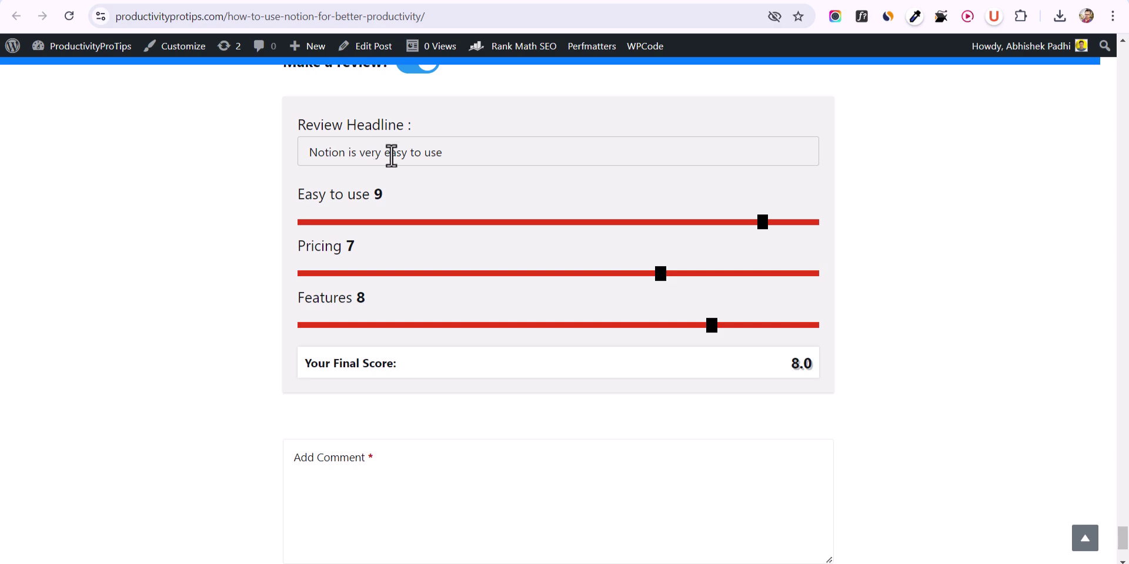
Set the comment review's ratings to 10 for Easy to use, 8 for Pricing and 10 for Features.
{"action": "left_click_drag", "start_coordinate": [763, 222], "coordinate": [829, 232]}
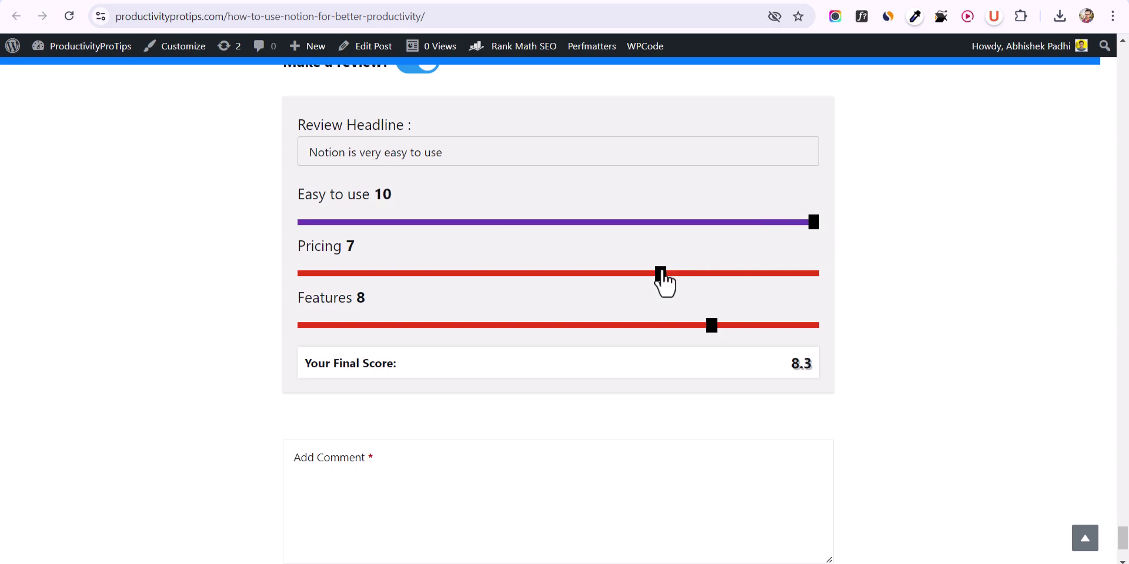
{"action": "left_click_drag", "start_coordinate": [659, 271], "coordinate": [717, 275]}
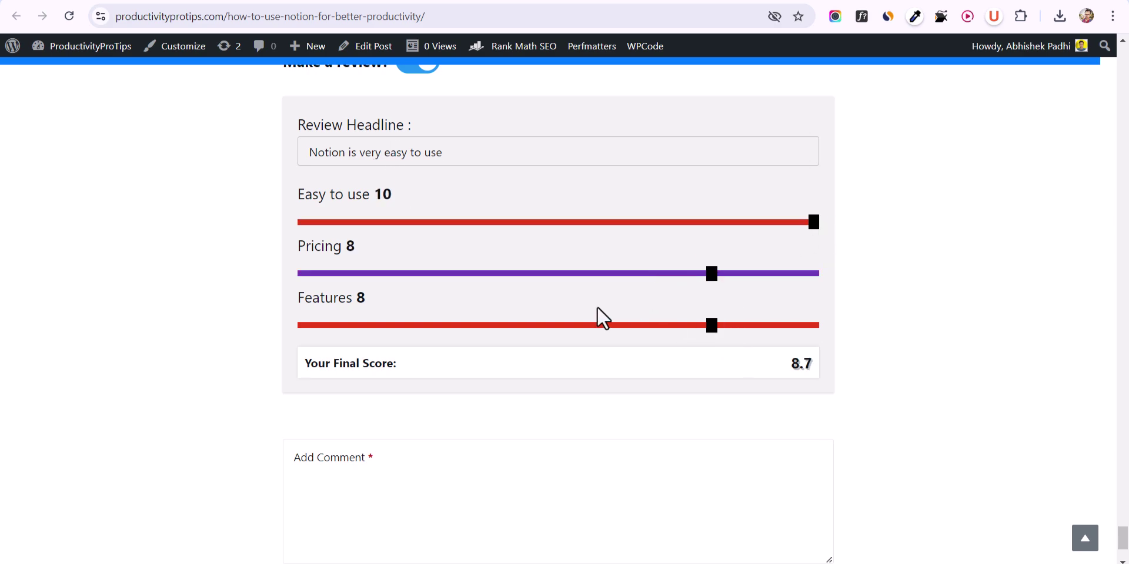
{"action": "left_click_drag", "start_coordinate": [712, 327], "coordinate": [839, 335]}
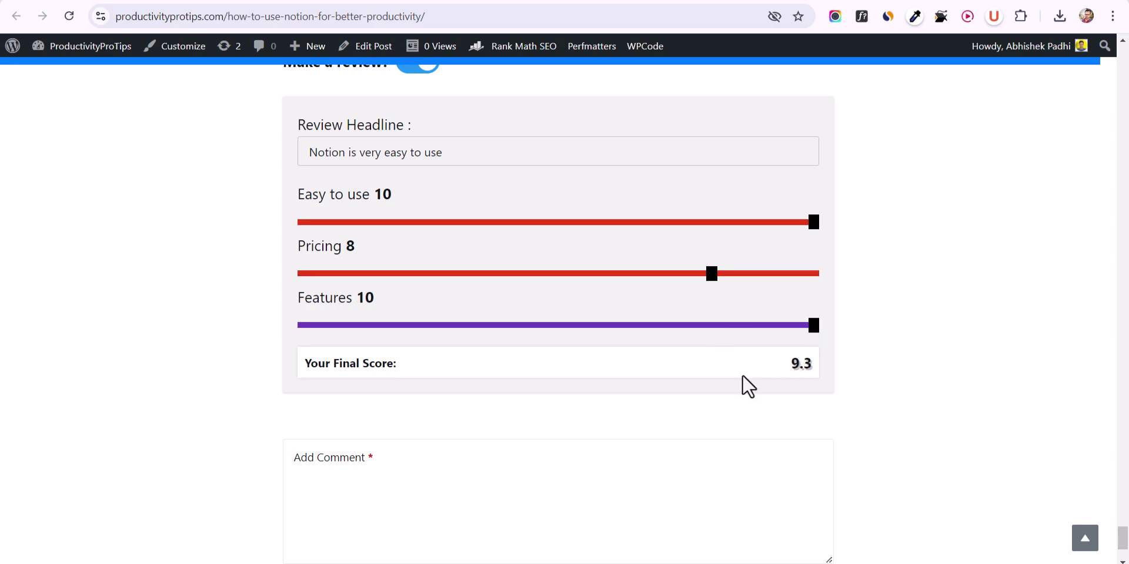
Post the comment "Notion is easy to use as it has a simple layout and all the options available and can be added in few clicks.".
{"action": "scroll", "coordinate": [647, 375], "scroll_direction": "down", "scroll_amount": 3}
{"action": "left_click", "coordinate": [365, 330]}
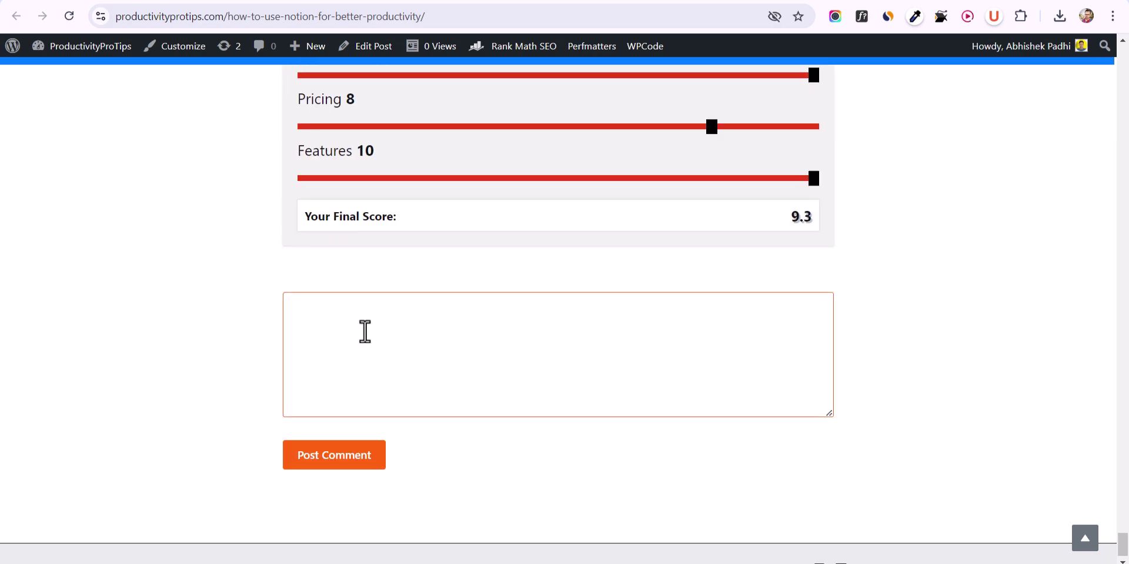
{"action": "type", "text": "Notion is easy to use as it has a simple layout and all the options available  and can be added in few clicks."}
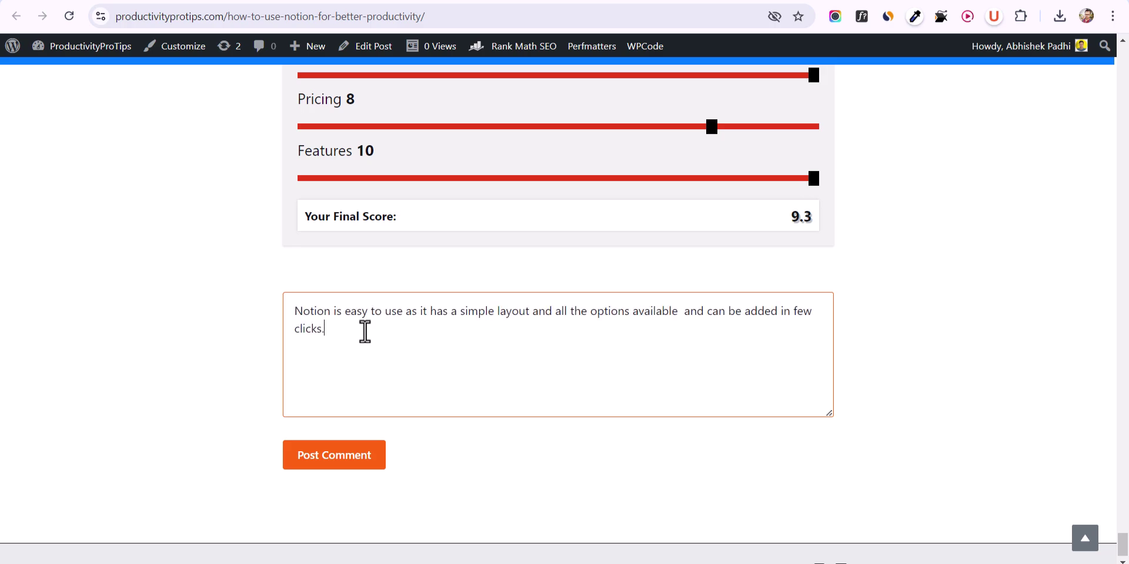
{"action": "left_click", "coordinate": [327, 456]}
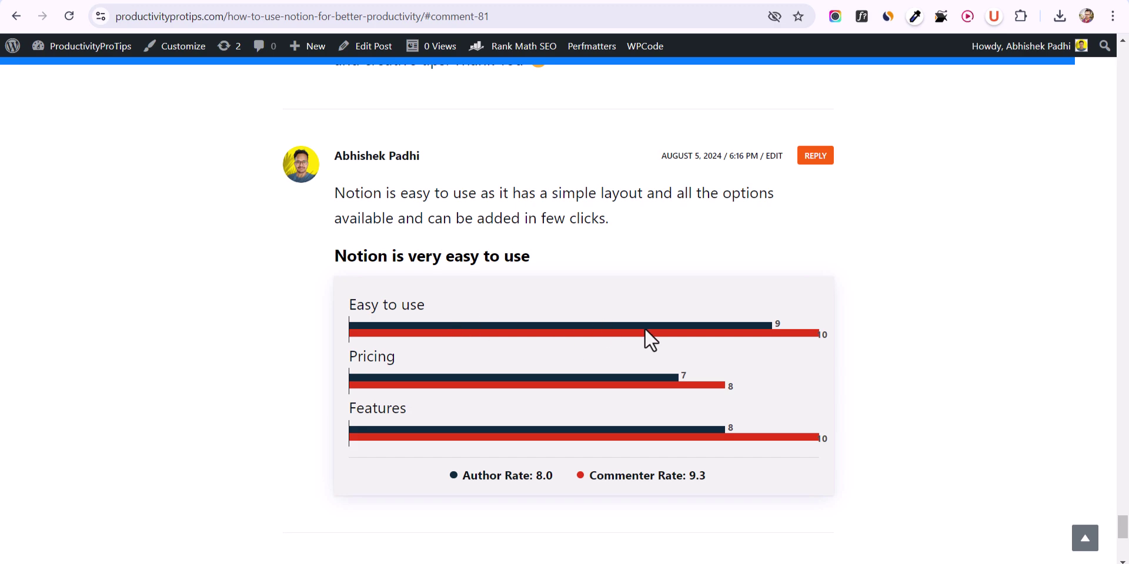
Examine the posted comment's comparison of the author's and commenter's ratings.
{"action": "scroll", "coordinate": [475, 405], "scroll_direction": "down", "scroll_amount": 1}
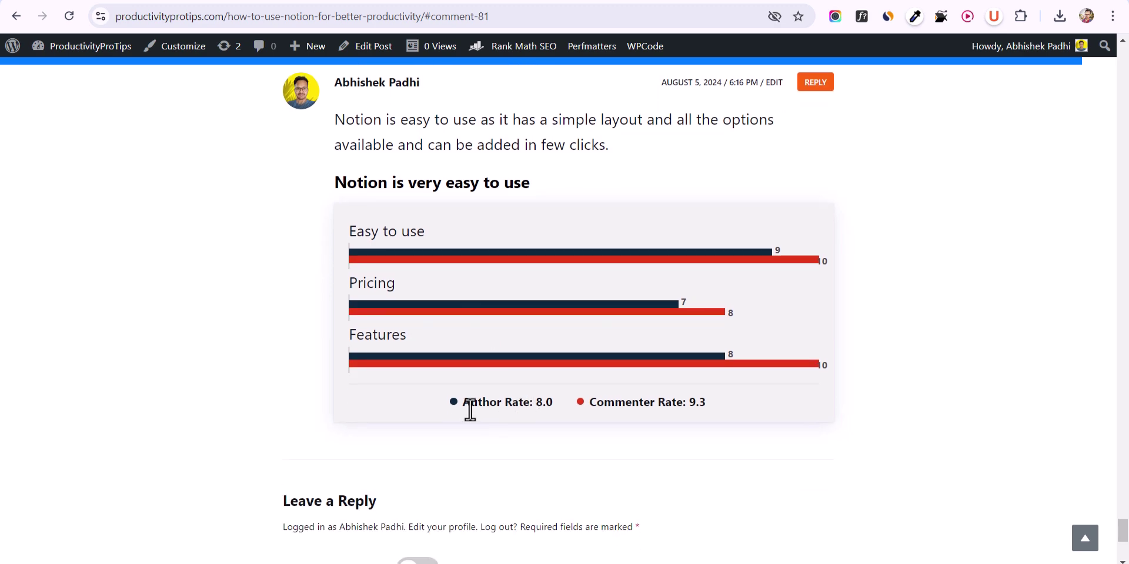
{"action": "left_click_drag", "start_coordinate": [470, 410], "coordinate": [697, 404]}
{"action": "left_click", "coordinate": [712, 404]}
{"action": "scroll", "coordinate": [938, 365], "scroll_direction": "up", "scroll_amount": 1}
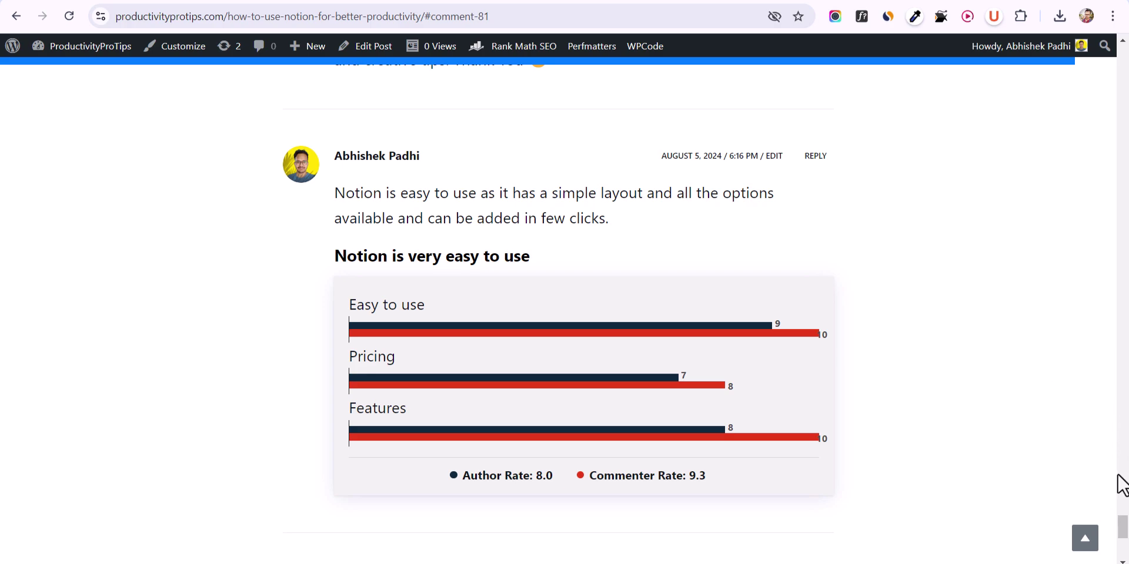
{"action": "left_click_drag", "start_coordinate": [1127, 546], "coordinate": [1126, 56]}
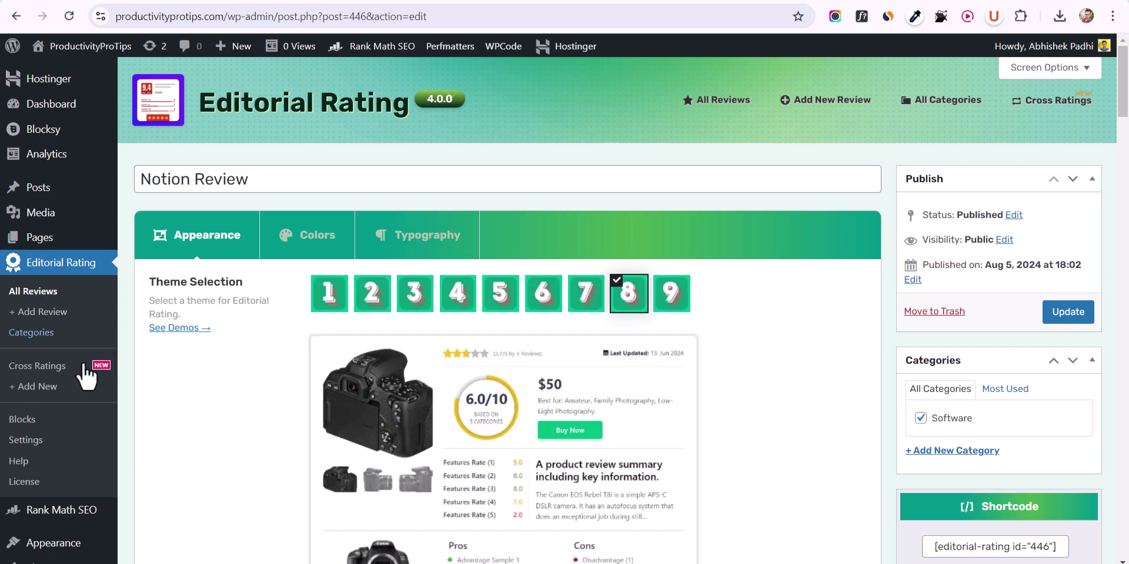
View the Cross Ratings list in Editorial Rating and go back to the list of all reviews.
{"action": "scroll", "coordinate": [59, 341], "scroll_direction": "down", "scroll_amount": 1}
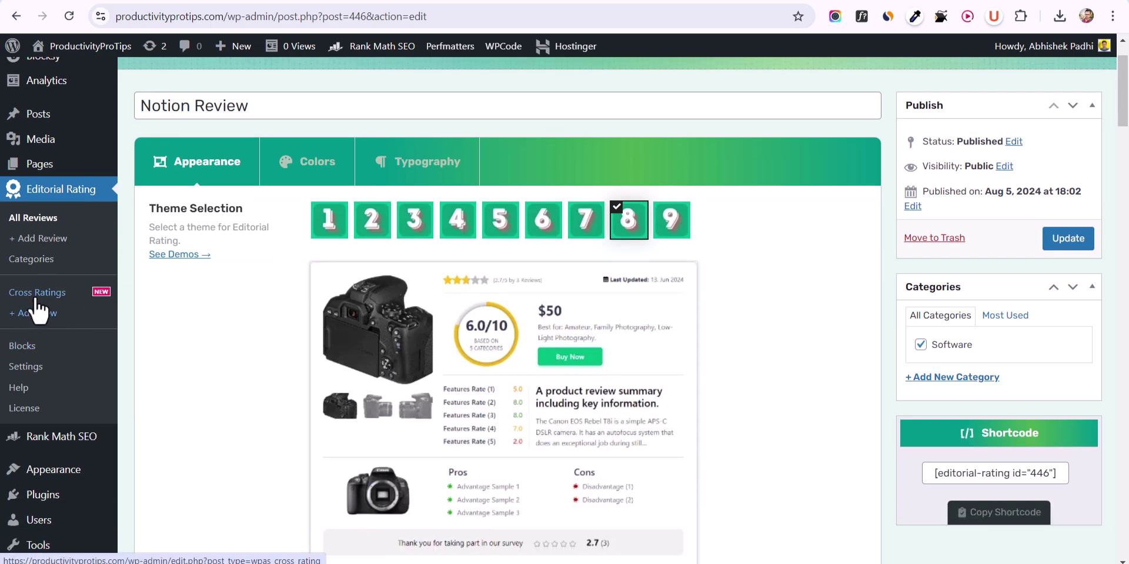
{"action": "left_click", "coordinate": [33, 294]}
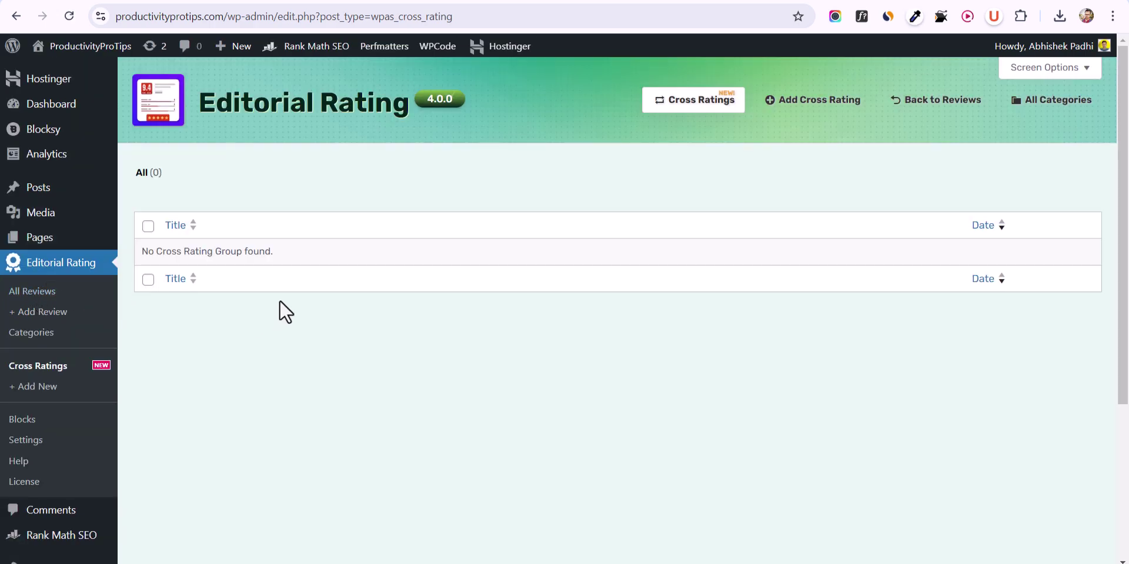
{"action": "left_click", "coordinate": [23, 294]}
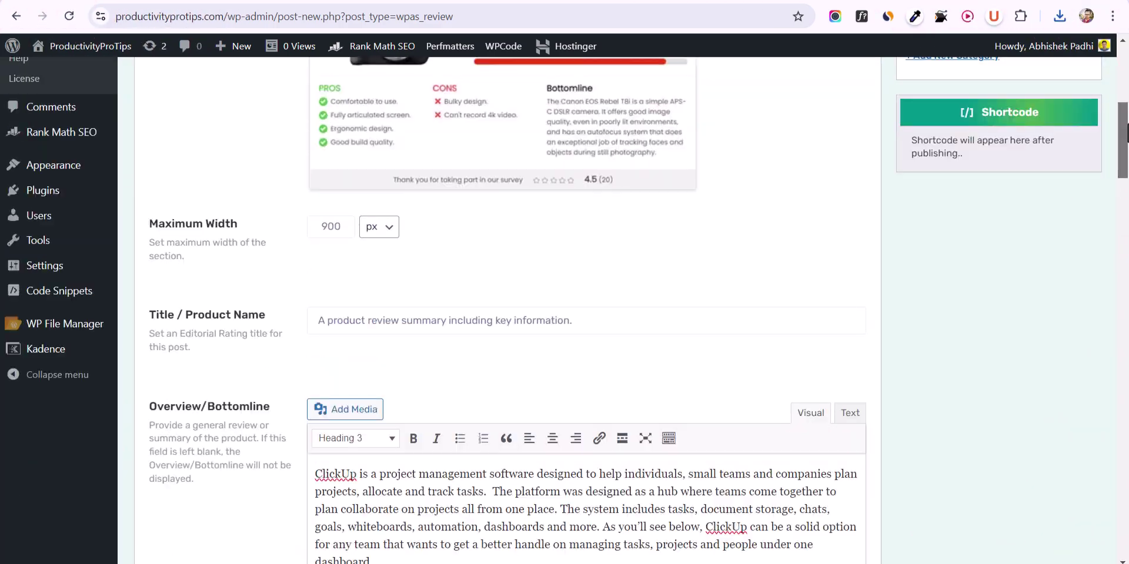
Assign the new ClickUp review to the Software category and publish it.
{"action": "scroll", "coordinate": [609, 317], "scroll_direction": "up", "scroll_amount": 6}
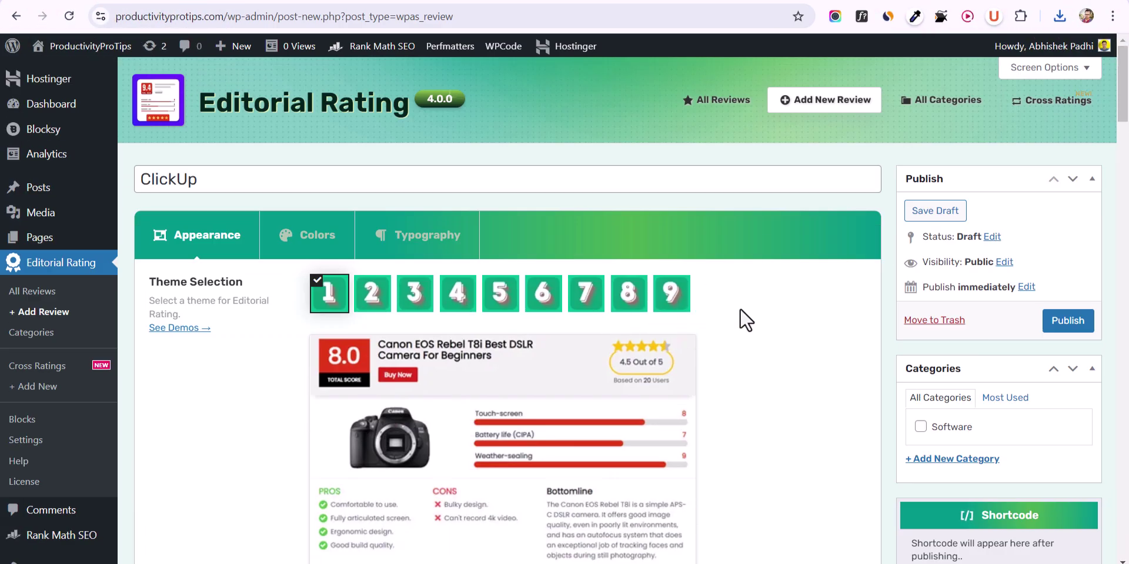
{"action": "scroll", "coordinate": [741, 317], "scroll_direction": "down", "scroll_amount": 4}
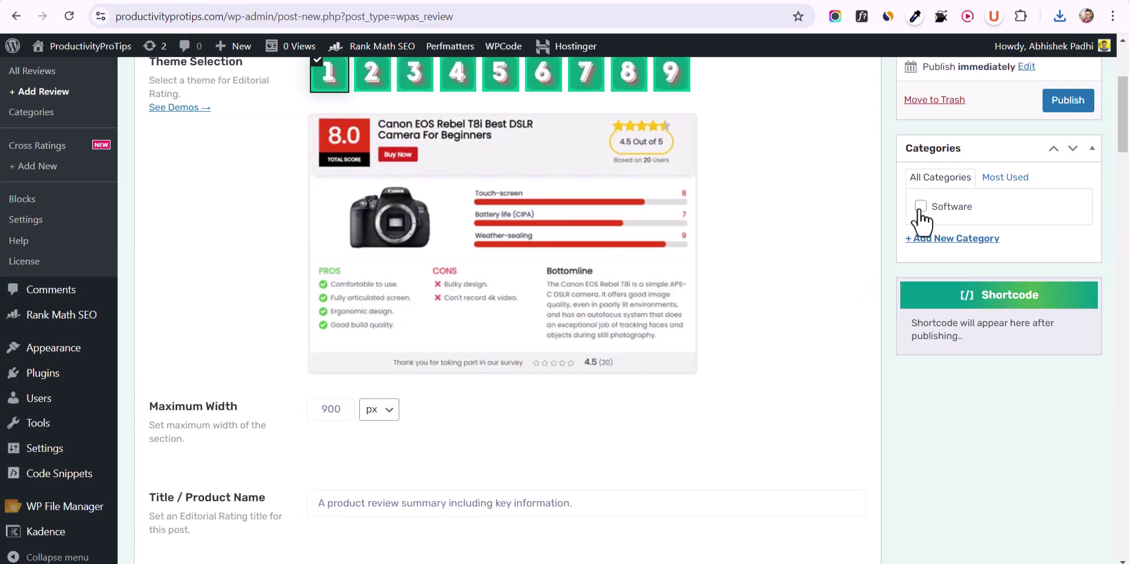
{"action": "left_click", "coordinate": [1087, 109]}
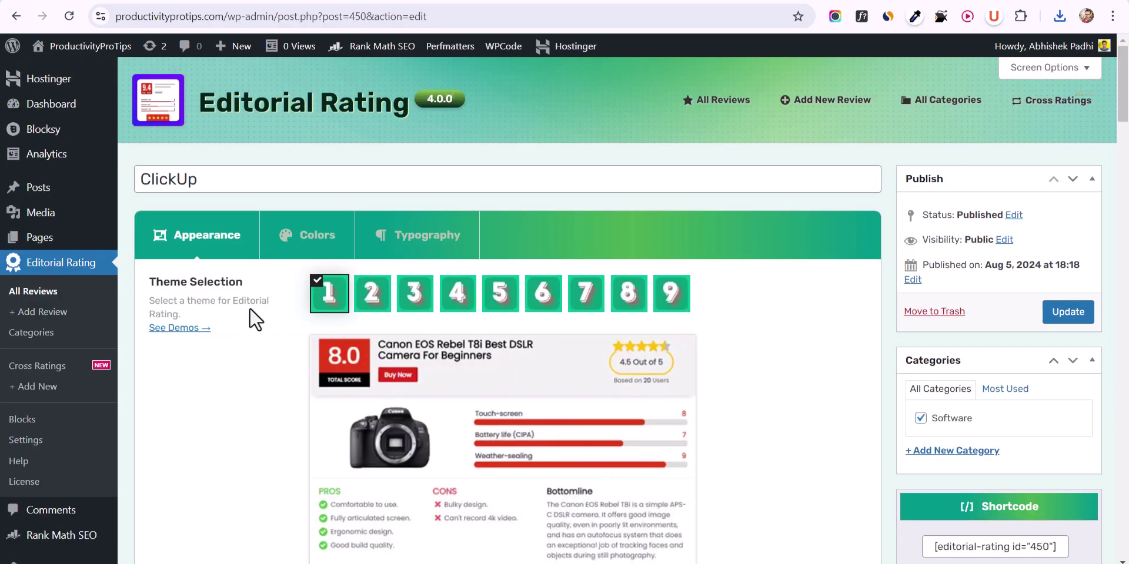
Create a new cross rating in Editorial Rating titled "Notion vs clickup".
{"action": "left_click", "coordinate": [30, 370]}
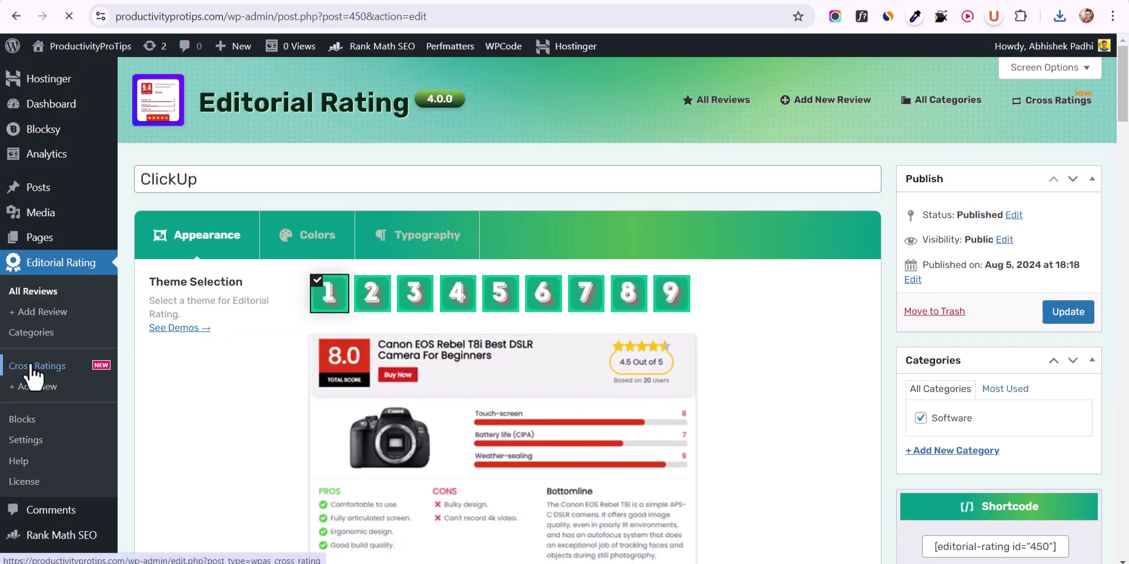
{"action": "left_click", "coordinate": [35, 386]}
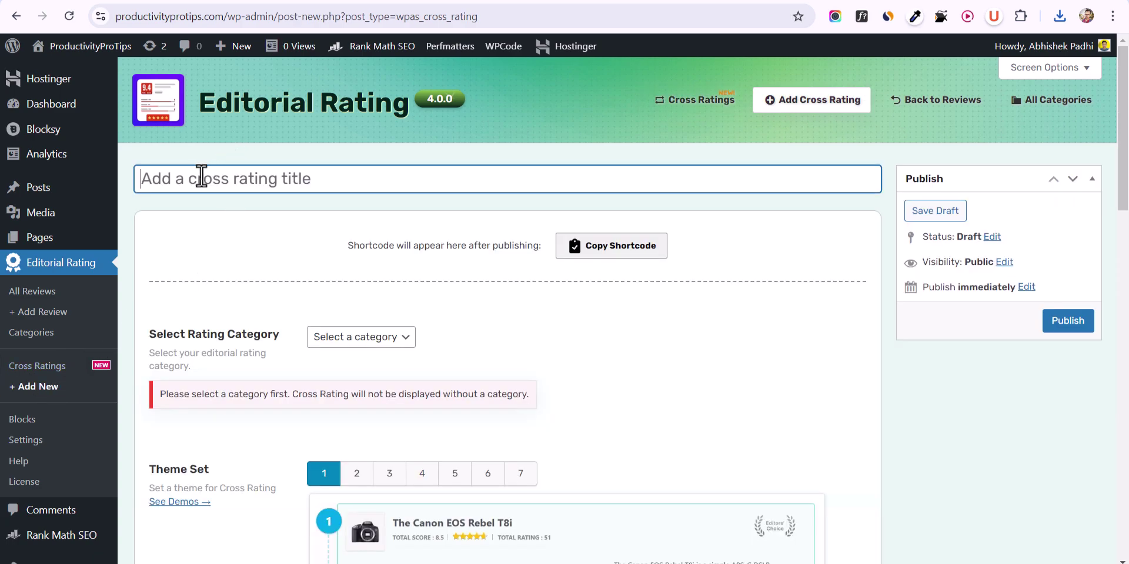
{"action": "type", "text": "Notion"}
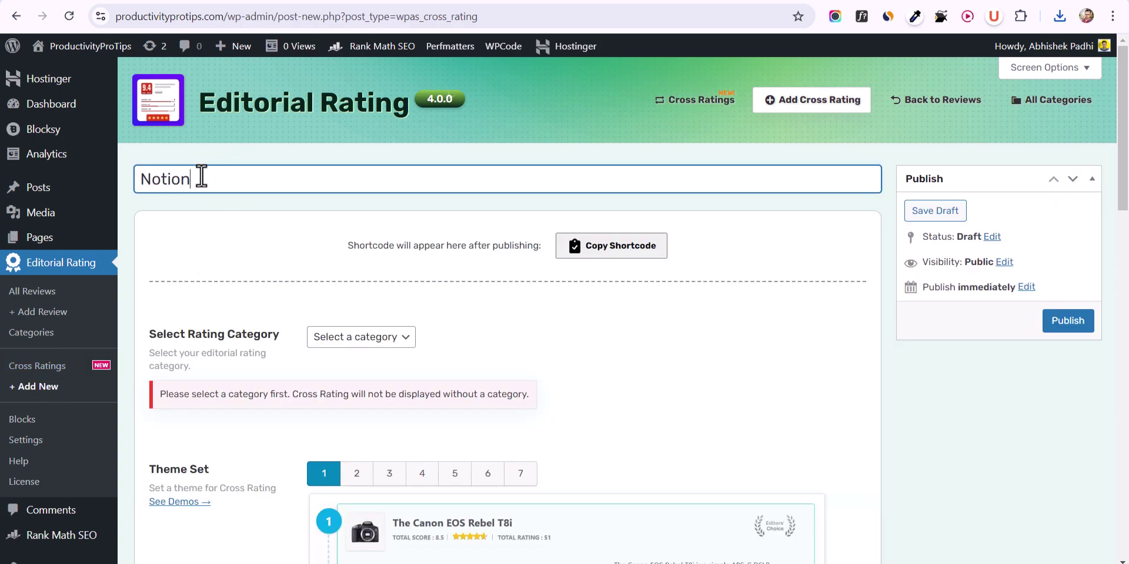
{"action": "type", "text": " vs clickup"}
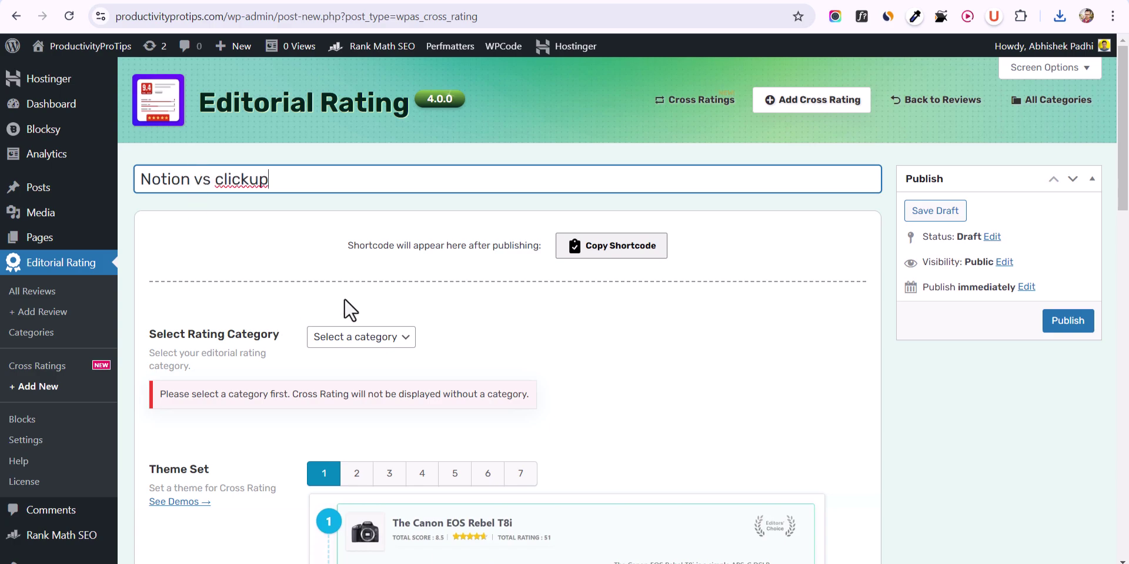
Set the cross rating's category to Software.
{"action": "scroll", "coordinate": [353, 294], "scroll_direction": "down", "scroll_amount": 5}
{"action": "scroll", "coordinate": [411, 165], "scroll_direction": "up", "scroll_amount": 1}
{"action": "left_click", "coordinate": [370, 118]}
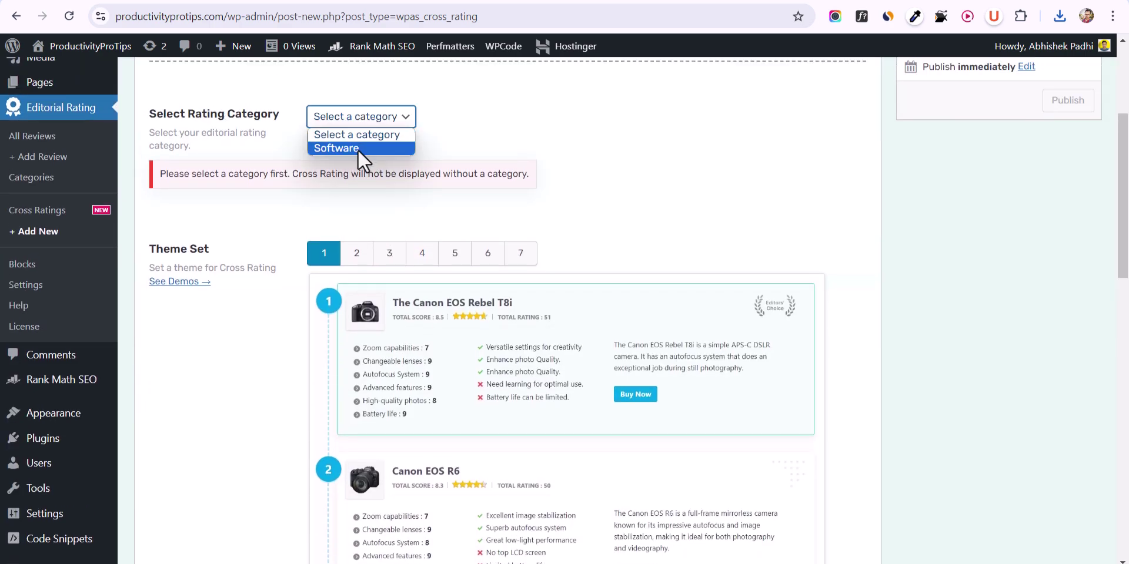
{"action": "left_click", "coordinate": [359, 149]}
Preview cross rating theme sets 2 through 6 and return to theme 1.
{"action": "scroll", "coordinate": [412, 217], "scroll_direction": "down", "scroll_amount": 2}
{"action": "scroll", "coordinate": [377, 219], "scroll_direction": "up", "scroll_amount": 1}
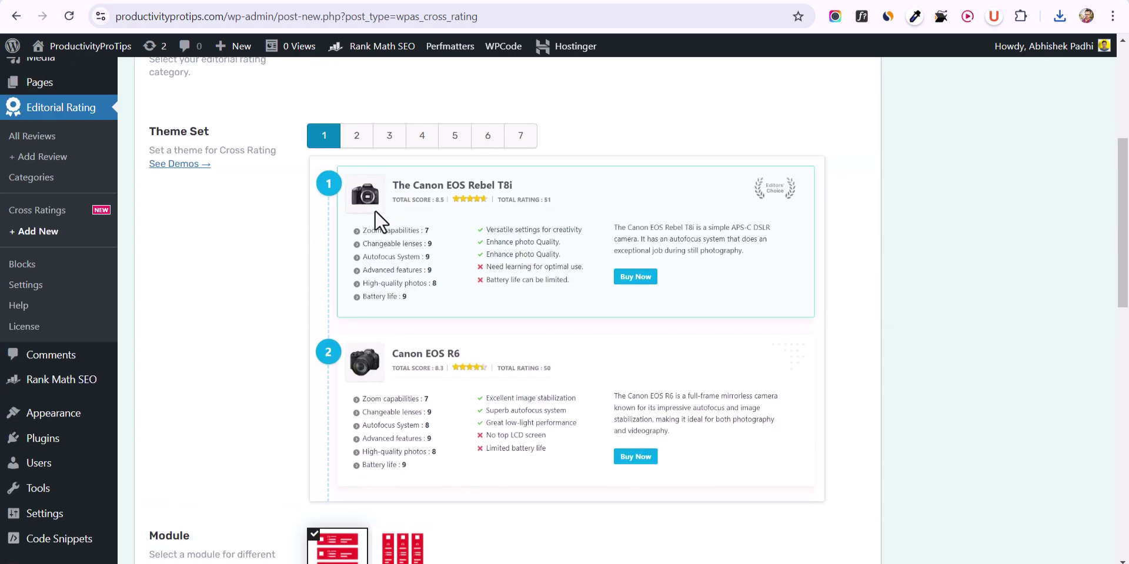
{"action": "left_click", "coordinate": [356, 140]}
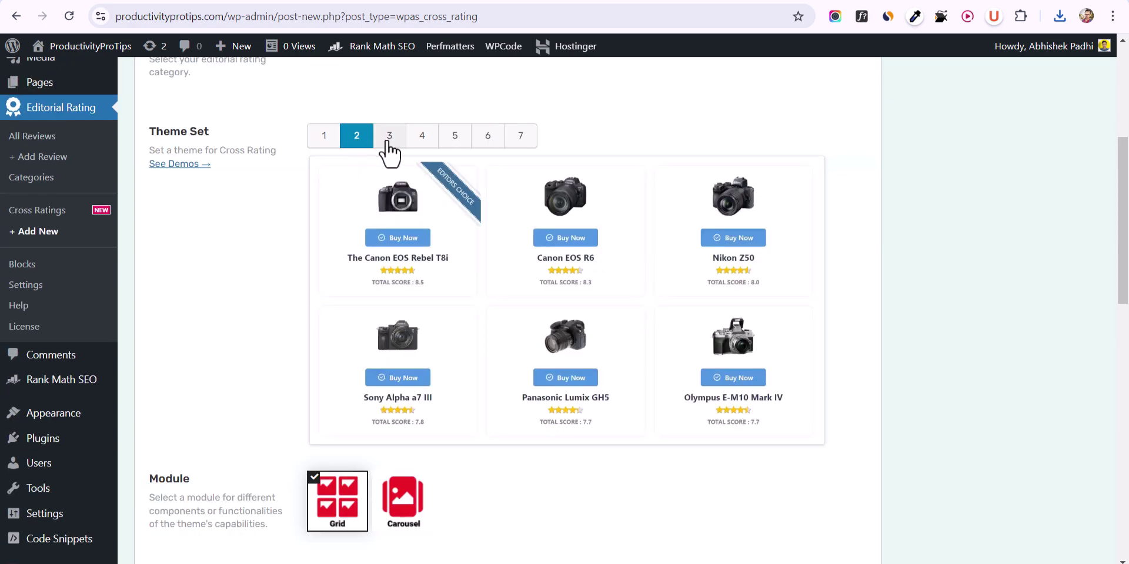
{"action": "left_click", "coordinate": [389, 139]}
{"action": "left_click", "coordinate": [422, 140]}
{"action": "left_click", "coordinate": [455, 141]}
{"action": "left_click", "coordinate": [488, 141]}
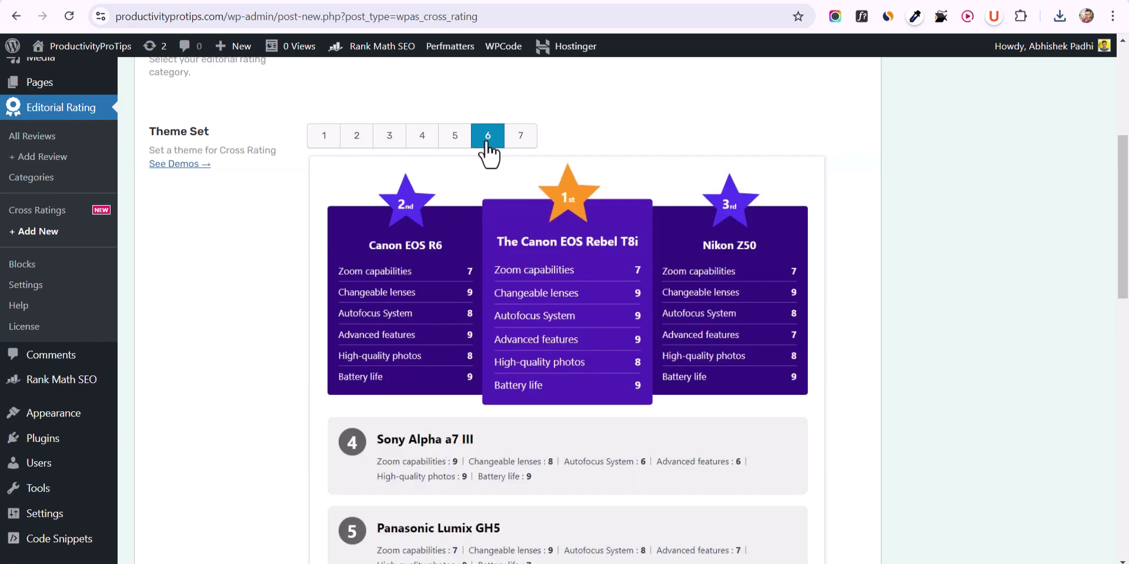
{"action": "left_click", "coordinate": [336, 142]}
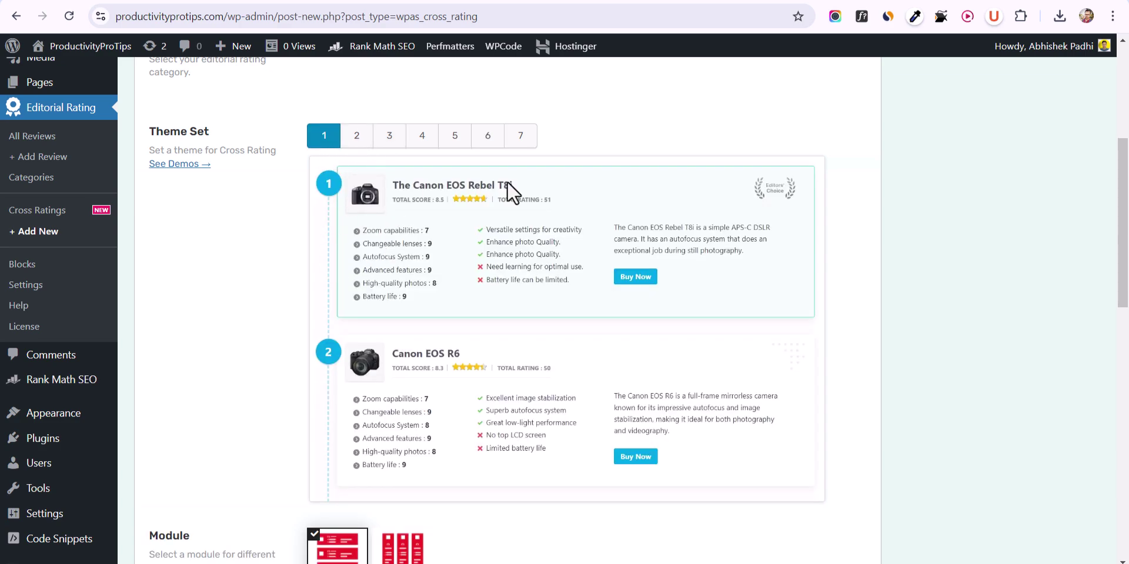
Try the Vertical module for the cross rating layout and switch back to Horizontal.
{"action": "scroll", "coordinate": [448, 295], "scroll_direction": "down", "scroll_amount": 4}
{"action": "left_click", "coordinate": [402, 348]}
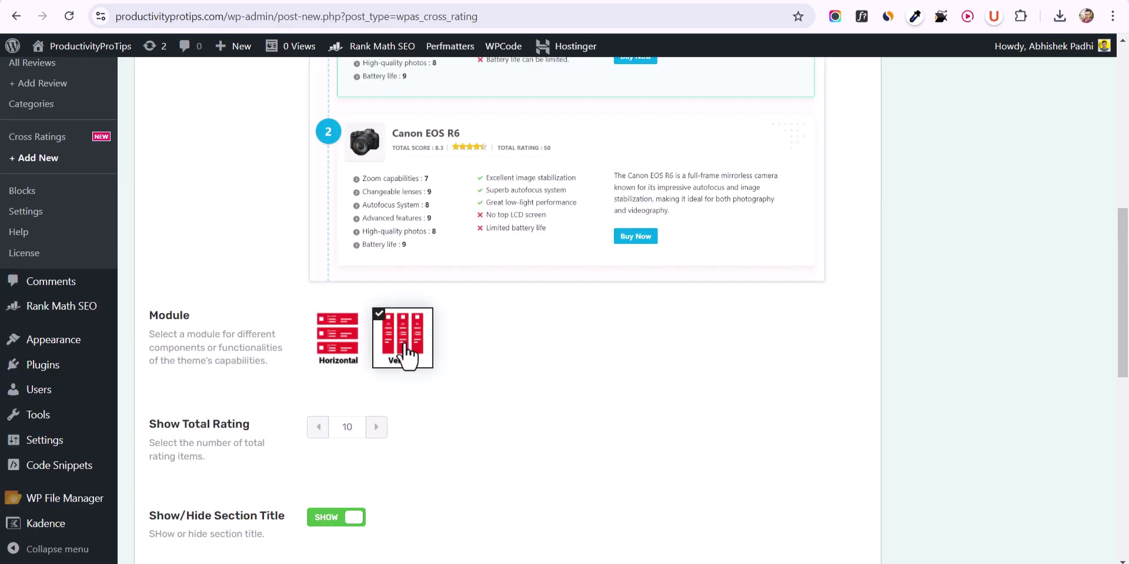
{"action": "left_click", "coordinate": [320, 355]}
{"action": "scroll", "coordinate": [382, 352], "scroll_direction": "up", "scroll_amount": 1}
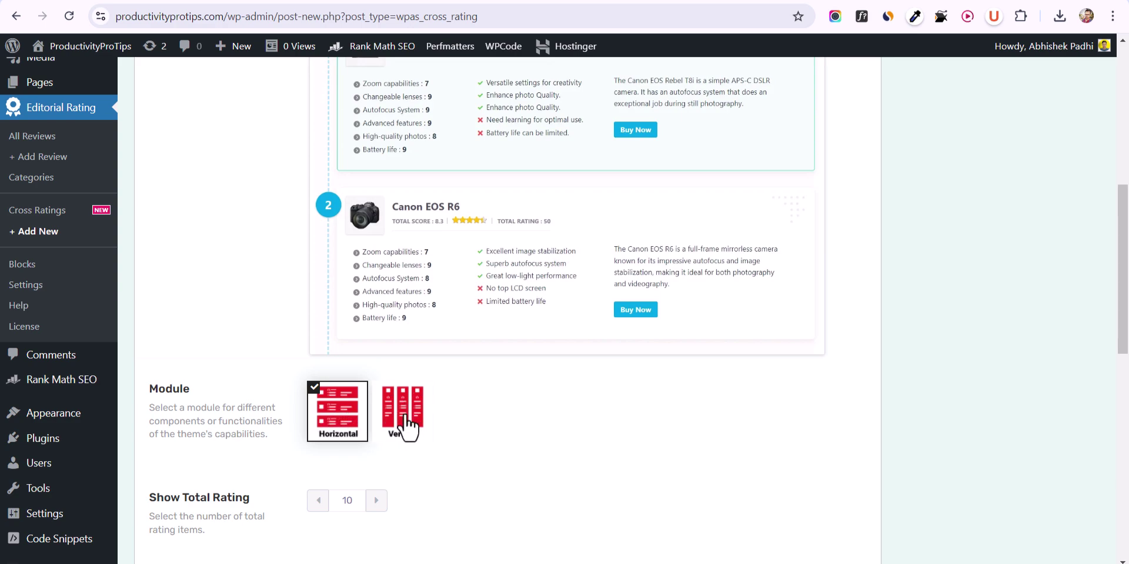
Set the cross rating's number of total rating items to 7.
{"action": "scroll", "coordinate": [406, 429], "scroll_direction": "down", "scroll_amount": 3}
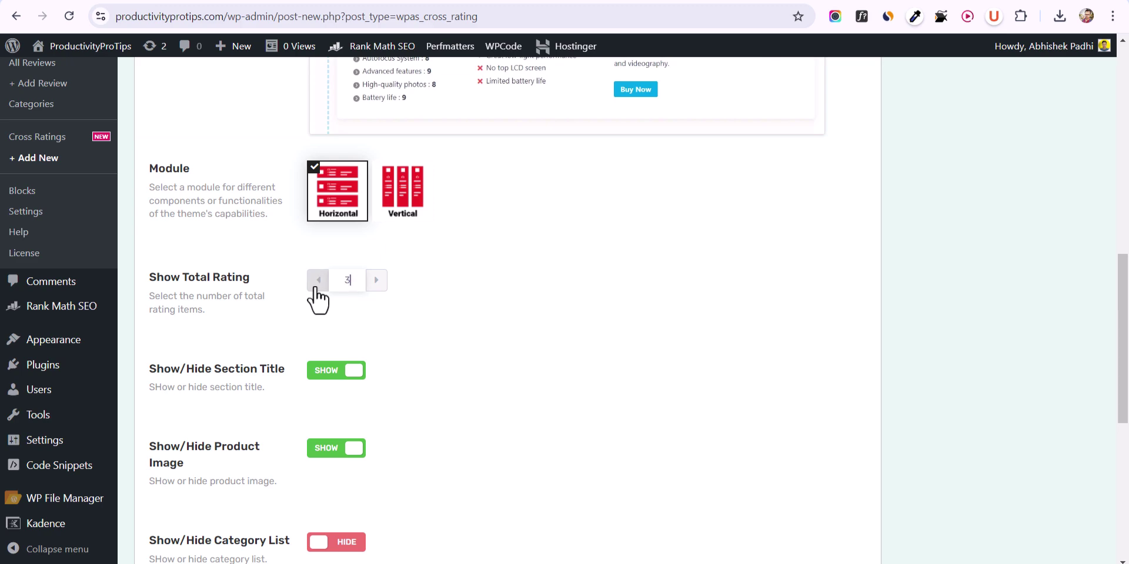
{"action": "left_click", "coordinate": [375, 287]}
{"action": "left_click", "coordinate": [375, 287]}
{"action": "left_click", "coordinate": [375, 287]}
{"action": "left_click", "coordinate": [375, 287]}
Review the show/hide and brand color options, publish the cross rating and copy its shortcode.
{"action": "scroll", "coordinate": [475, 295], "scroll_direction": "down", "scroll_amount": 3}
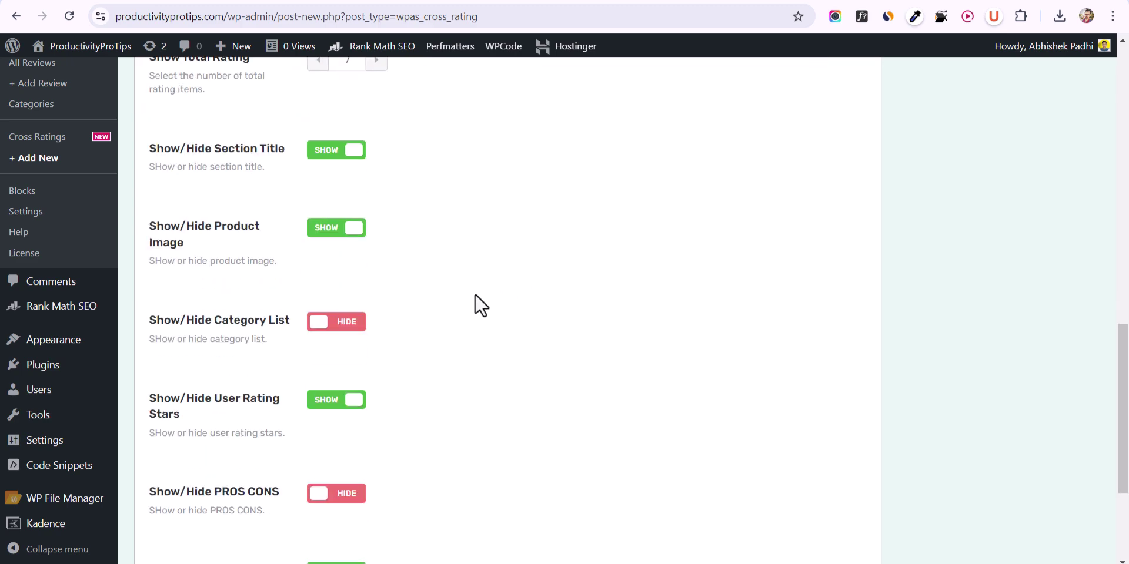
{"action": "scroll", "coordinate": [244, 264], "scroll_direction": "down", "scroll_amount": 2}
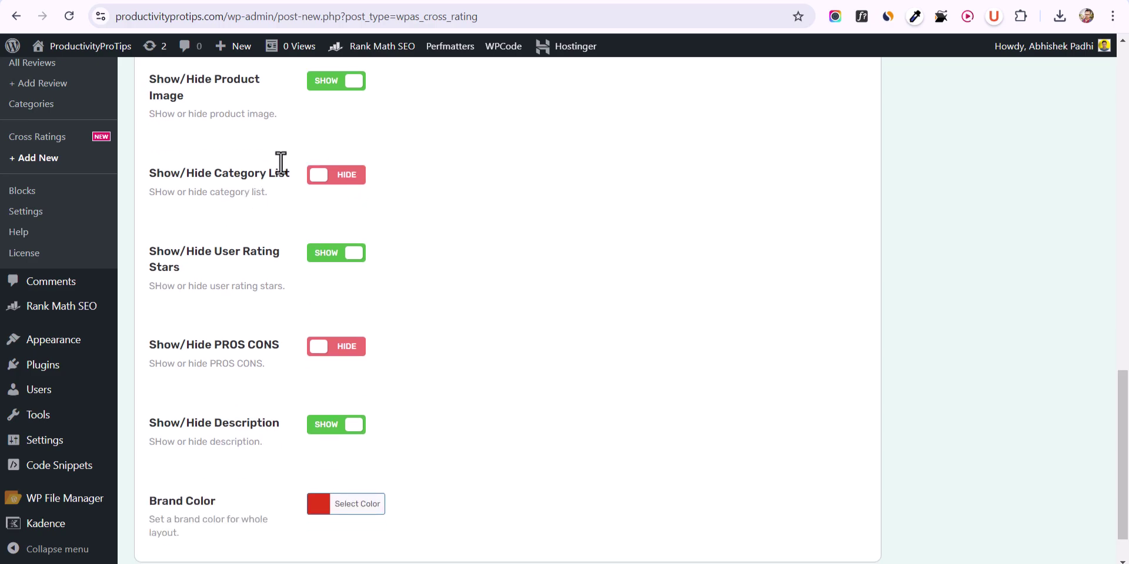
{"action": "scroll", "coordinate": [285, 396], "scroll_direction": "down", "scroll_amount": 1}
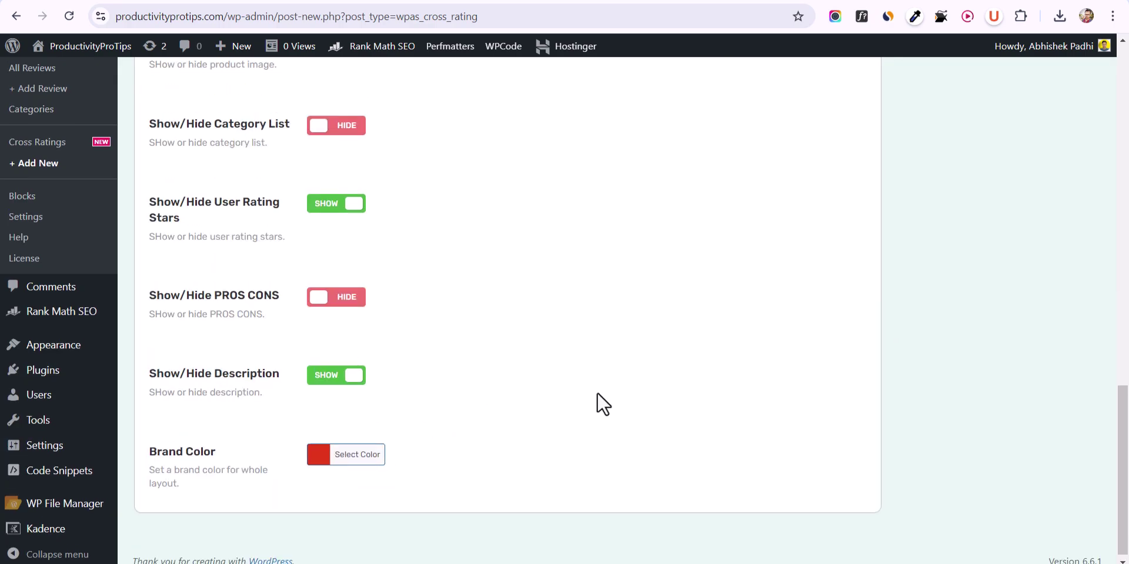
{"action": "scroll", "coordinate": [597, 404], "scroll_direction": "up", "scroll_amount": 10}
{"action": "left_click", "coordinate": [1052, 321]}
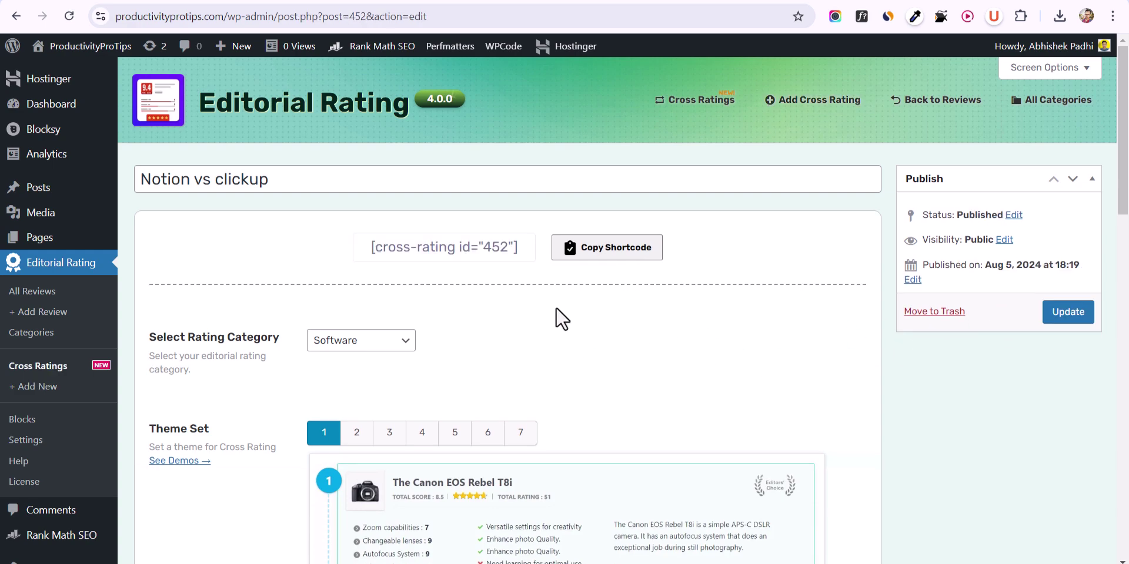
{"action": "left_click", "coordinate": [595, 254]}
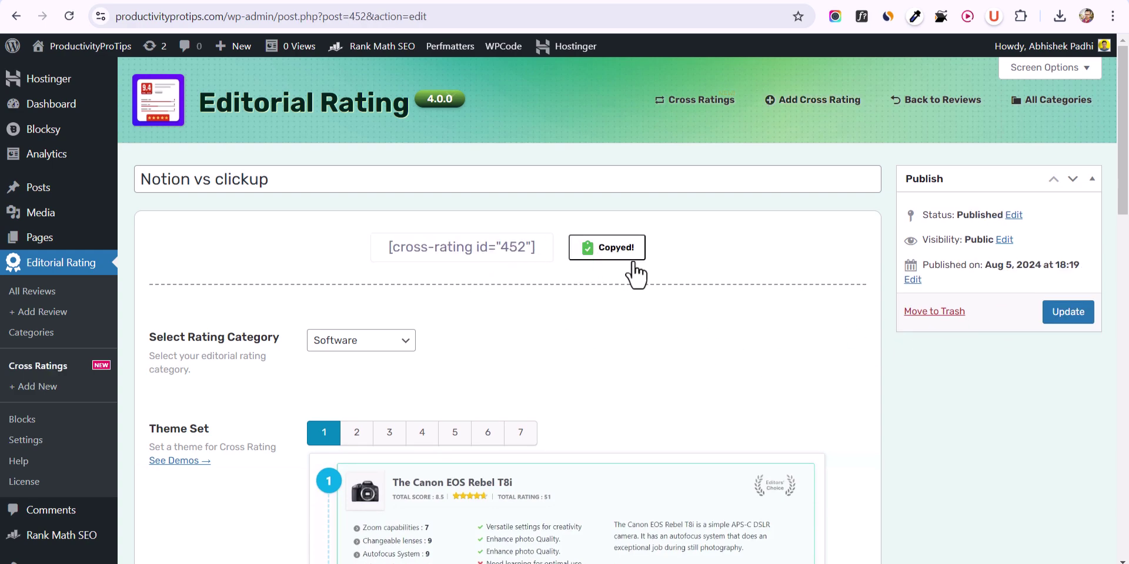
Create a new WordPress post titled "Notion vs Clickup".
{"action": "left_click", "coordinate": [34, 192]}
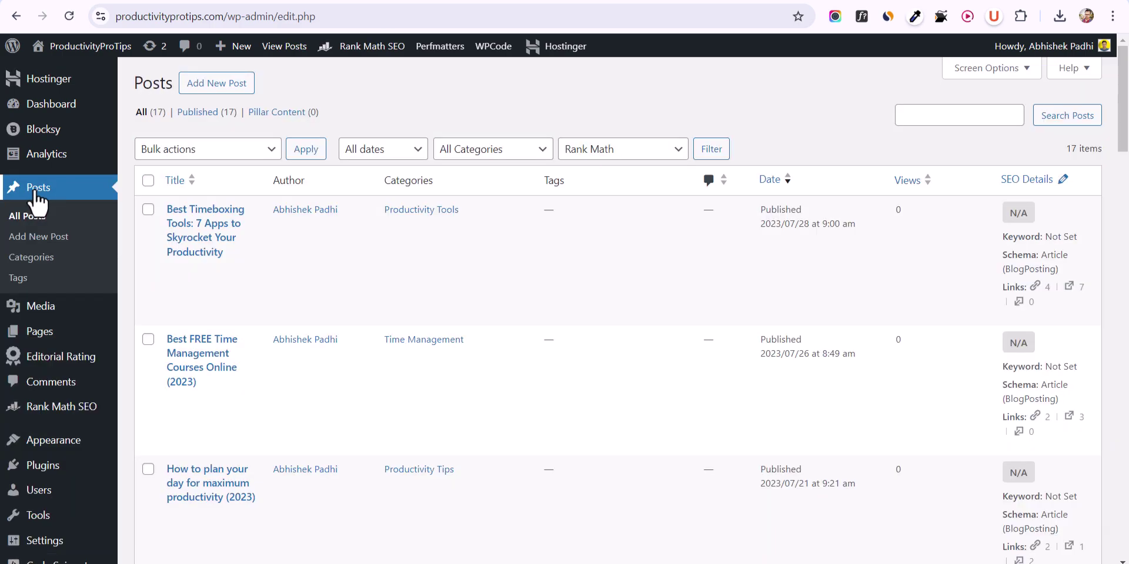
{"action": "left_click", "coordinate": [219, 87]}
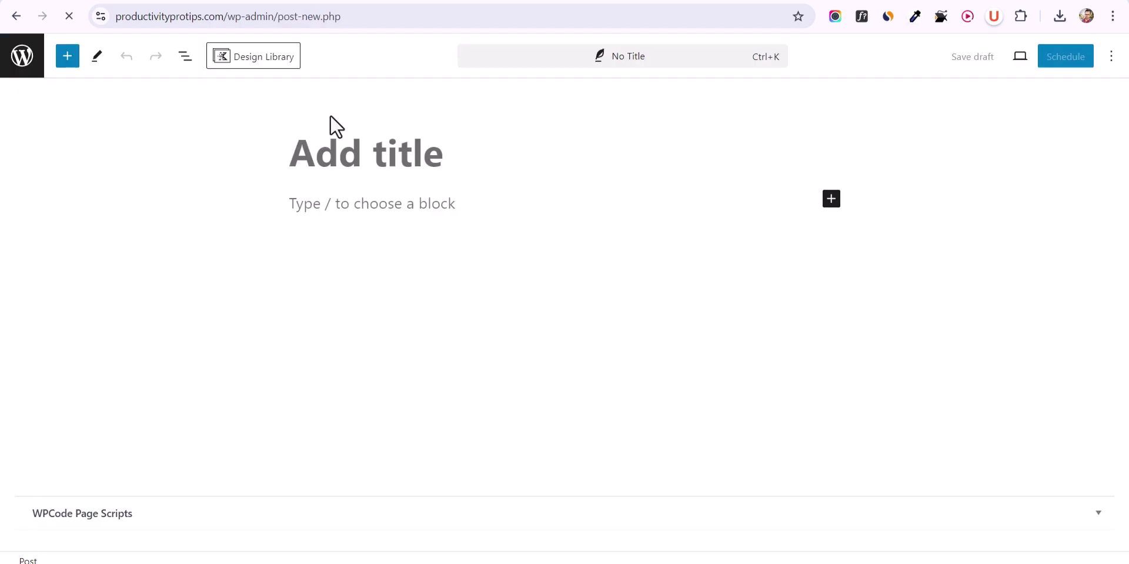
{"action": "type", "text": "Notion vs "}
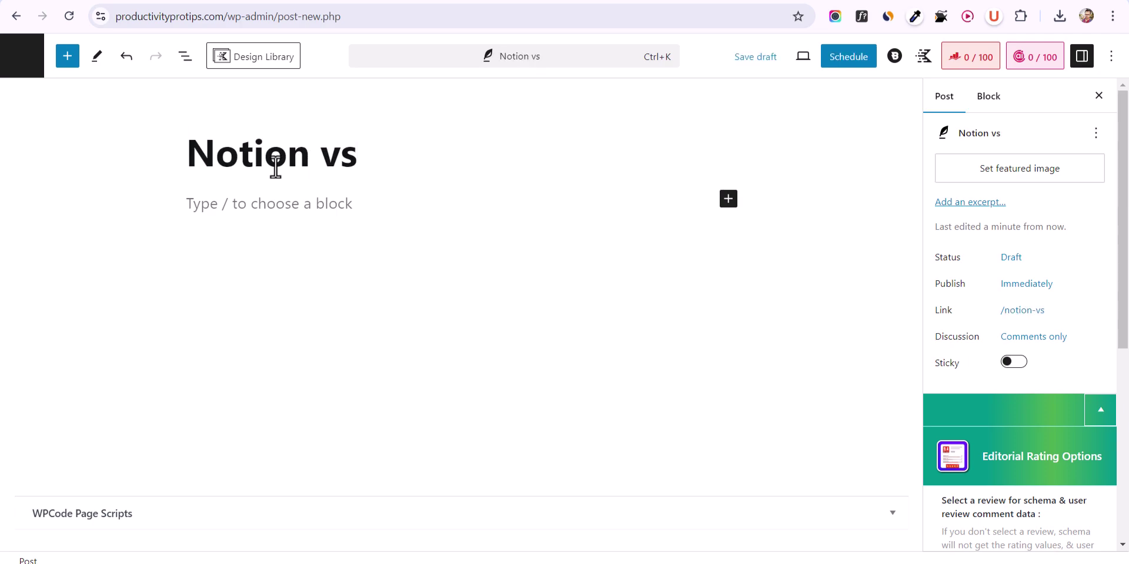
{"action": "type", "text": "Clickup"}
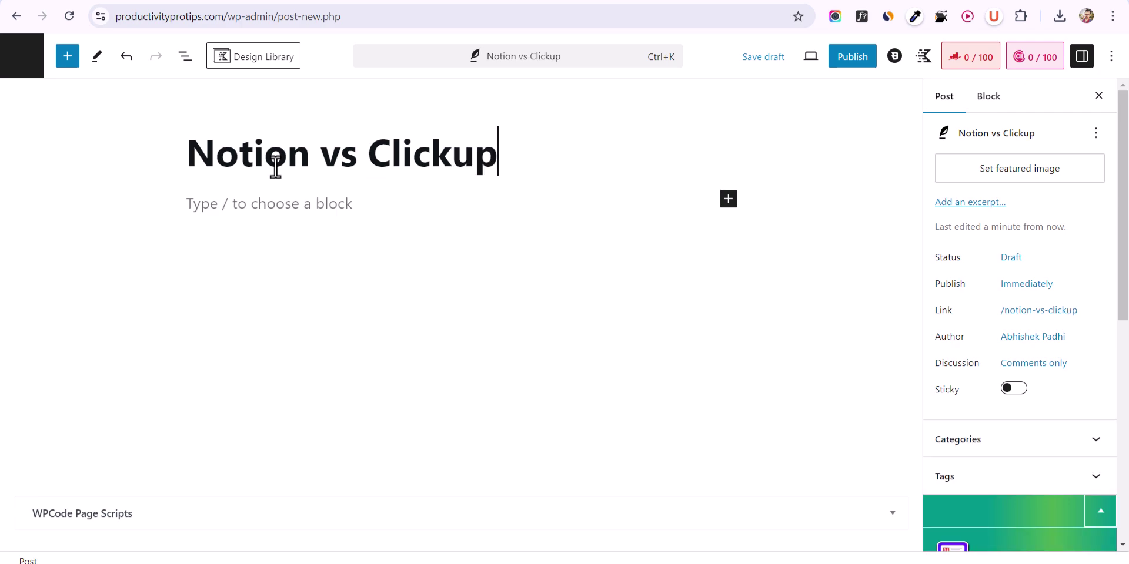
Paste the shortcode [cross-rating id="452"] into the post body and save the draft.
{"action": "left_click", "coordinate": [267, 203]}
{"action": "key", "text": "ctrl+v"}
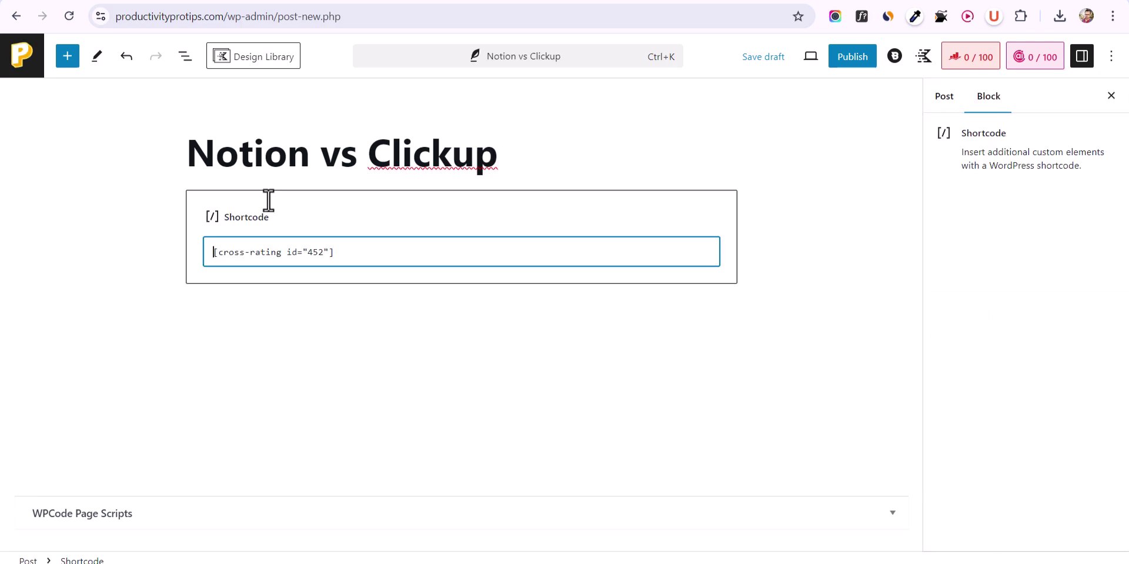
{"action": "left_click", "coordinate": [786, 231]}
{"action": "left_click", "coordinate": [758, 59]}
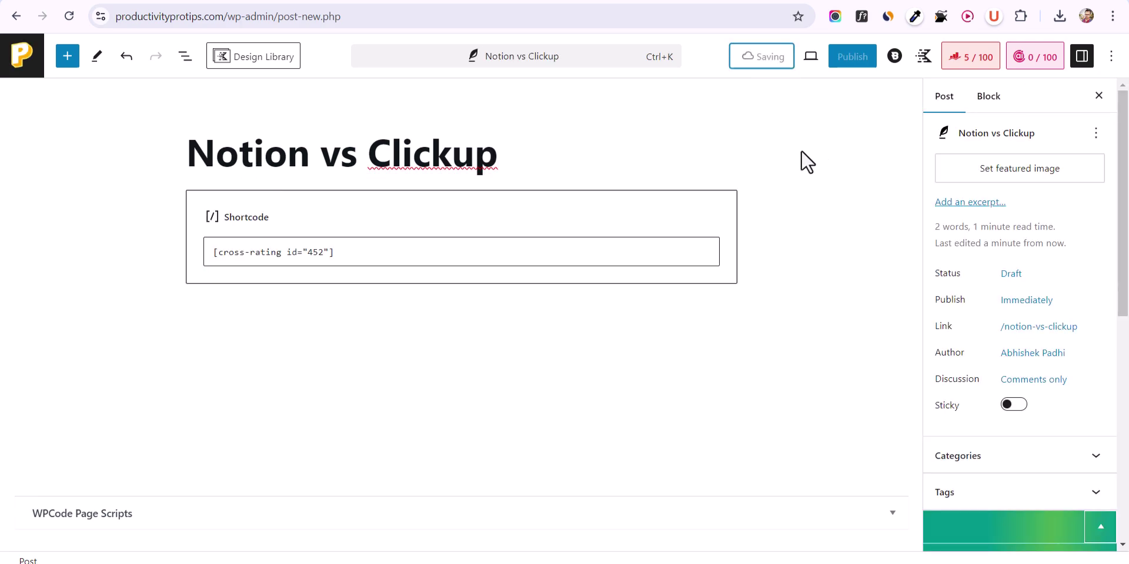
Preview the post in a new tab and examine the Notion and ClickUp entries of the cross rating.
{"action": "left_click", "coordinate": [798, 56]}
{"action": "left_click", "coordinate": [710, 187]}
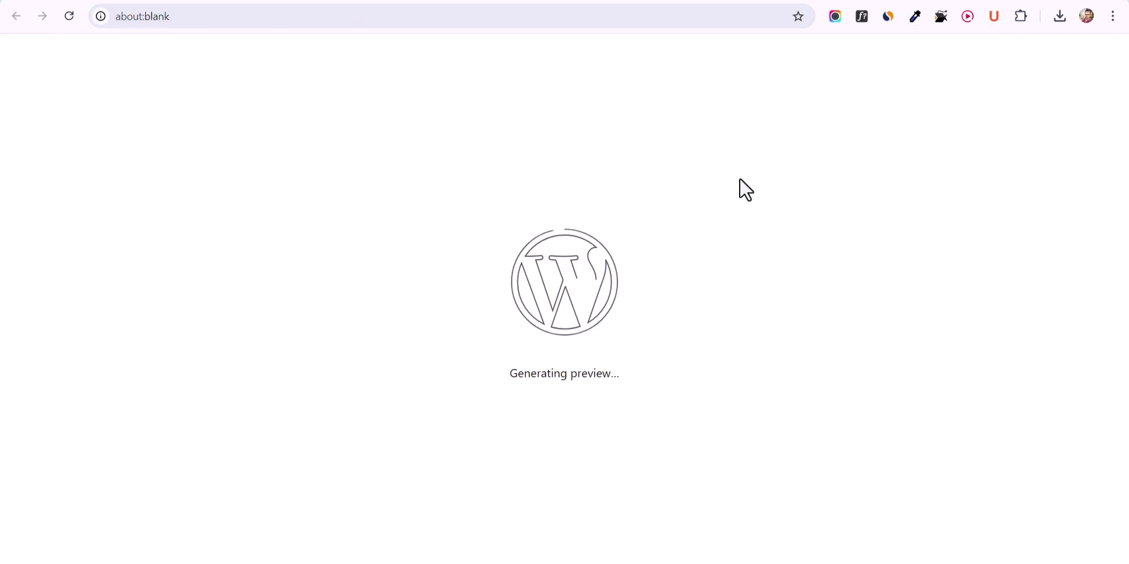
{"action": "scroll", "coordinate": [553, 301], "scroll_direction": "down", "scroll_amount": 4}
{"action": "scroll", "coordinate": [406, 251], "scroll_direction": "up", "scroll_amount": 4}
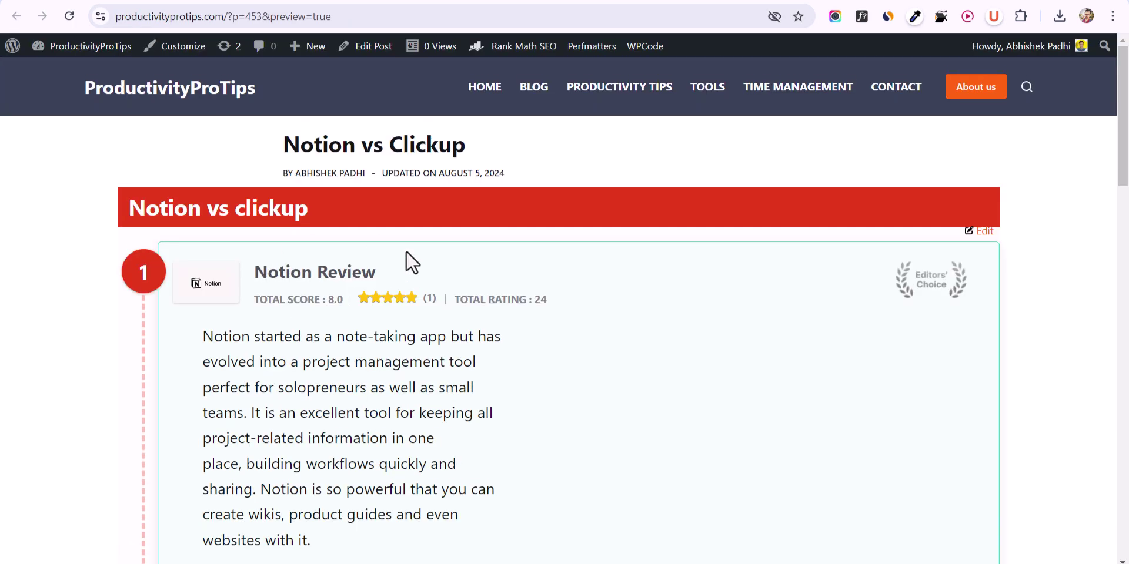
{"action": "scroll", "coordinate": [481, 333], "scroll_direction": "down", "scroll_amount": 8}
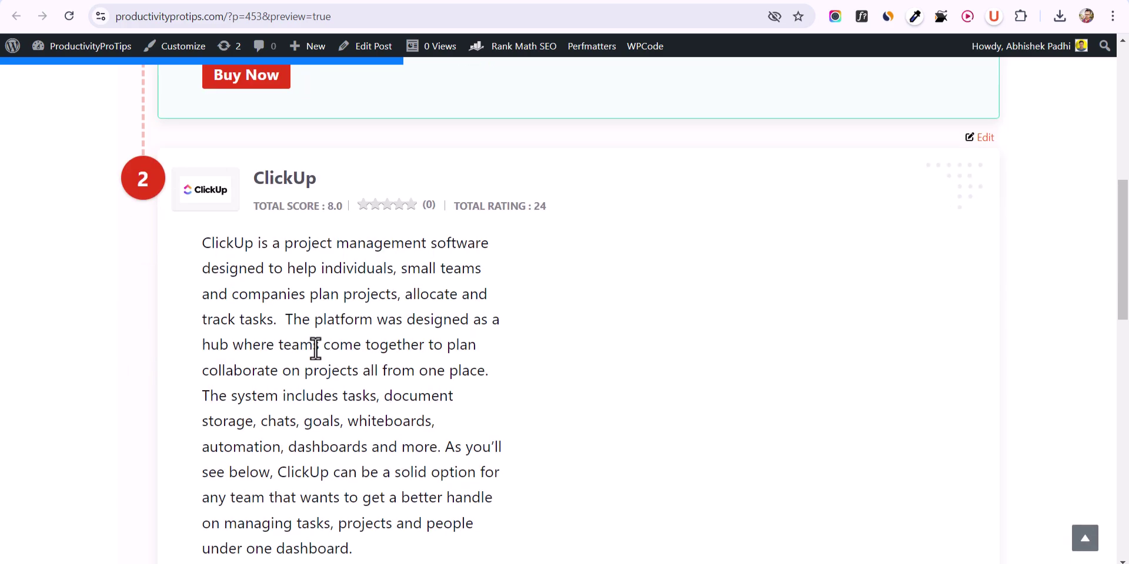
{"action": "scroll", "coordinate": [329, 229], "scroll_direction": "up", "scroll_amount": 8}
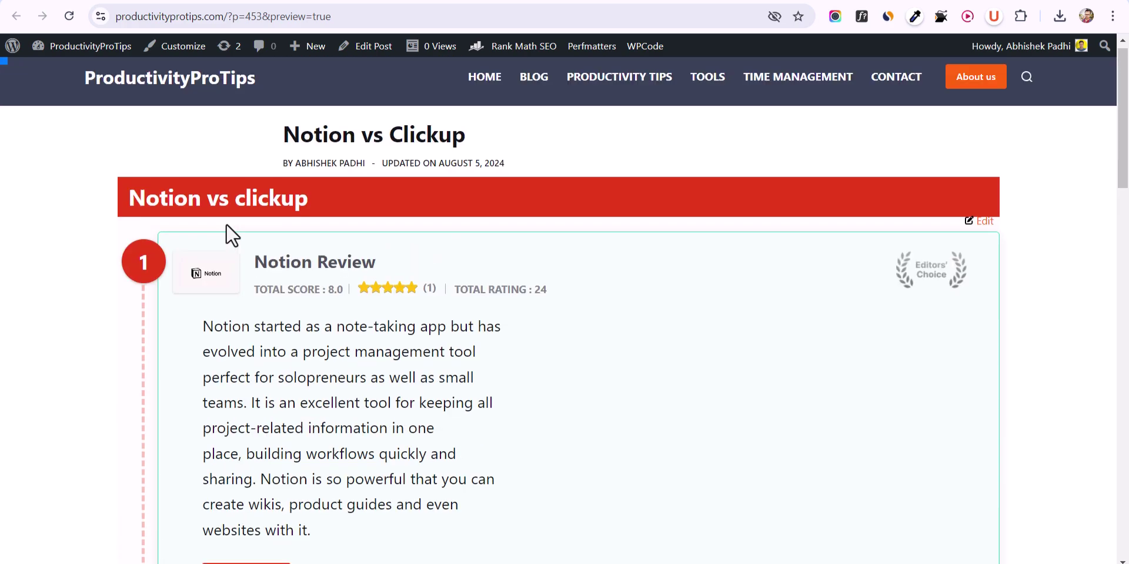
{"action": "scroll", "coordinate": [395, 316], "scroll_direction": "down", "scroll_amount": 3}
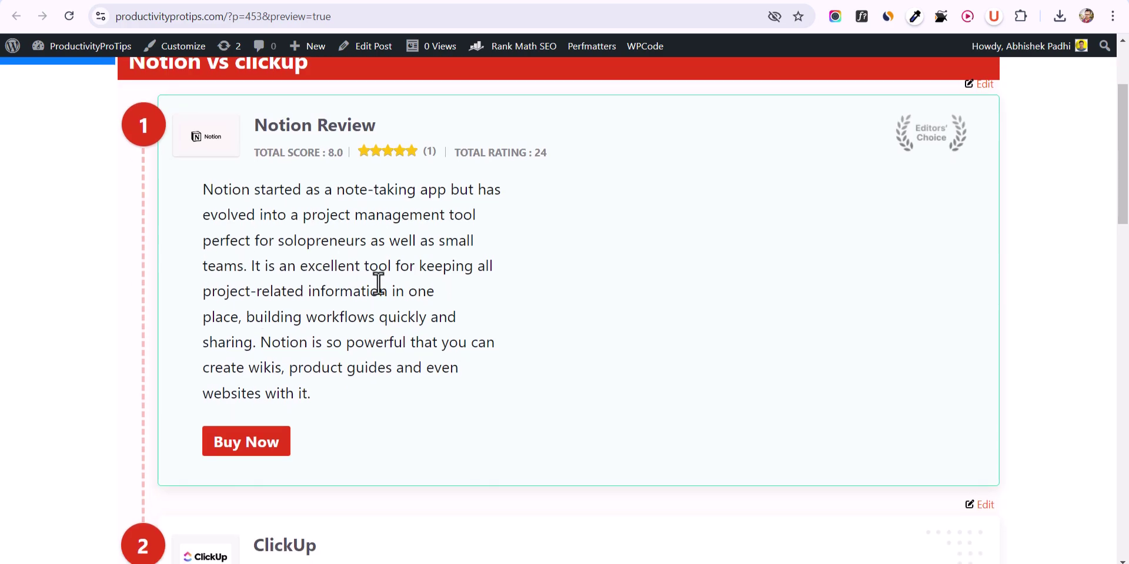
{"action": "scroll", "coordinate": [372, 318], "scroll_direction": "down", "scroll_amount": 8}
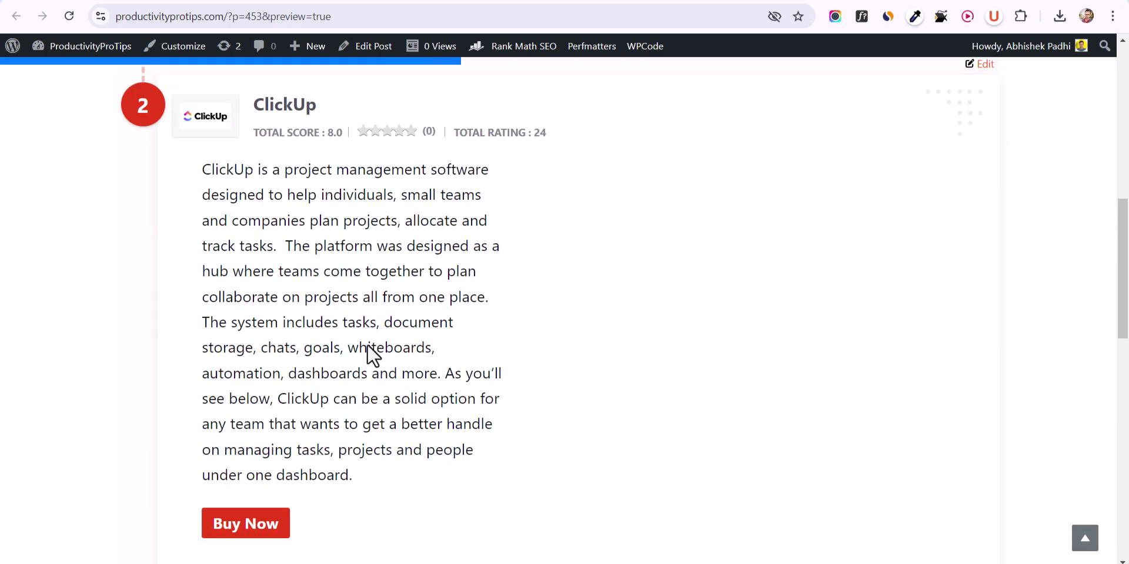
{"action": "scroll", "coordinate": [408, 429], "scroll_direction": "down", "scroll_amount": 5}
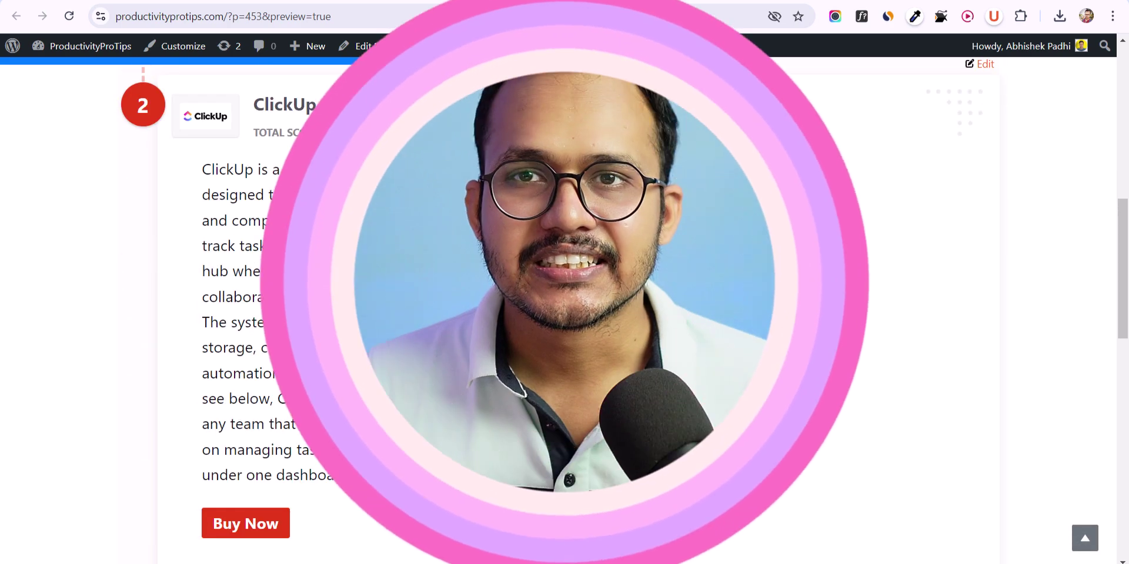